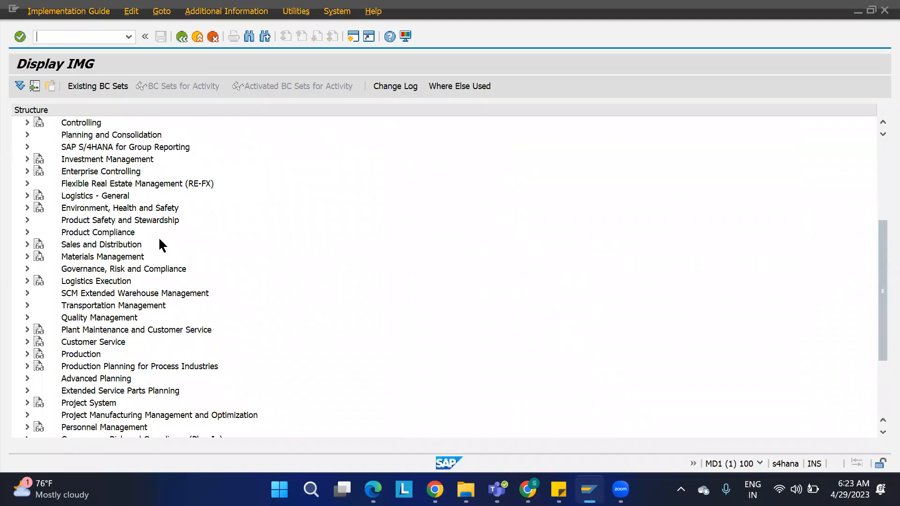
Expand the IMG structure through SCM Extended Warehouse Management, Extended Warehouse Management and Cross-Process Settings down to the Resource Management activities
click(27, 293)
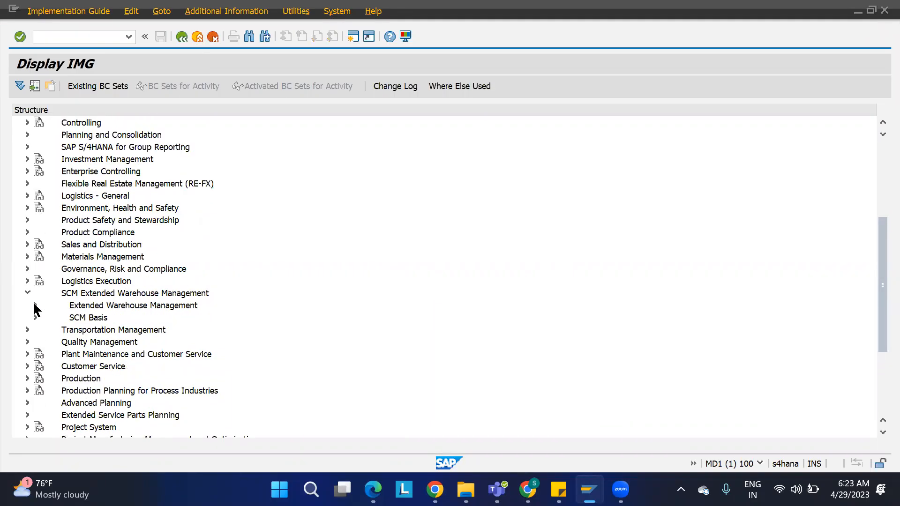
click(35, 306)
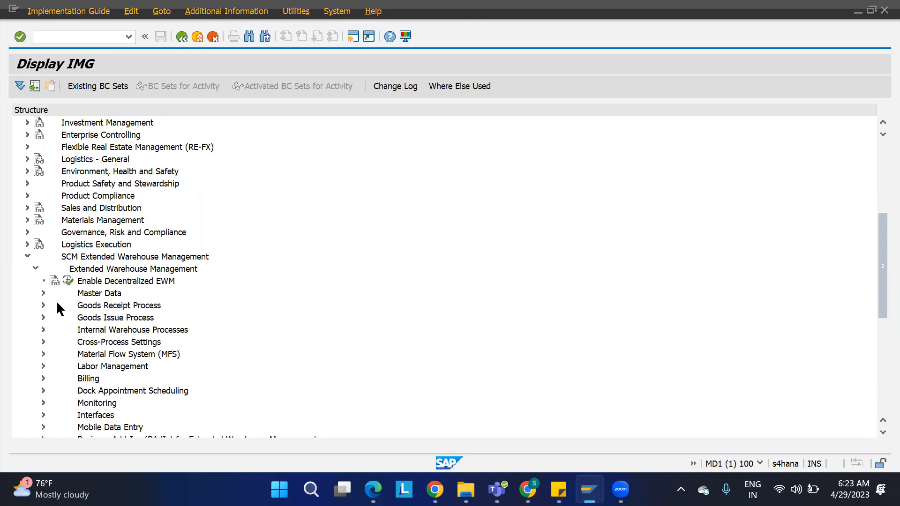
scroll(96, 300, down, 2)
click(93, 258)
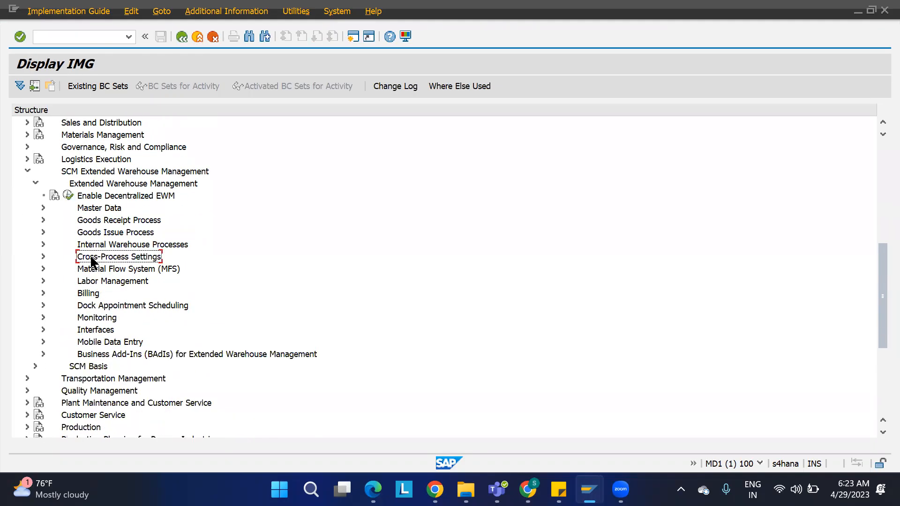
click(43, 257)
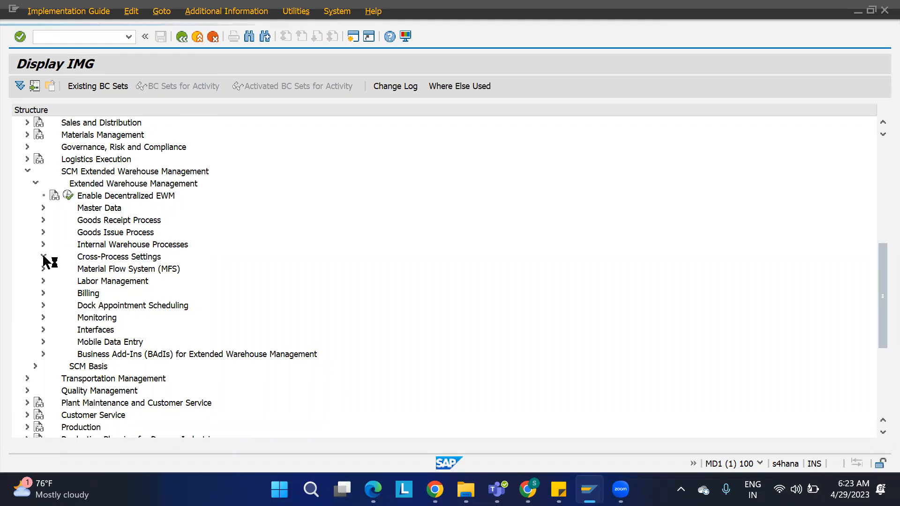
scroll(133, 323, down, 3)
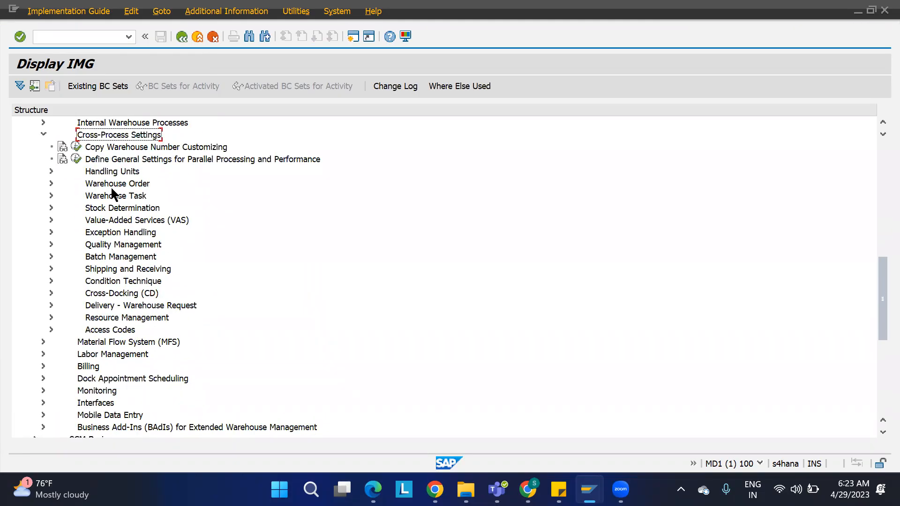
click(97, 319)
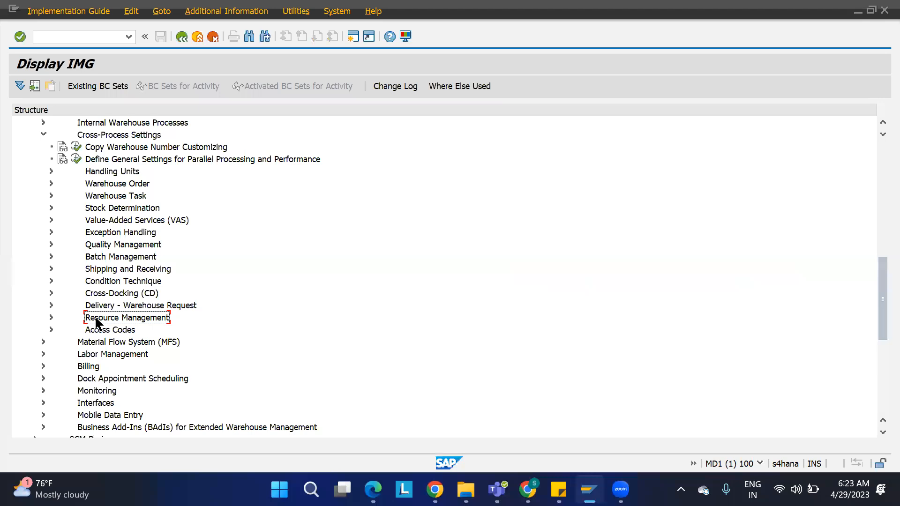
click(50, 317)
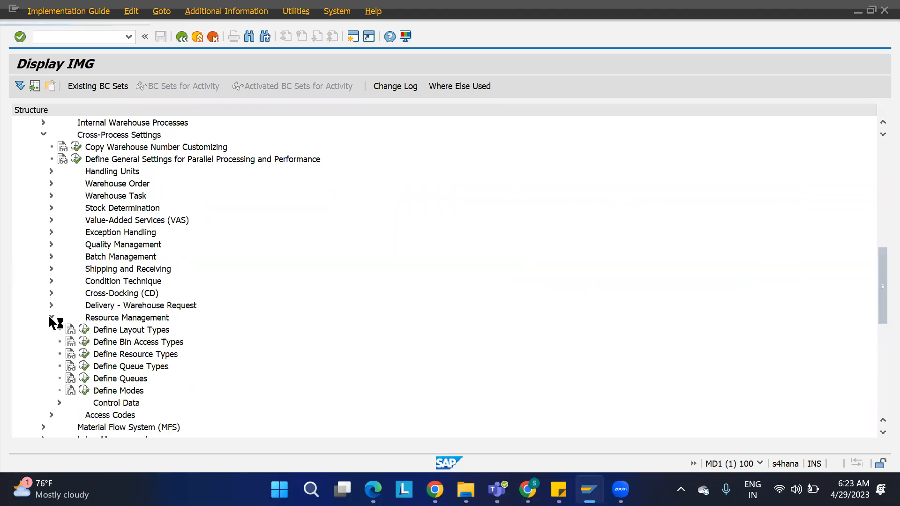
Review the Resource Management activities one by one, from Define Layout Types down to Define Queues
click(112, 334)
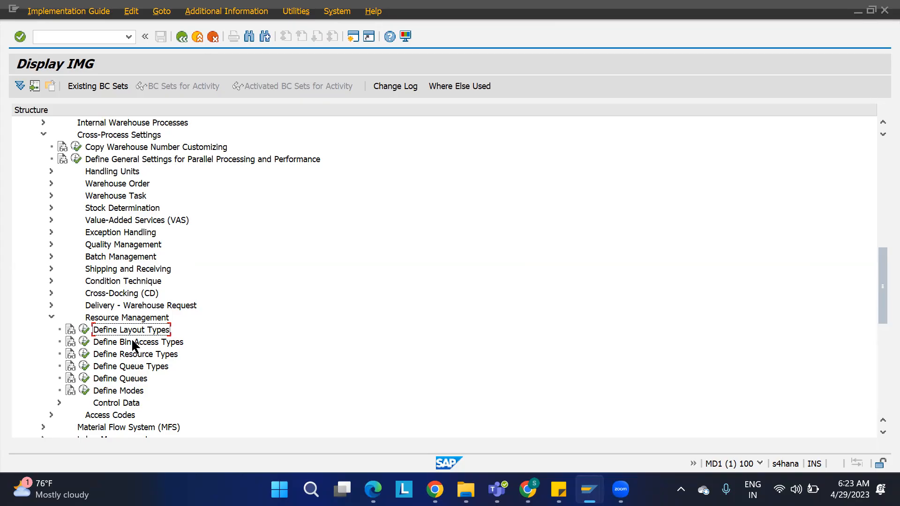
click(112, 343)
click(124, 355)
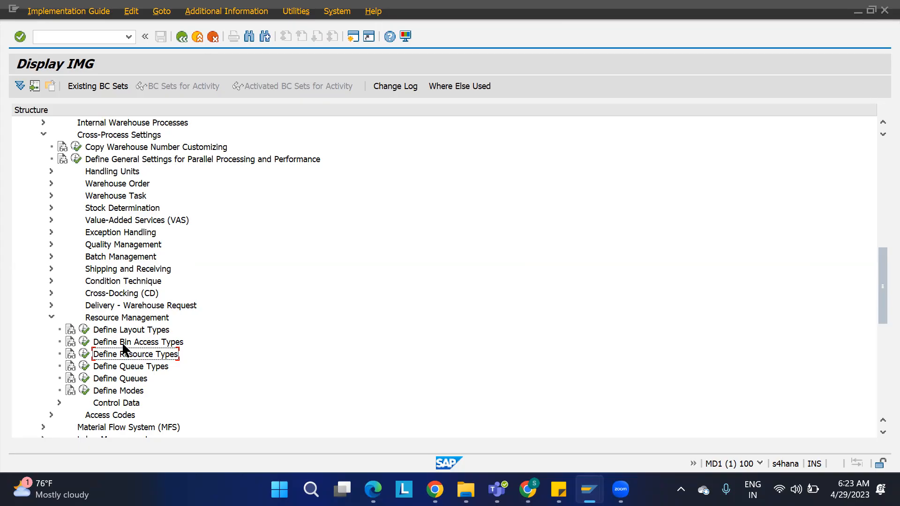
click(114, 367)
click(113, 382)
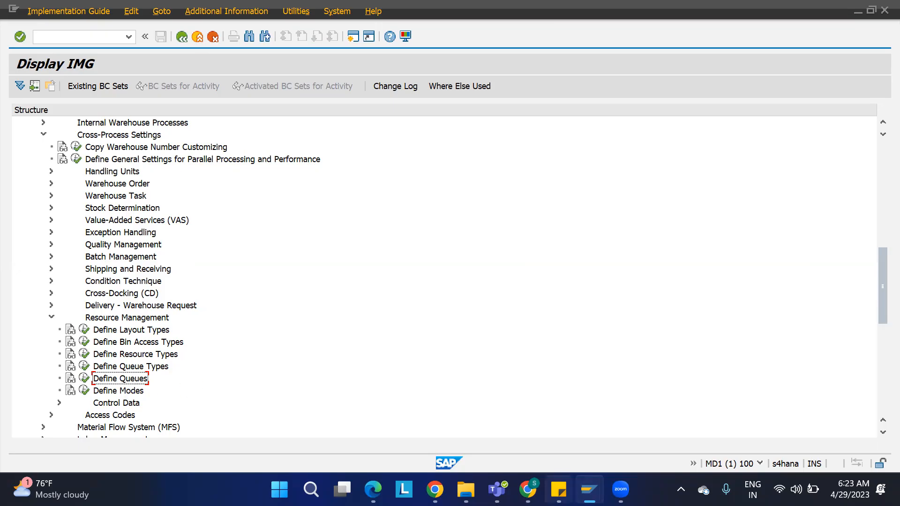
mouse_move(589, 489)
click(614, 434)
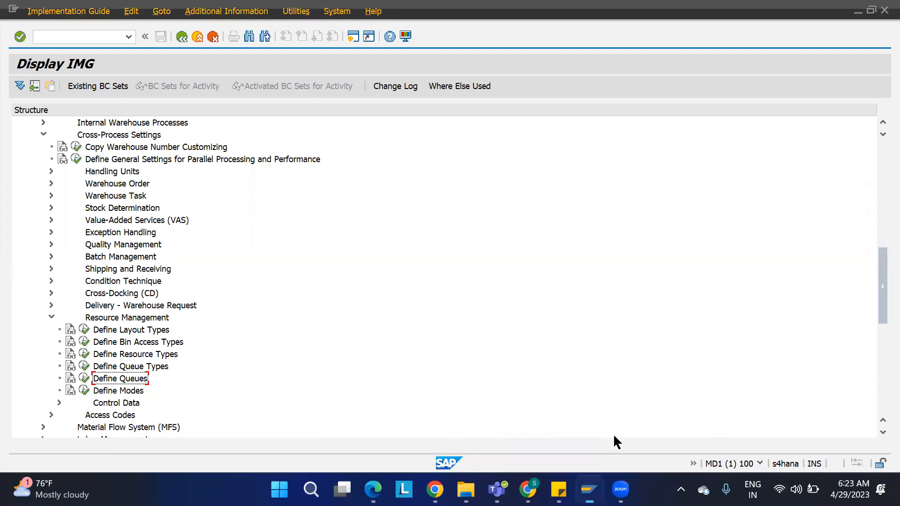
Start the inbound delivery maintenance transaction /n/scwm/prdi in a new session
click(356, 39)
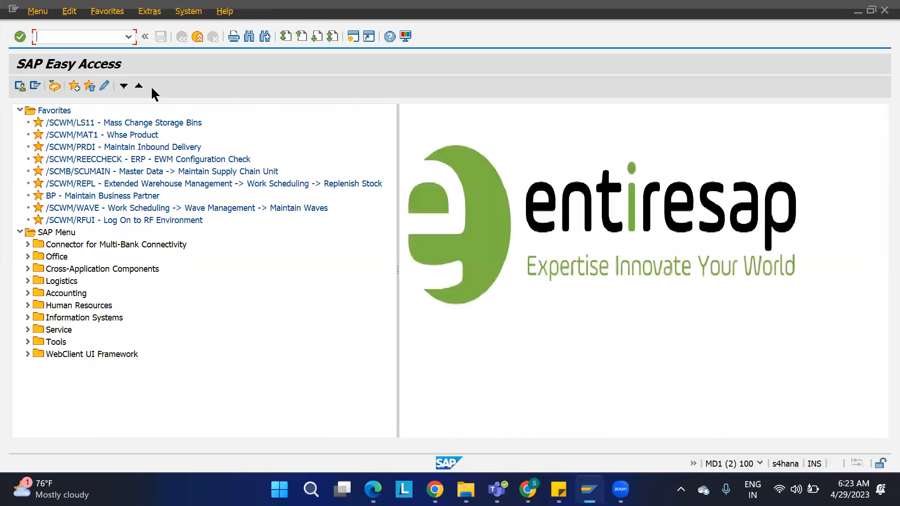
click(128, 36)
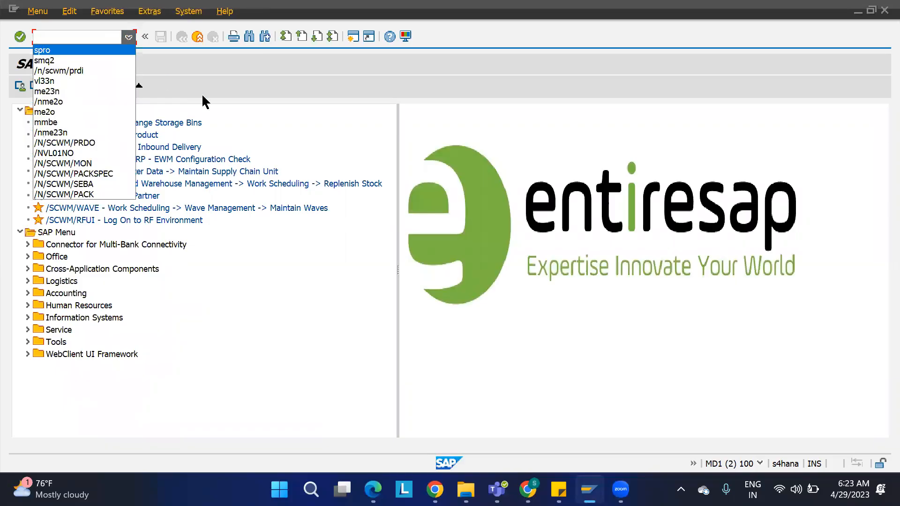
click(97, 70)
key(Return)
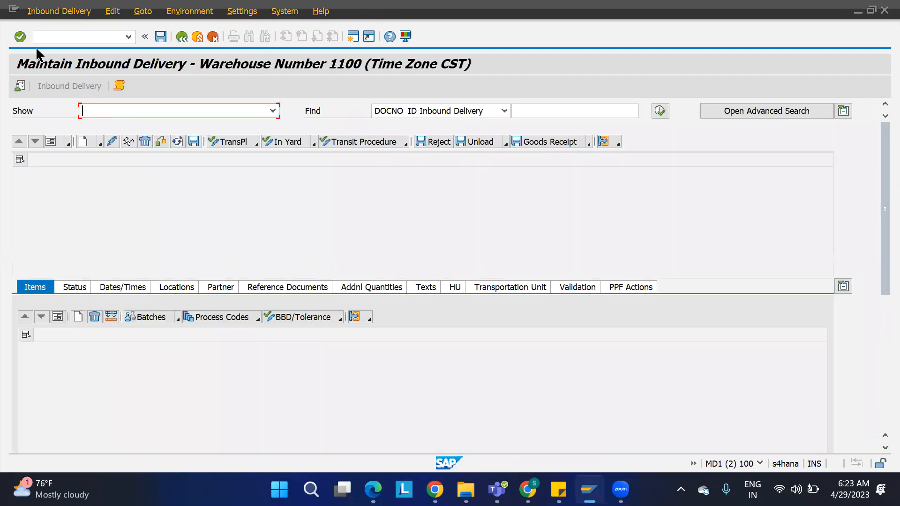
Accept warehouse number 1100 in the default values and list all its inbound deliveries without a search restriction
click(20, 86)
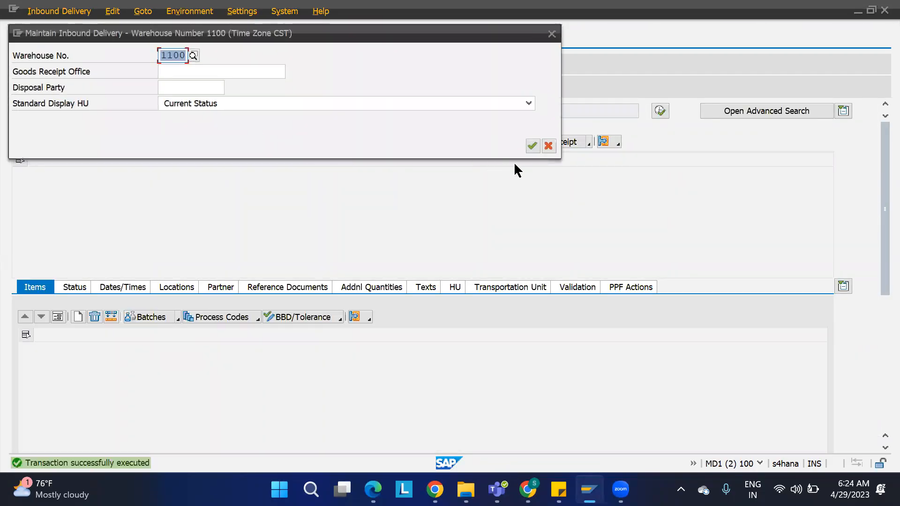
click(530, 141)
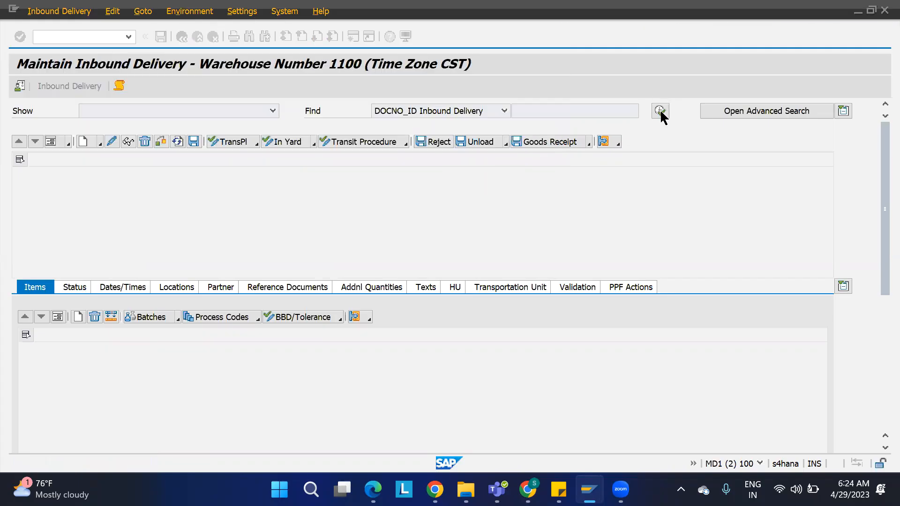
click(661, 112)
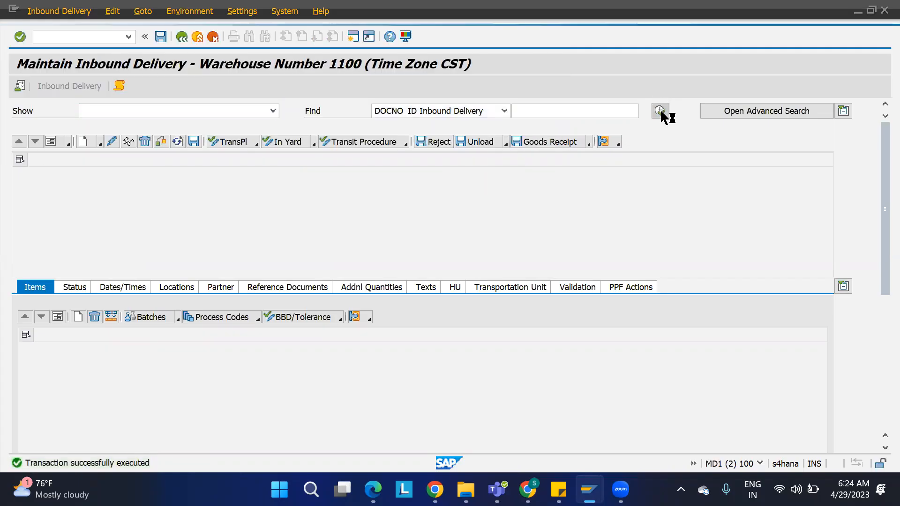
click(248, 280)
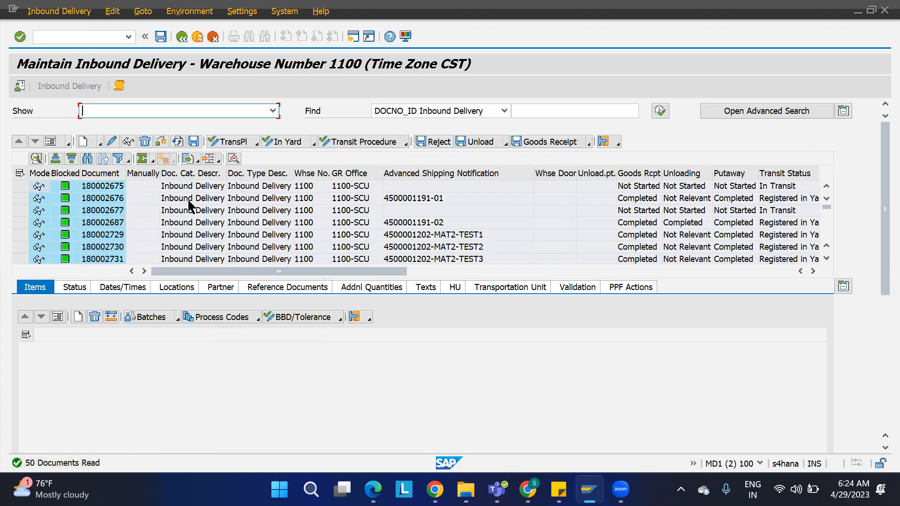
Try to create a follow-on warehouse task for inbound delivery 180002677, checking its handling units, and return to the delivery list
click(22, 210)
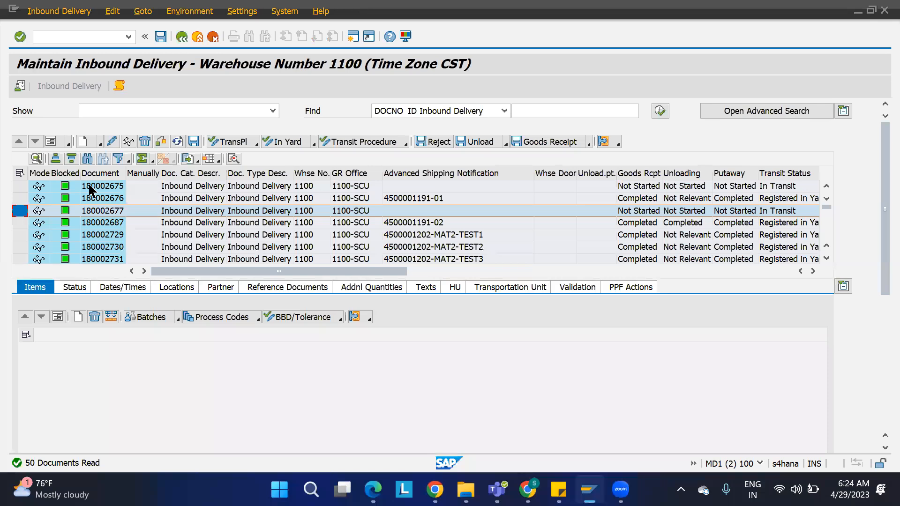
double_click(18, 213)
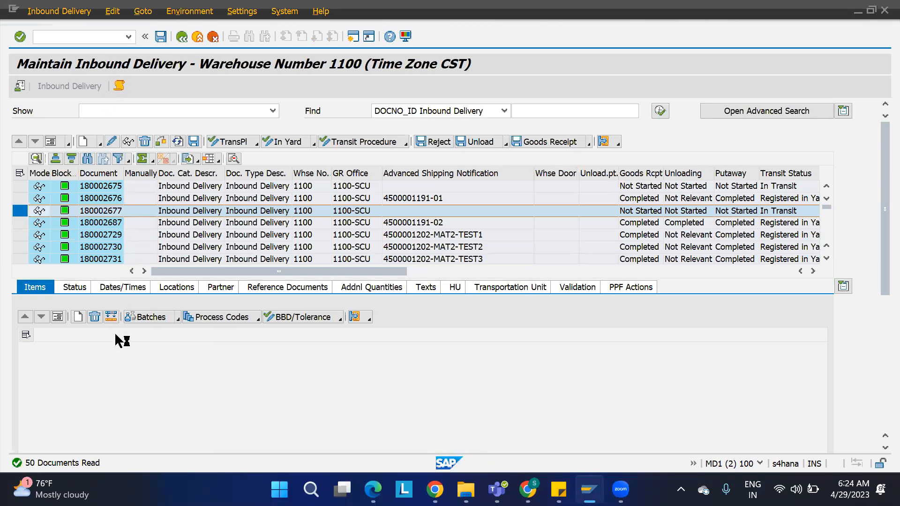
click(59, 11)
mouse_move(134, 40)
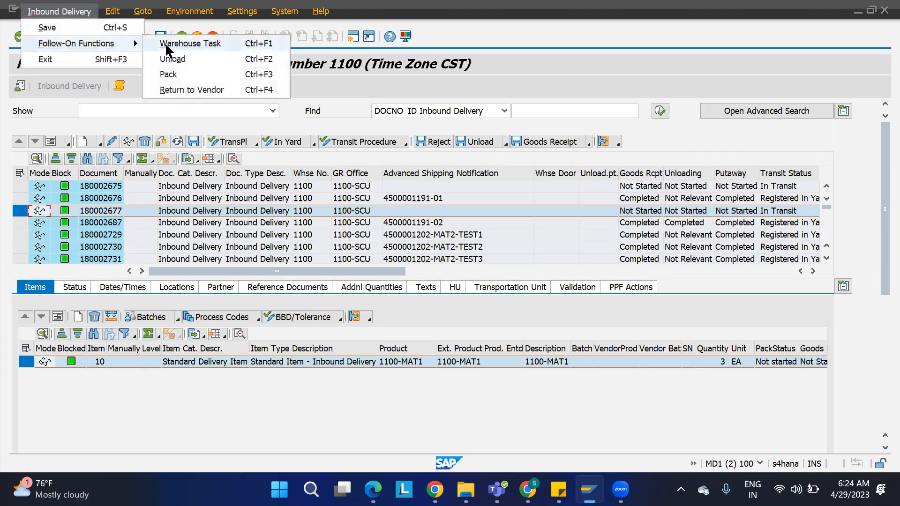
click(165, 42)
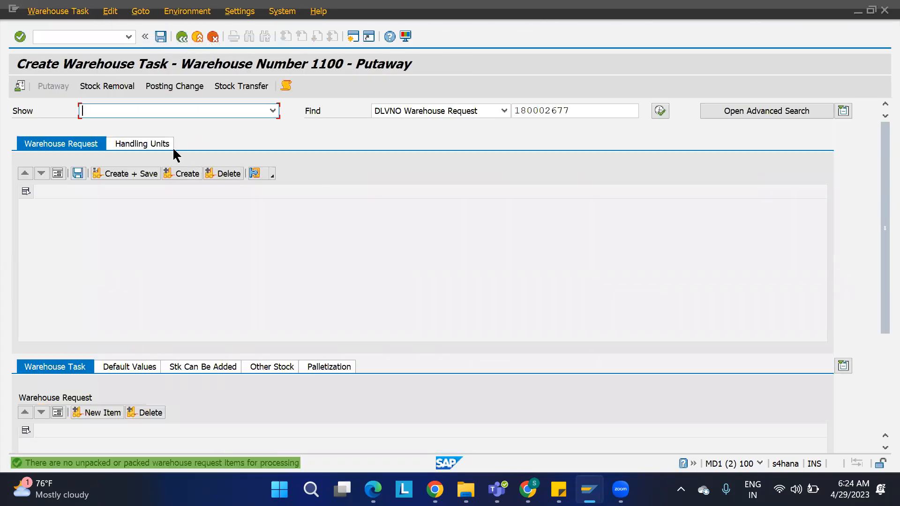
click(147, 146)
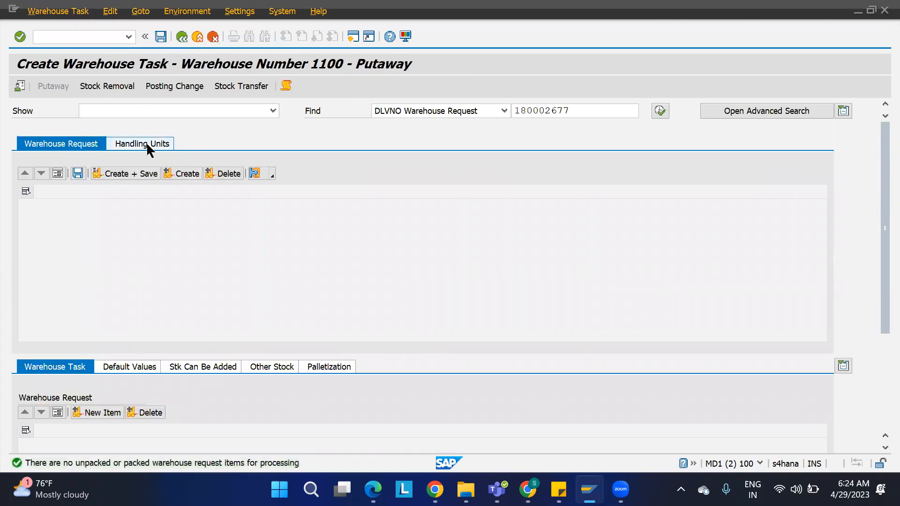
click(182, 37)
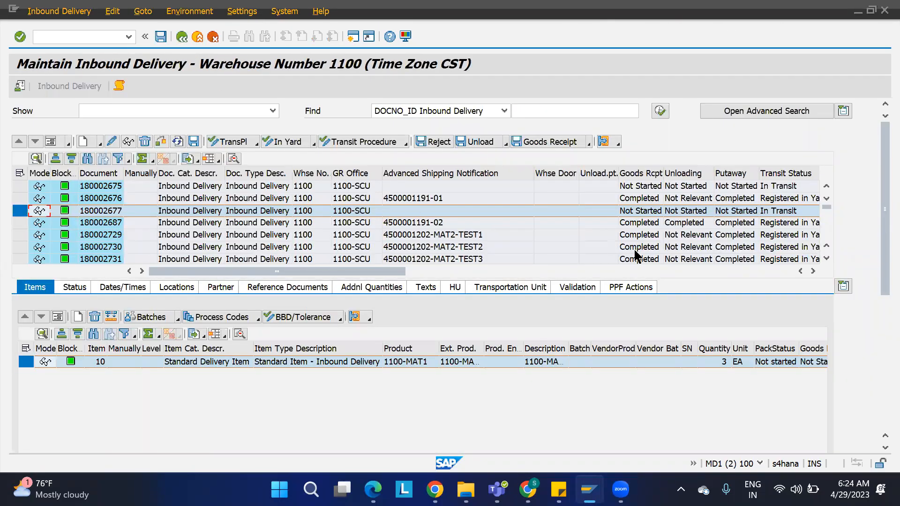
Create and save a putaway warehouse task as a follow-on function for inbound delivery 180002835
scroll(651, 251, down, 1)
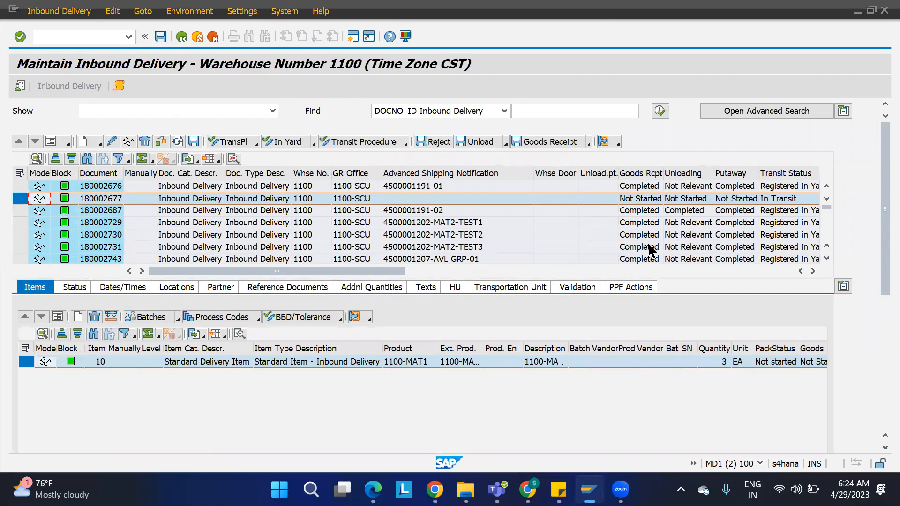
scroll(651, 248, down, 10)
click(626, 185)
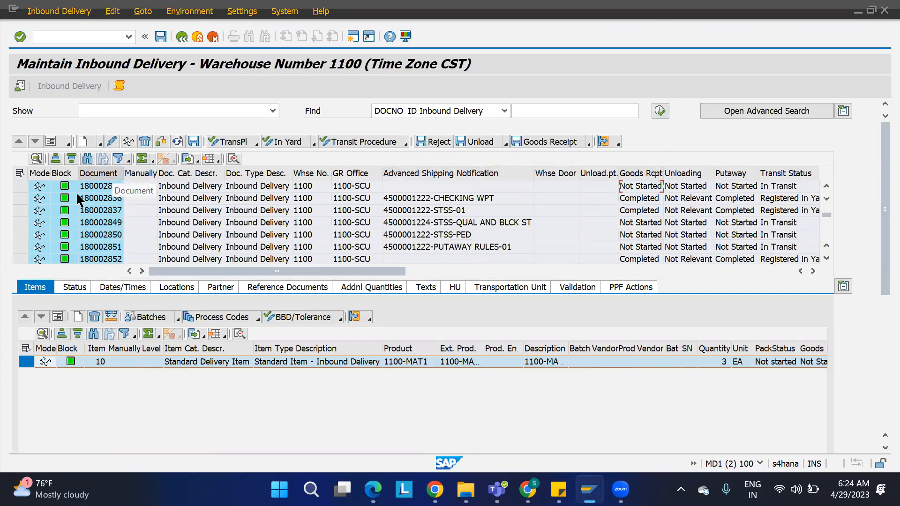
click(20, 187)
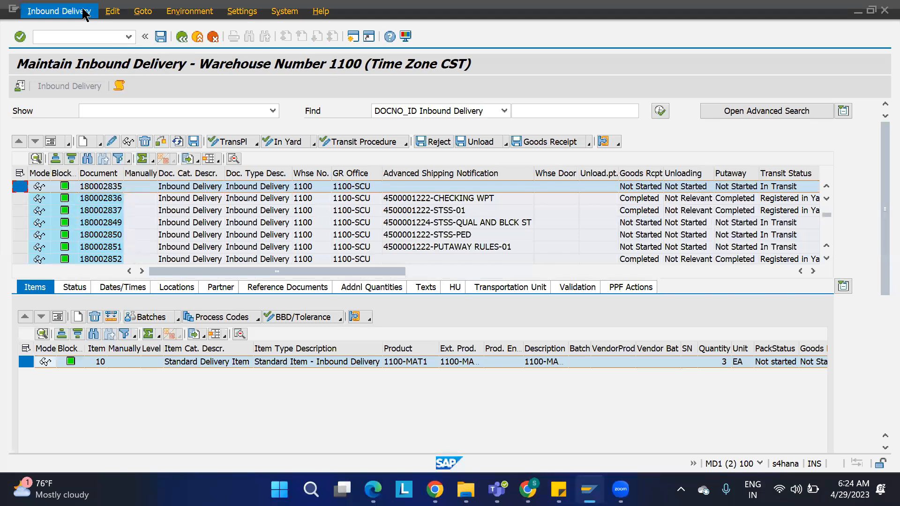
click(84, 13)
mouse_move(131, 42)
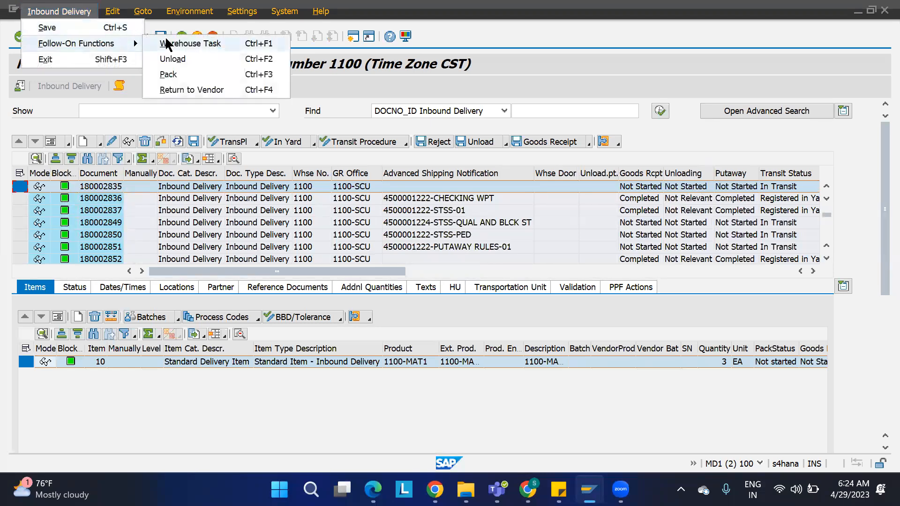
click(165, 41)
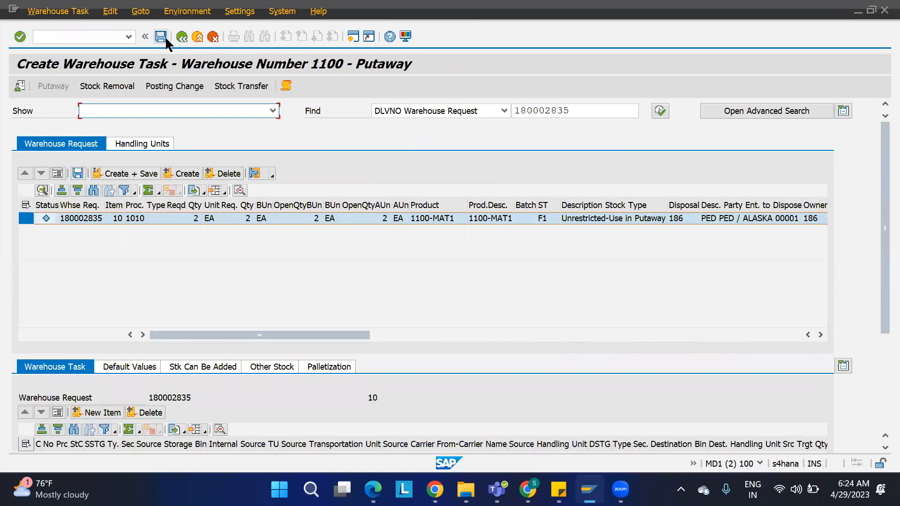
click(188, 174)
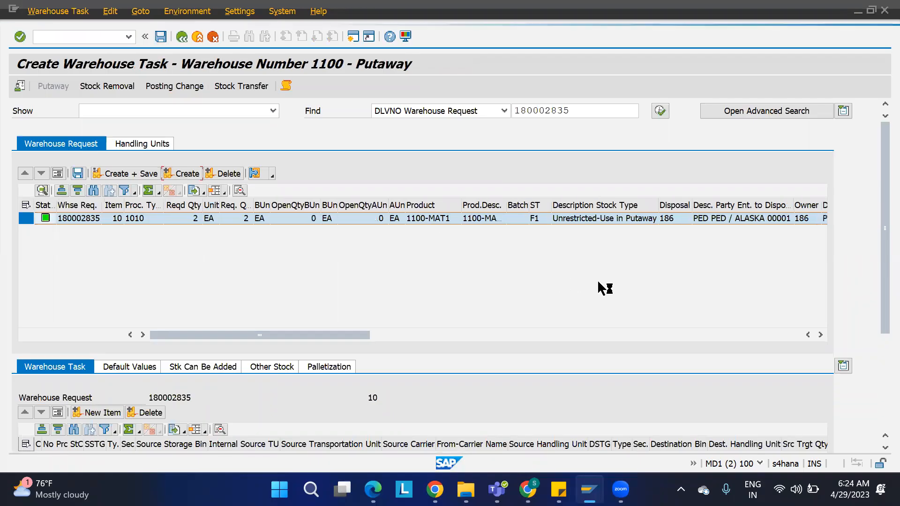
click(140, 178)
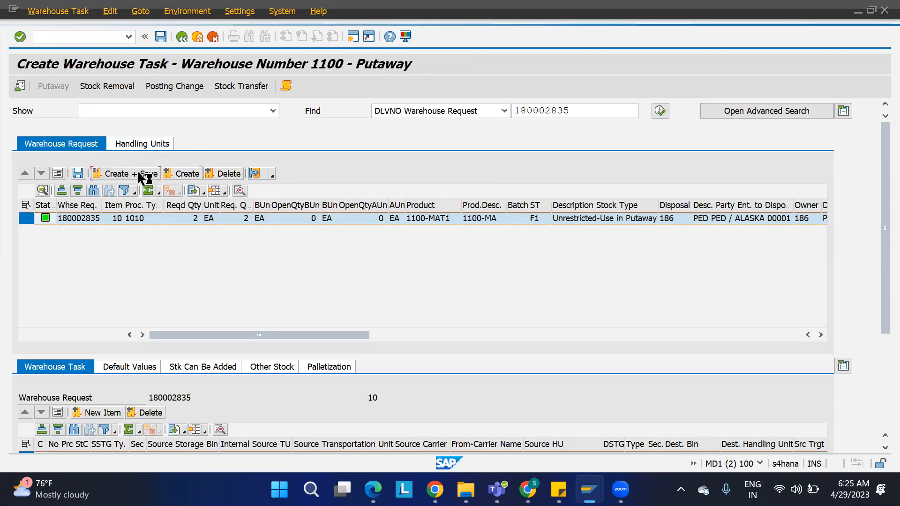
Open the confirmation of the new warehouse task and examine the Queue field in the warehouse order's form view
click(43, 12)
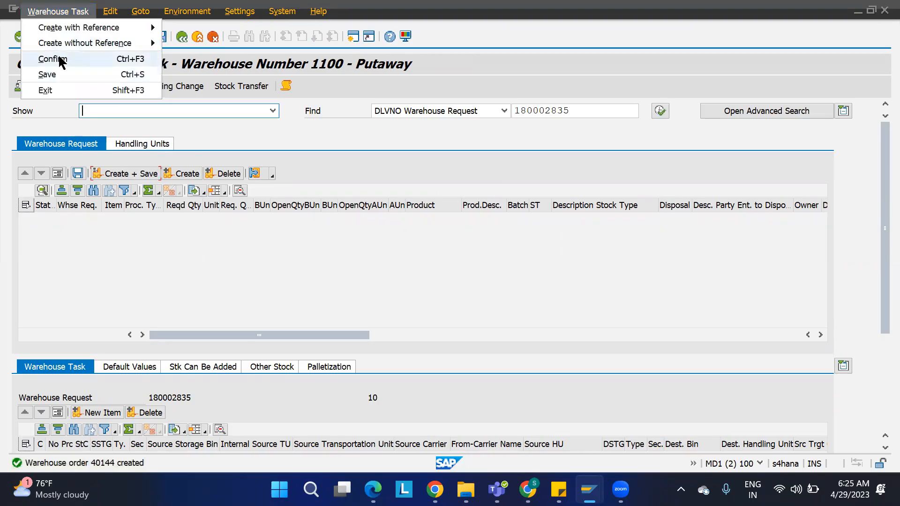
click(60, 60)
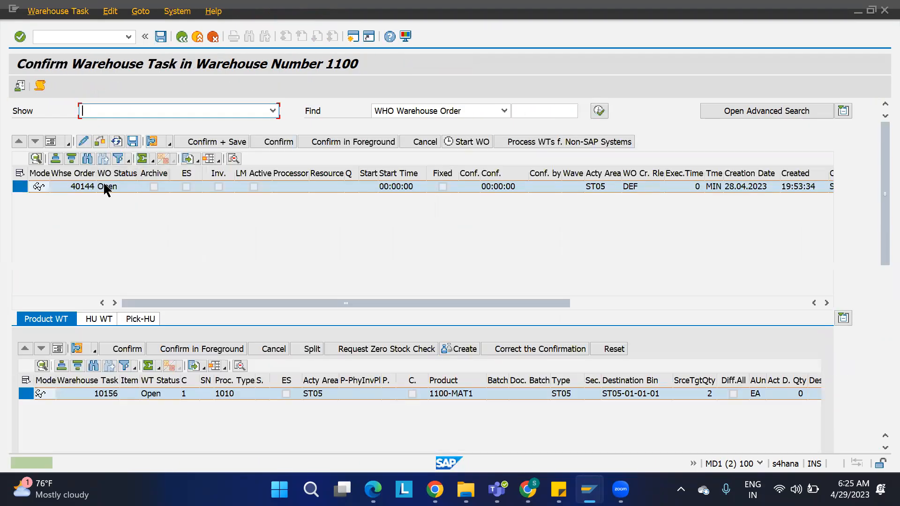
click(53, 143)
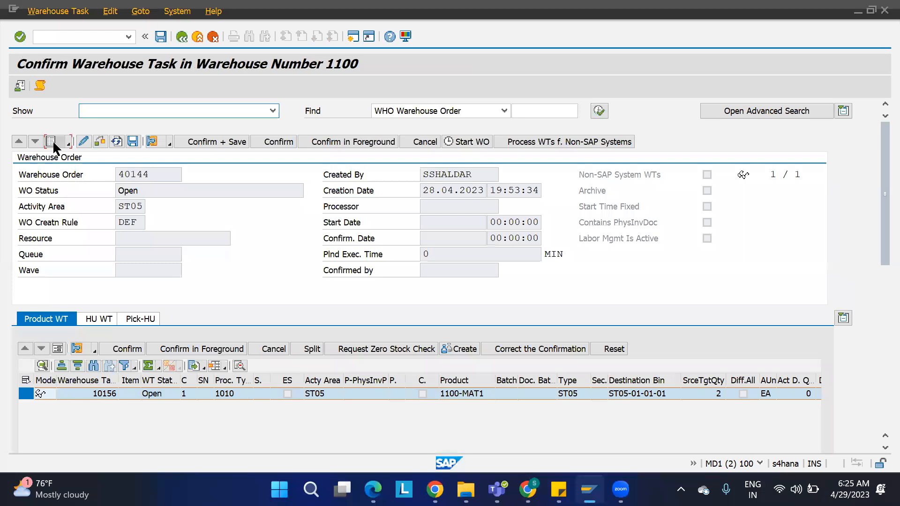
click(132, 258)
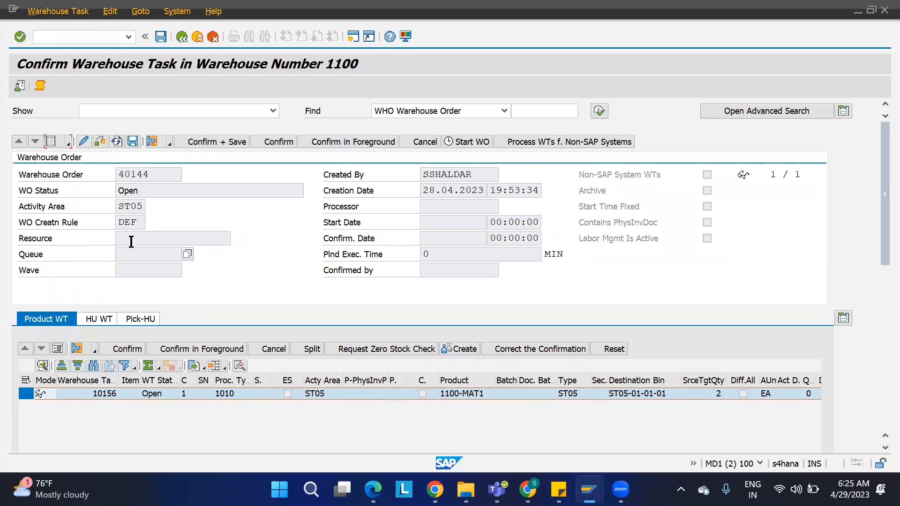
Check the warehouse order's Resource and Queue fields, and open the Define Queue Types activity in the Display IMG session
click(129, 238)
click(136, 254)
mouse_move(594, 480)
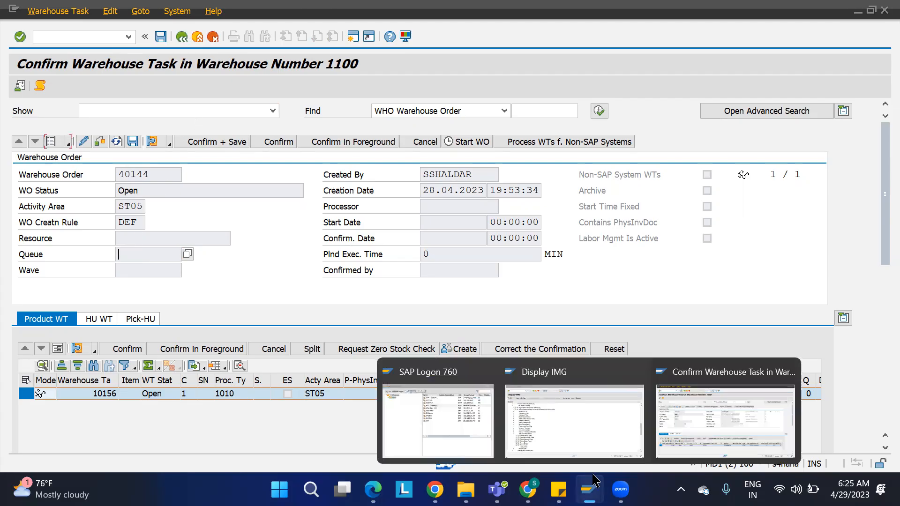
click(565, 428)
click(108, 367)
click(83, 367)
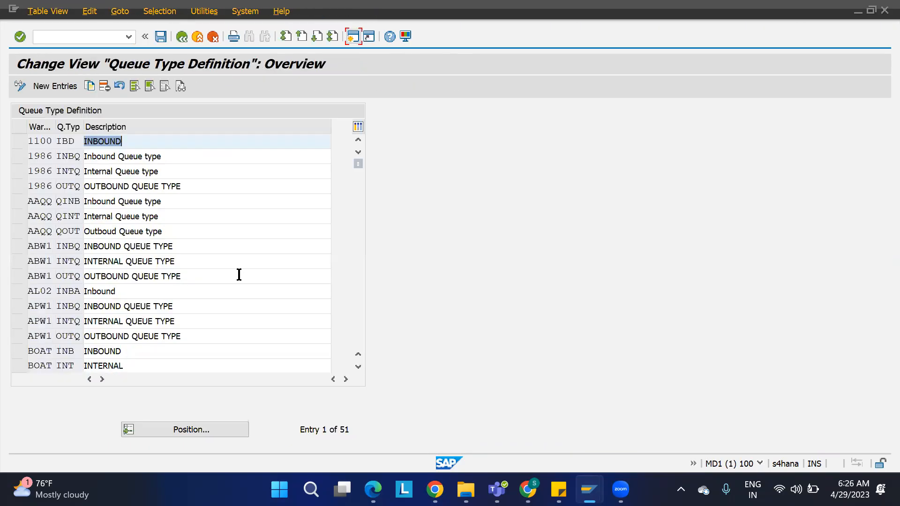
Delete queue type IBD of warehouse 1100 and save the deletion to the EWM PROJECT customizing request
click(19, 141)
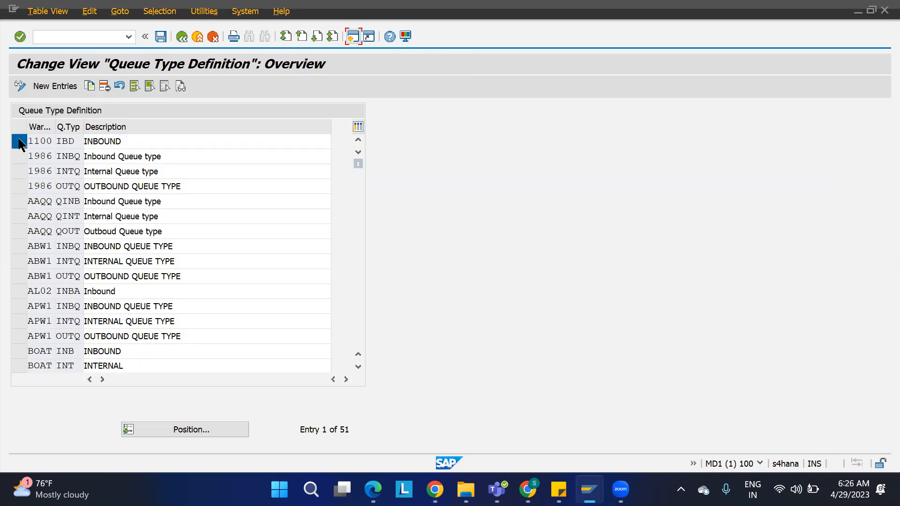
click(103, 87)
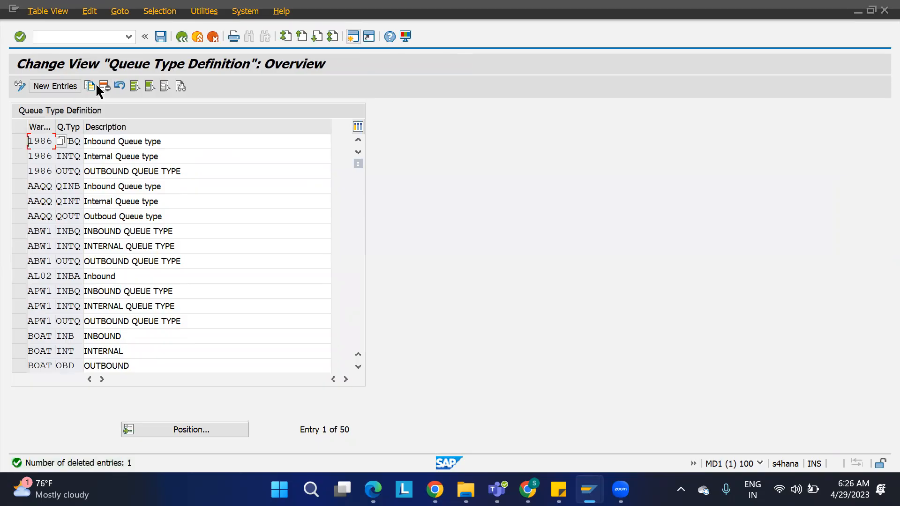
click(161, 36)
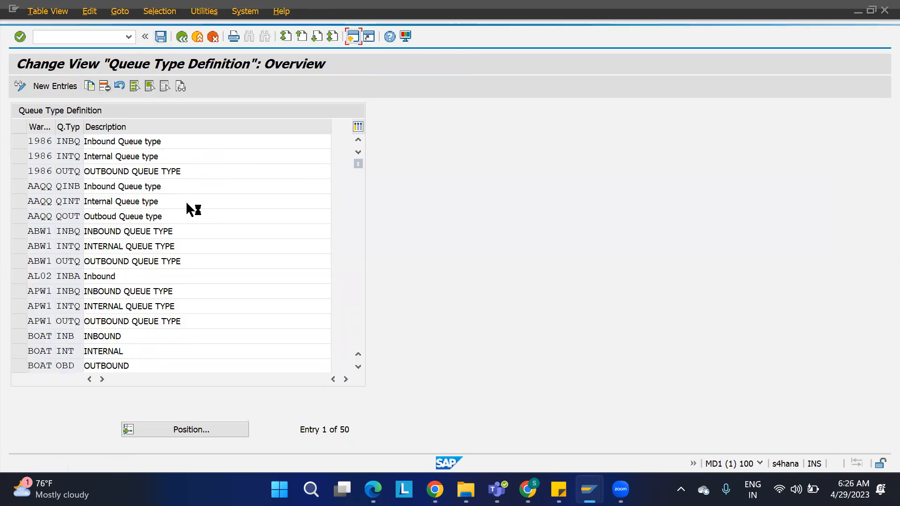
click(267, 131)
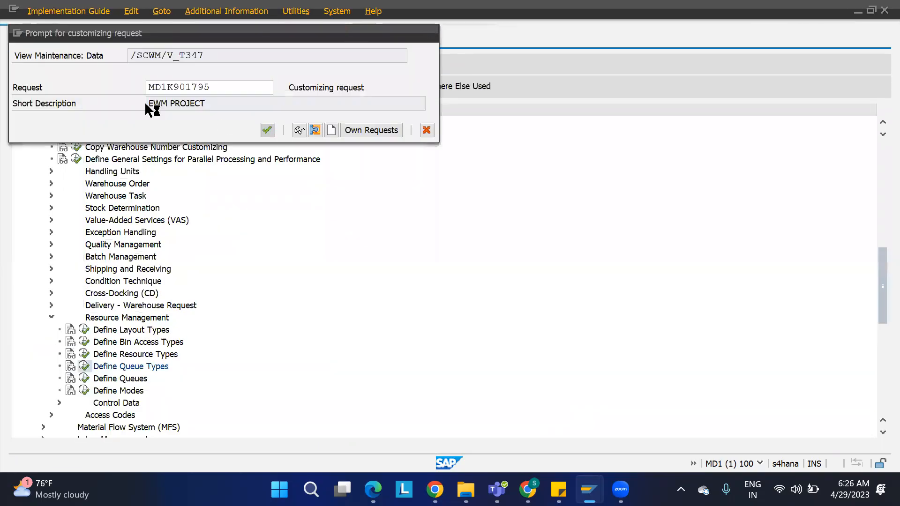
Add a new queue type entry for warehouse 1100 with type IBD and description INBOUND
click(52, 84)
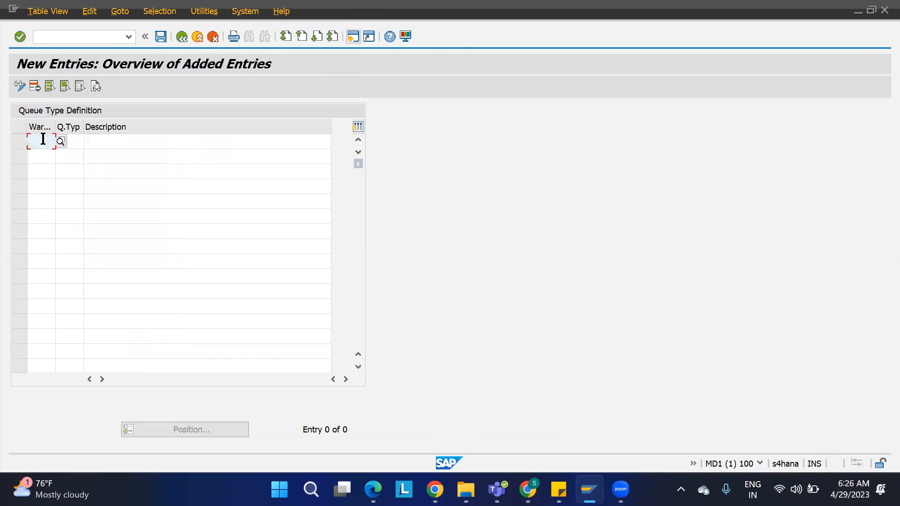
text(1100)
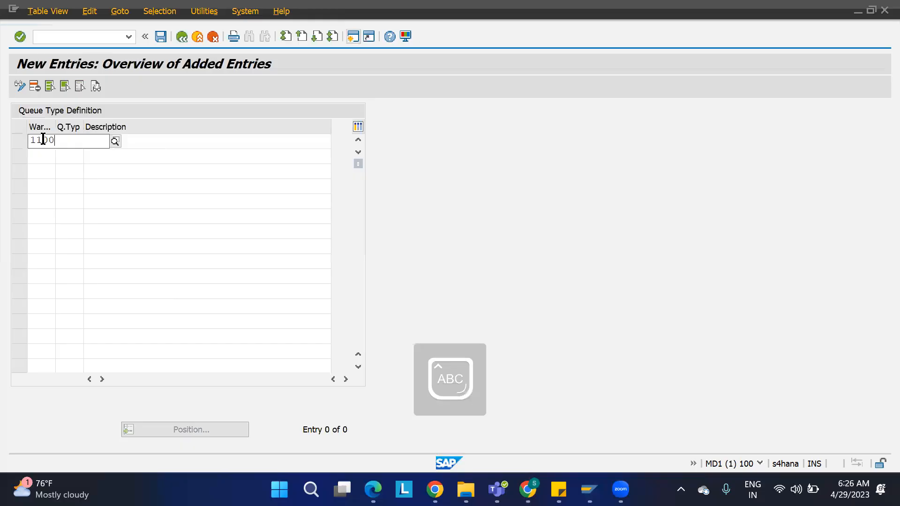
key(Tab)
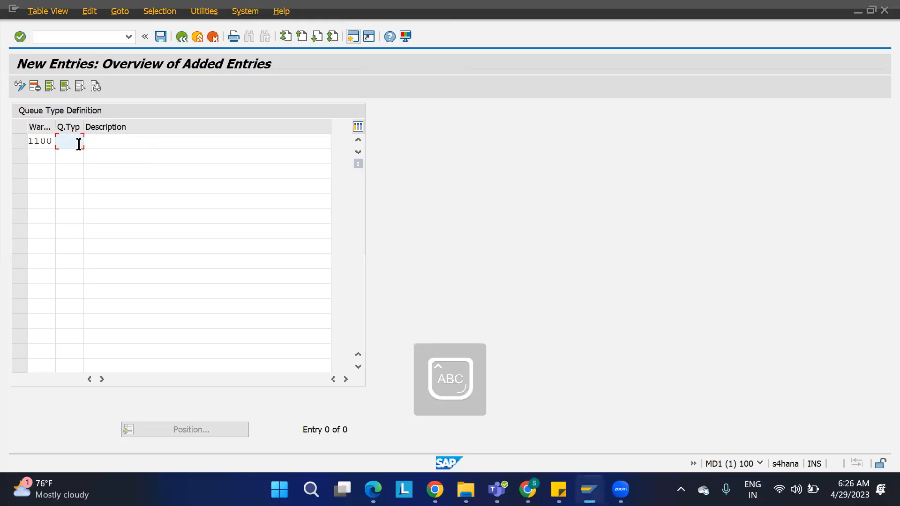
text(IBD)
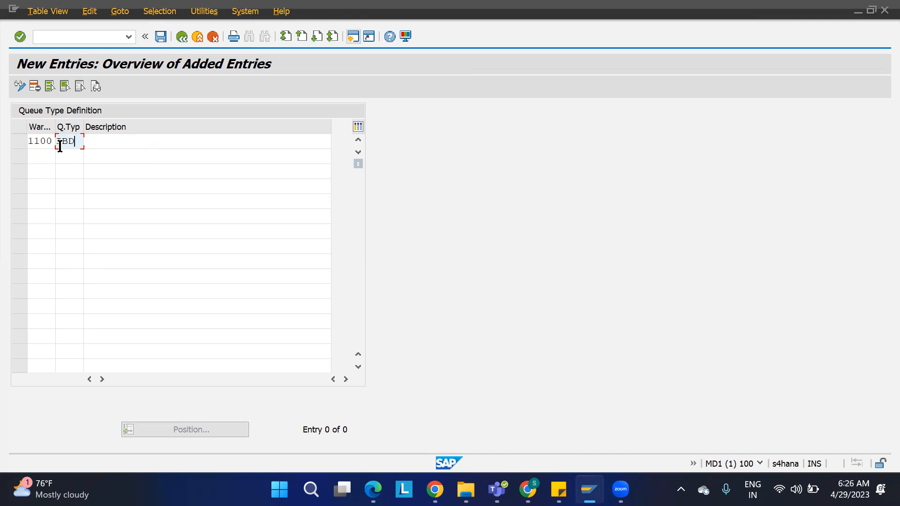
key(Tab)
text(IN)
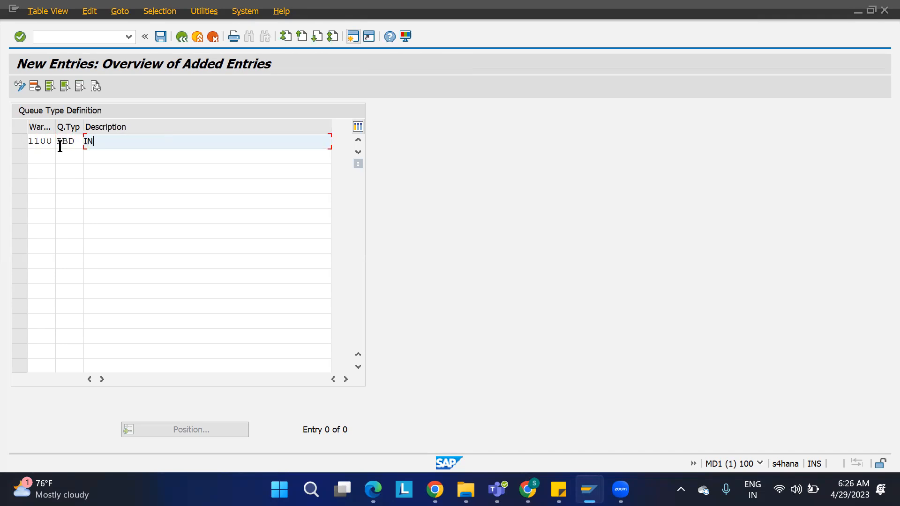
text(BOUND)
key(Tab)
Add a second queue type entry for warehouse 1100 with type OBD and description OUTBOUND
text(1100)
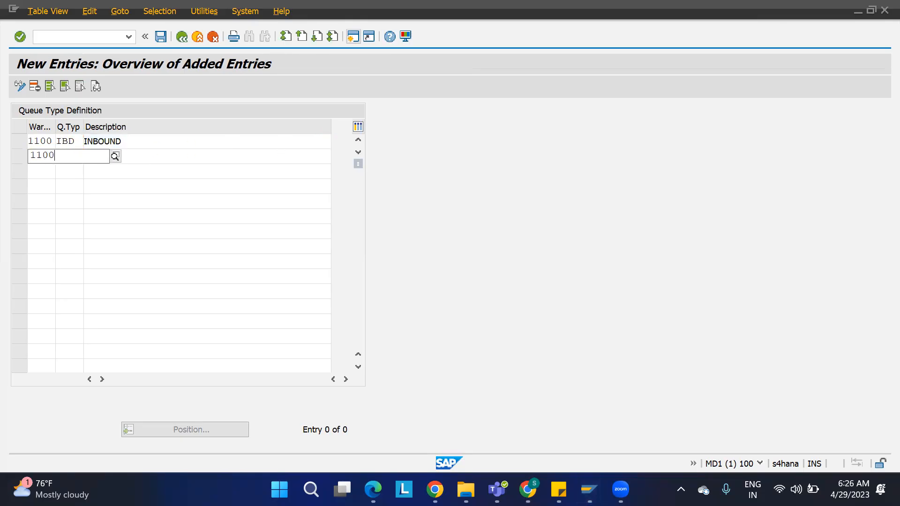
key(Tab)
text(OBD)
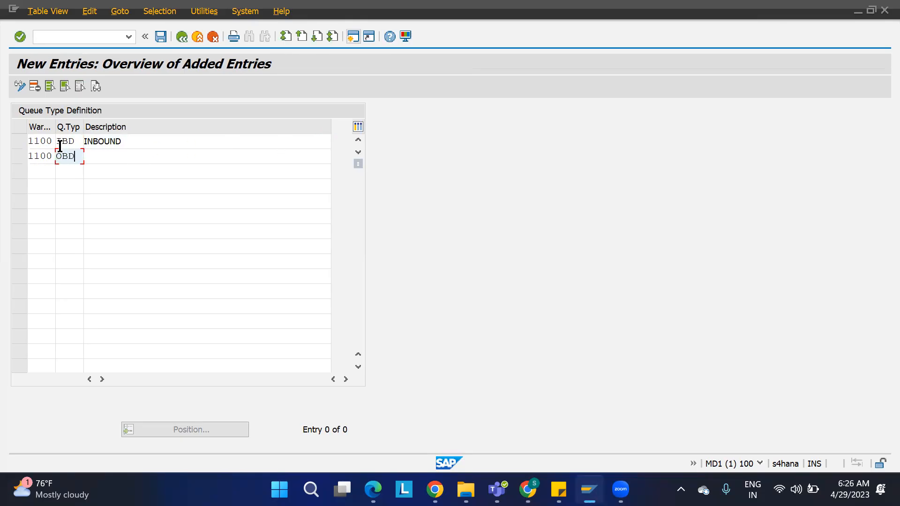
key(Tab)
text(OU)
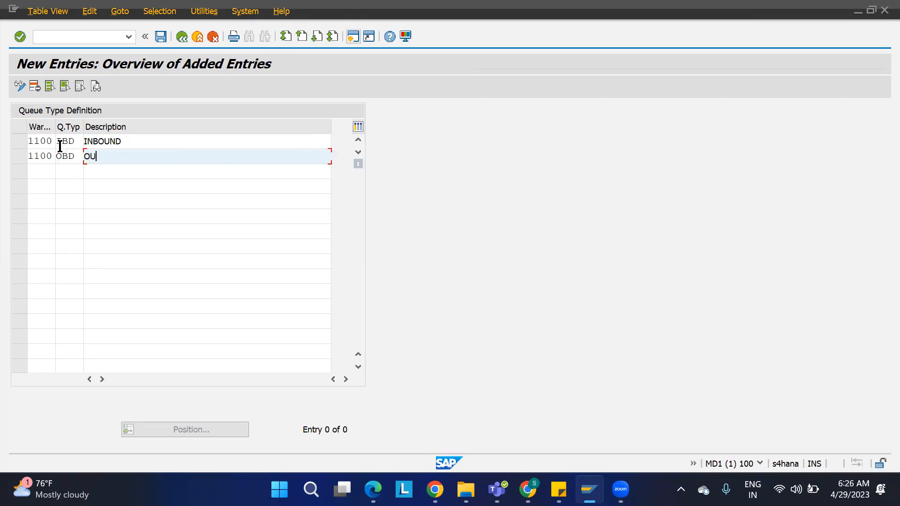
text(TBOUND)
key(Tab)
Add a third queue type entry for warehouse 1100 with type INT and description INTERNAL, and save the new entries
text(1100)
key(Tab)
text(INT)
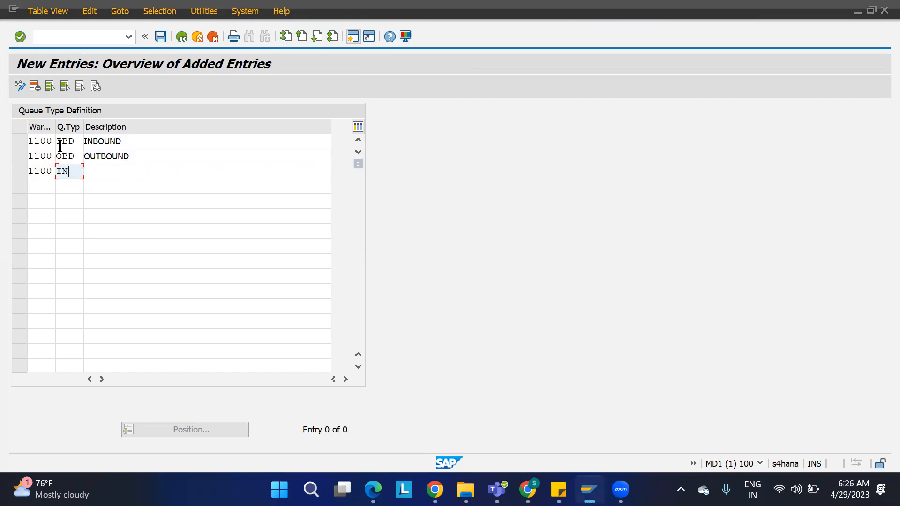
key(Tab)
text(INTER)
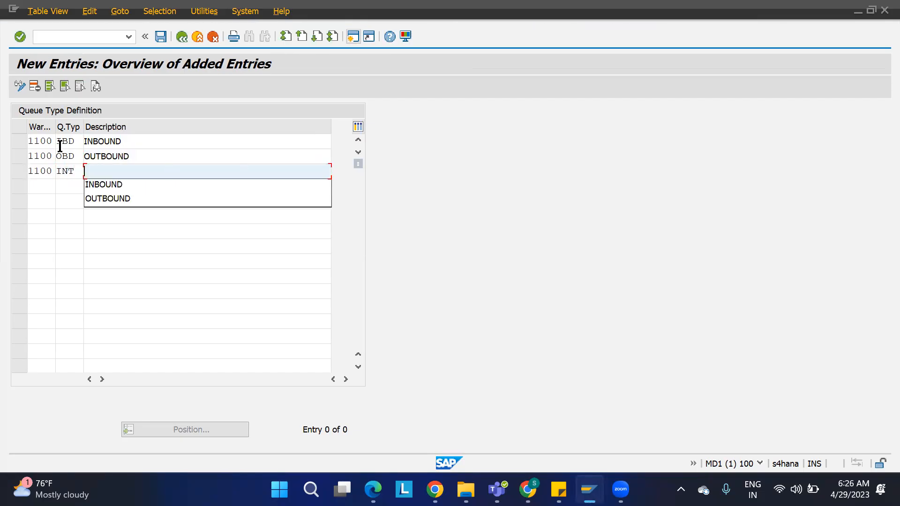
text(NAL)
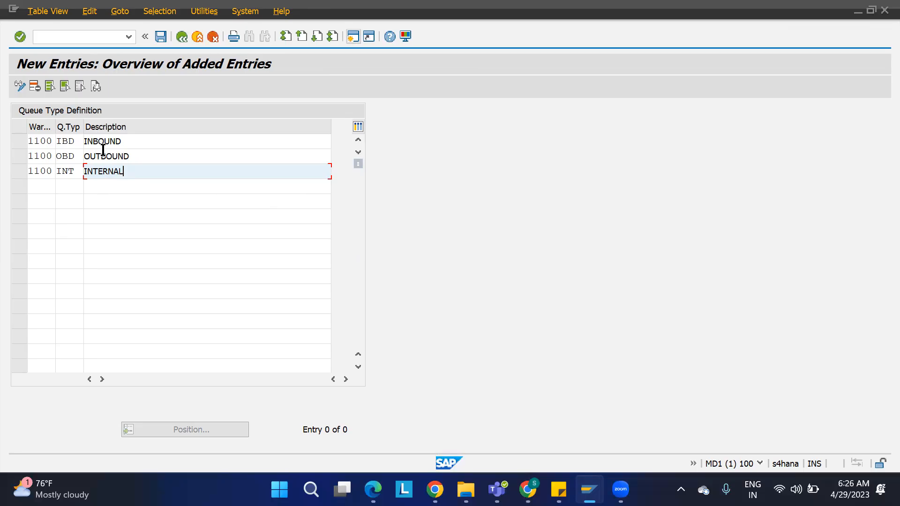
key(Return)
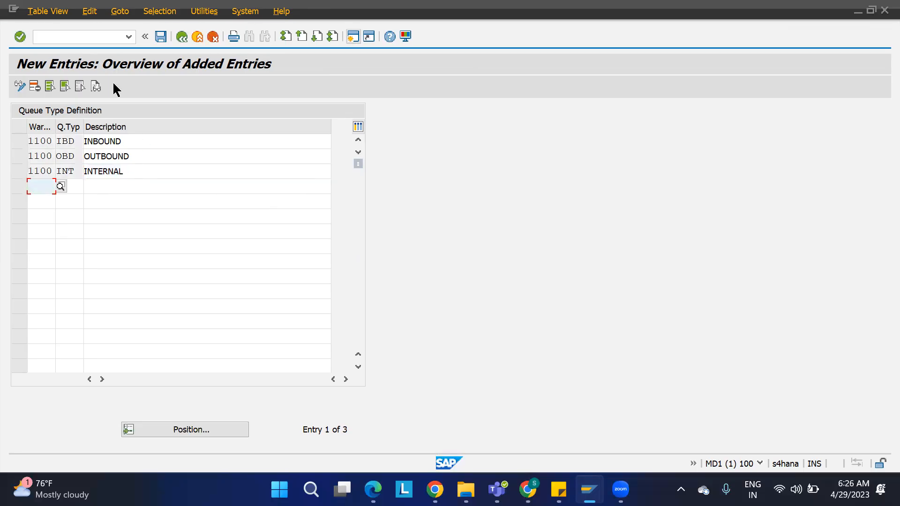
click(161, 37)
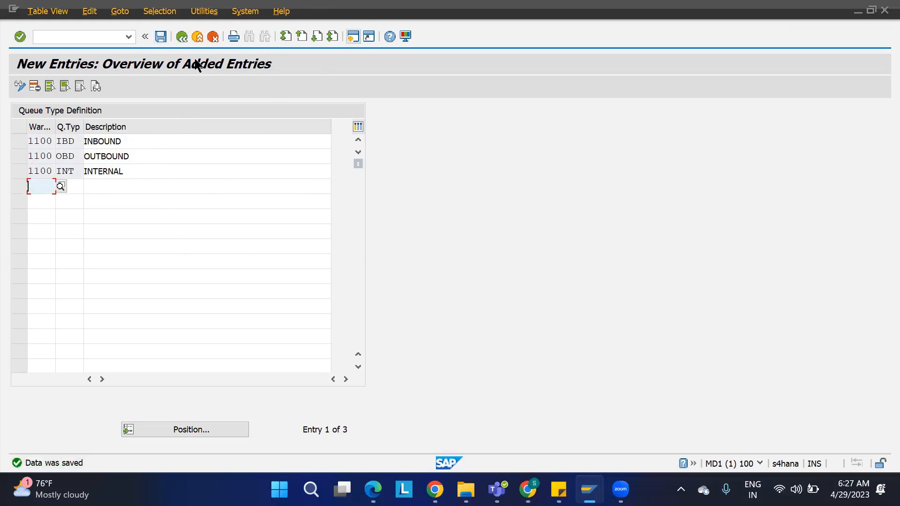
Leave the queue types, open the Define Queues activity and examine the available operating environment options
click(182, 37)
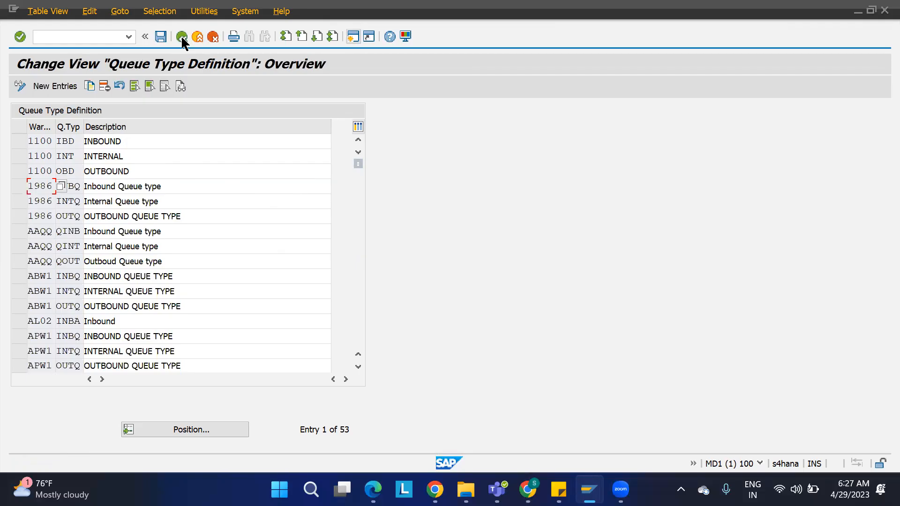
click(182, 37)
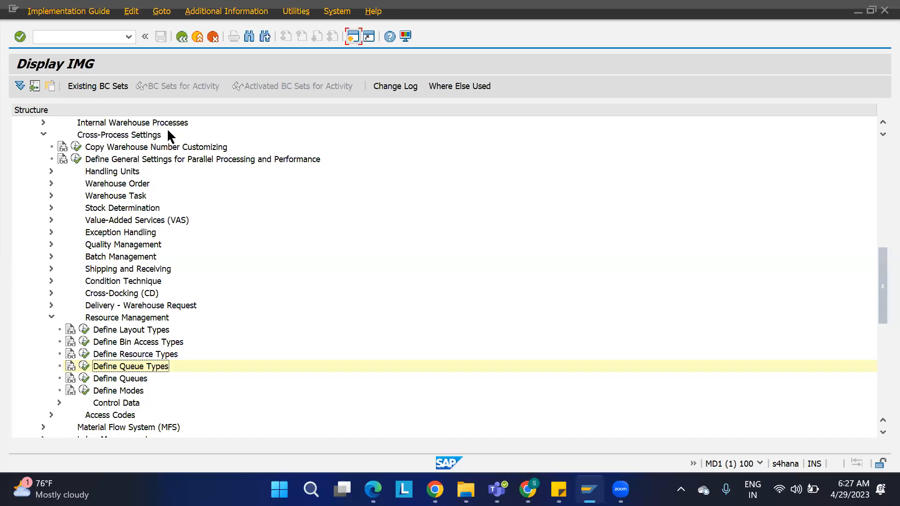
click(84, 378)
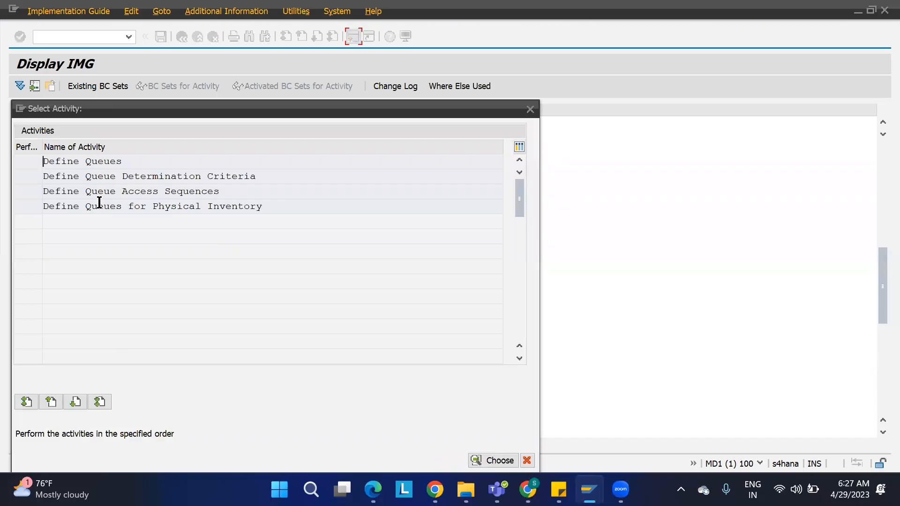
click(98, 161)
double_click(94, 161)
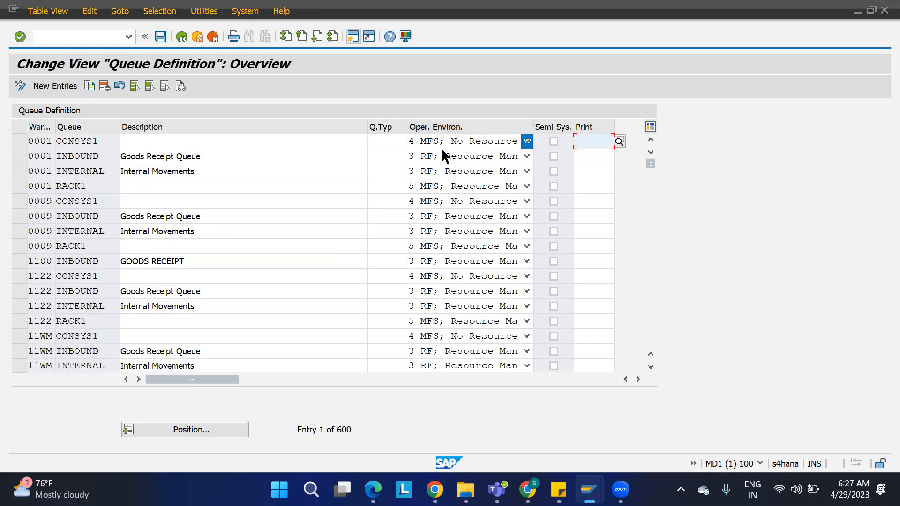
click(468, 140)
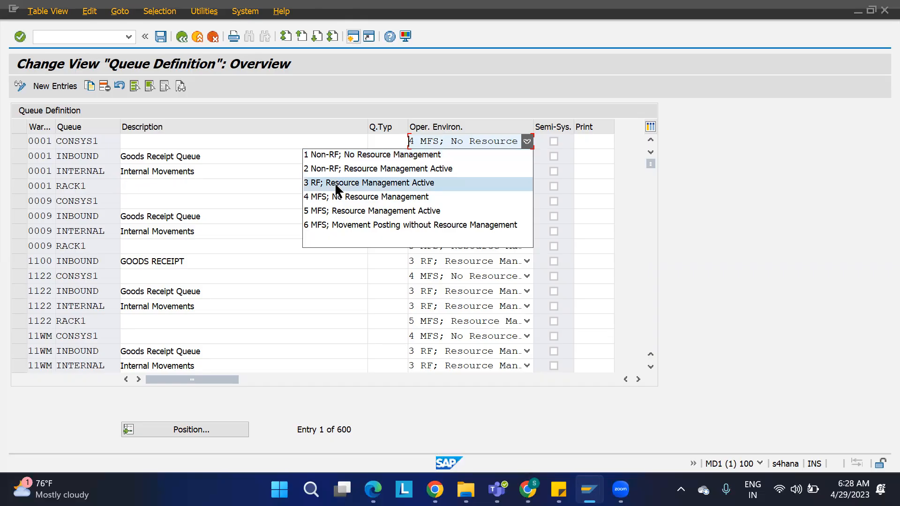
click(263, 190)
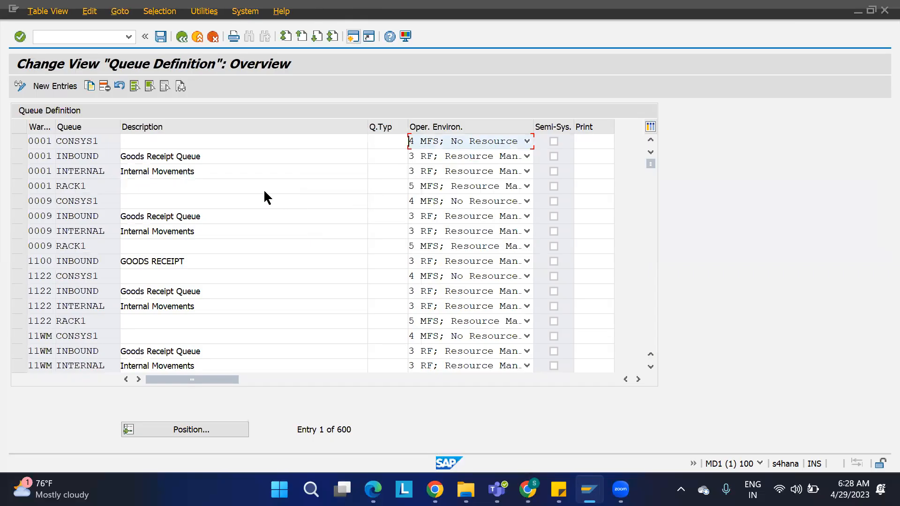
Delete the INBOUND queue of warehouse 1100 and save the deletion to the EWM PROJECT customizing request
click(18, 263)
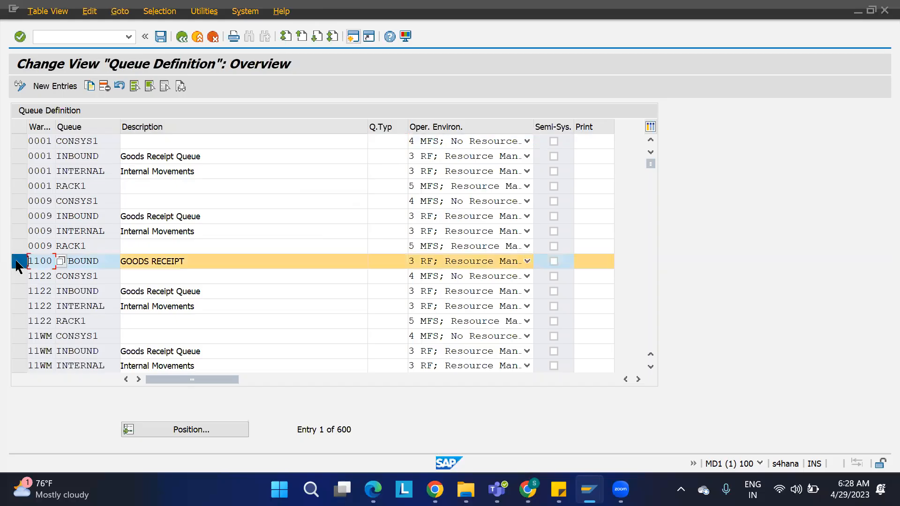
click(103, 87)
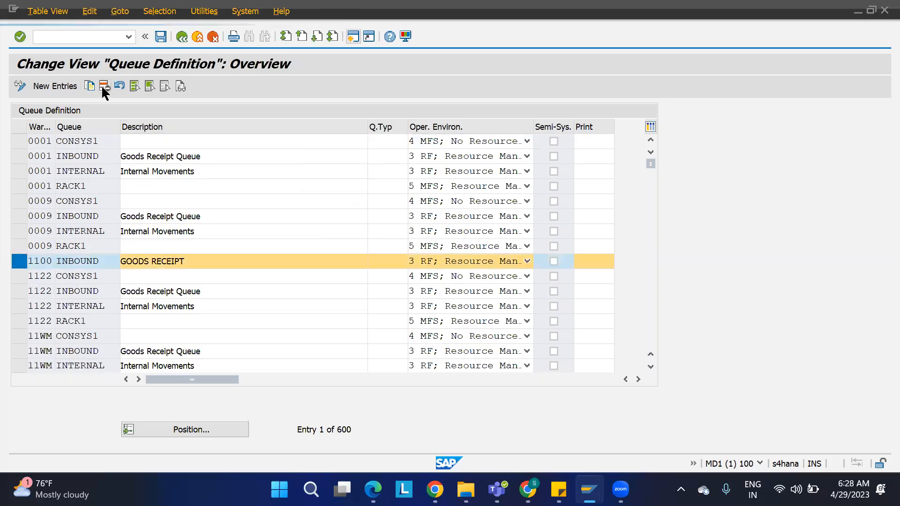
click(160, 37)
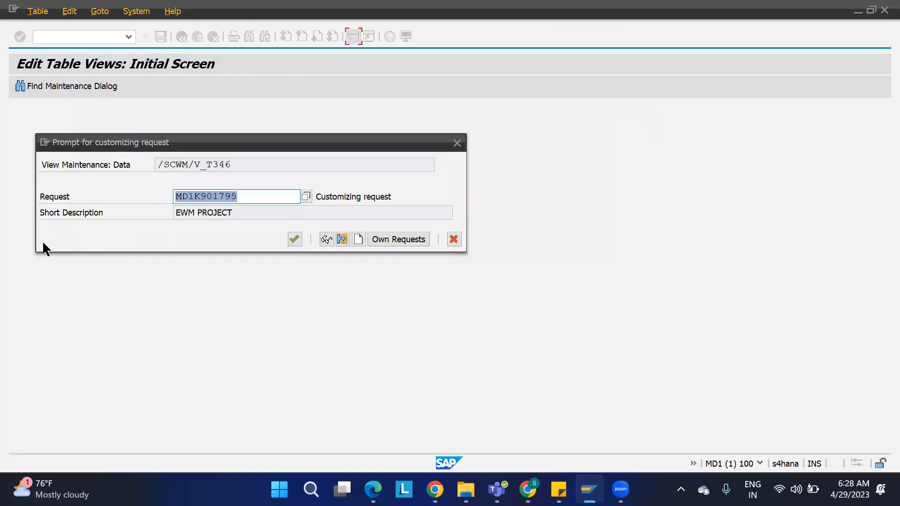
click(300, 243)
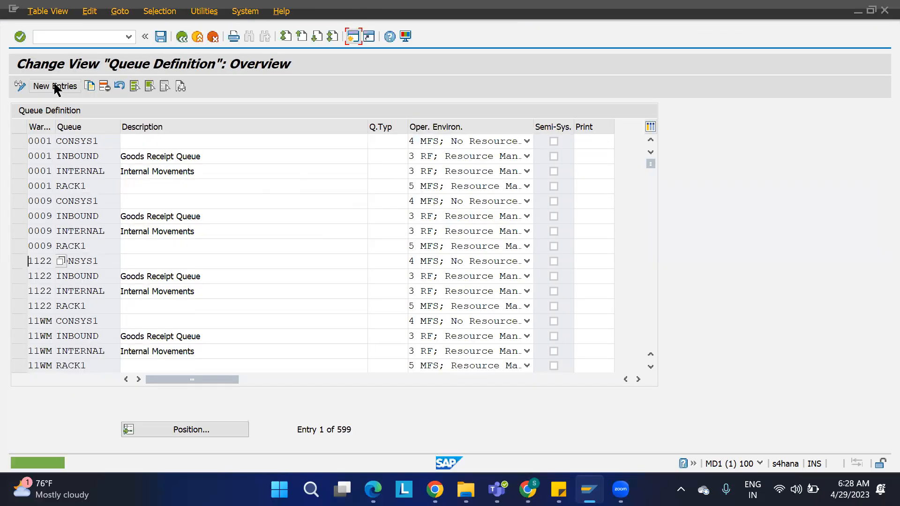
Create a new queue entry for warehouse 1100 with queue INBOUND and description GOODS RECEIPT
click(56, 87)
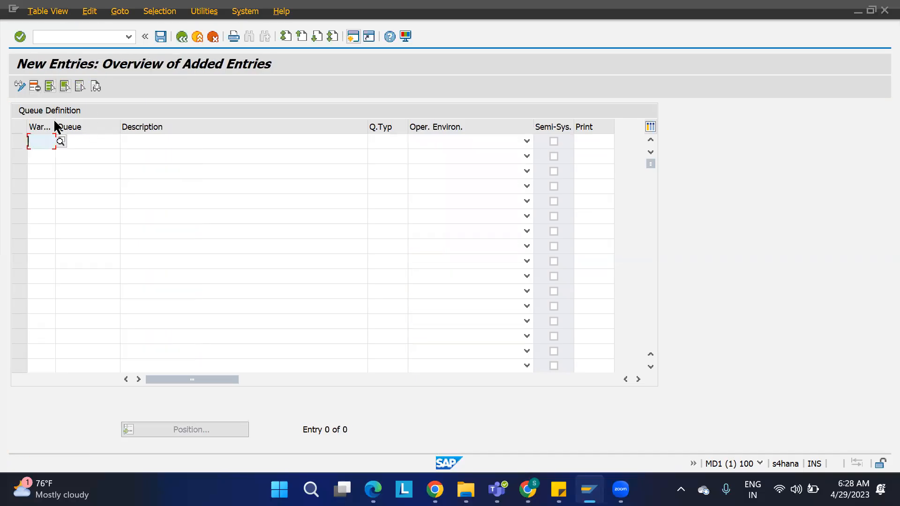
text(1100)
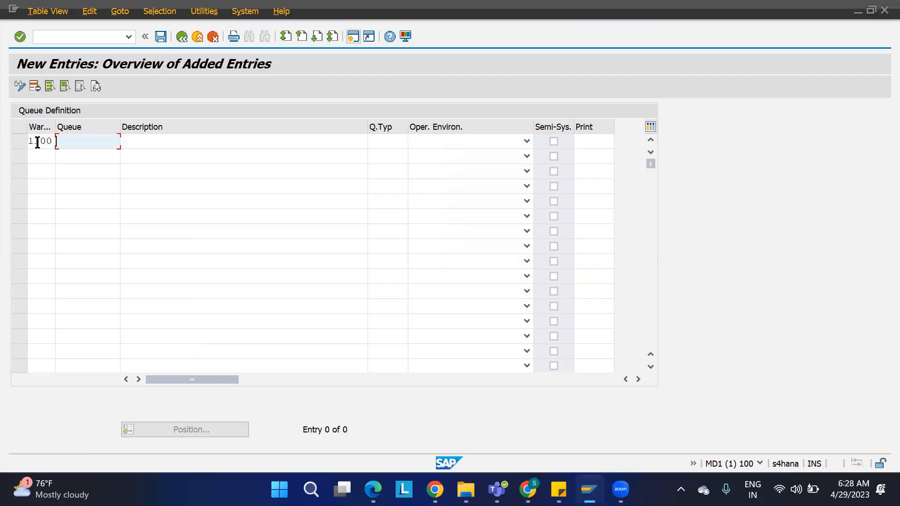
text(INBOUND)
key(Tab)
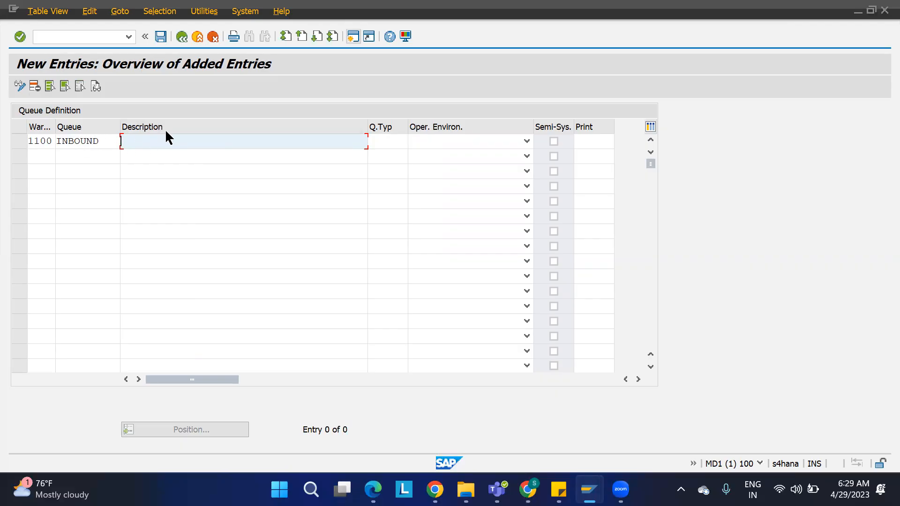
text(GOODS RECEIPT)
Assign queue type IBD and operating environment 1 Non-RF; No Resource Management to the INBOUND queue, and save the entry
click(385, 140)
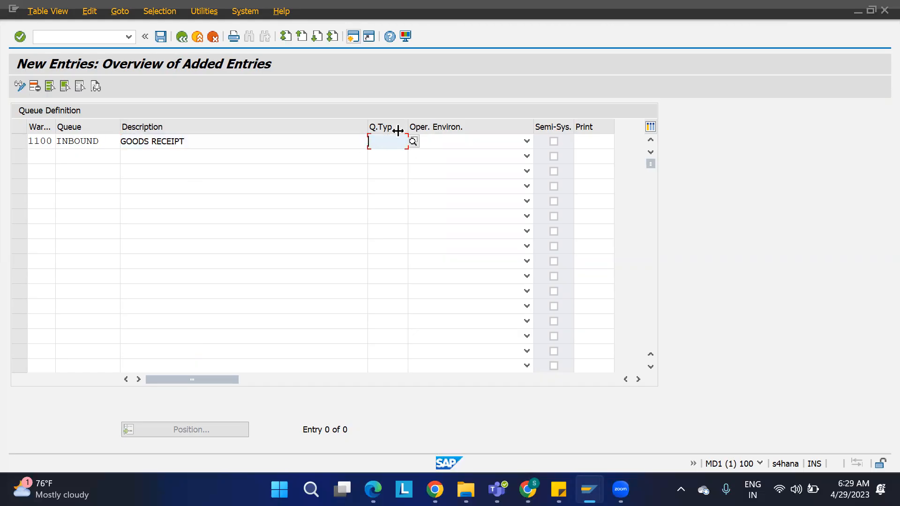
click(414, 143)
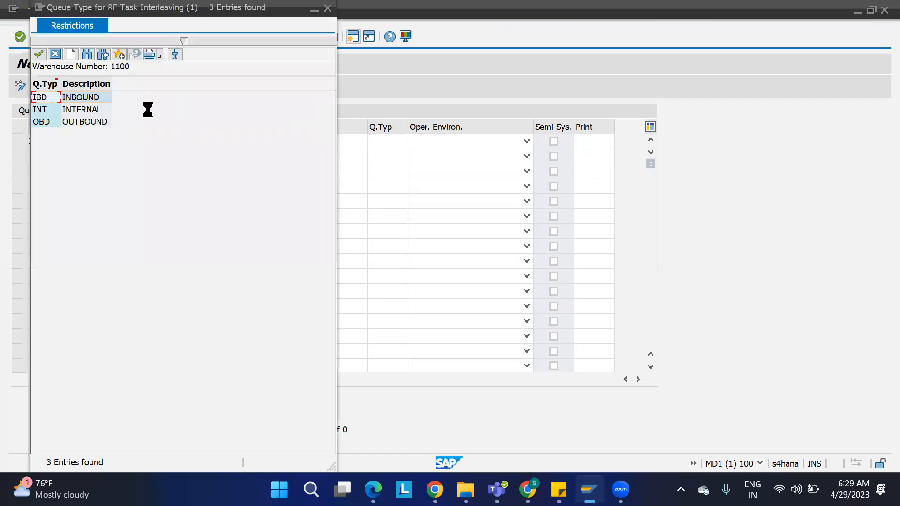
double_click(89, 101)
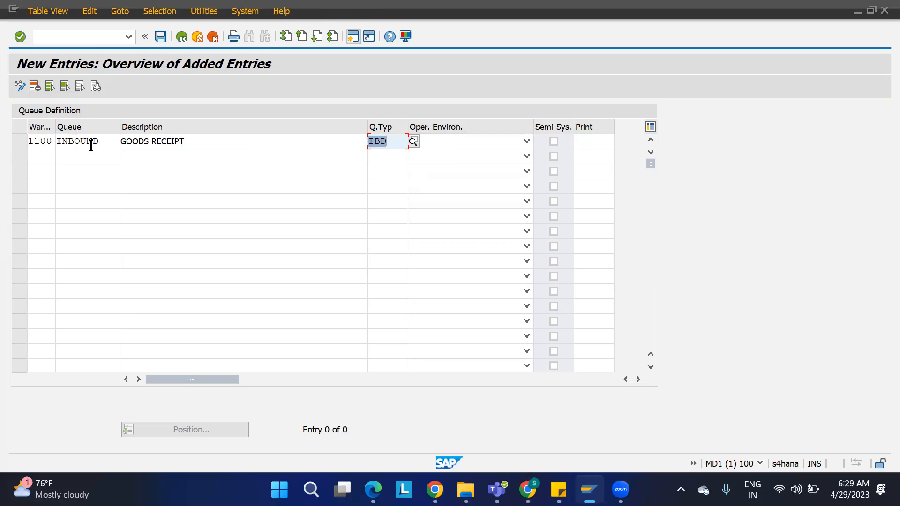
click(492, 142)
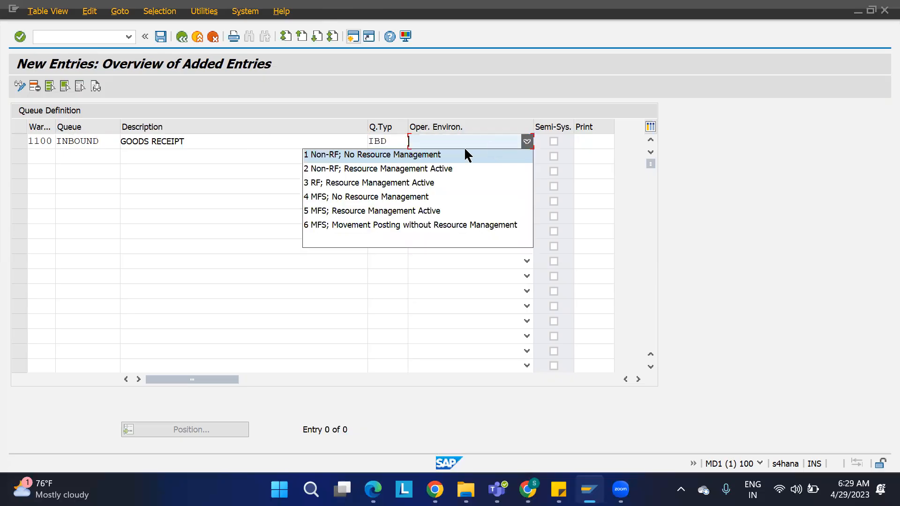
click(334, 156)
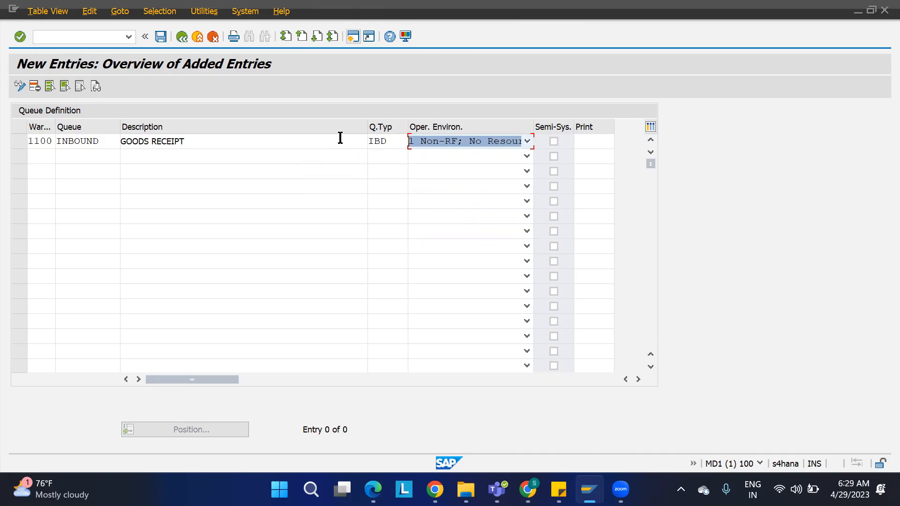
key(Return)
click(161, 37)
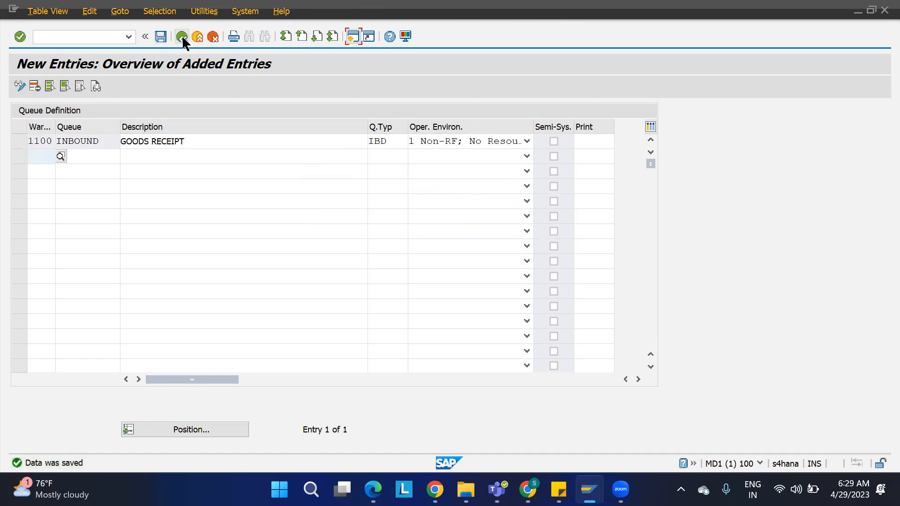
Leave the queue definitions, open the Define Queue Determination Criteria activity and position the list at warehouse 1100
click(182, 36)
click(181, 36)
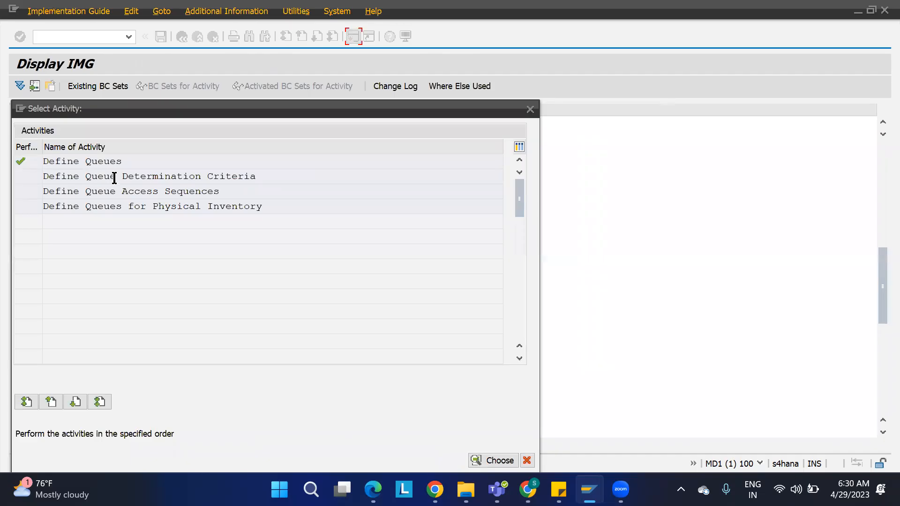
double_click(121, 176)
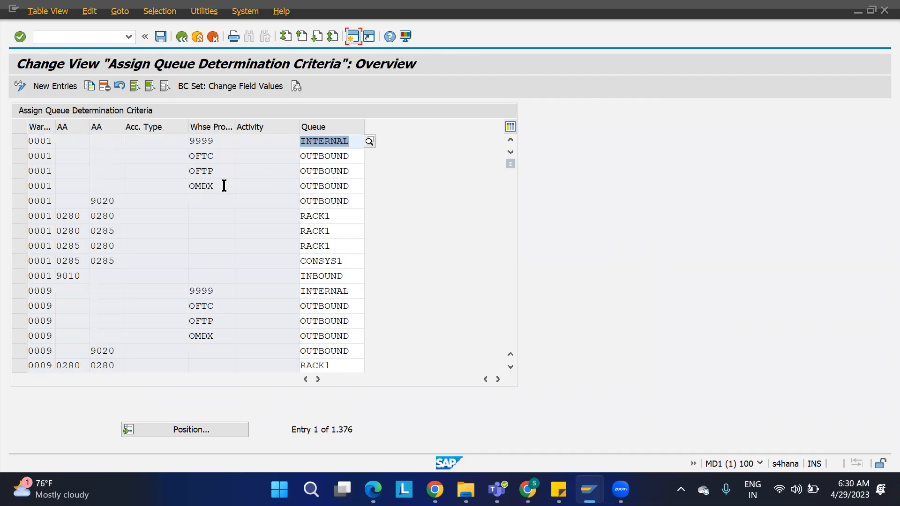
click(194, 435)
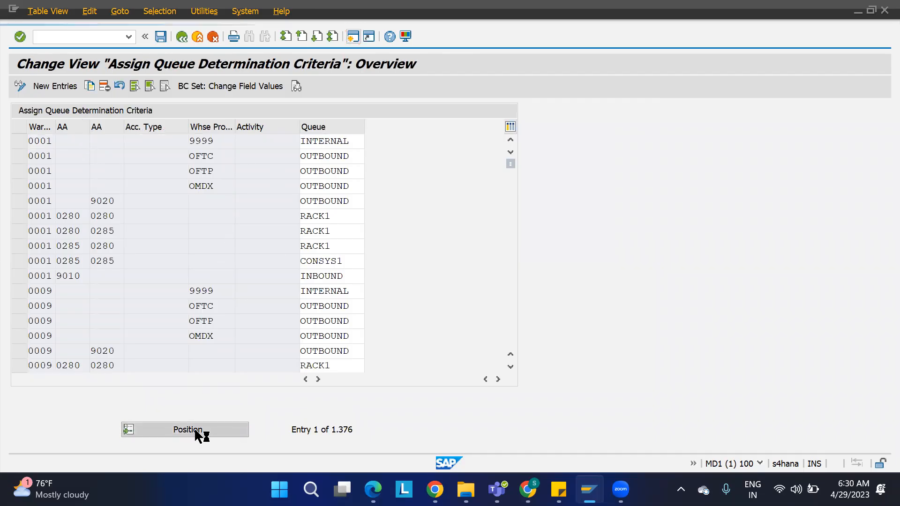
text(1100)
key(Return)
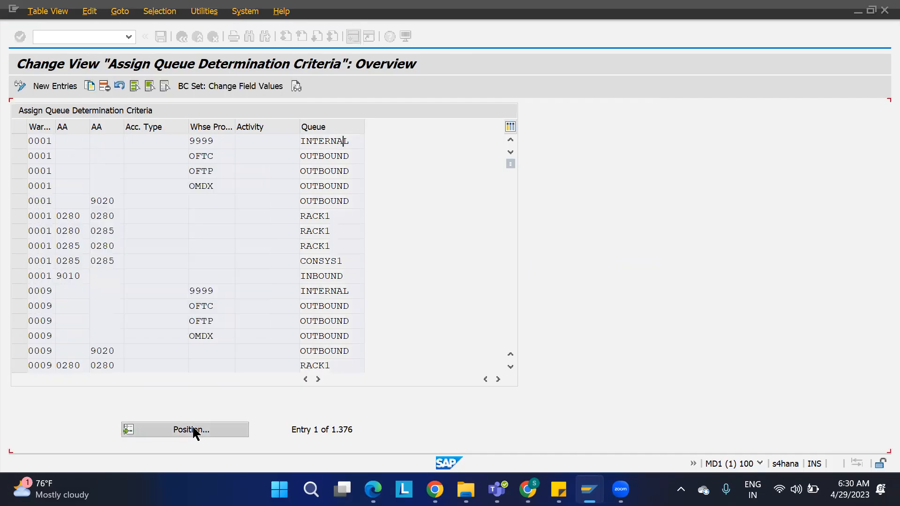
Delete the warehouse 1100 criteria entry that assigns activity area ST01 to queue INBOUND, and save the deletion
click(19, 141)
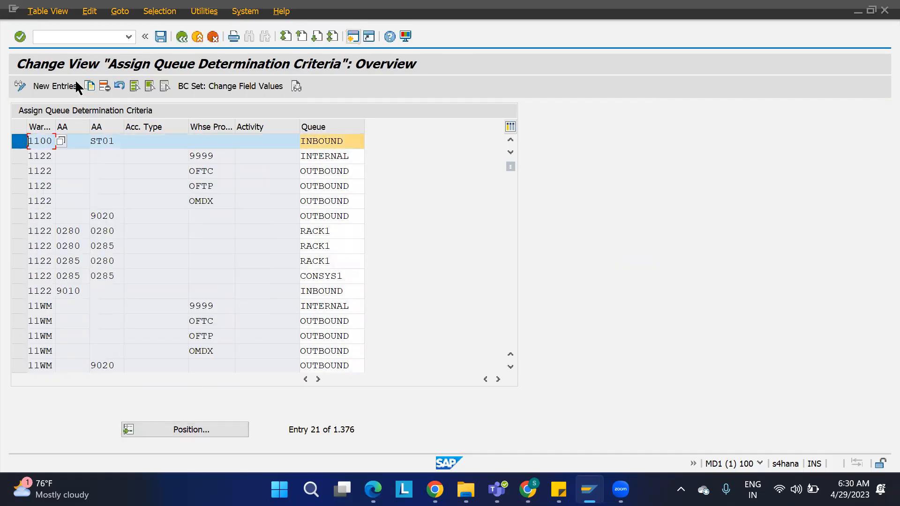
click(105, 85)
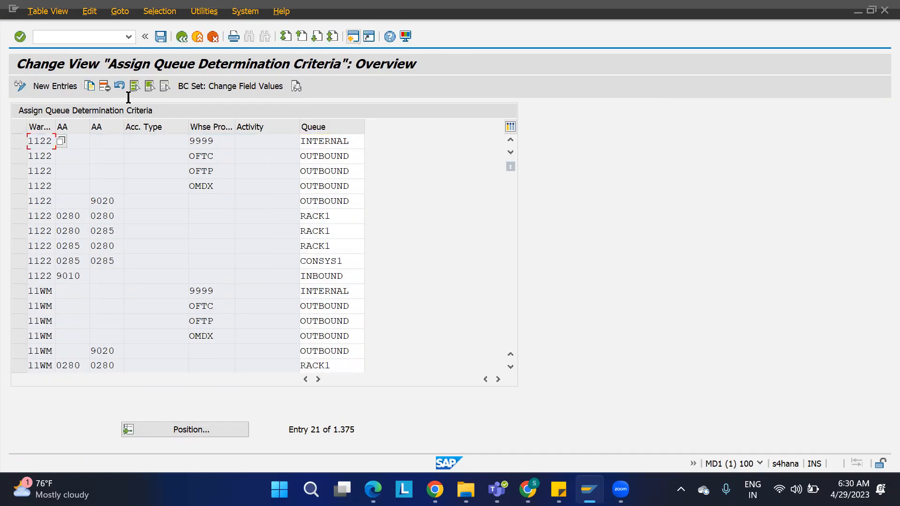
click(160, 37)
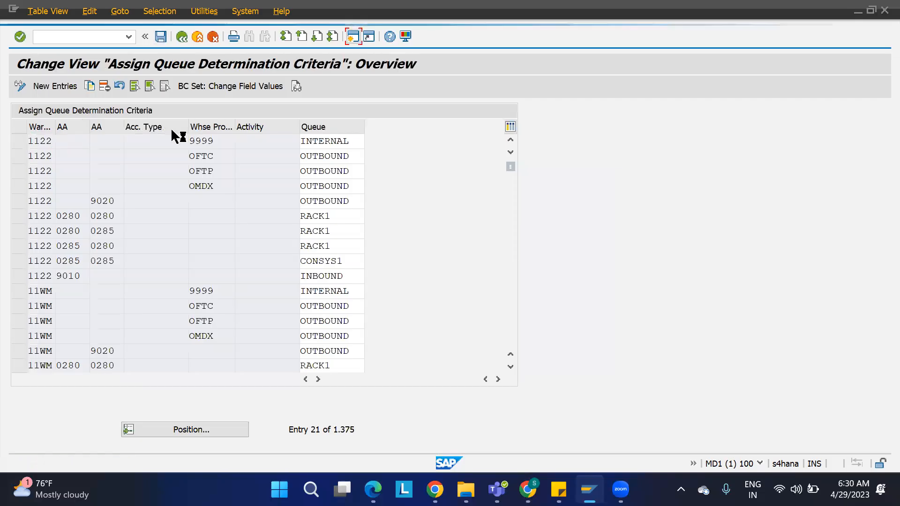
click(294, 241)
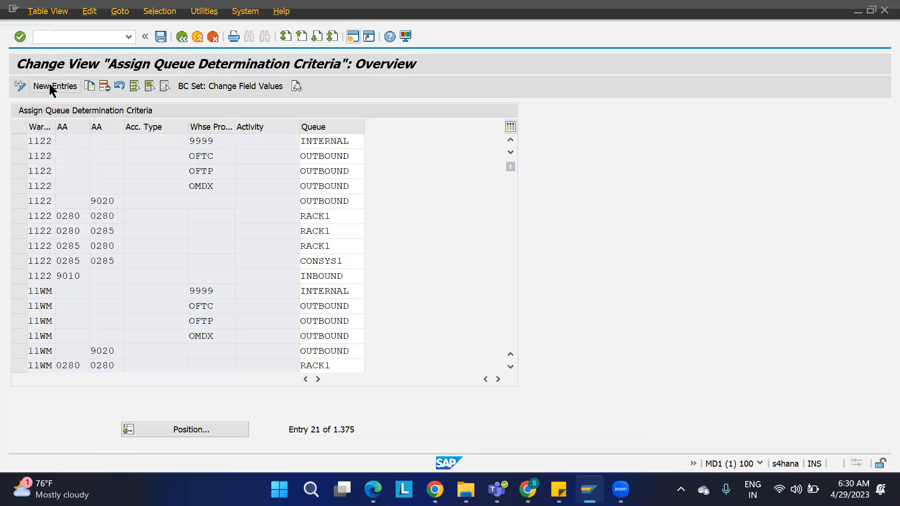
Start a new queue determination entry for warehouse 1100 and consult the field help for its first activity area
click(53, 87)
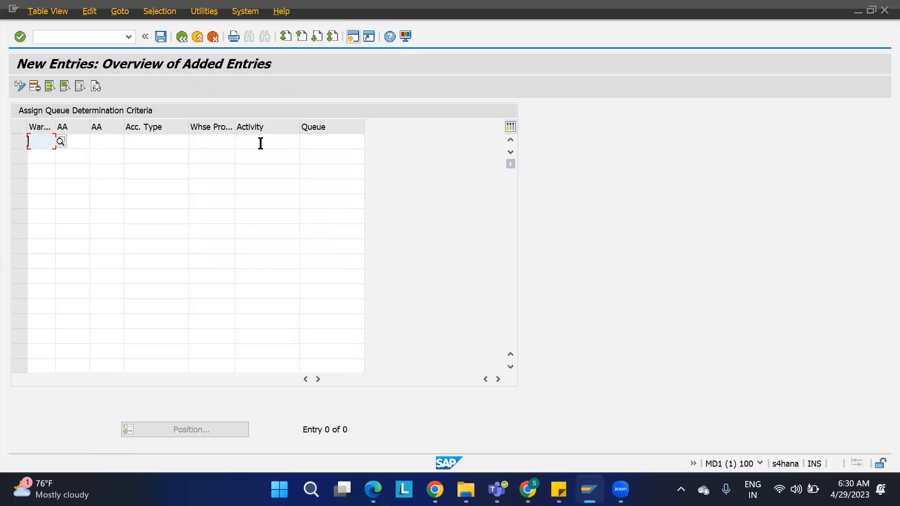
text(1100)
click(73, 141)
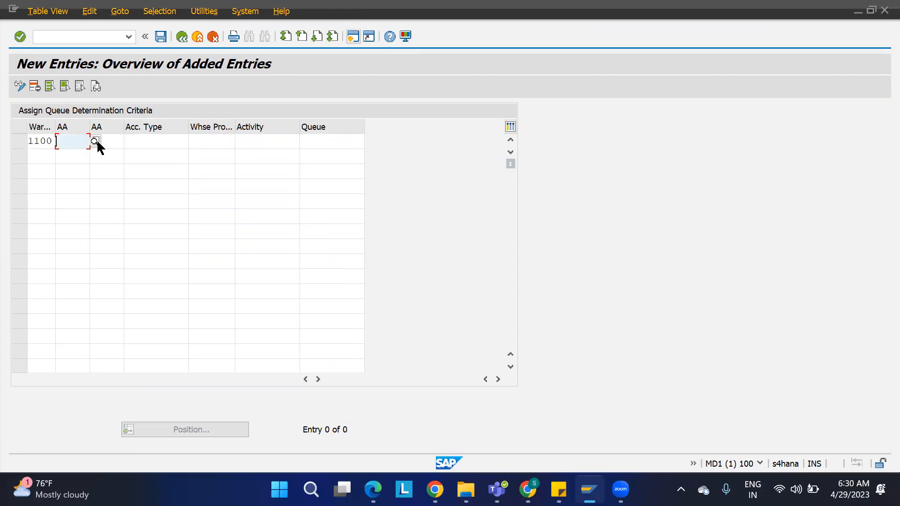
key(F1)
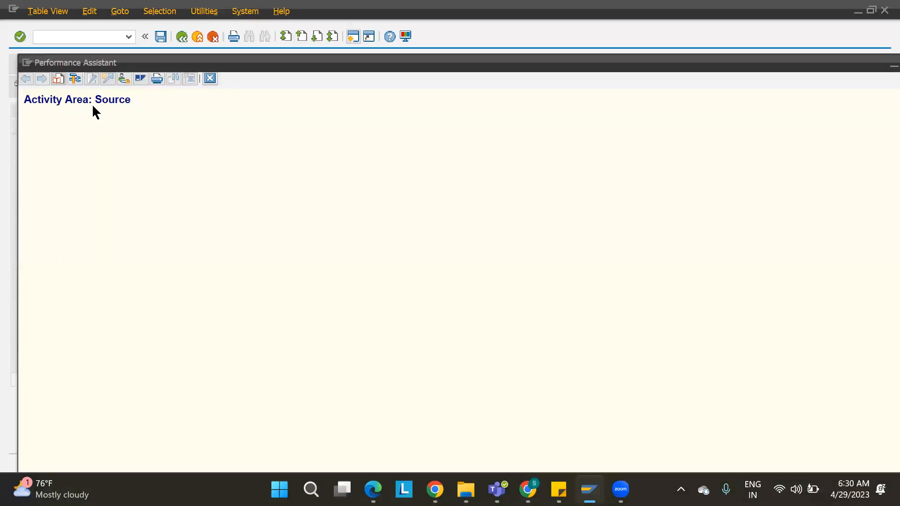
click(210, 78)
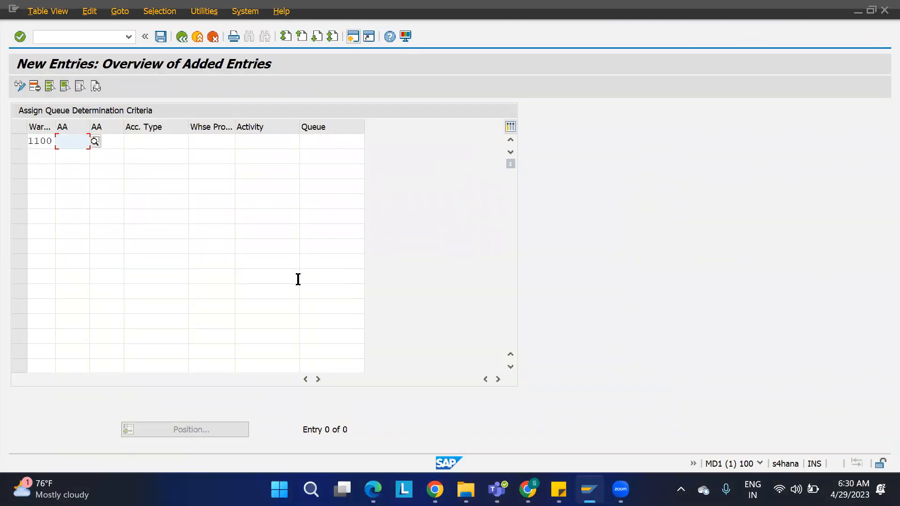
Switch to the OBD.xlsx Google Sheet, review the five queue determination control parameters, and return to the new SAP entries
click(528, 490)
drag(147, 258, 285, 339)
click(288, 342)
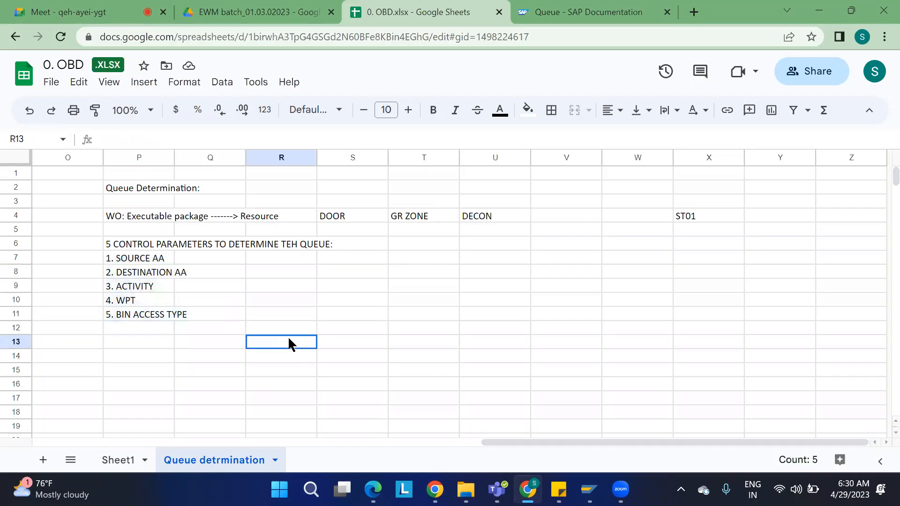
key(F1)
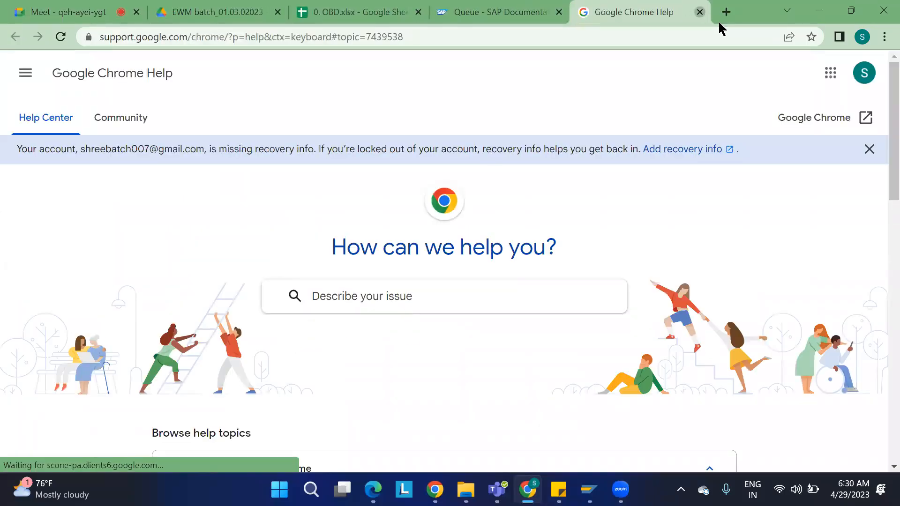
key(ctrl+w)
mouse_move(589, 489)
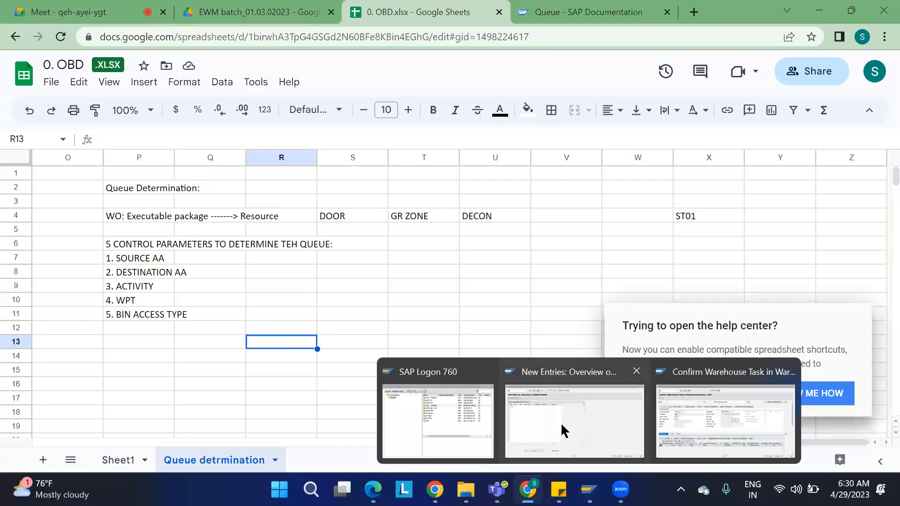
click(602, 423)
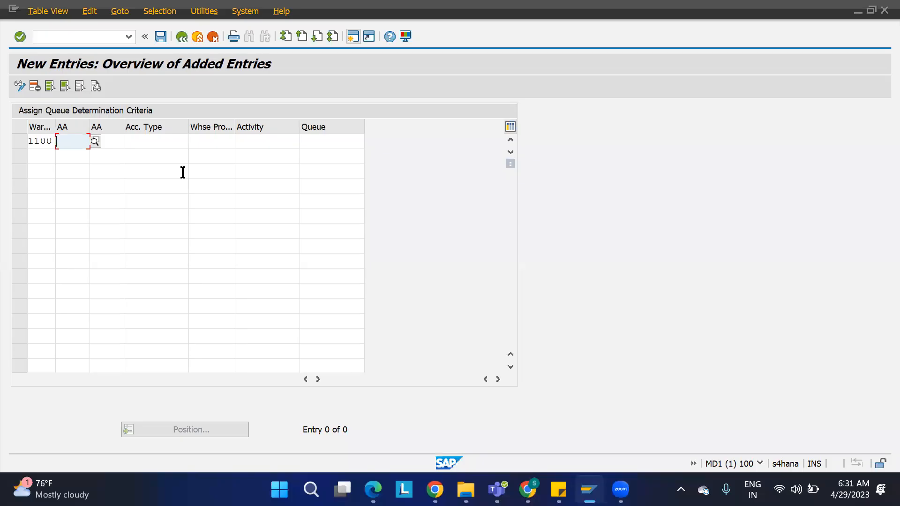
Consult the field help for the second activity area of the new warehouse 1100 entry
click(115, 142)
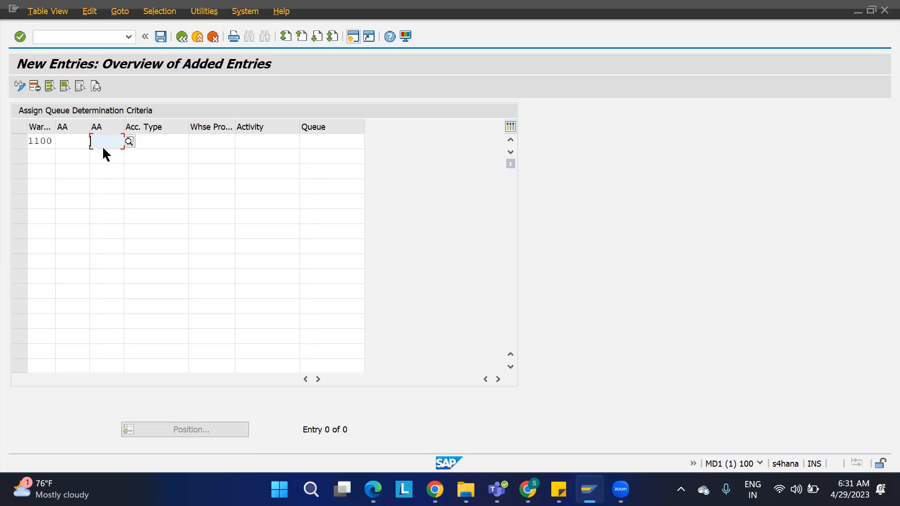
key(F1)
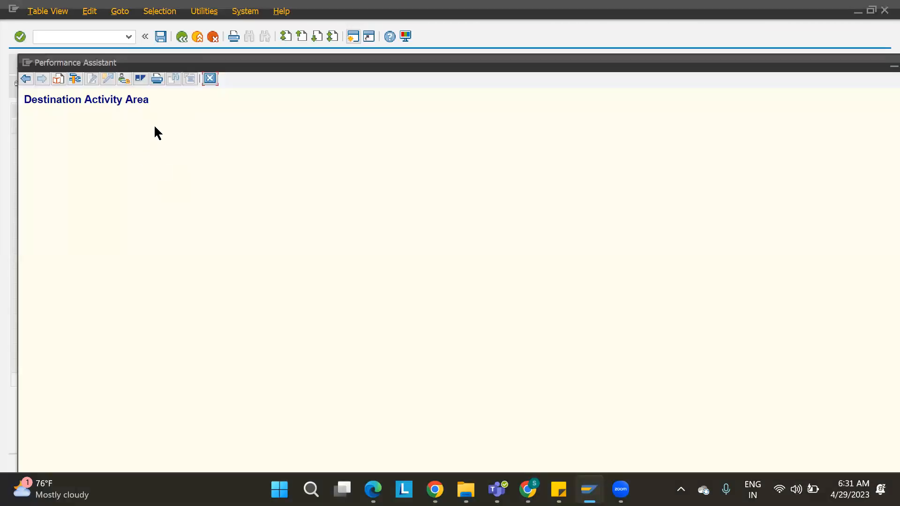
click(210, 78)
Set the destination activity area to ST01 and the queue to INBOUND in the warehouse 1100 entry
click(109, 139)
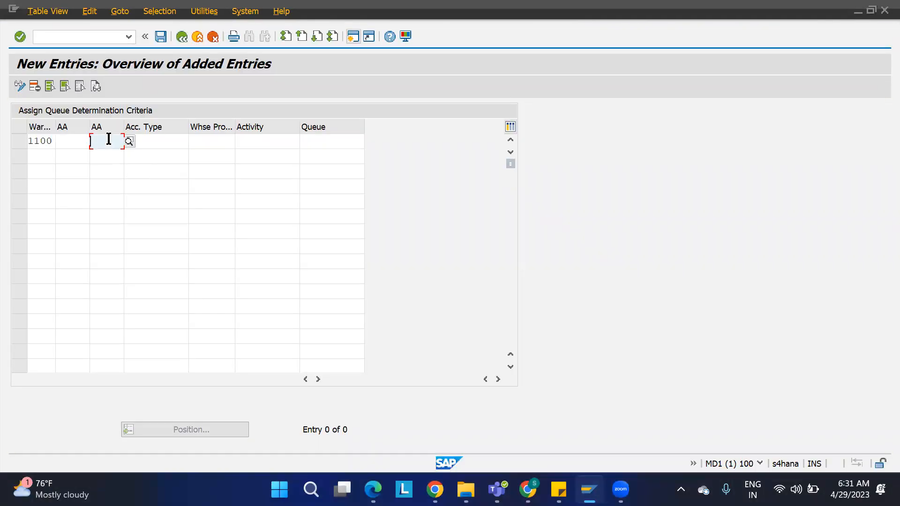
text(ST0)
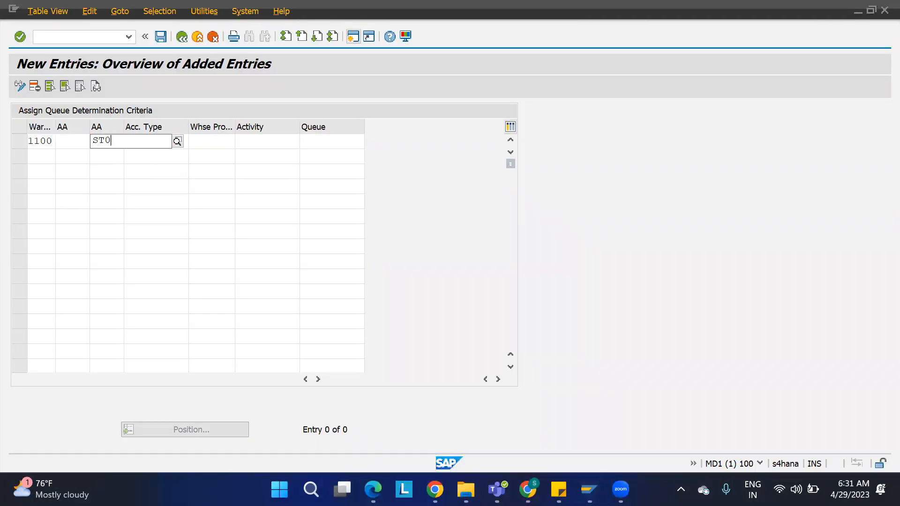
text(1)
click(141, 196)
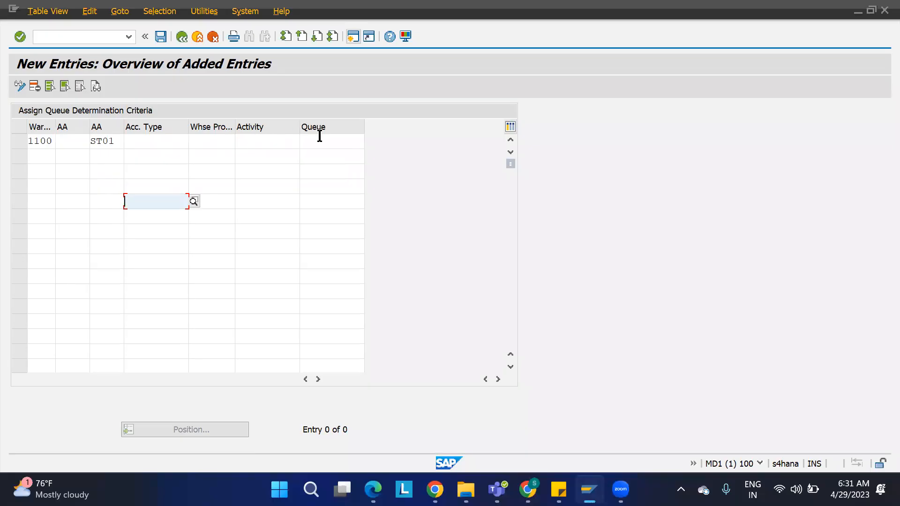
click(339, 147)
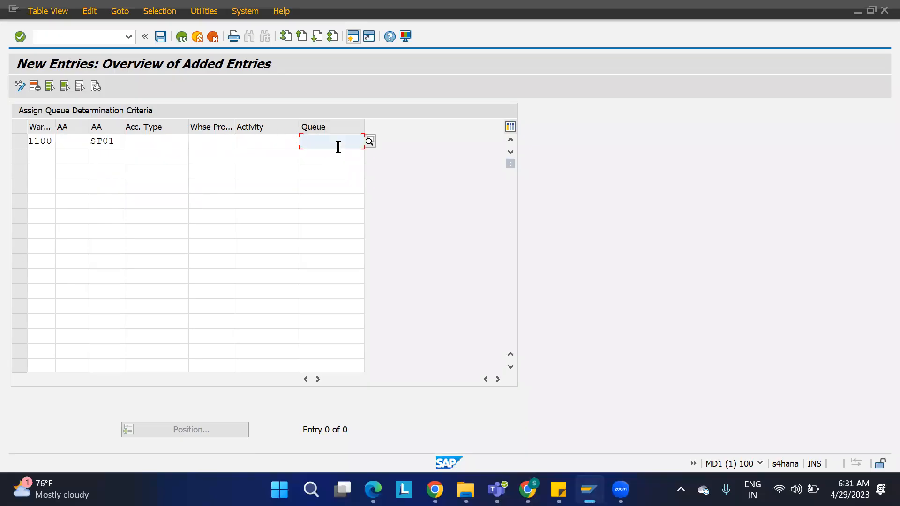
text(INBOUND)
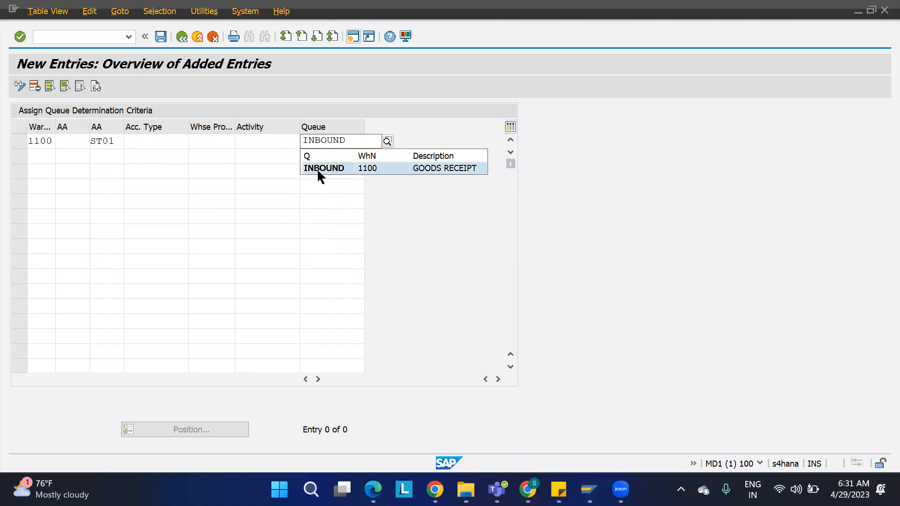
click(327, 169)
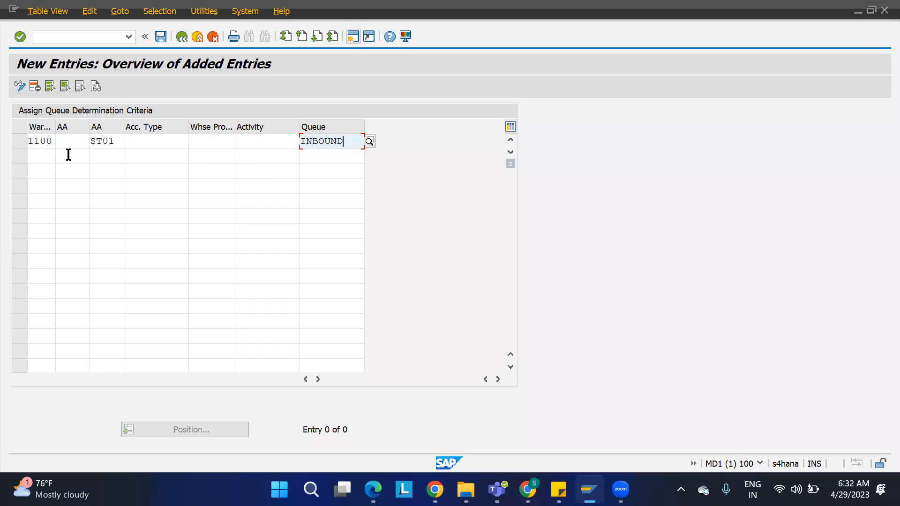
Add a second queue determination entry for warehouse 1100 with destination activity area ST03 and queue INBOUND
click(43, 157)
text(1100)
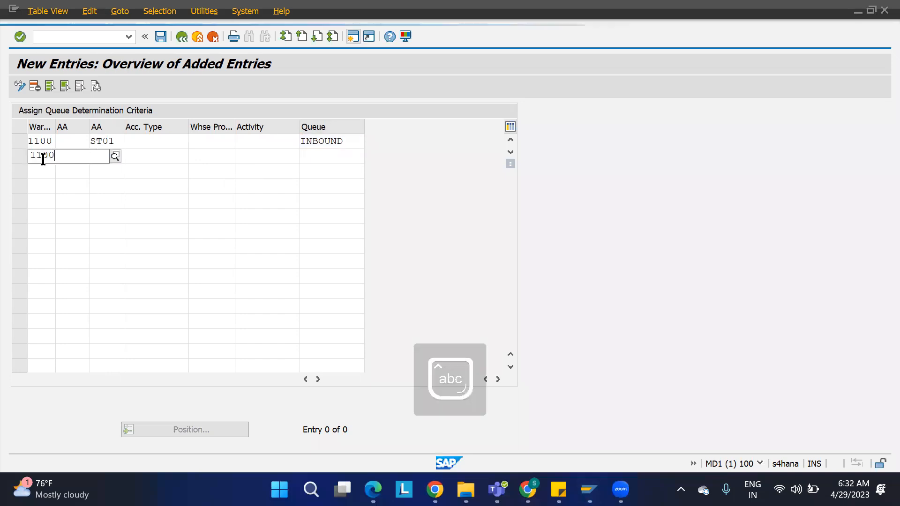
key(Tab)
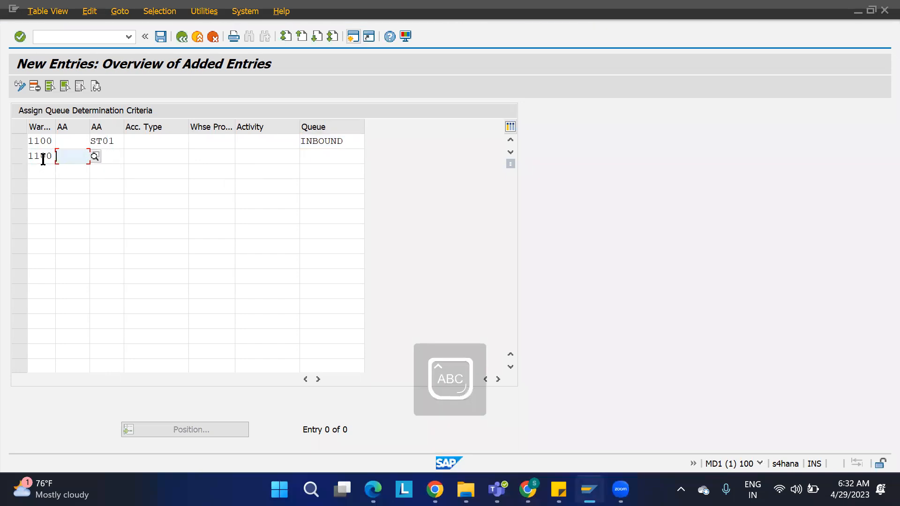
key(Caps_Lock)
key(Caps_Lock)
key(Tab)
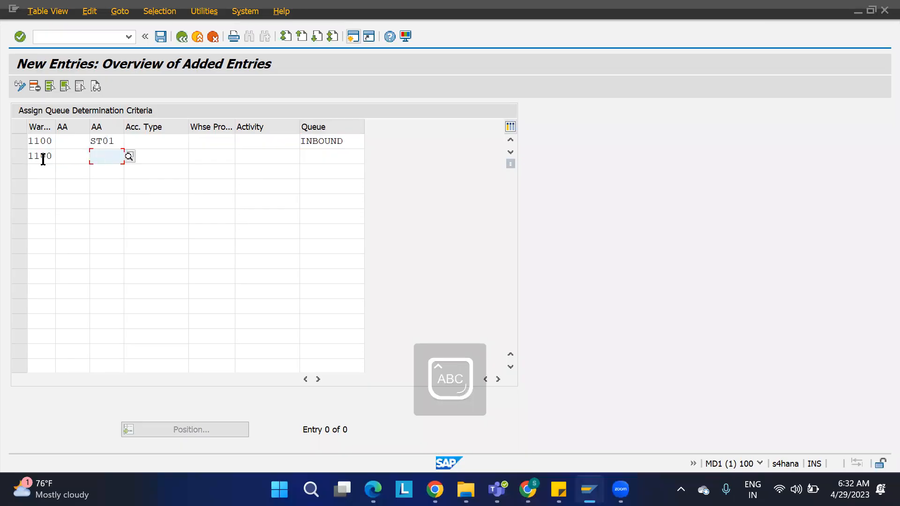
text(ST01)
key(Return)
text(ST03)
key(Tab)
key(Tab)
key(Tab)
key(Tab)
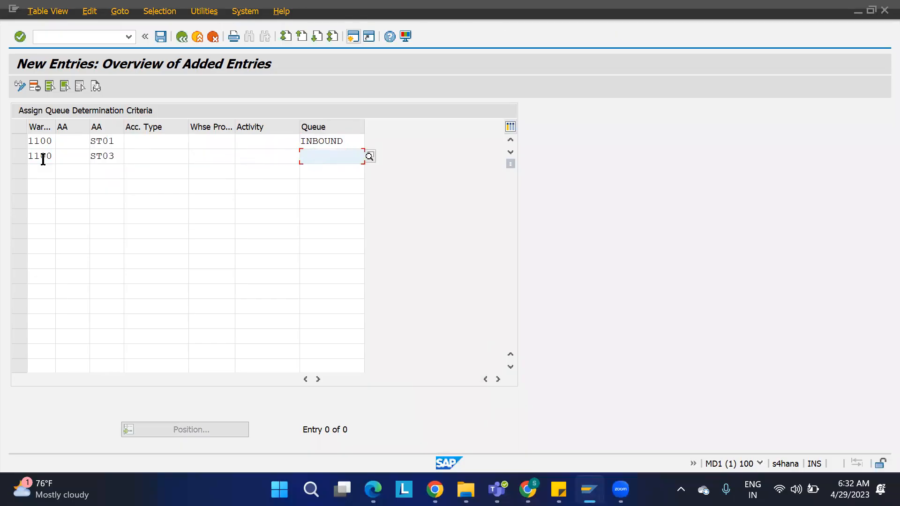
text(IN)
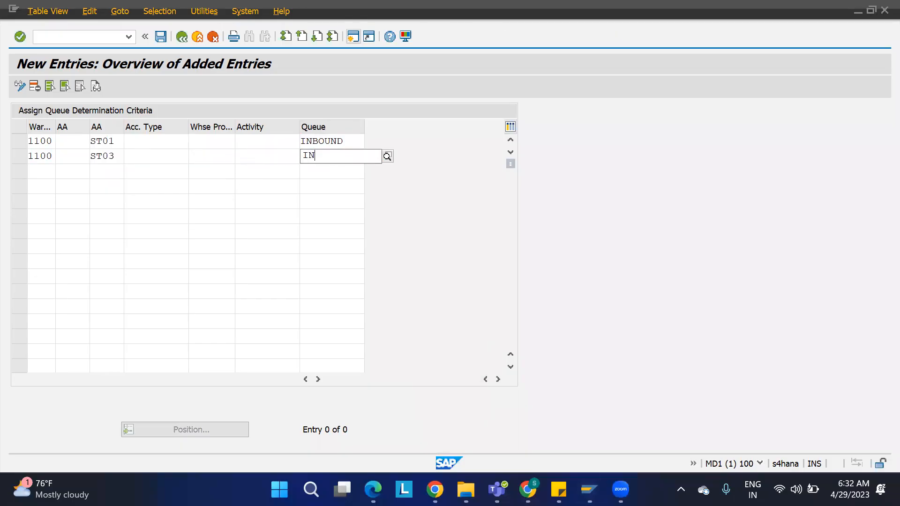
text(BOUND)
key(Return)
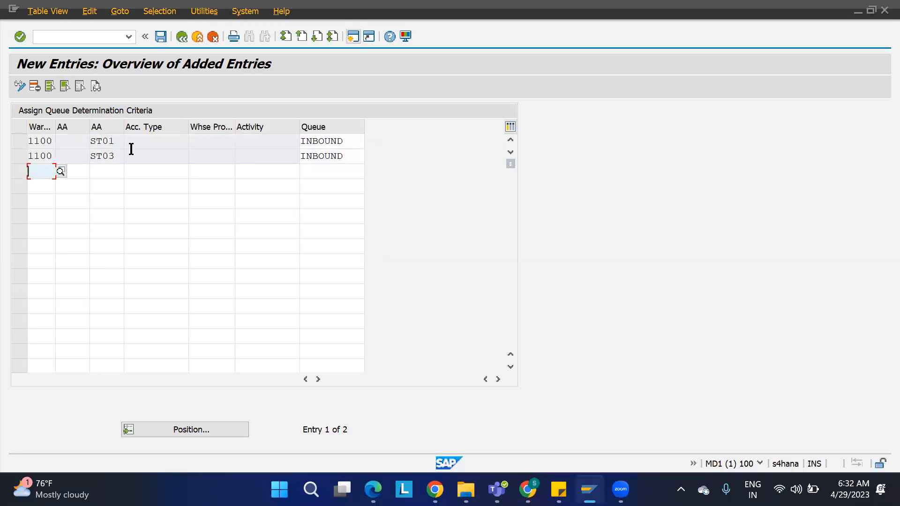
Save the new queue determination entries and return to the list of queue activities
click(353, 36)
click(165, 33)
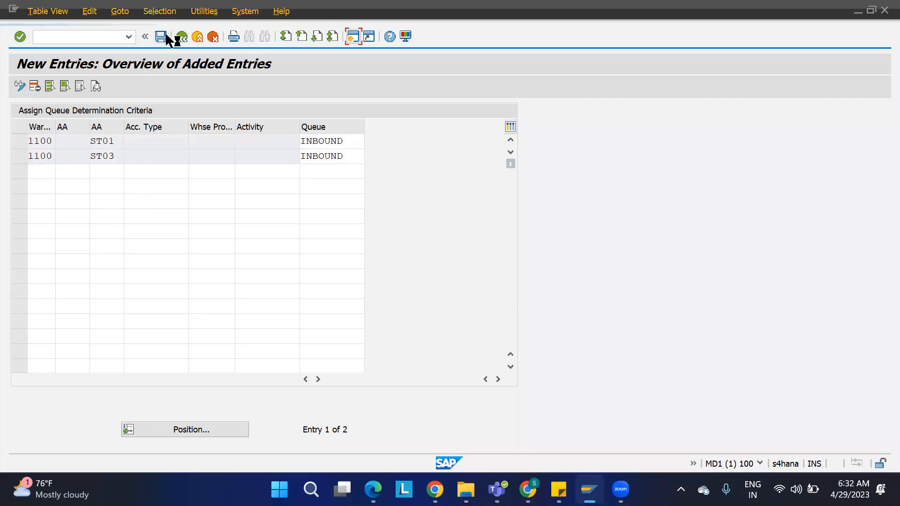
click(181, 37)
click(181, 38)
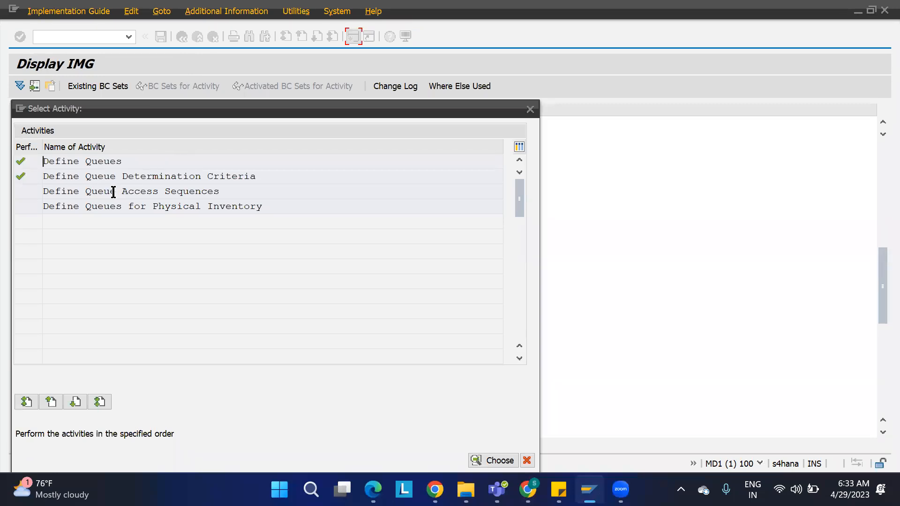
Review the queue access sequence of warehouse 1100 and return to the list of queue activities
double_click(112, 190)
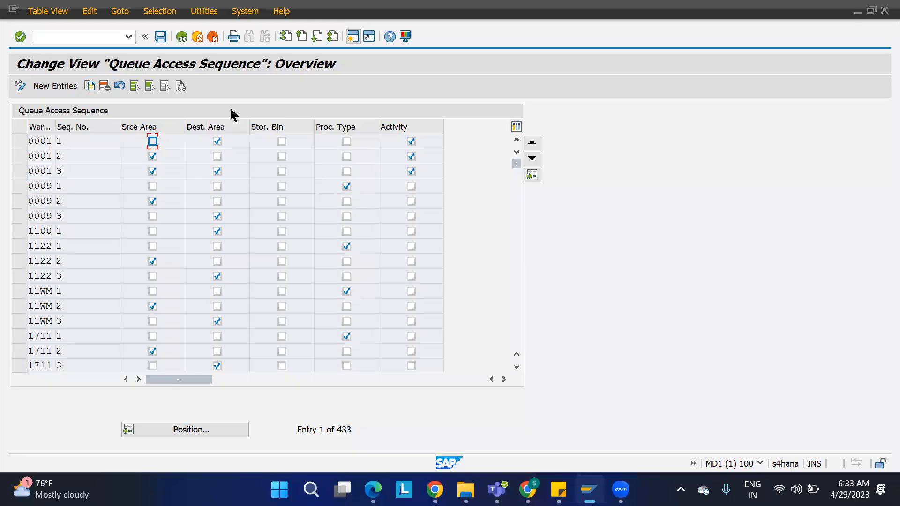
click(85, 49)
click(182, 37)
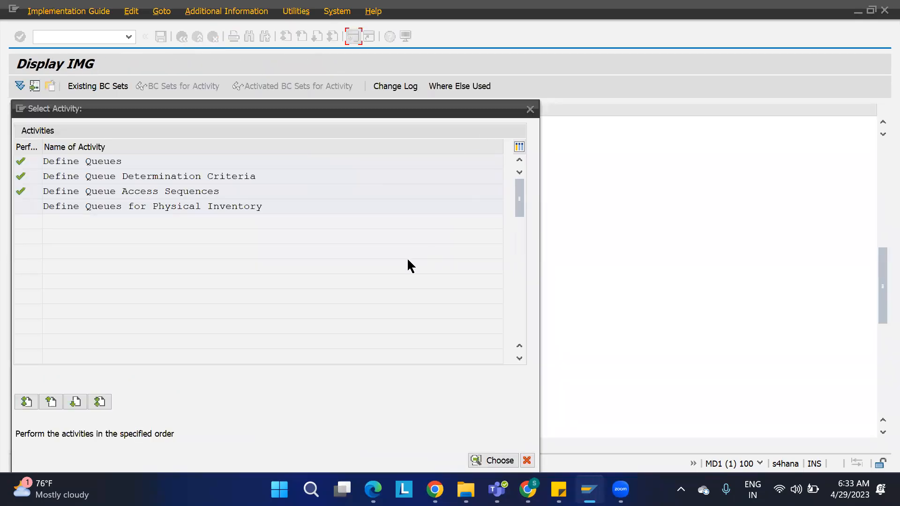
Switch to the warehouse task confirmation session, cancel and save the open putaway task for 1100-MAT1, and return to the inbound delivery
mouse_move(590, 490)
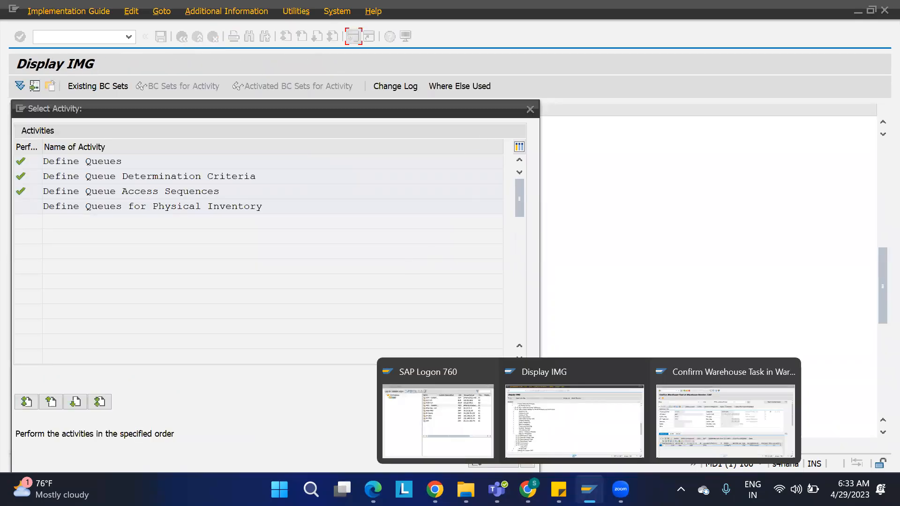
click(672, 424)
click(96, 36)
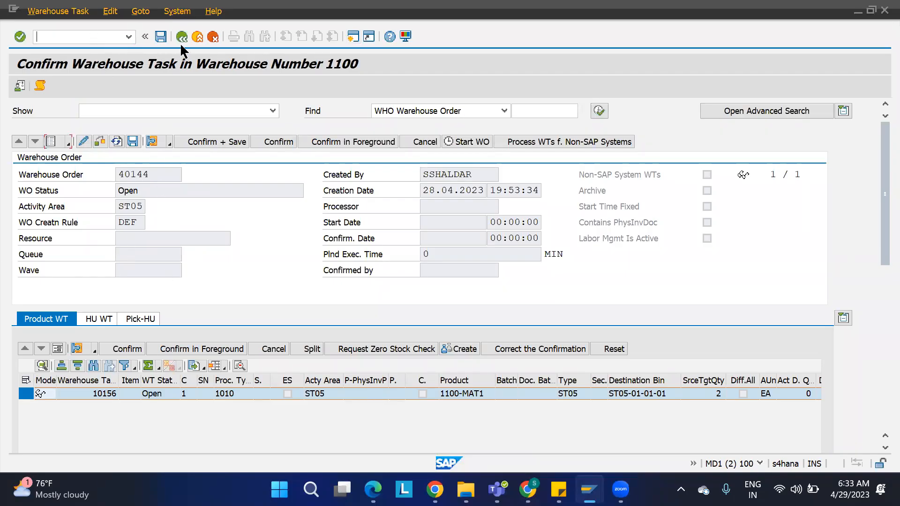
click(413, 139)
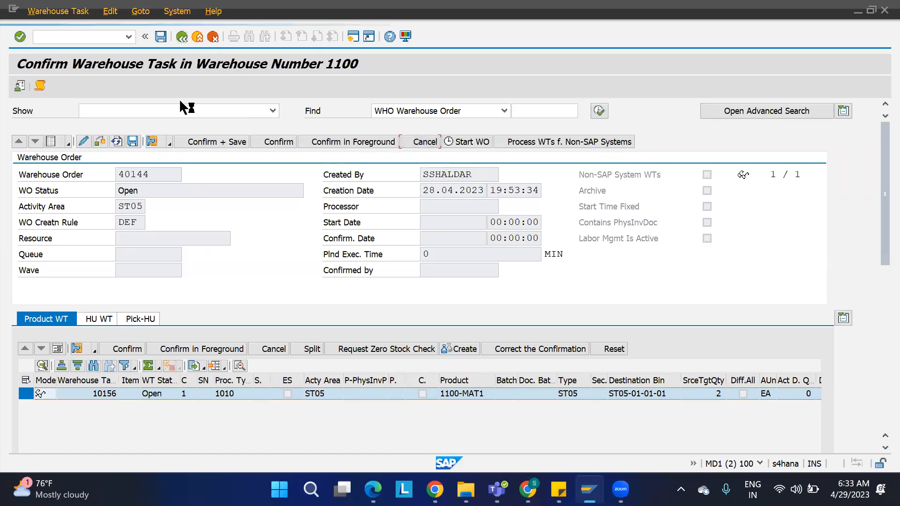
click(133, 141)
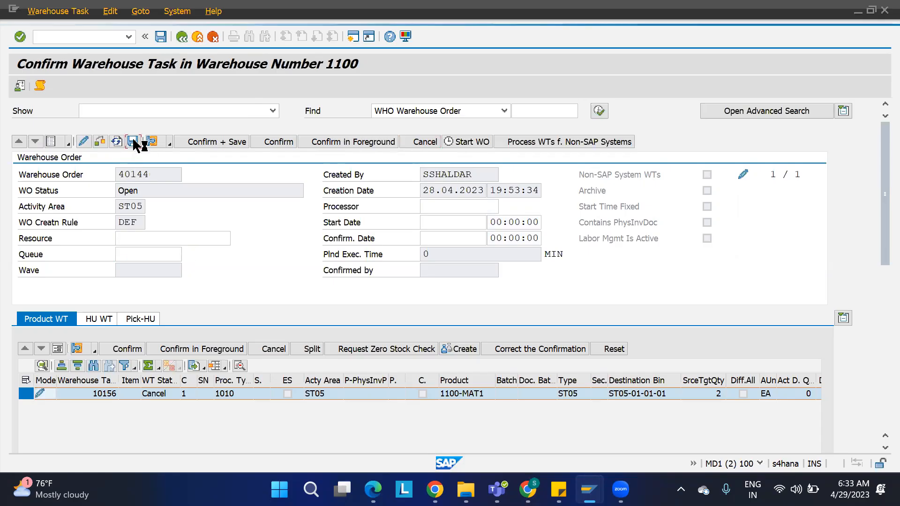
click(182, 36)
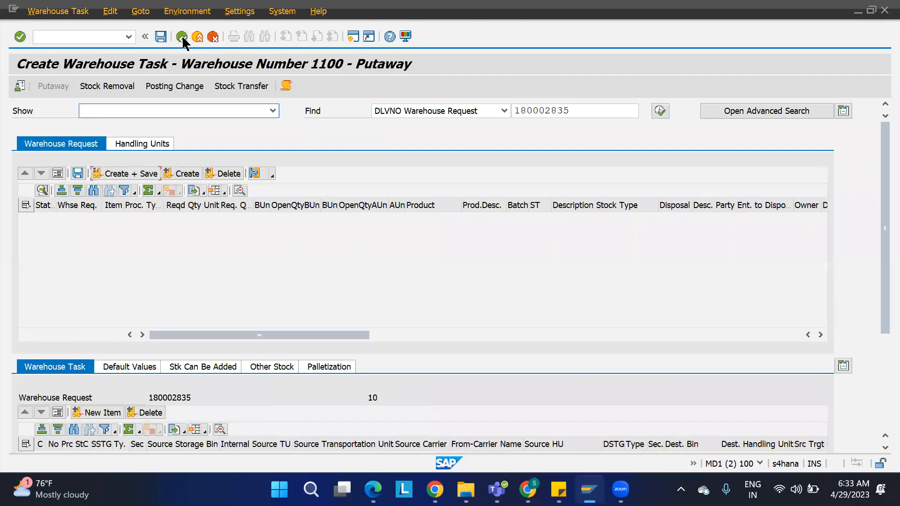
click(182, 36)
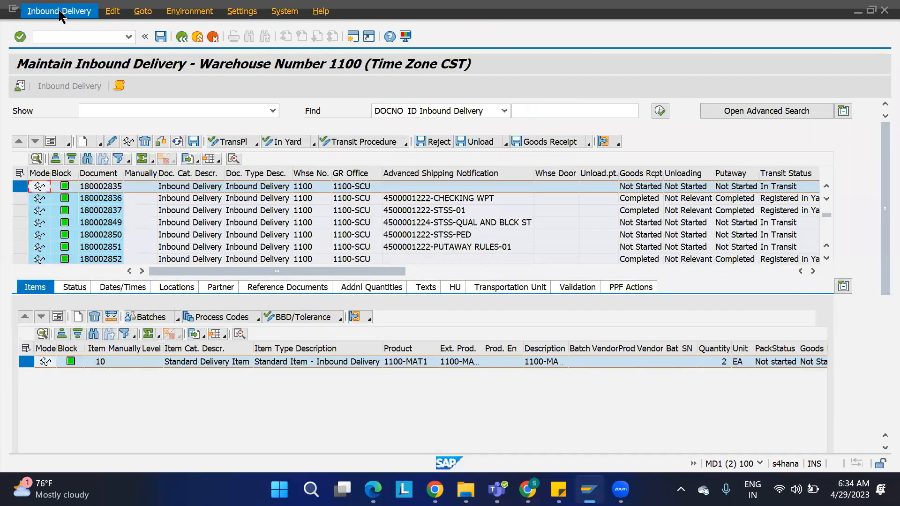
Create a putaway warehouse task for the selected inbound delivery's 1100-MAT1 item and check its proposed destination bin
click(60, 12)
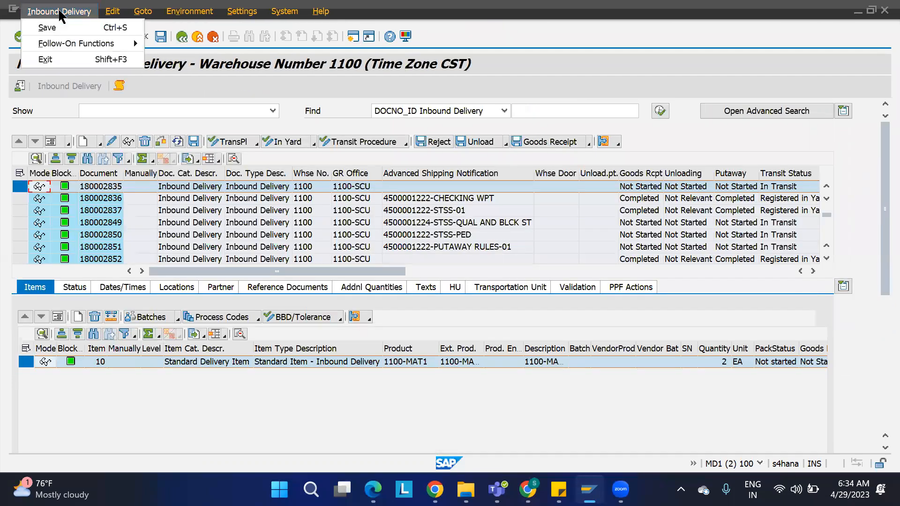
mouse_move(78, 43)
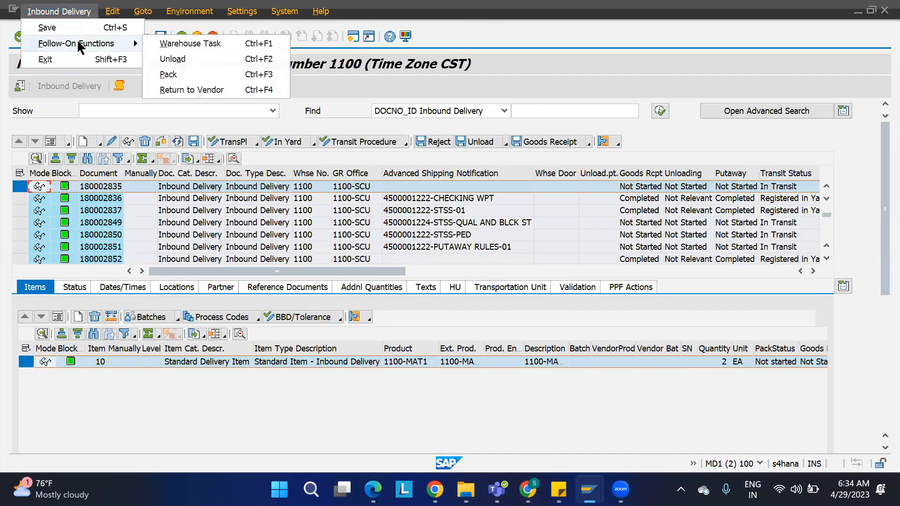
click(166, 44)
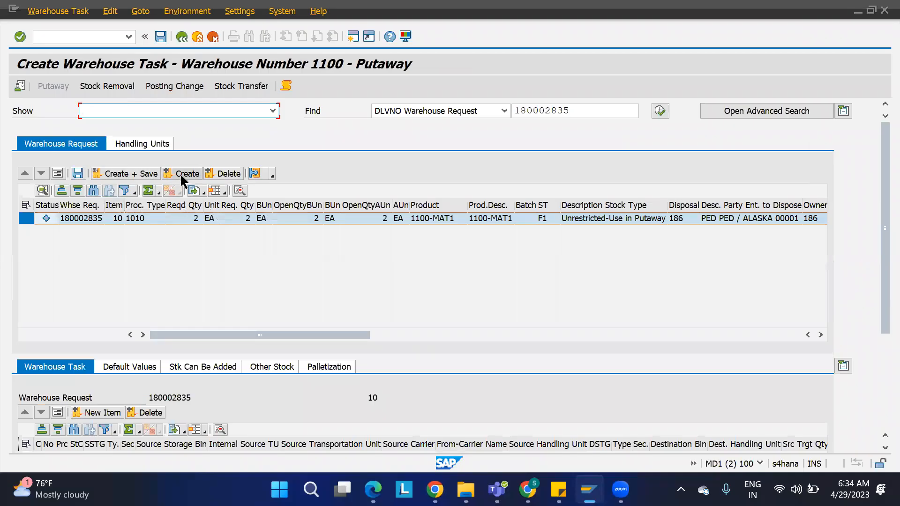
click(182, 176)
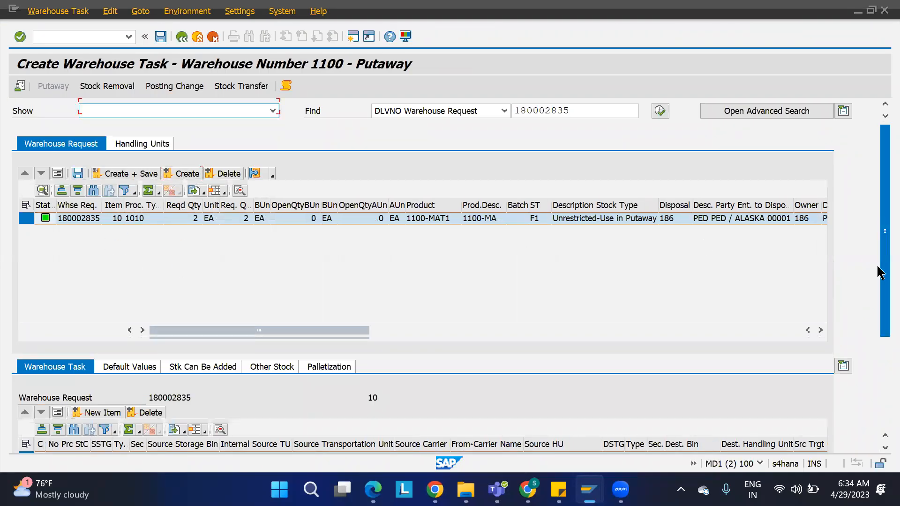
scroll(878, 272, down, 3)
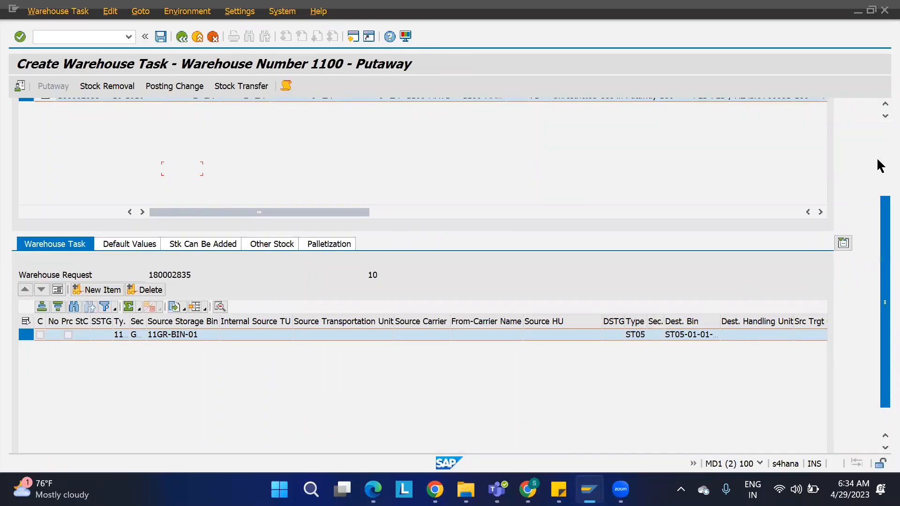
scroll(878, 150, up, 3)
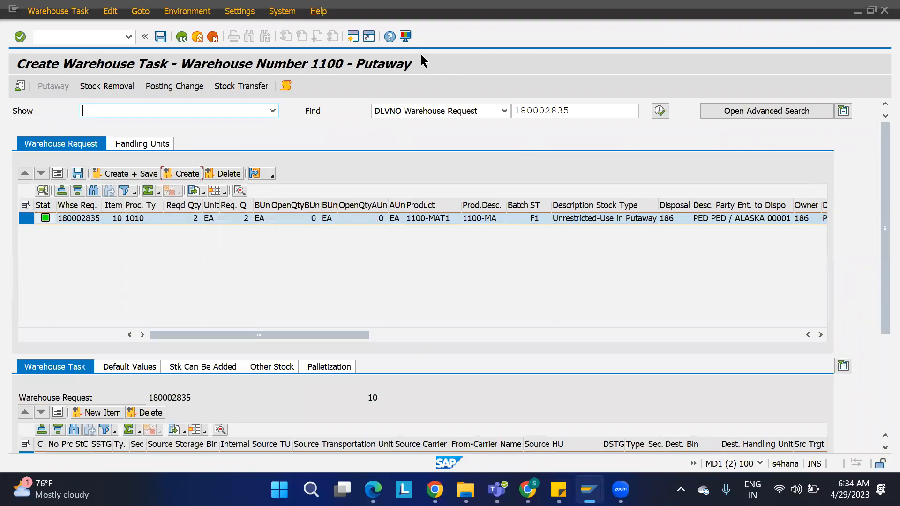
Open the SAP Reference IMG in a new session
mouse_move(590, 490)
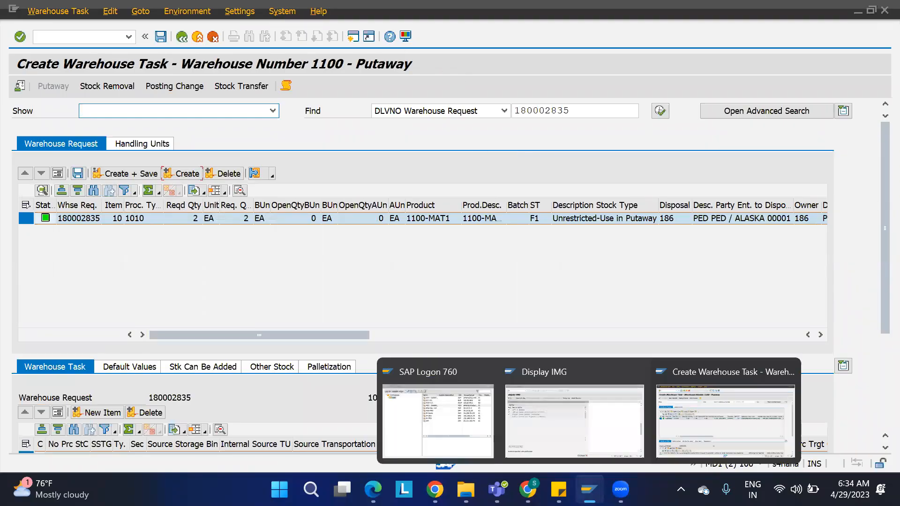
click(601, 438)
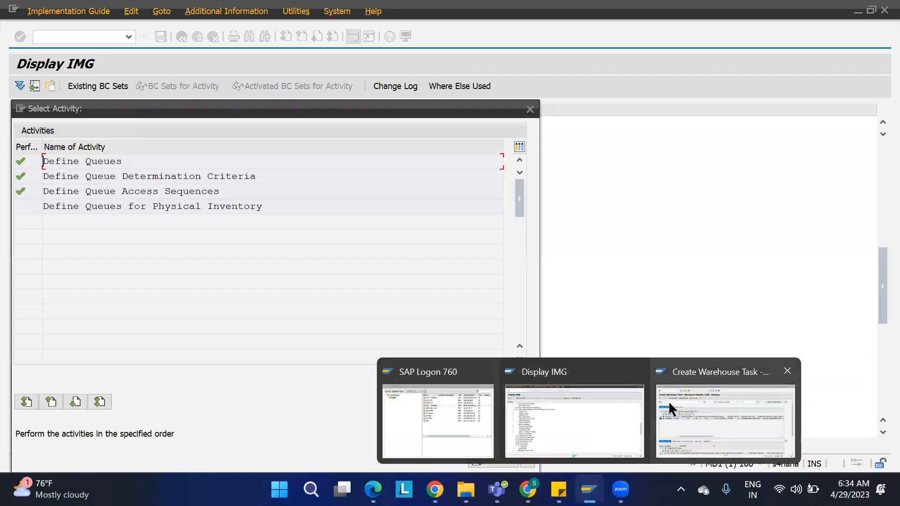
click(675, 414)
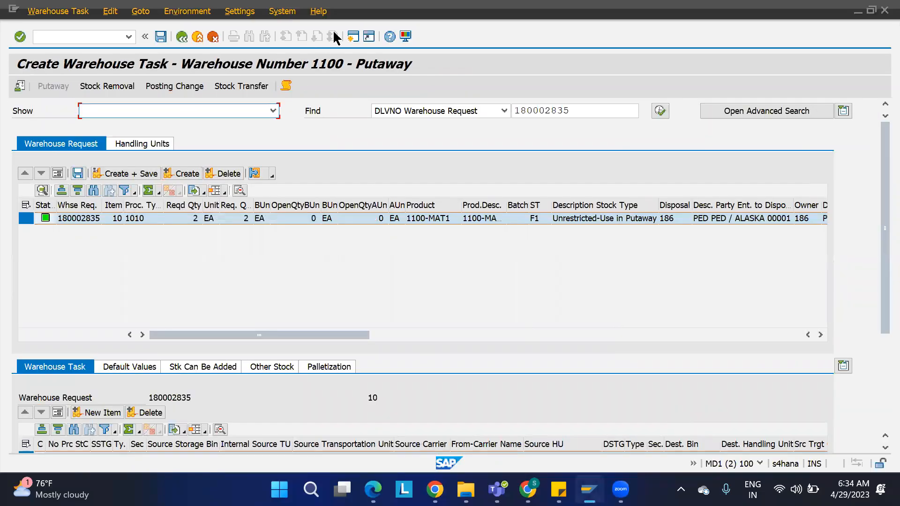
click(358, 37)
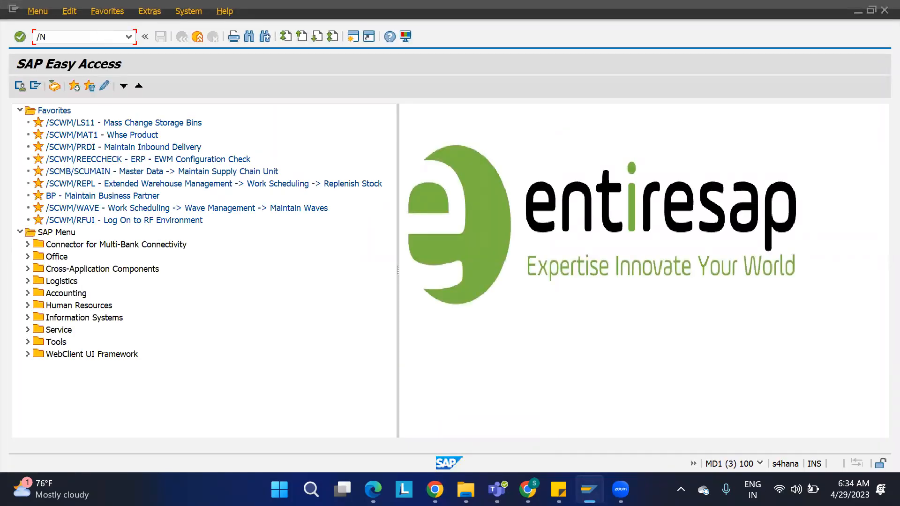
key(Return)
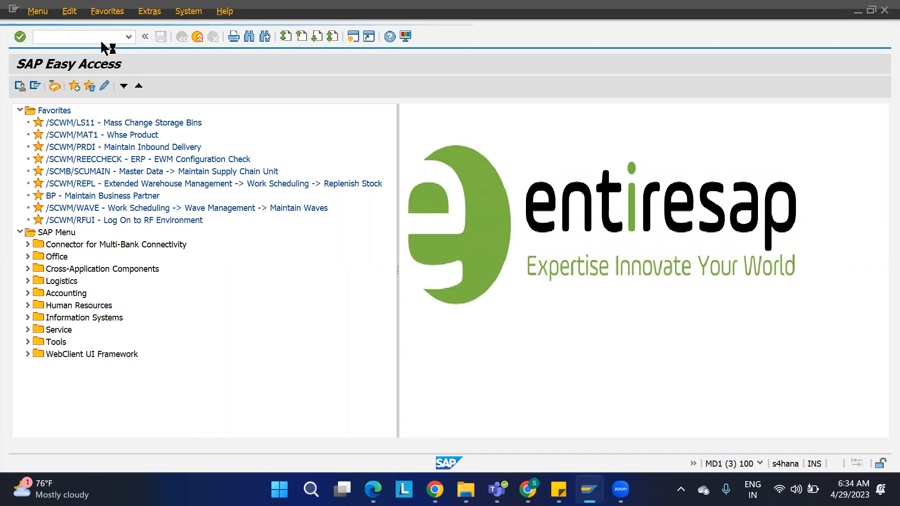
click(78, 87)
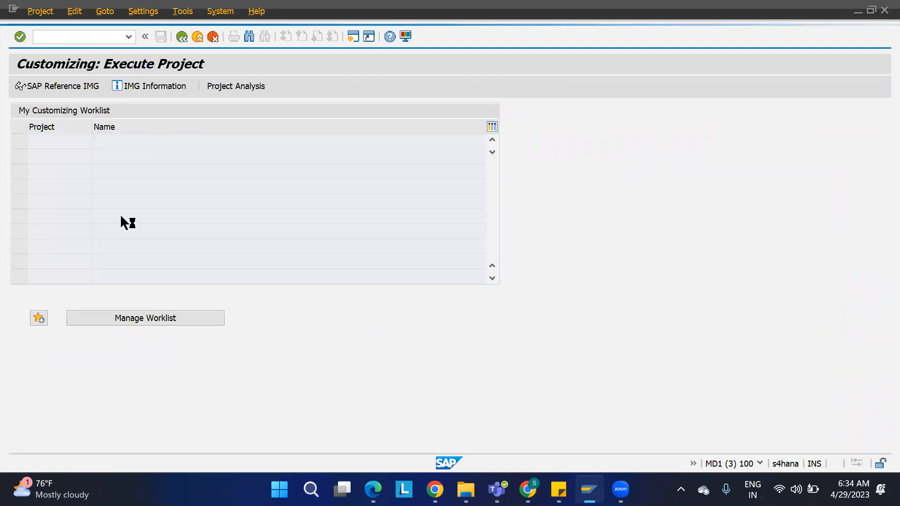
Start Specify Storage Type Search Sequence for Putaway under Storage Type Search in the Extended Warehouse Management goods receipt strategies
scroll(121, 225, down, 4)
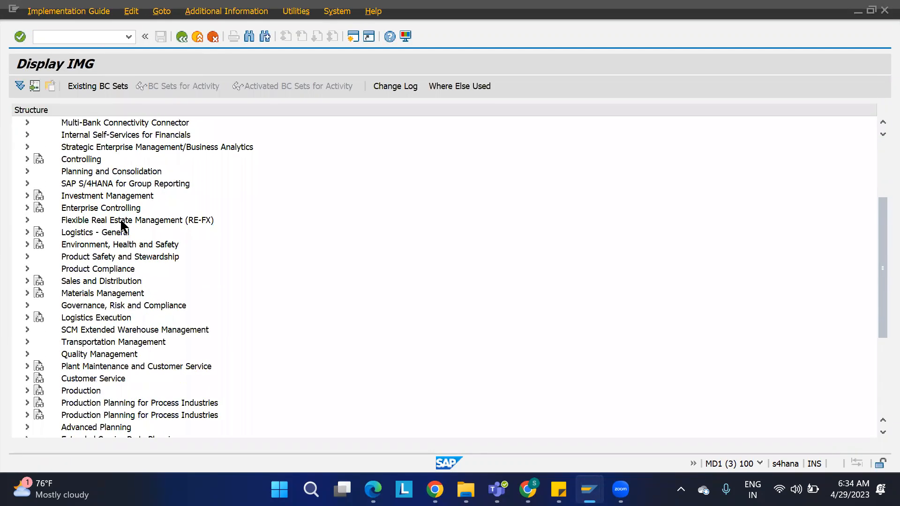
click(27, 329)
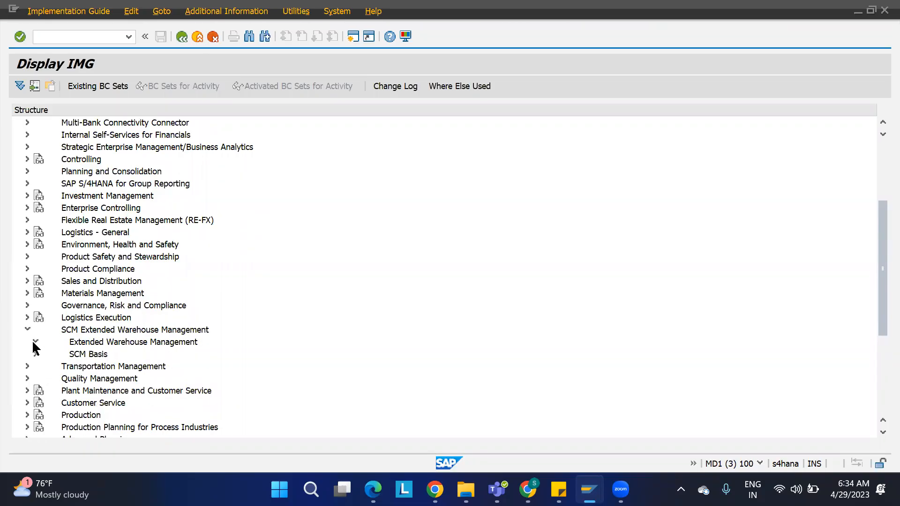
click(34, 343)
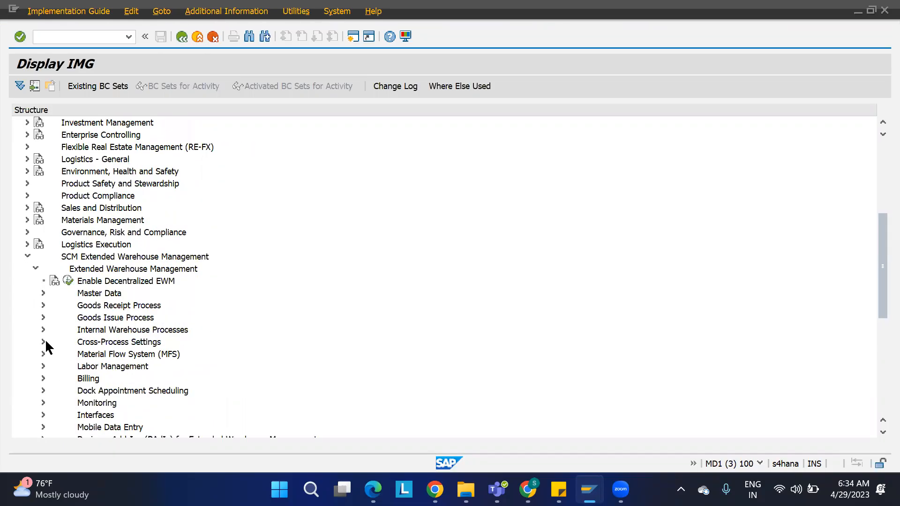
click(43, 306)
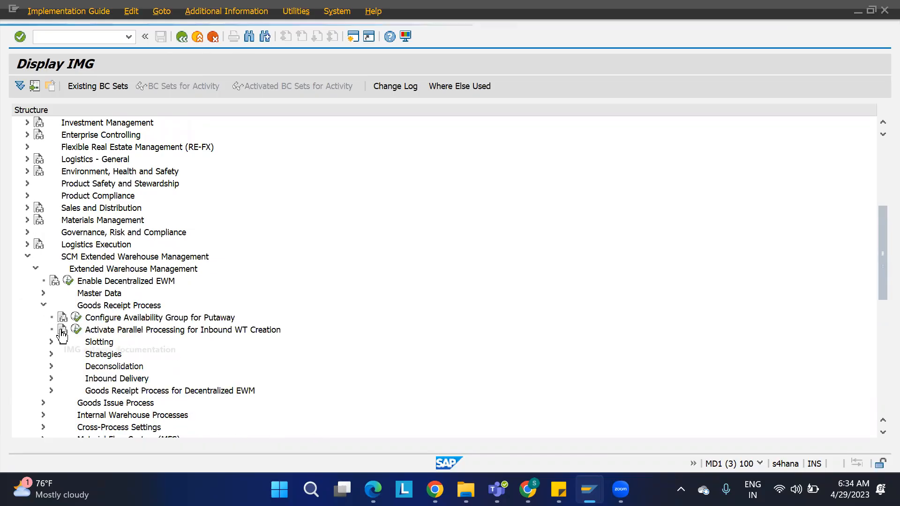
click(51, 355)
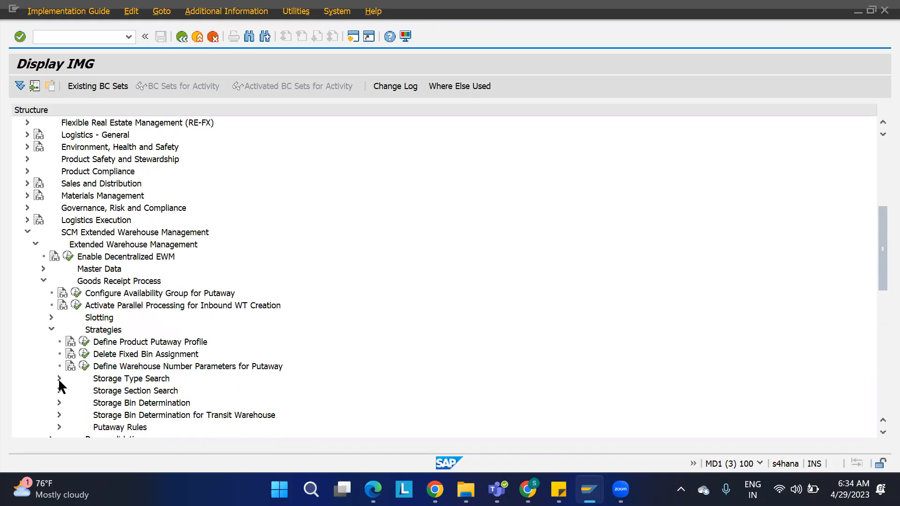
click(59, 378)
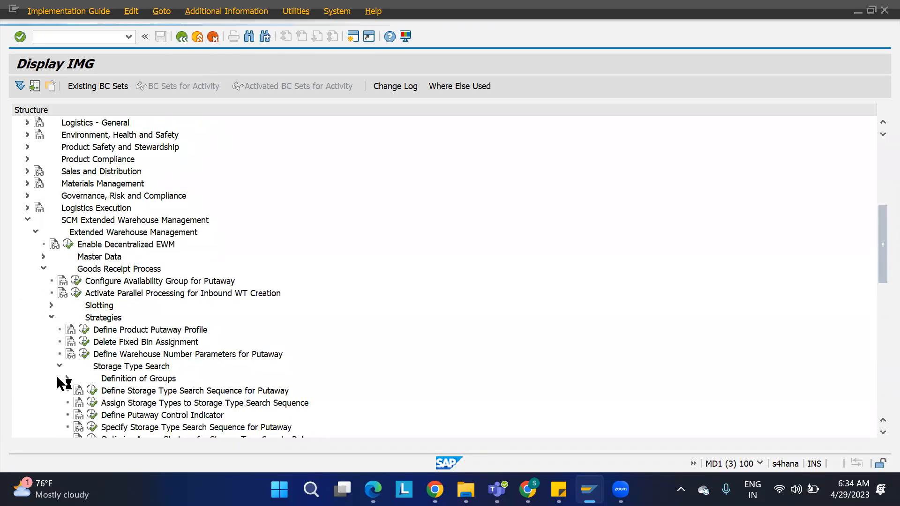
click(92, 427)
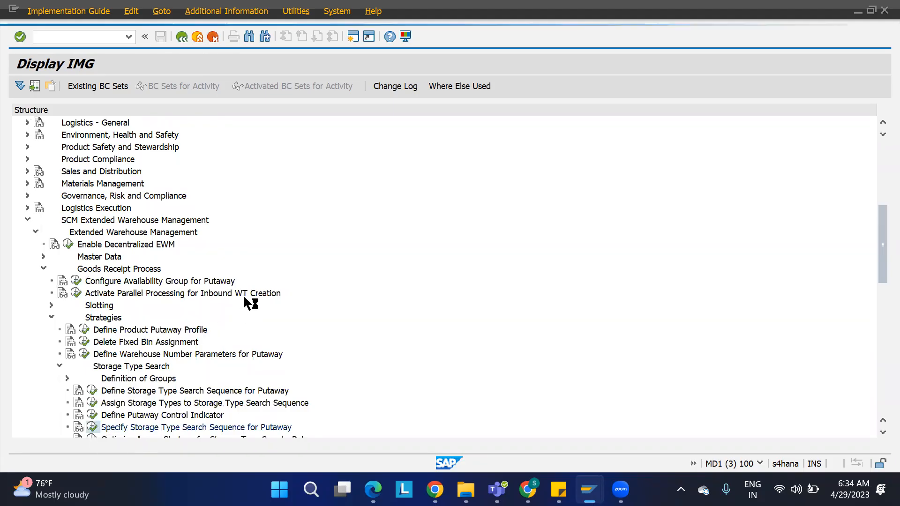
Set the putaway search sequence of warehouse 1100's PUT1 entry with process type 1010 to SEQ1 and save it in the EWM PROJECT customizing request
click(218, 429)
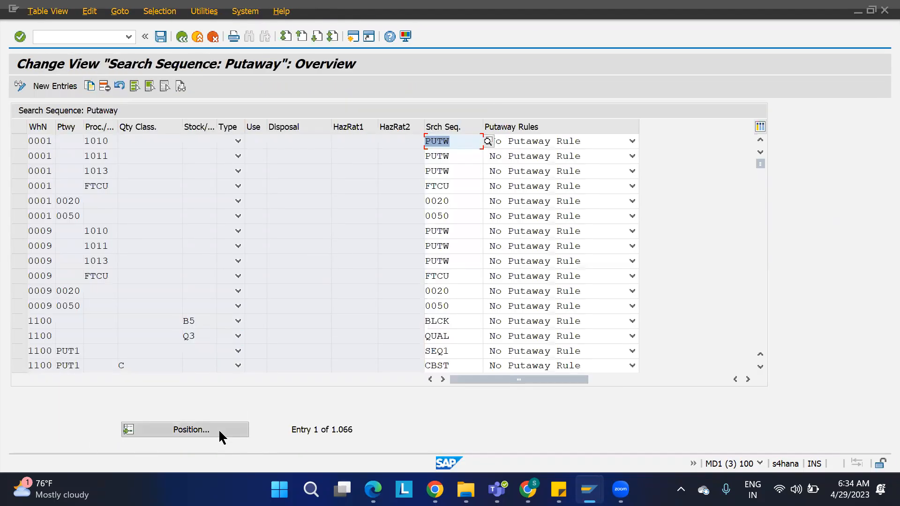
text(1100)
key(Return)
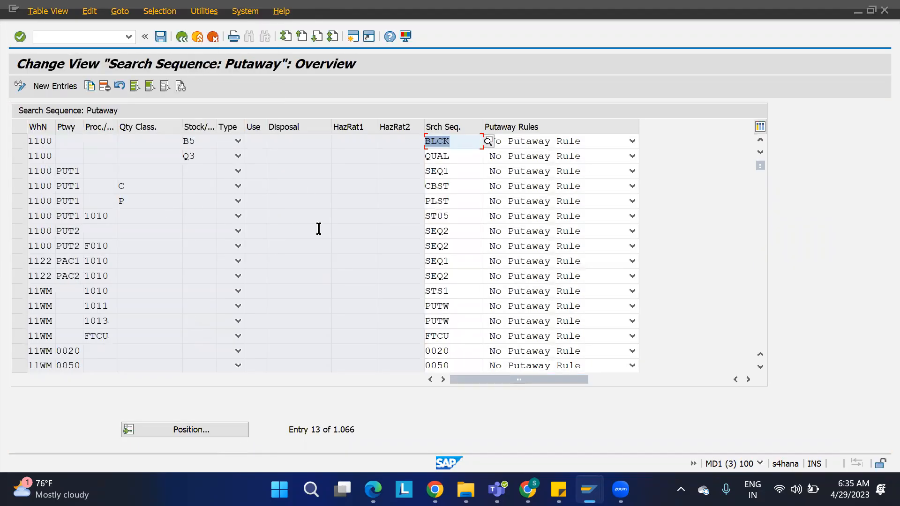
double_click(474, 215)
text(S)
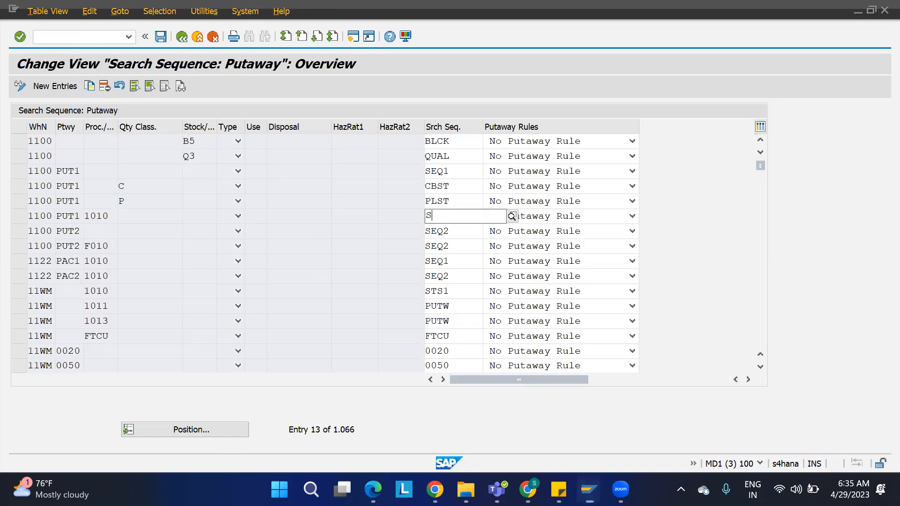
key(Return)
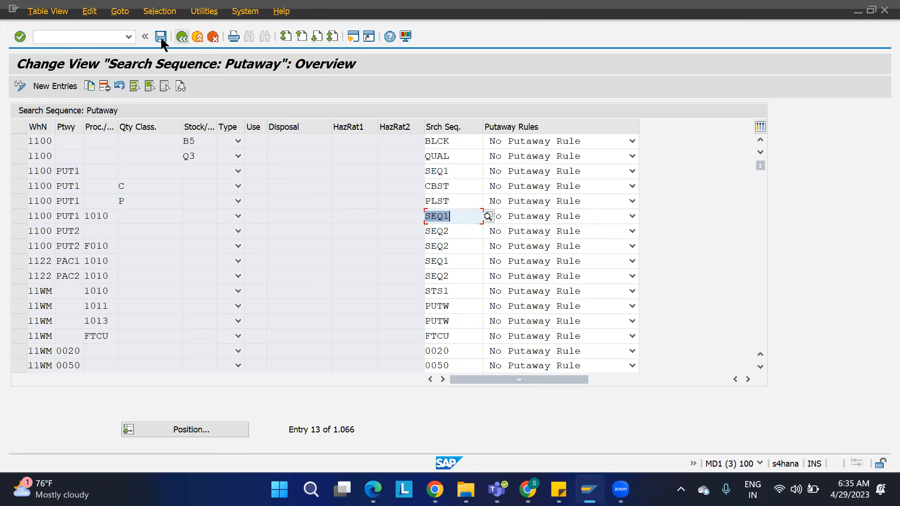
click(161, 36)
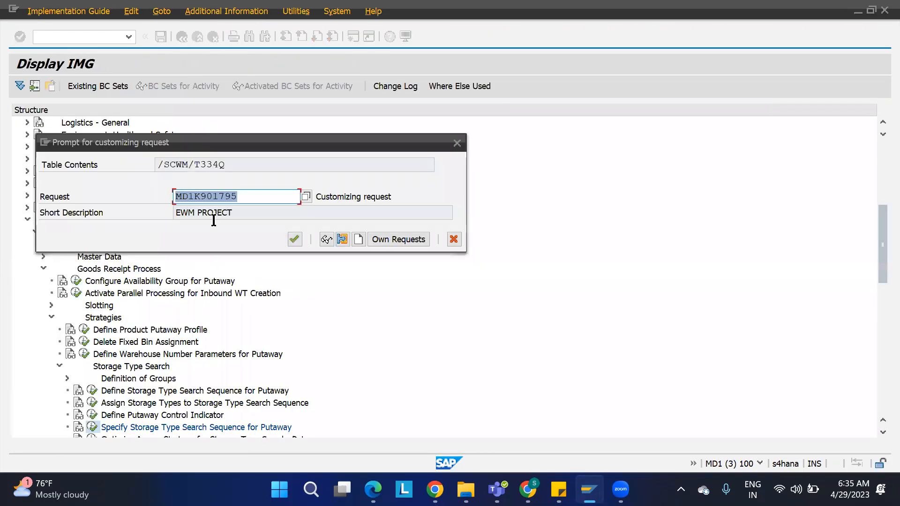
click(295, 240)
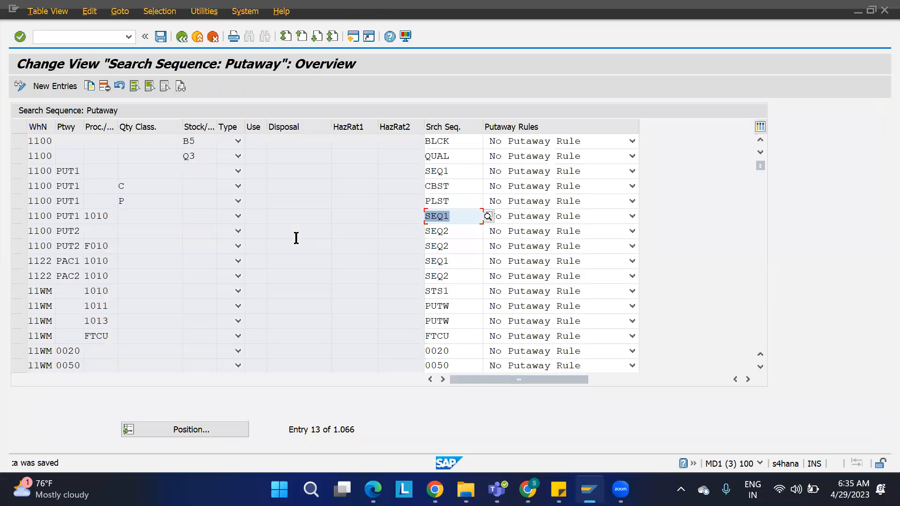
Switch to the warehouse task creation session and examine the log's destination and queue determination entries for the proposed putaway task
key(alt+Tab)
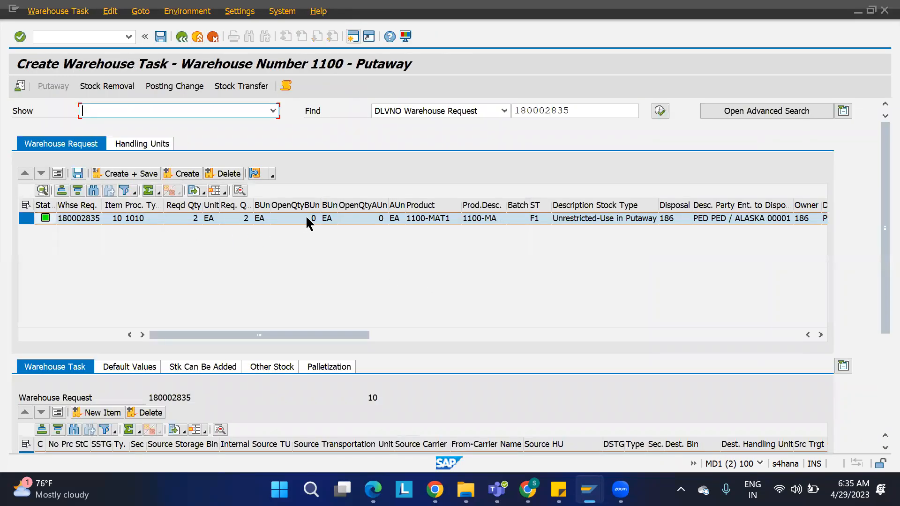
click(283, 85)
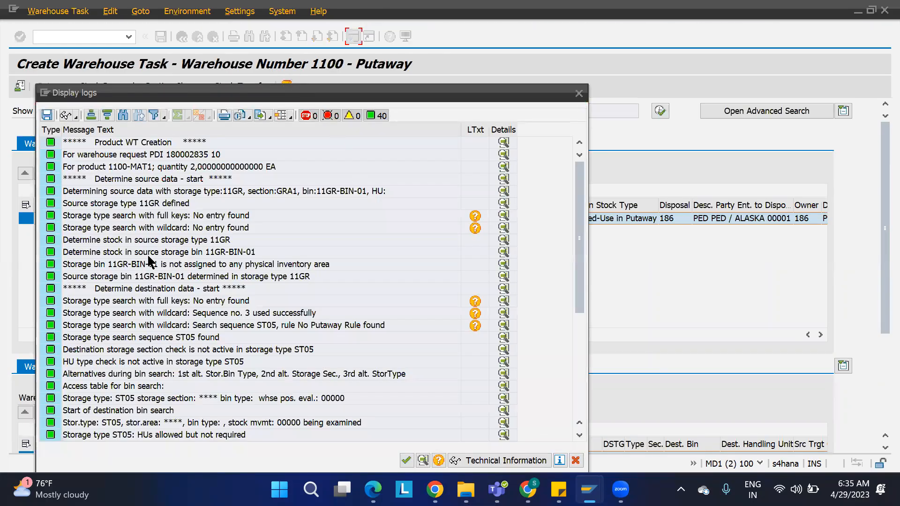
click(133, 289)
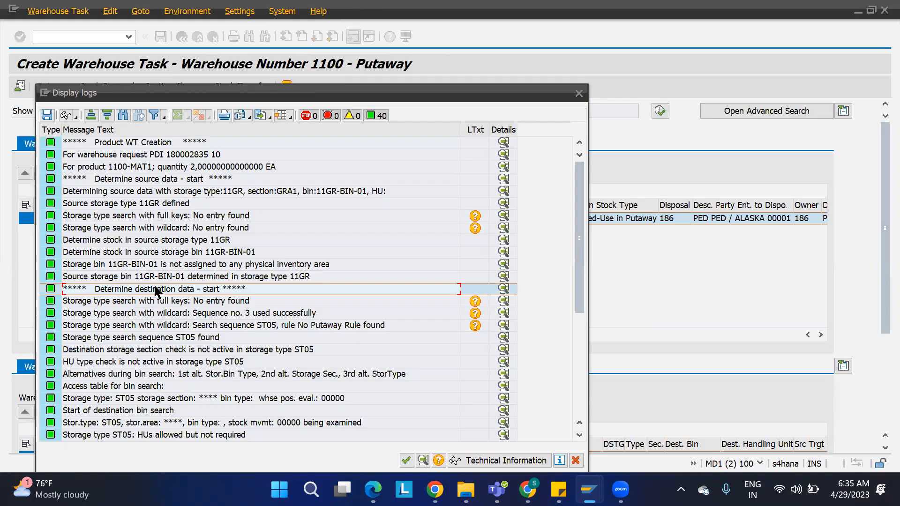
scroll(185, 381, down, 5)
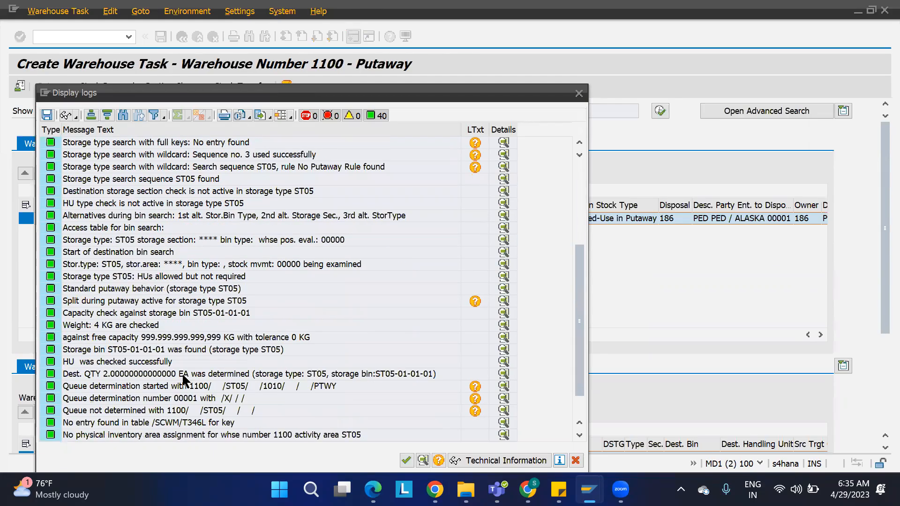
scroll(185, 380, down, 1)
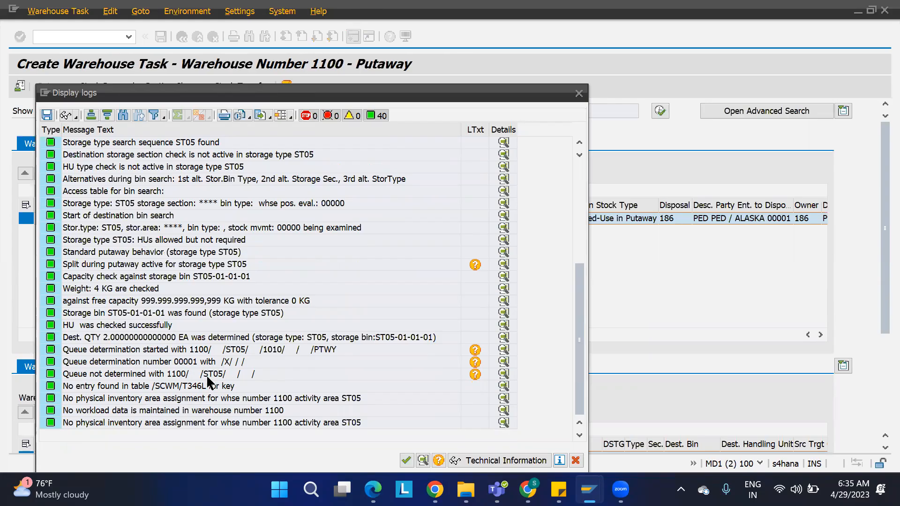
click(112, 377)
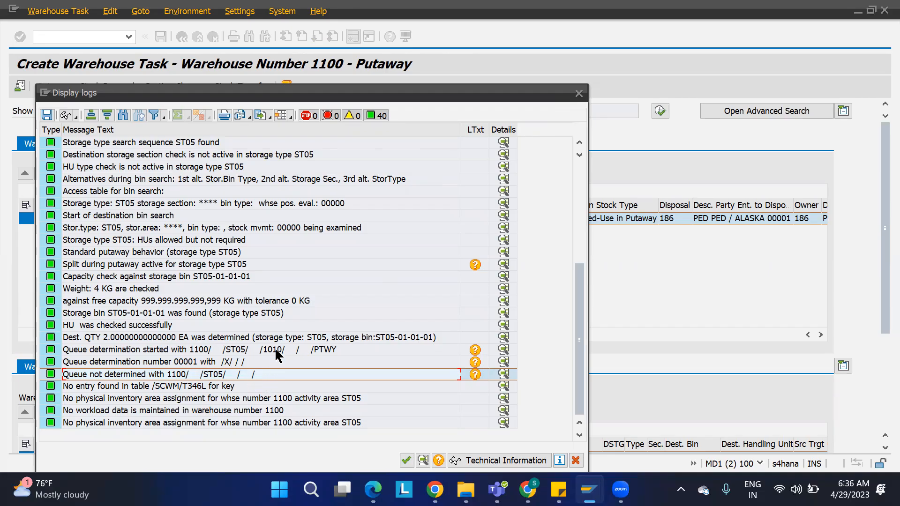
click(116, 350)
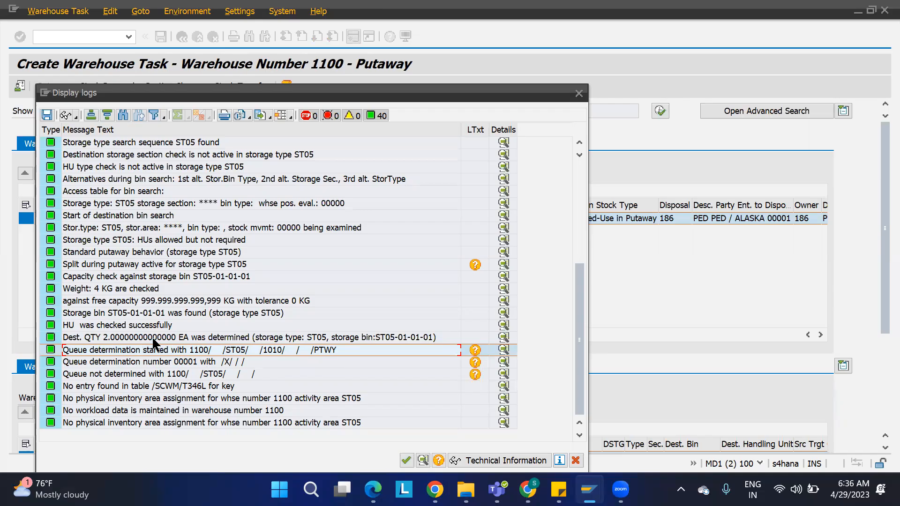
click(579, 94)
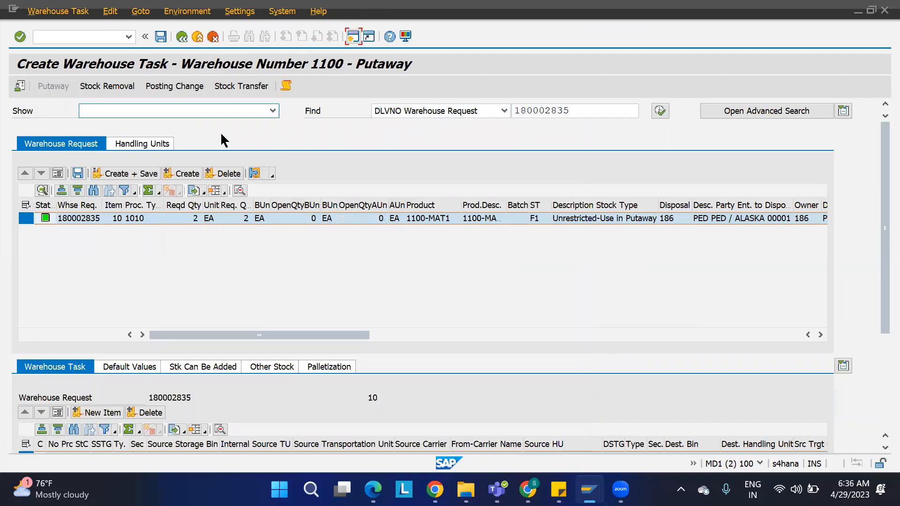
Return to the inbound delivery without saving, recreate the putaway warehouse task for 1100-MAT1, and check its destination storage type and bin
click(185, 35)
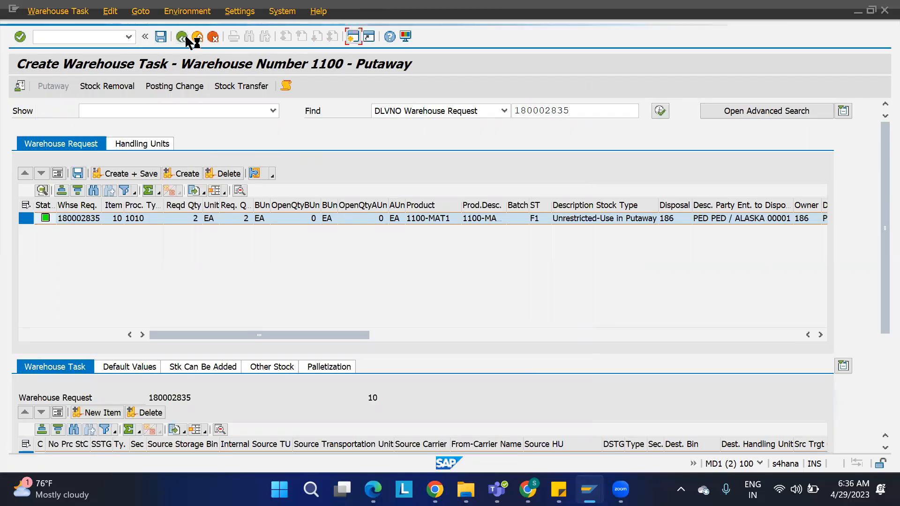
click(334, 276)
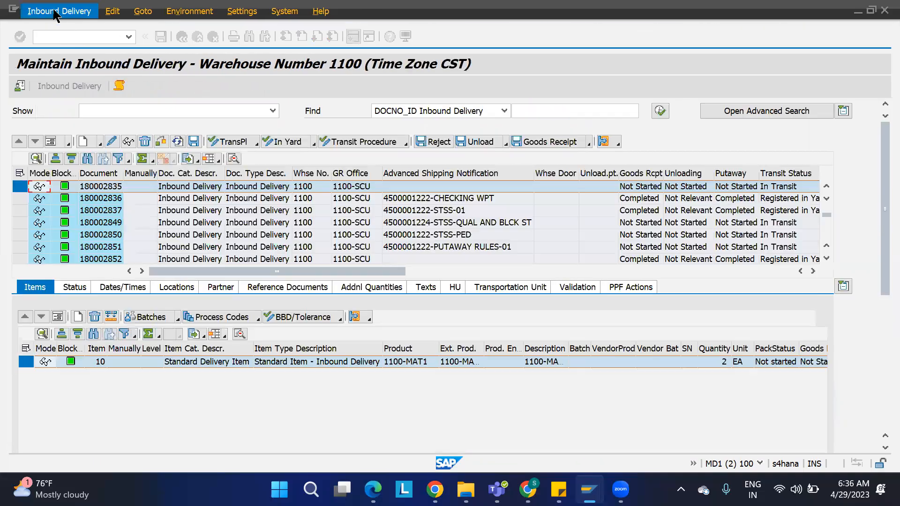
click(55, 11)
mouse_move(134, 41)
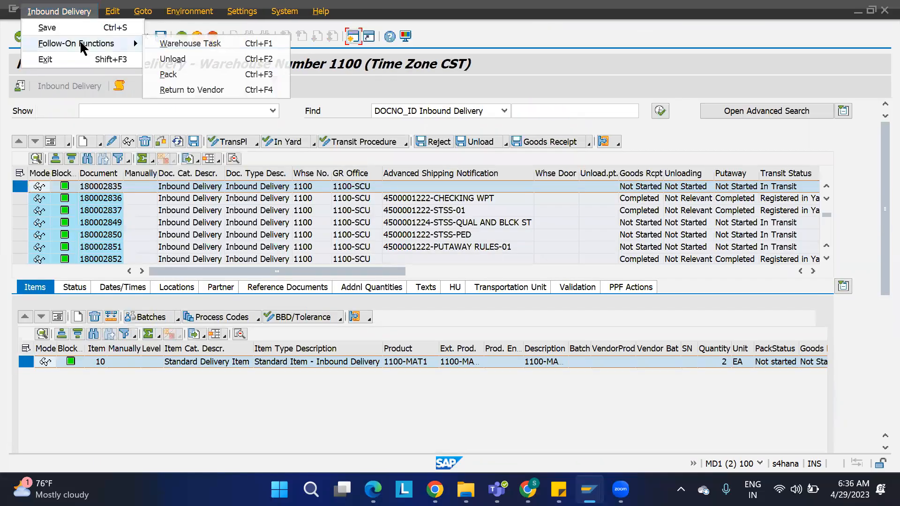
click(175, 42)
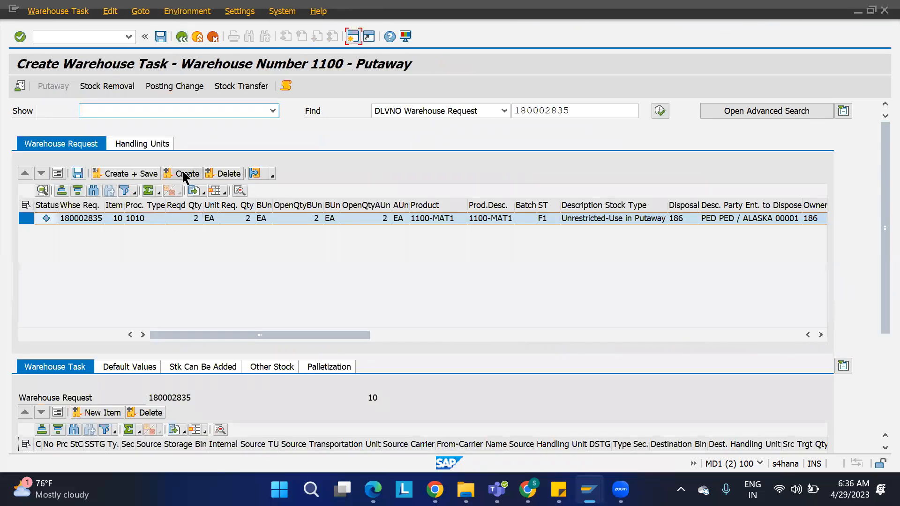
click(185, 175)
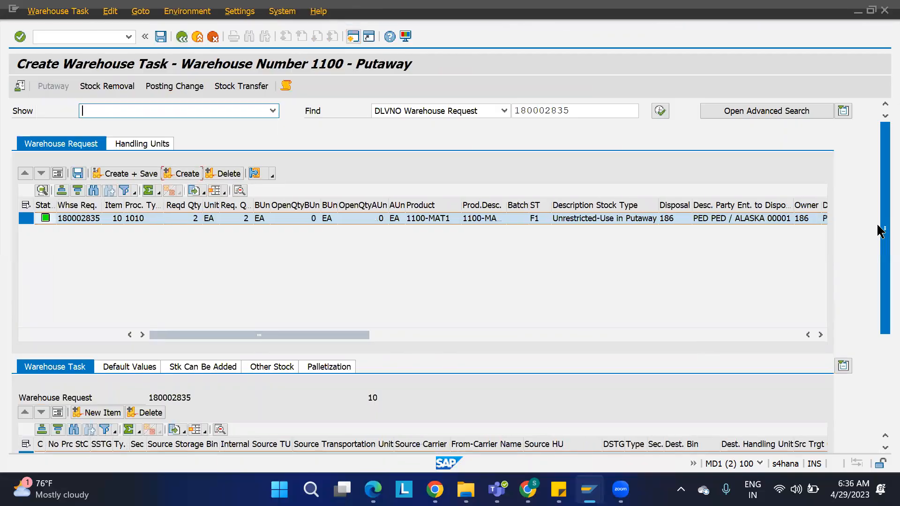
drag(876, 223, 870, 285)
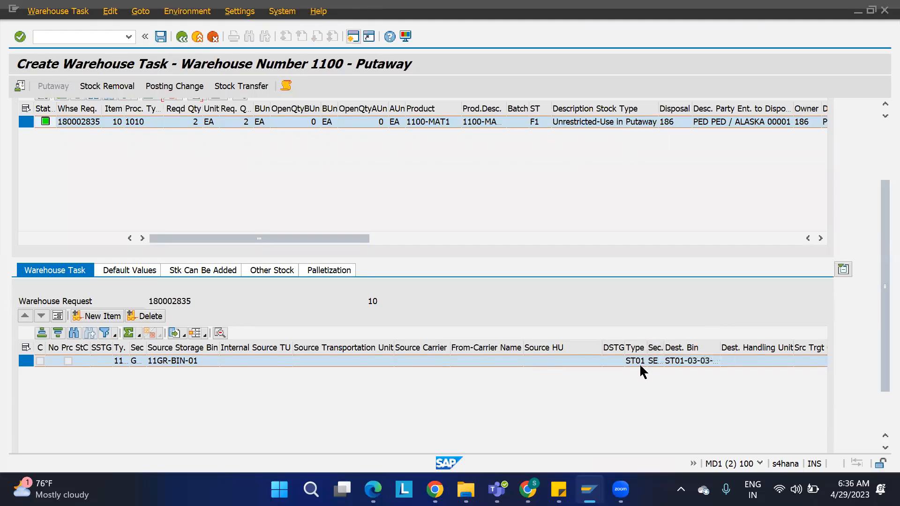
drag(877, 123, 877, 129)
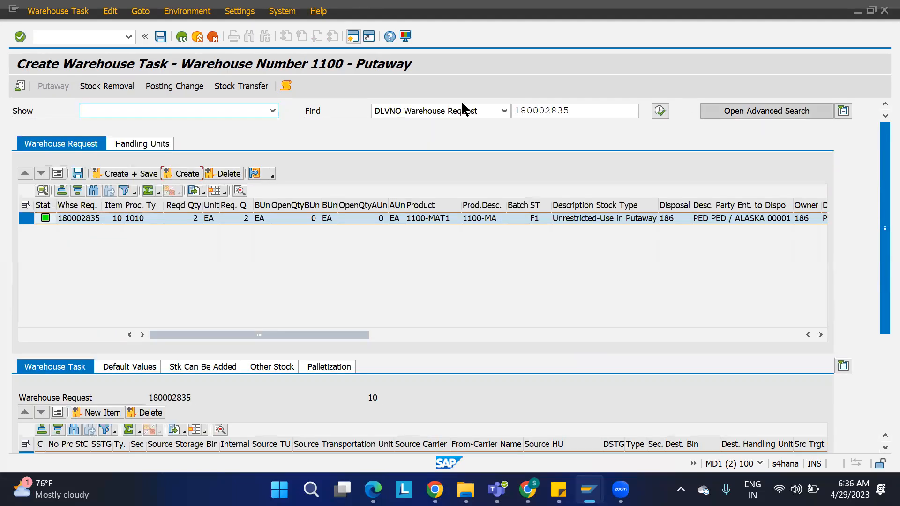
Examine the new putaway task's creation log for the access keys and queue used in queue determination
click(286, 86)
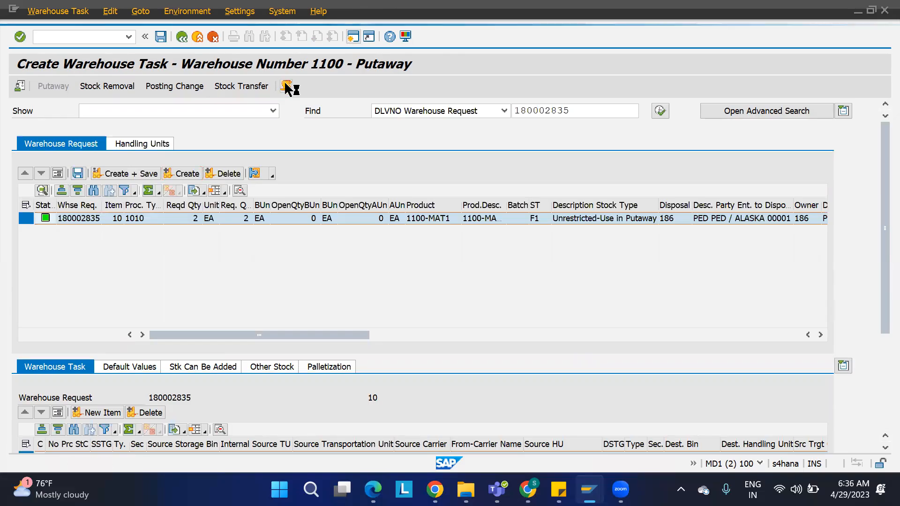
scroll(196, 323, down, 4)
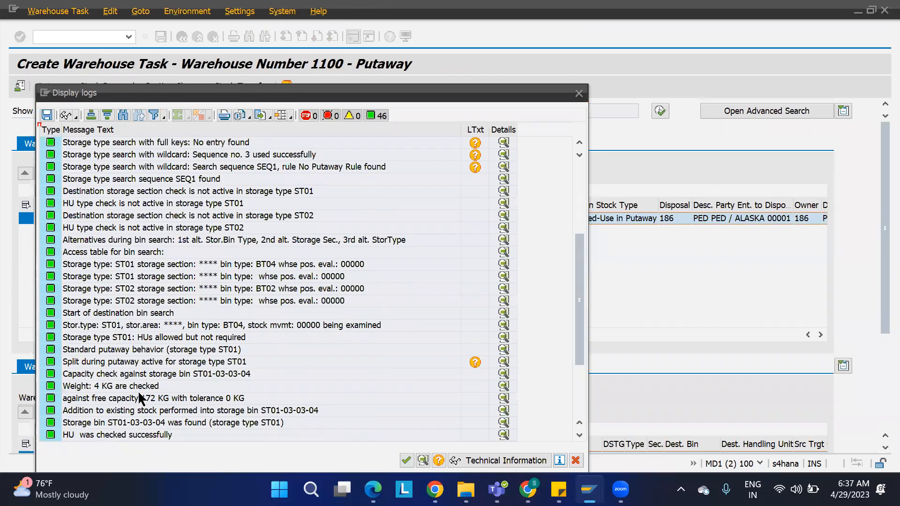
scroll(139, 394, down, 1)
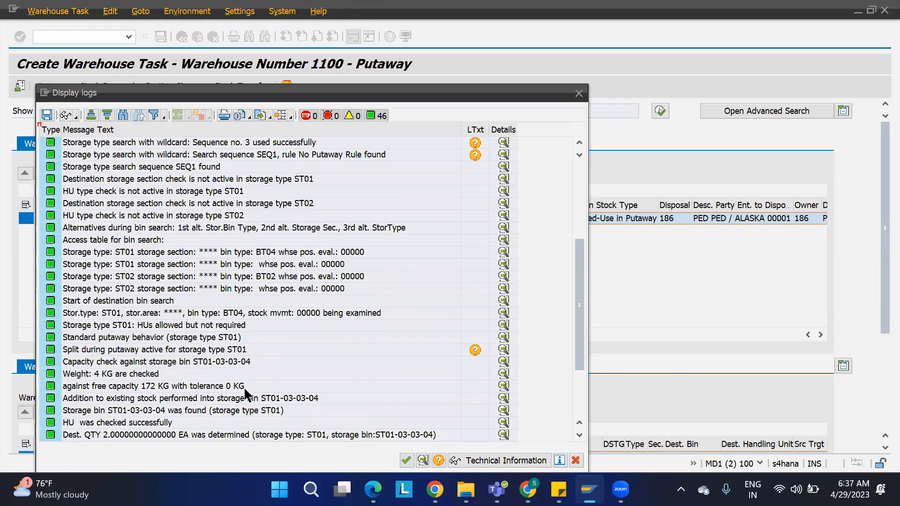
scroll(210, 391, down, 3)
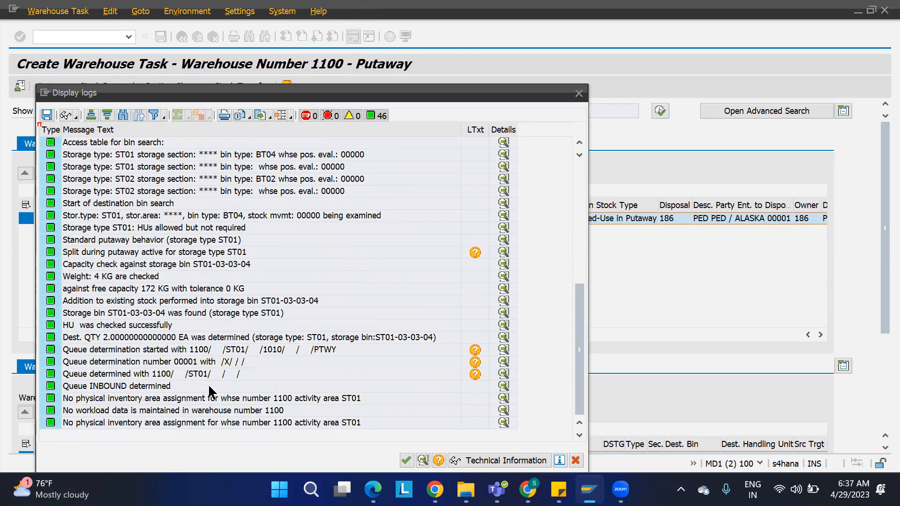
click(98, 353)
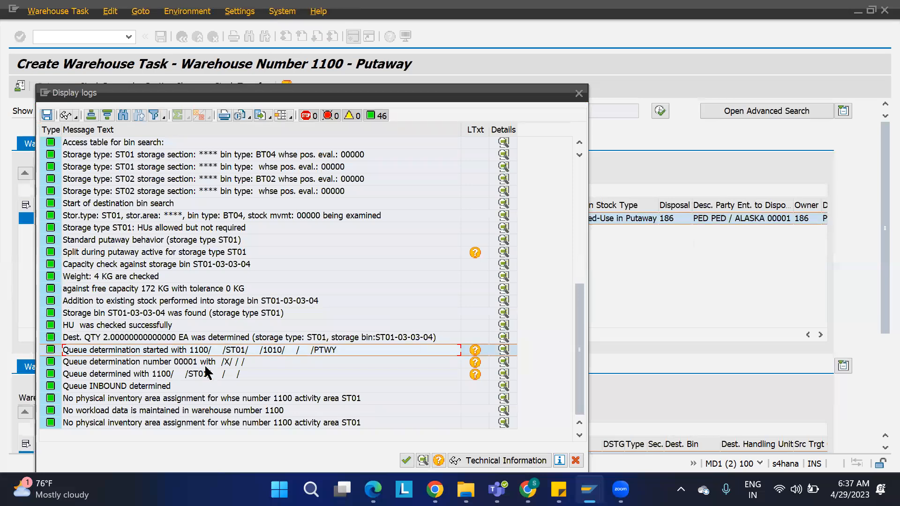
click(97, 375)
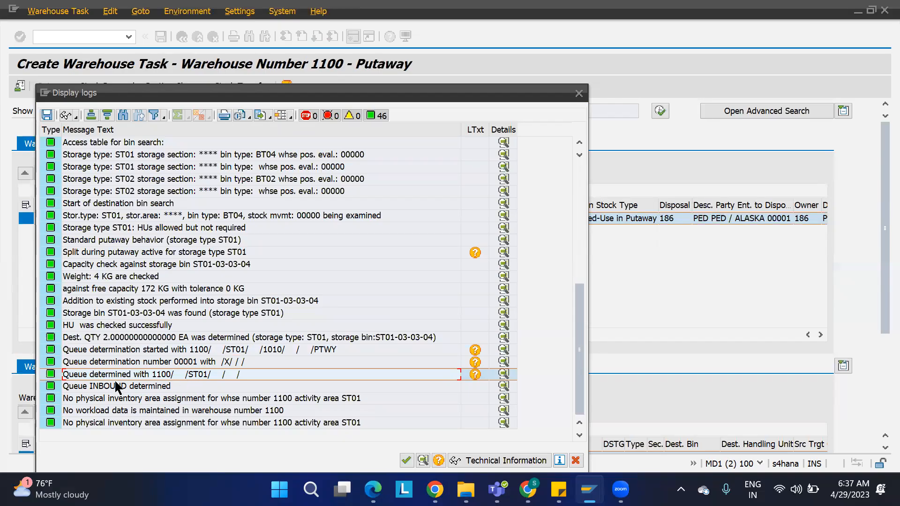
click(101, 388)
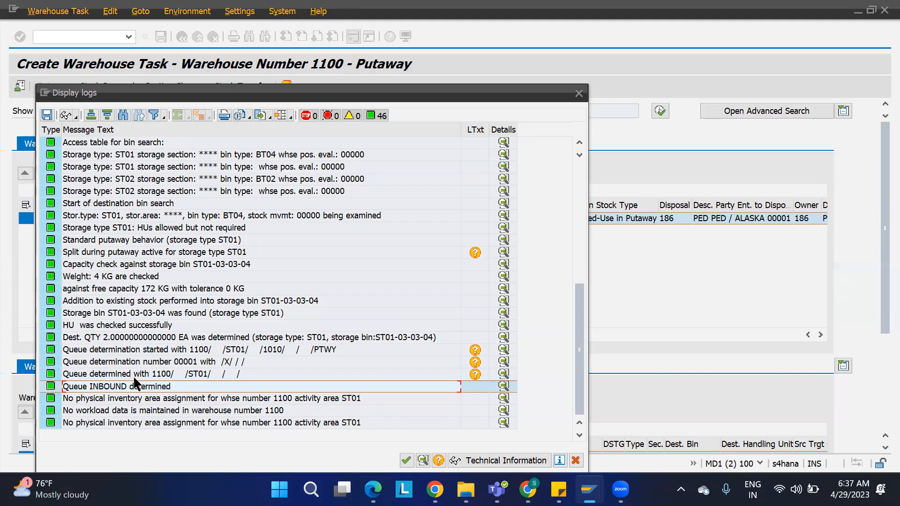
click(578, 93)
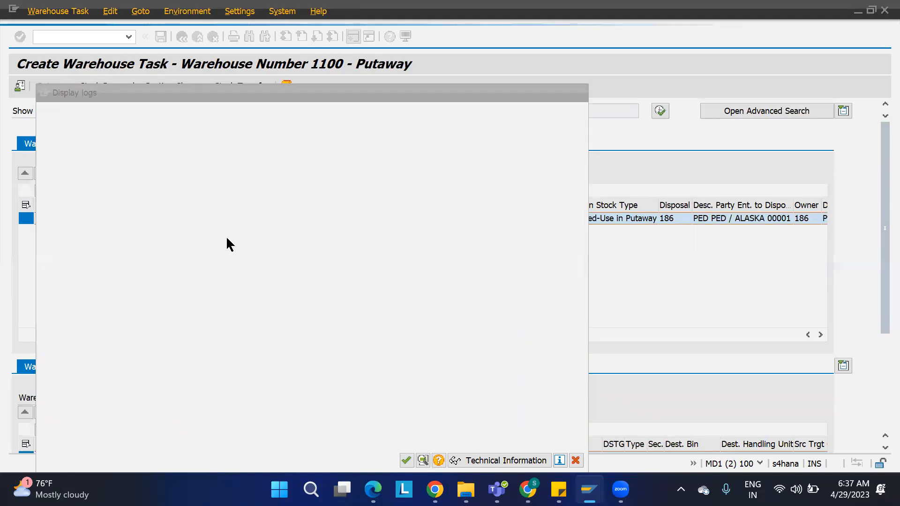
Create and save the putaway warehouse task for 1100-MAT1, then open its warehouse task confirmation
click(133, 174)
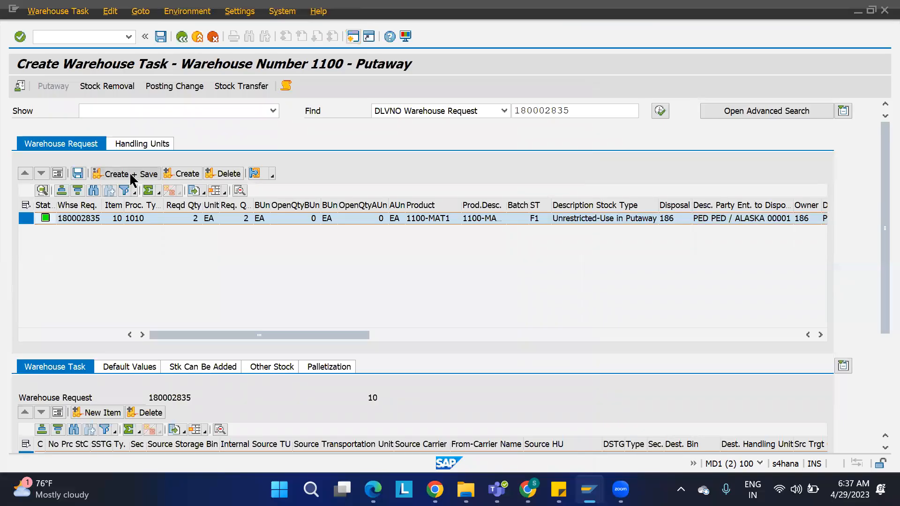
click(57, 11)
click(71, 58)
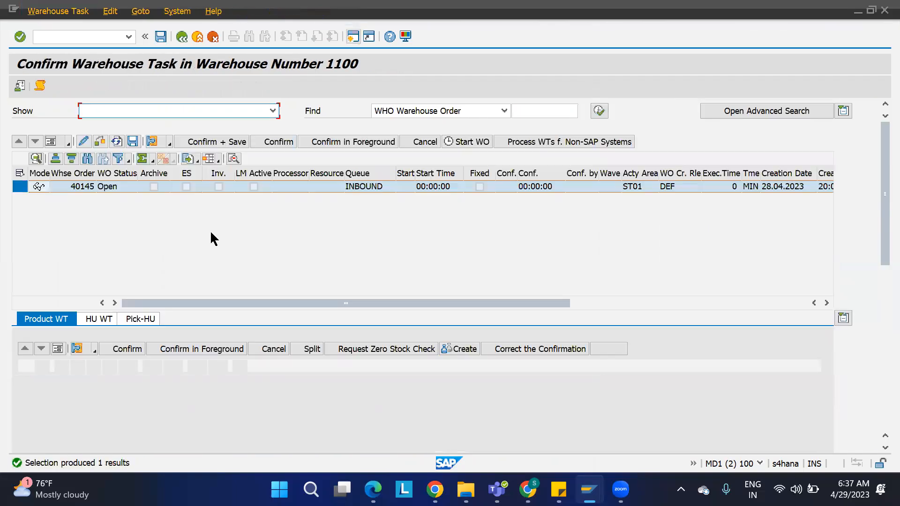
Display the open warehouse order in form view and check its assigned queue
click(364, 186)
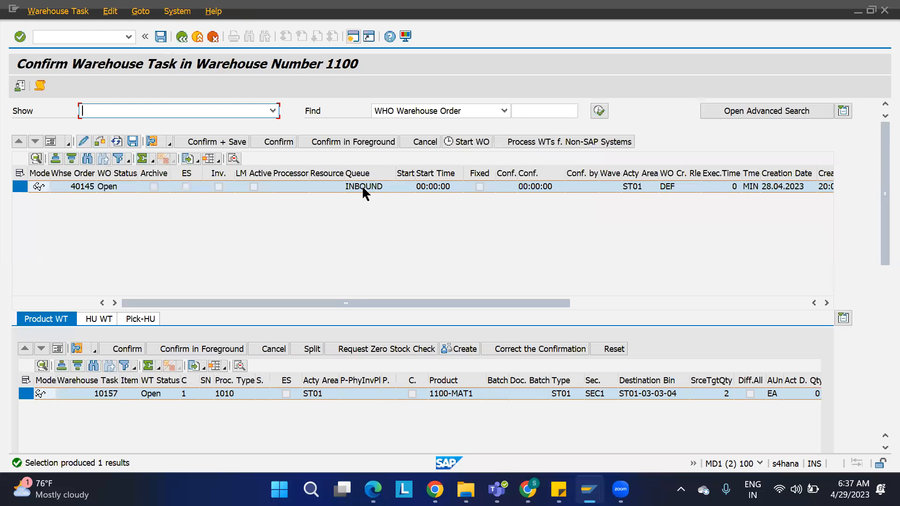
click(20, 186)
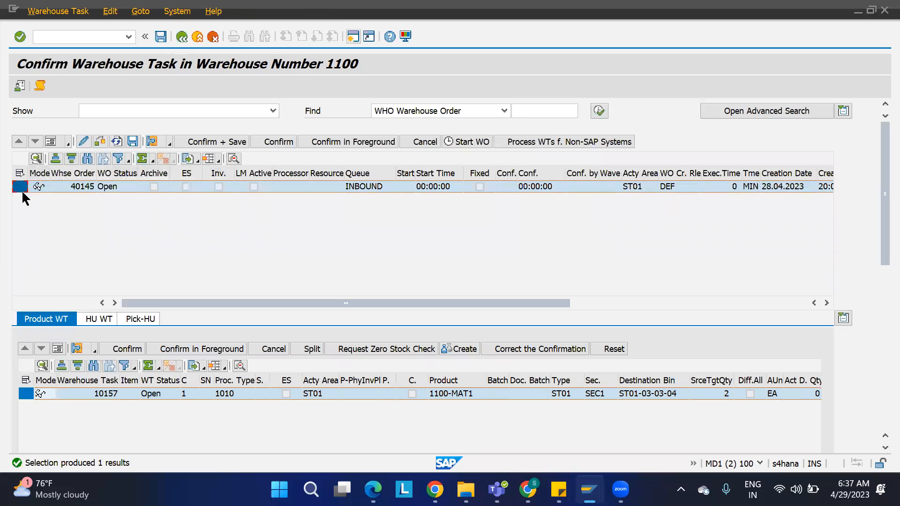
click(51, 141)
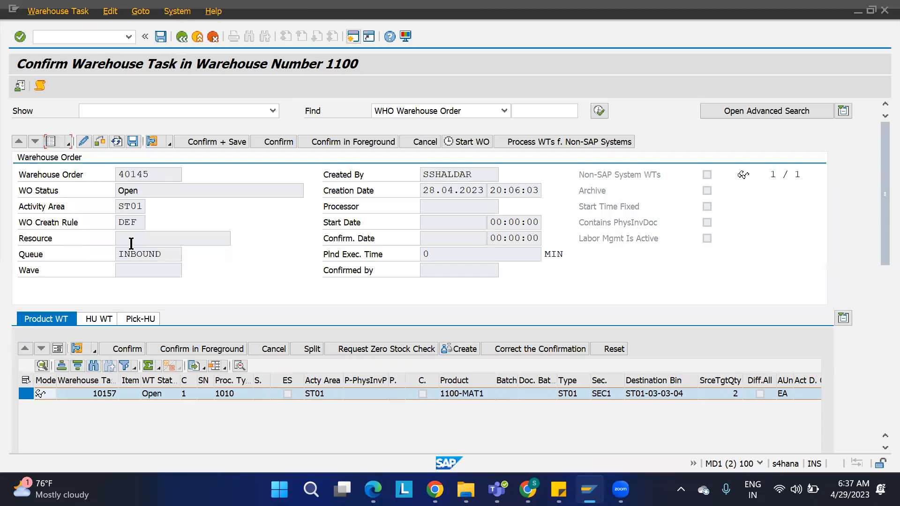
double_click(171, 254)
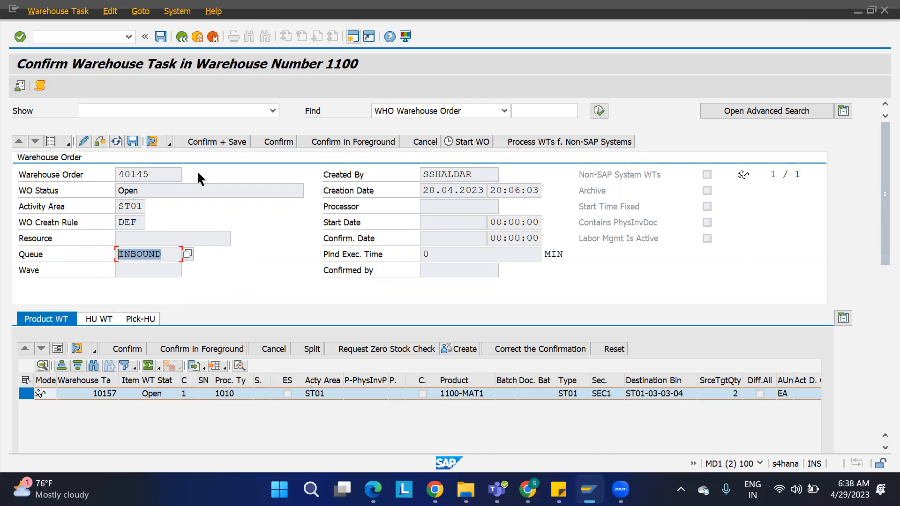
Cancel the open putaway warehouse task for 1100-MAT1, save the cancellation, and return to the inbound delivery
click(183, 36)
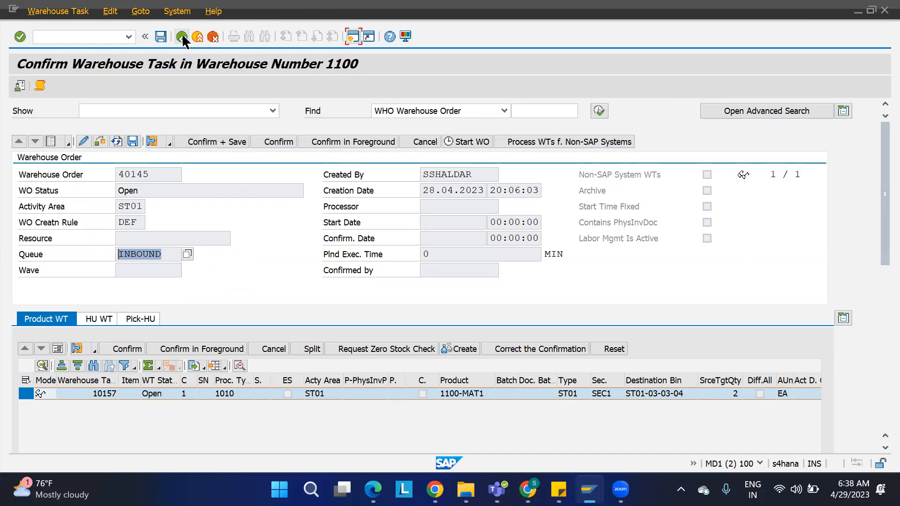
click(421, 139)
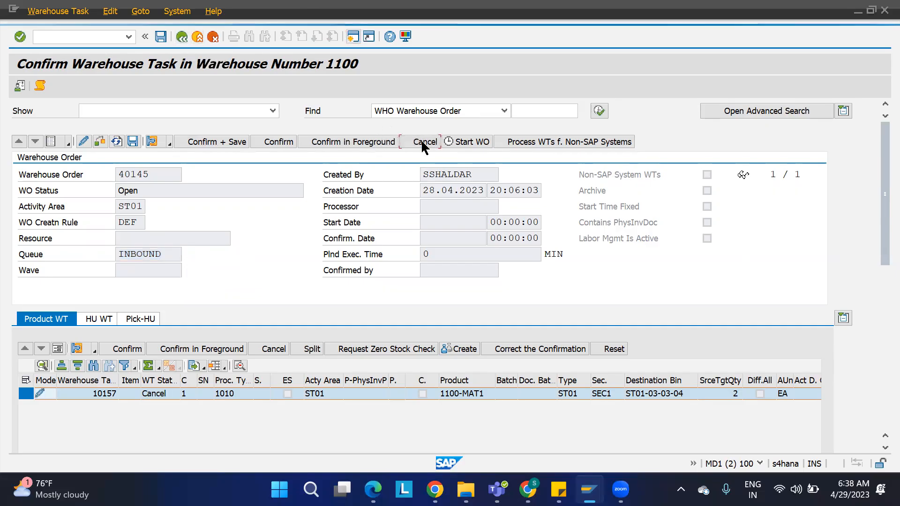
click(161, 37)
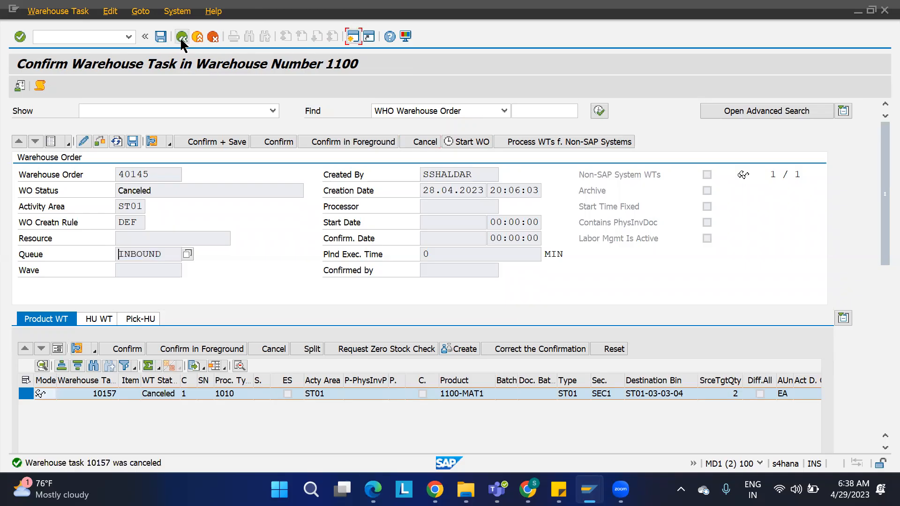
click(181, 37)
click(182, 38)
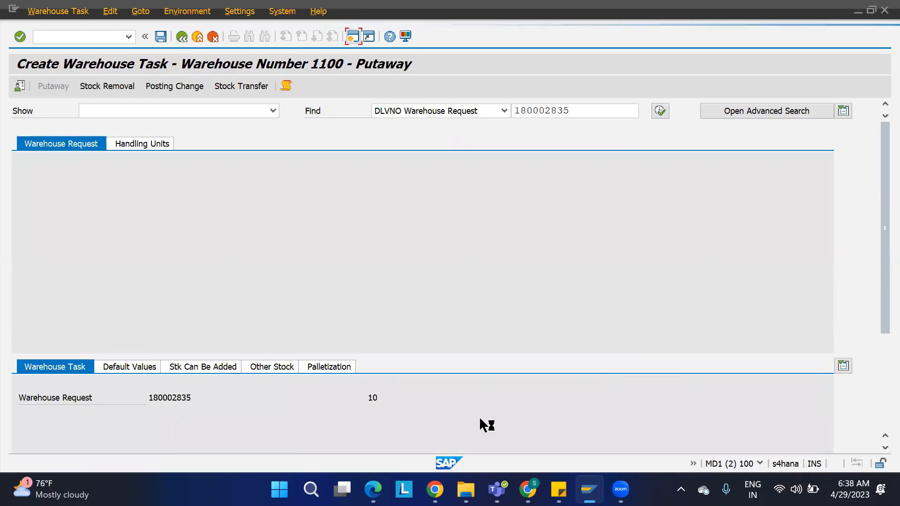
Switch to the IMG session and check the queue assigned to activity area ST01 in warehouse 1100's queue determination criteria
mouse_move(590, 490)
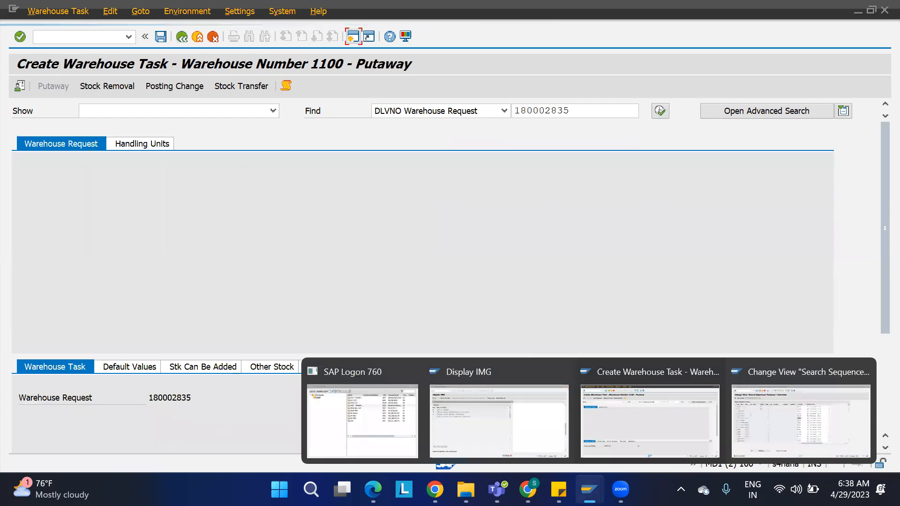
click(510, 443)
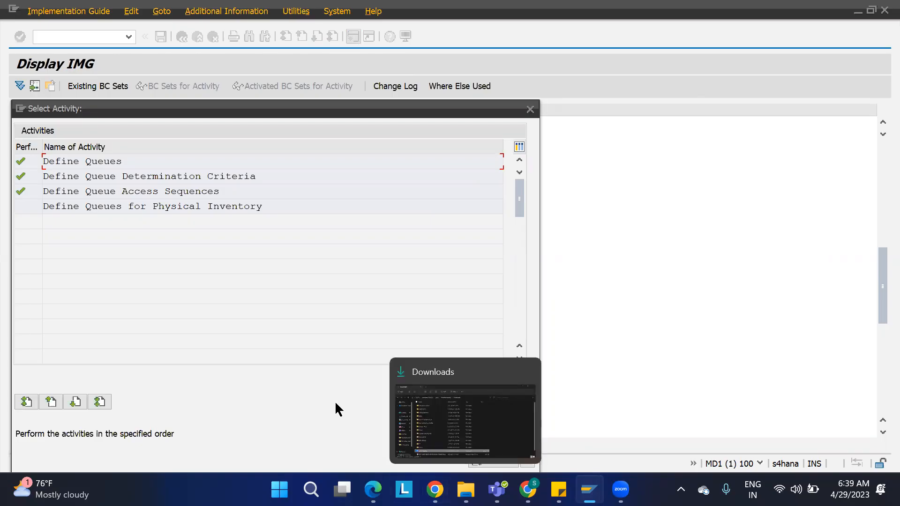
double_click(134, 178)
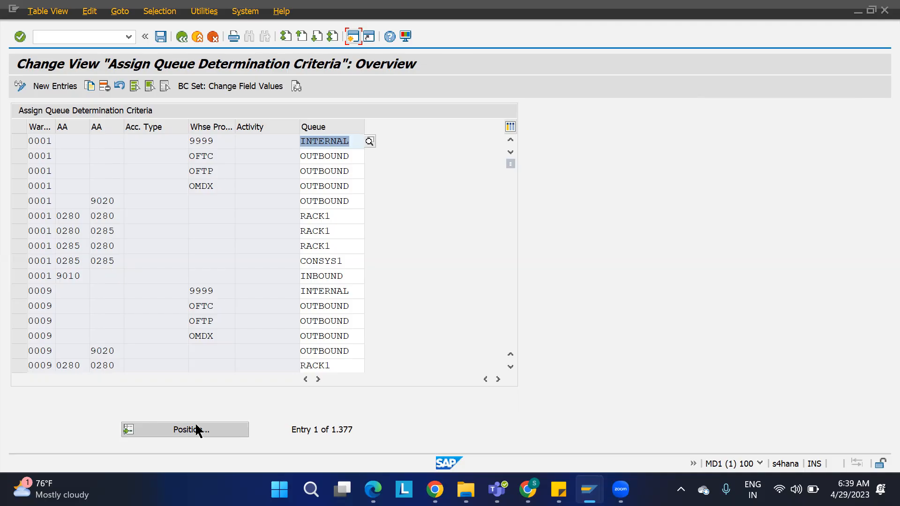
click(223, 428)
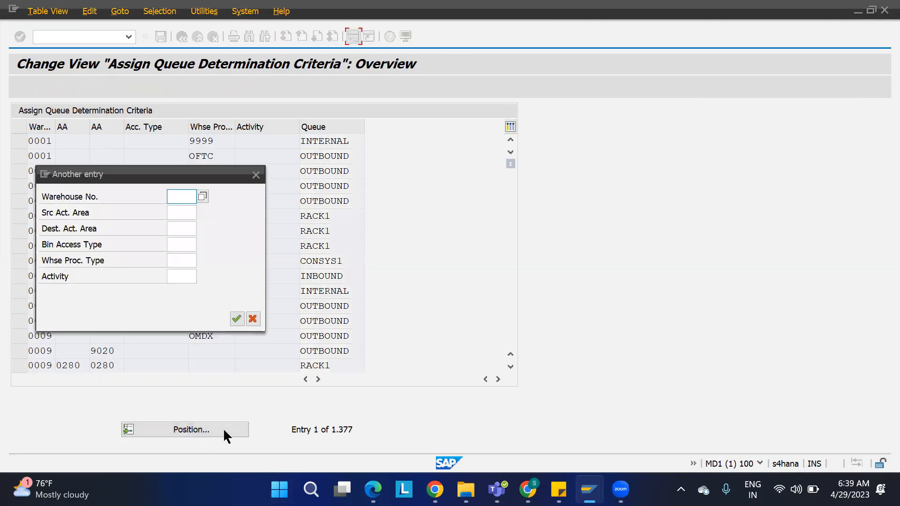
text(1100)
key(Return)
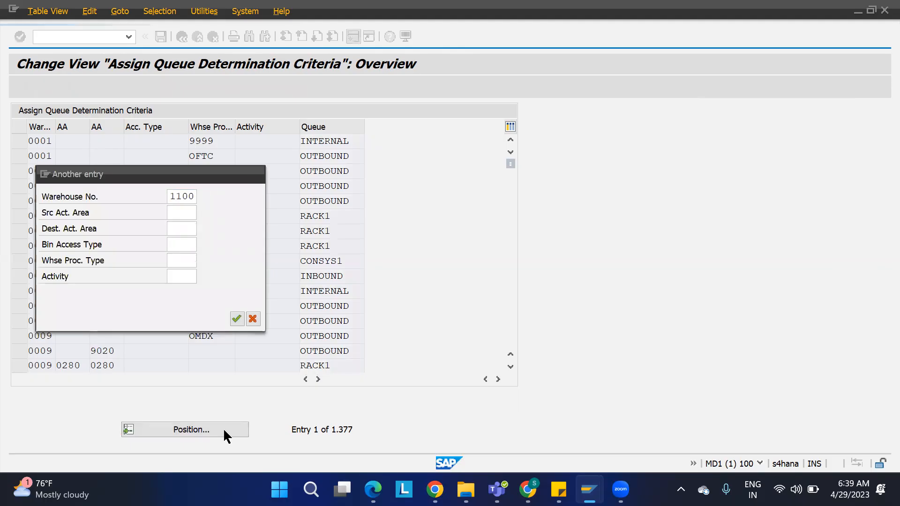
click(116, 139)
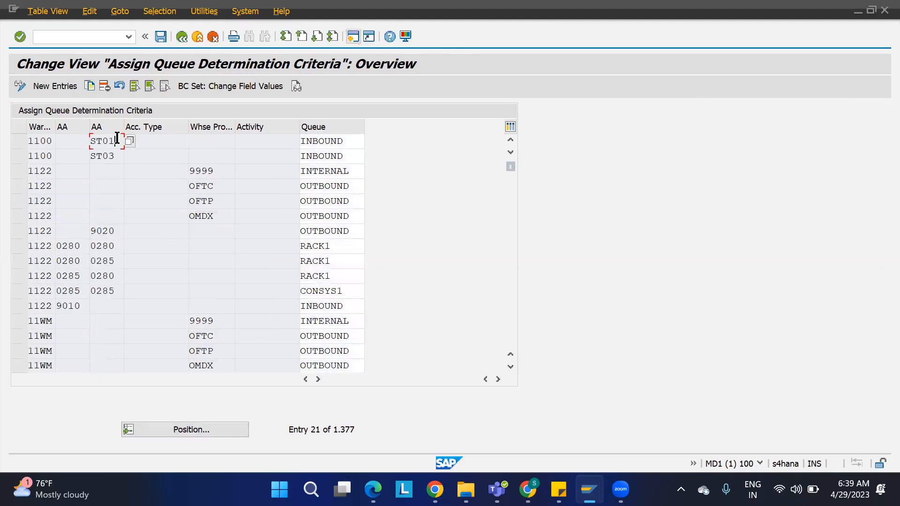
double_click(345, 141)
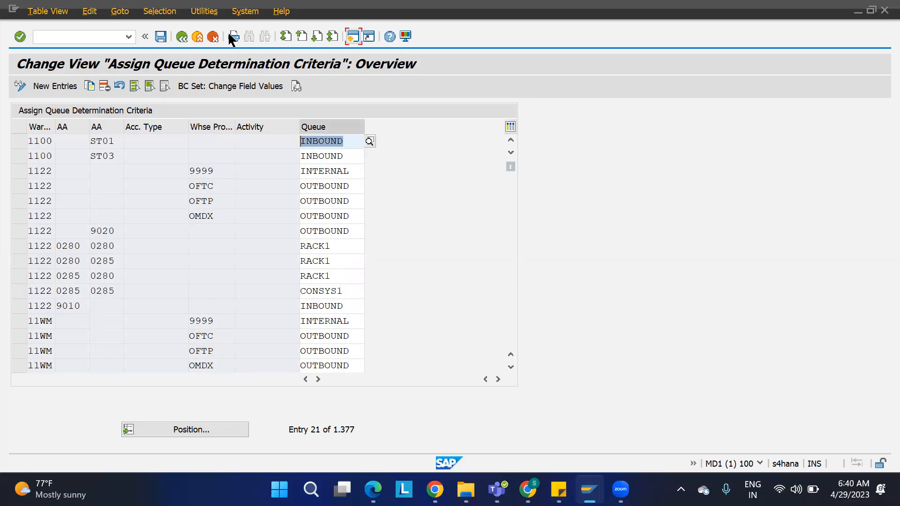
click(182, 37)
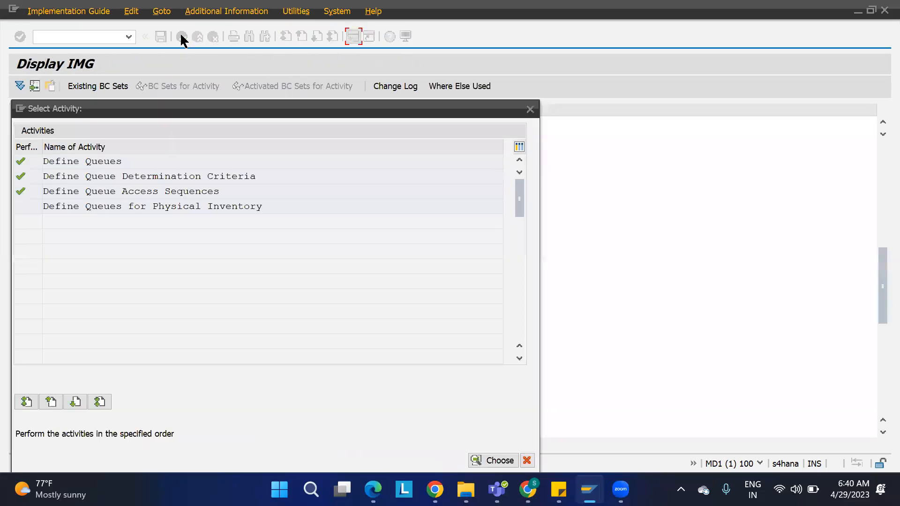
Add a new queue definition for warehouse 1100 with ST01-IBD as both queue name and description
double_click(75, 161)
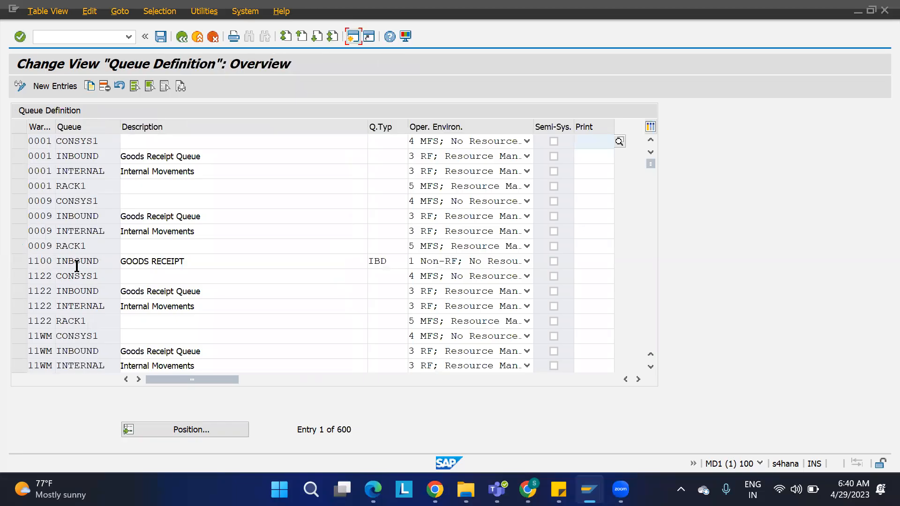
click(65, 87)
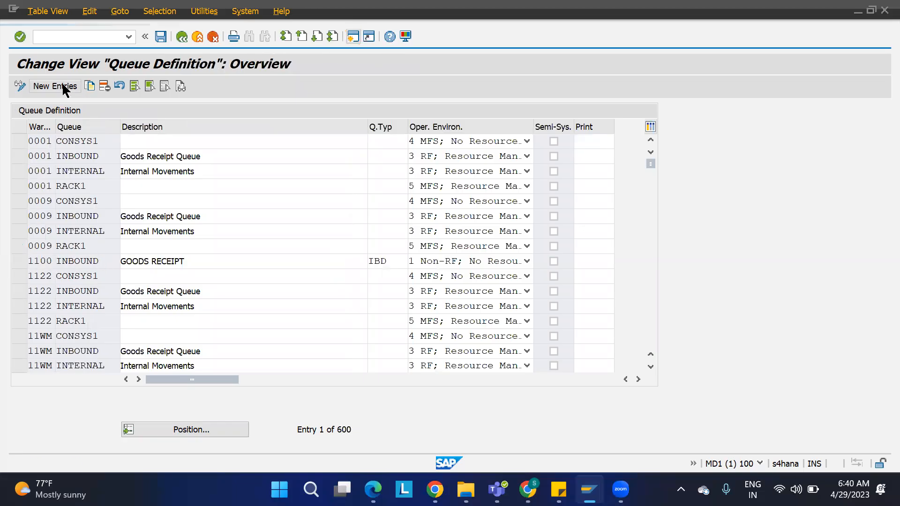
text(110)
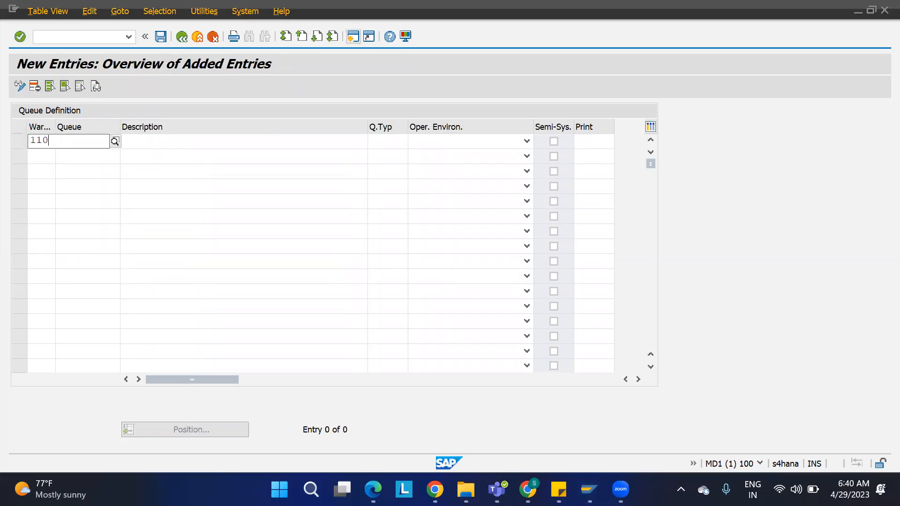
text(0)
key(Tab)
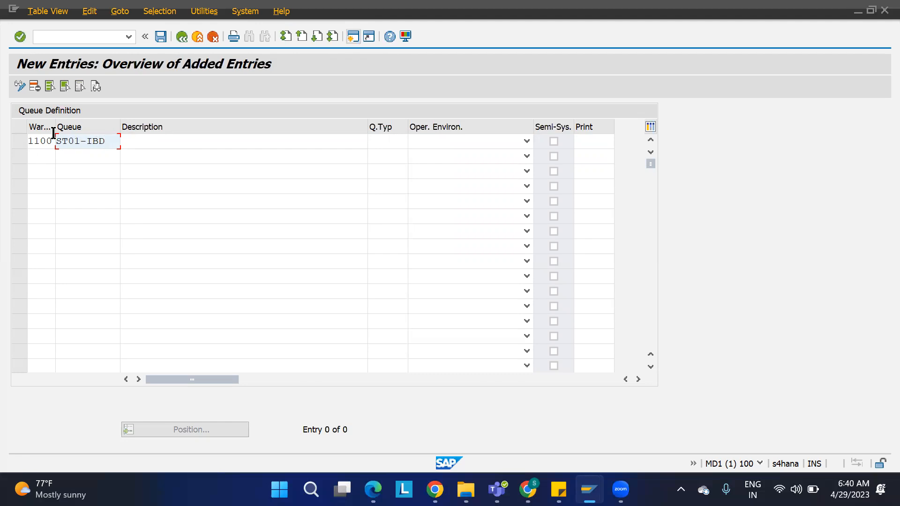
click(136, 146)
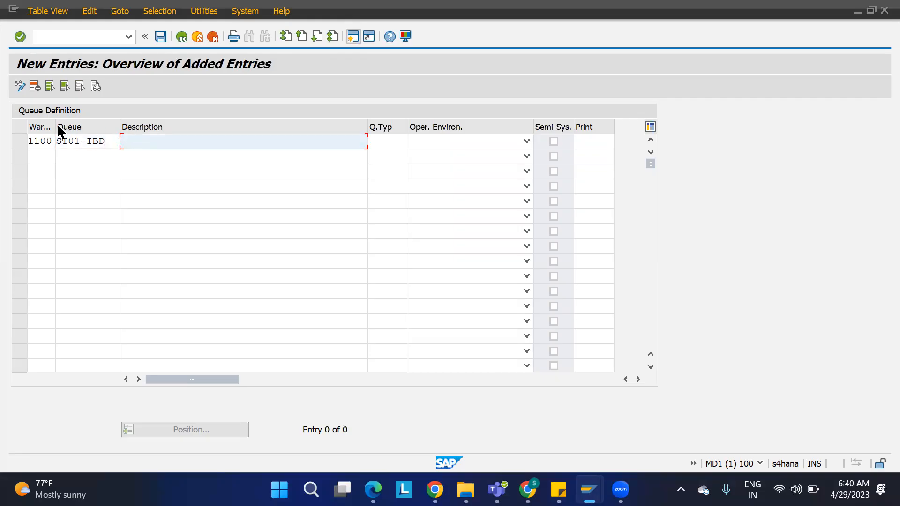
drag(108, 143, 13, 149)
key(ctrl+c)
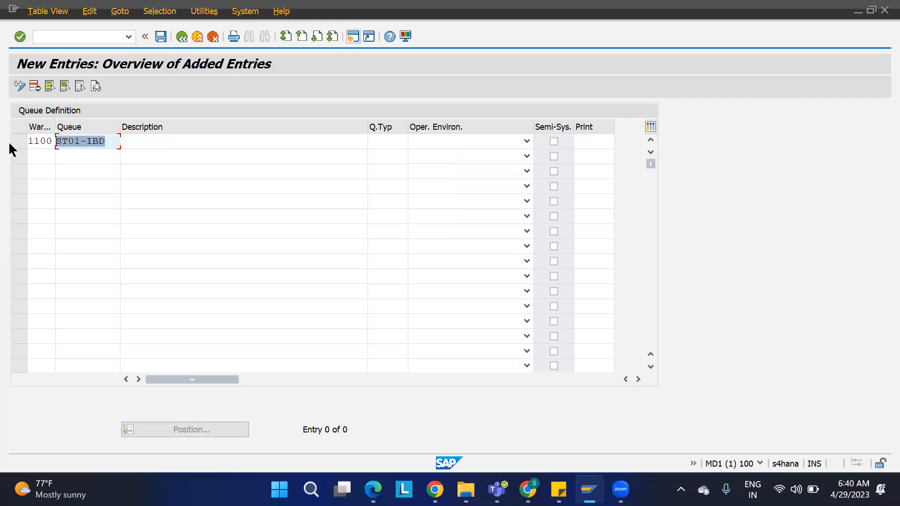
key(Tab)
key(ctrl+v)
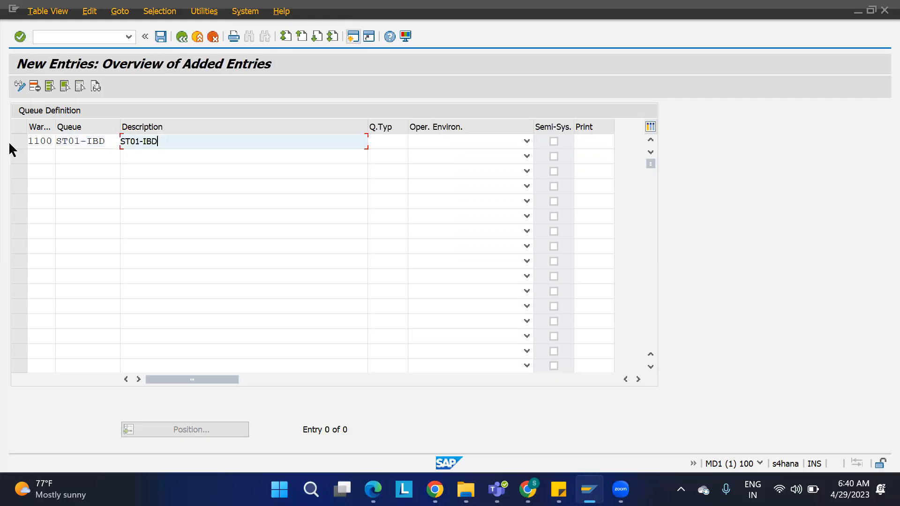
Set queue ST01-IBD to type IBD and environment Non-RF; No Resource Management, and save it to the EWM PROJECT customizing request
click(384, 146)
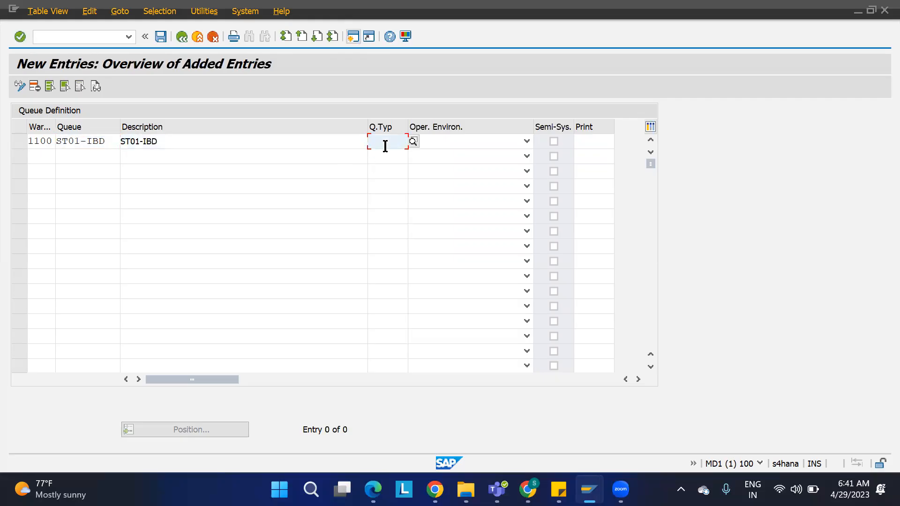
click(413, 141)
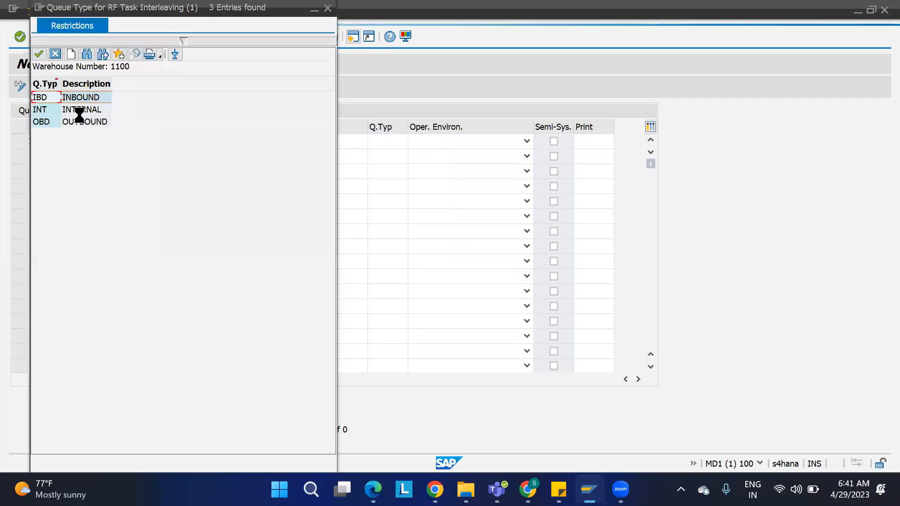
double_click(51, 97)
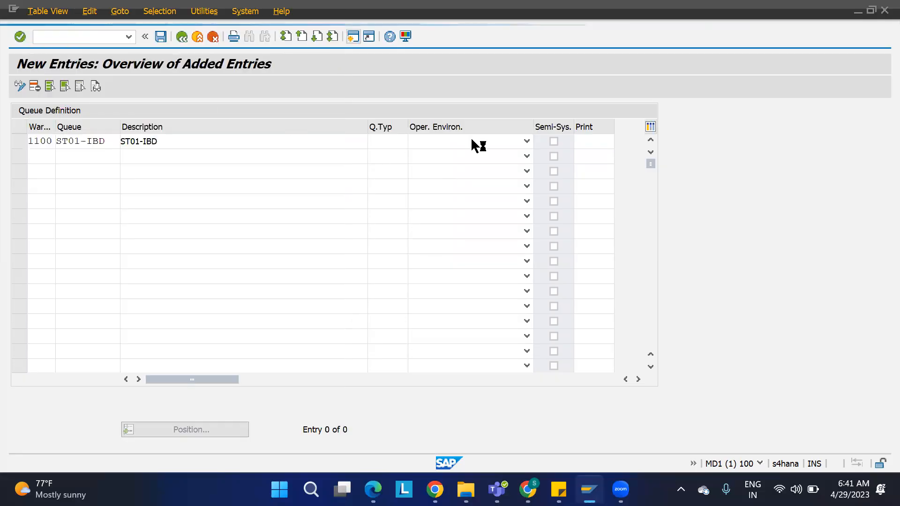
click(527, 141)
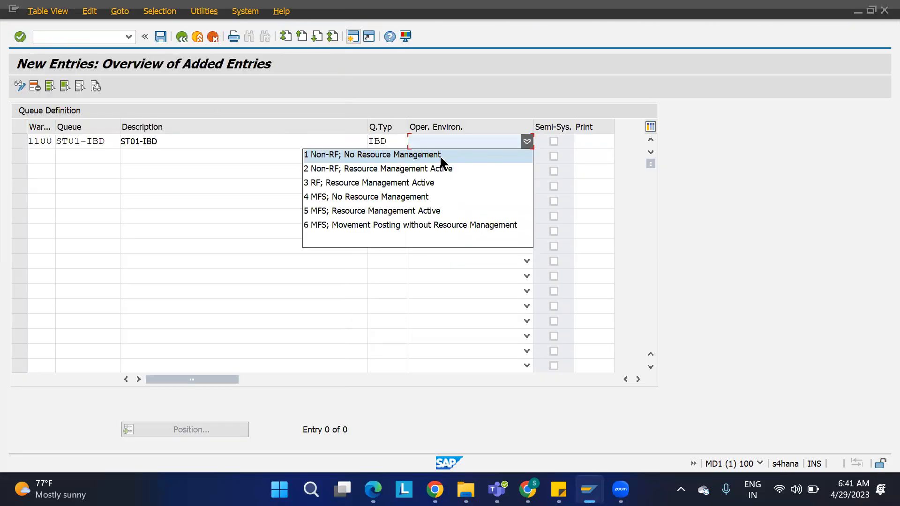
click(440, 156)
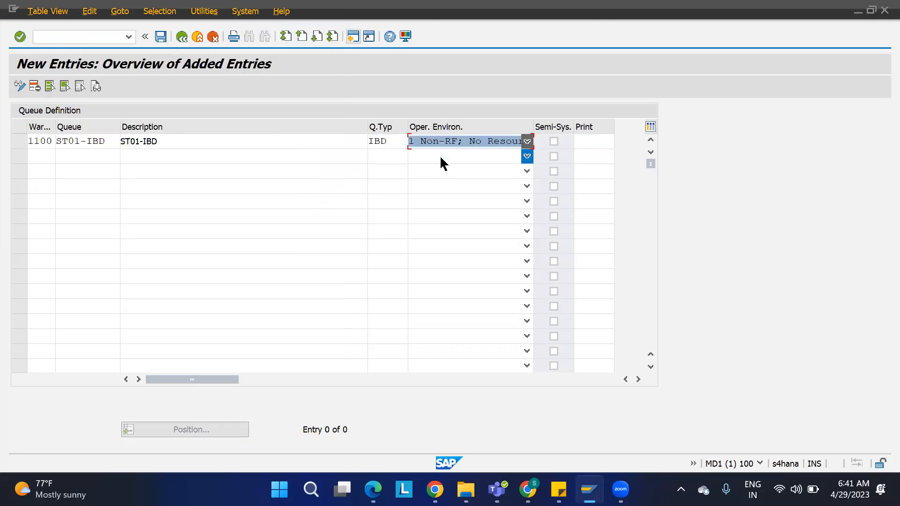
click(163, 36)
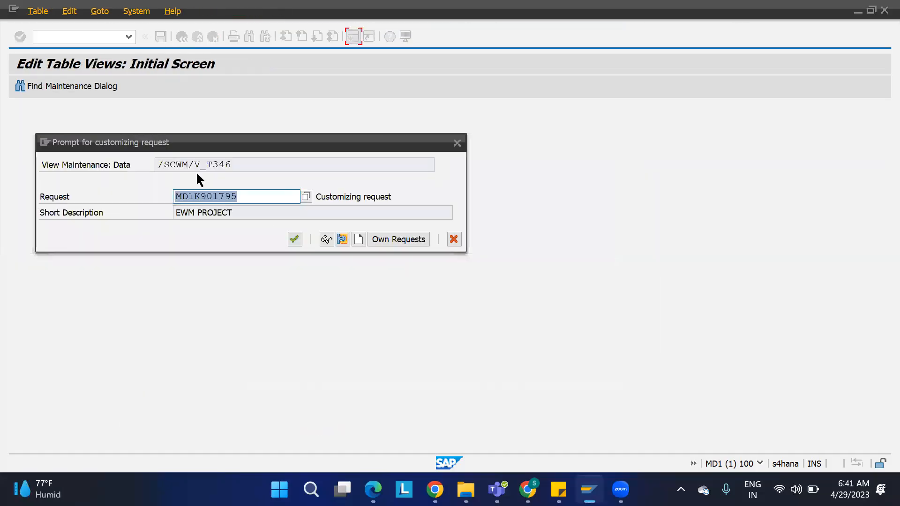
click(294, 239)
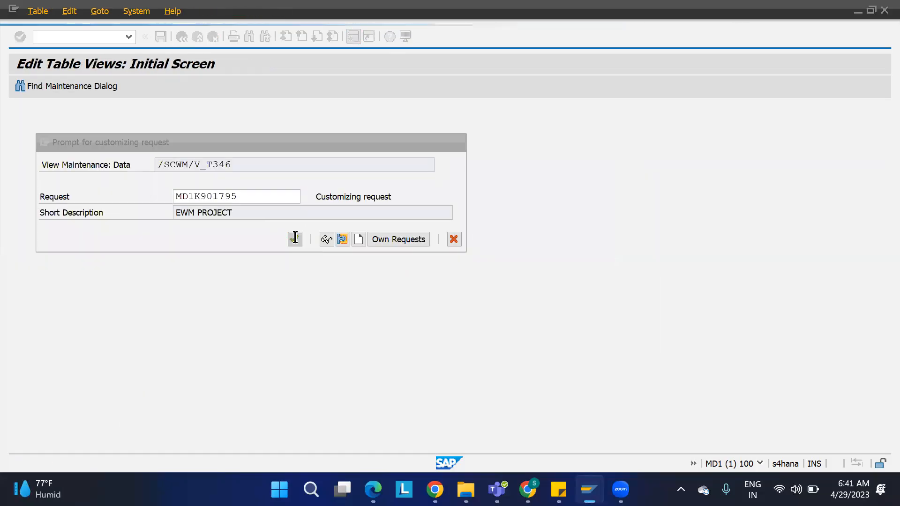
click(181, 37)
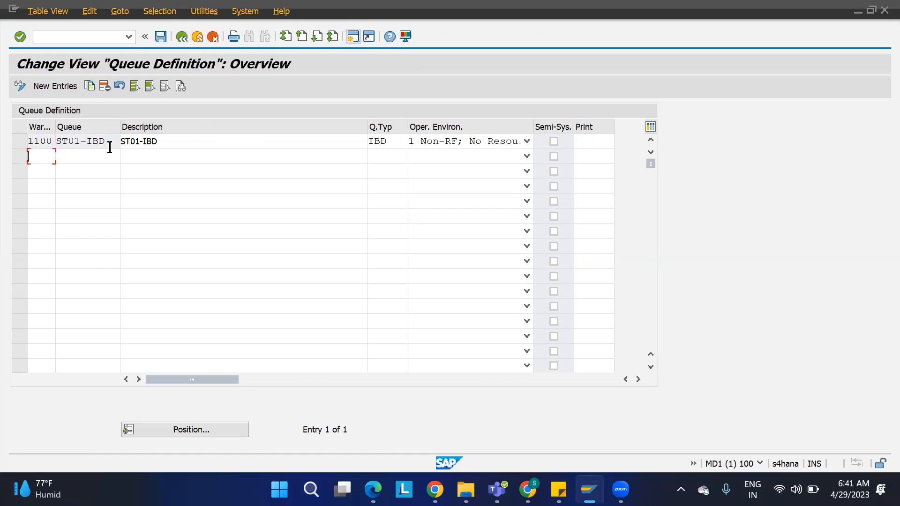
click(183, 36)
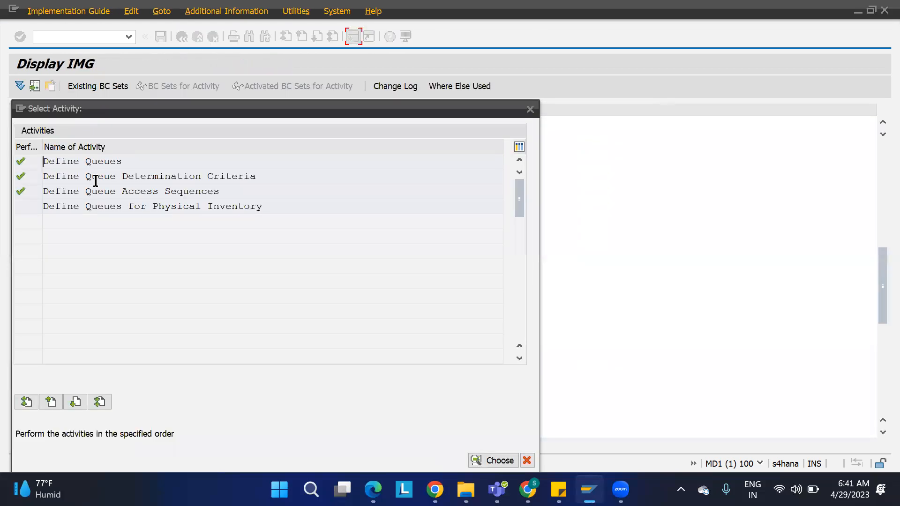
In the queue determination criteria, assign queue ST01-IBD to warehouse 1100's activity area ST01 and save to the EWM PROJECT request
double_click(105, 176)
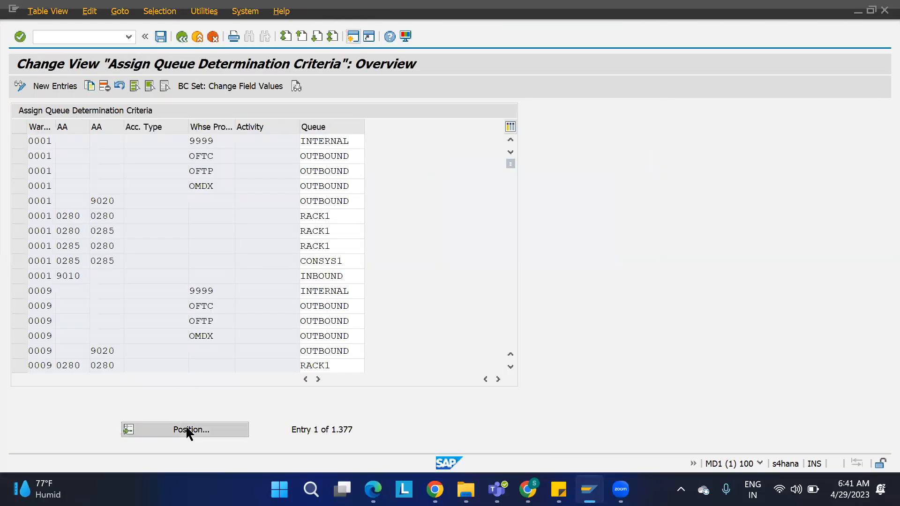
click(186, 430)
text(1100)
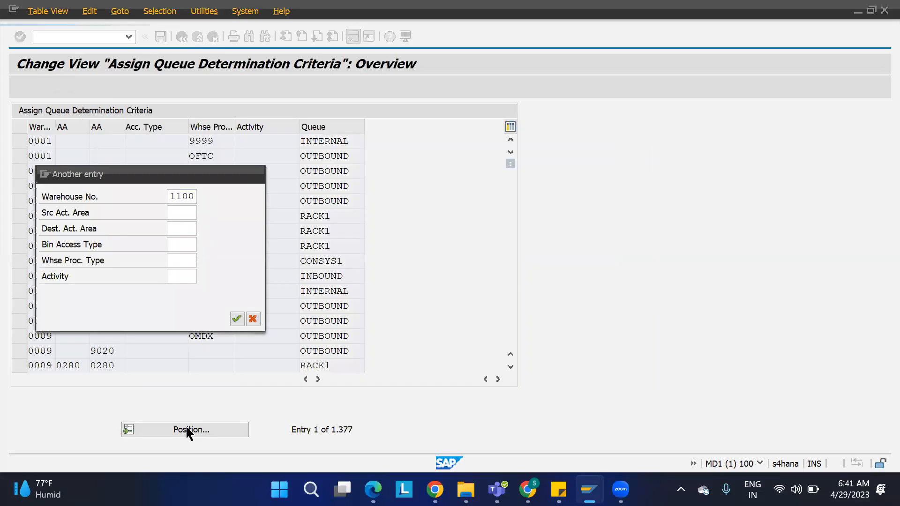
key(Return)
drag(300, 141, 348, 138)
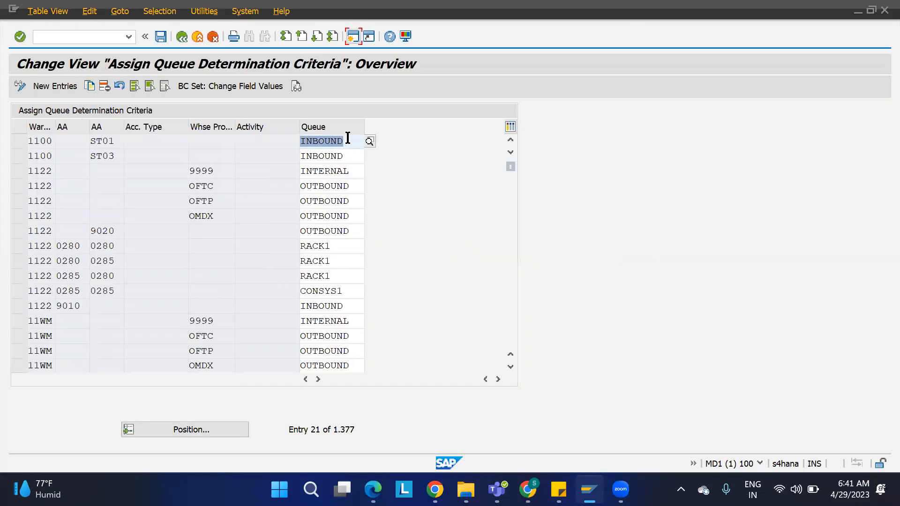
click(369, 141)
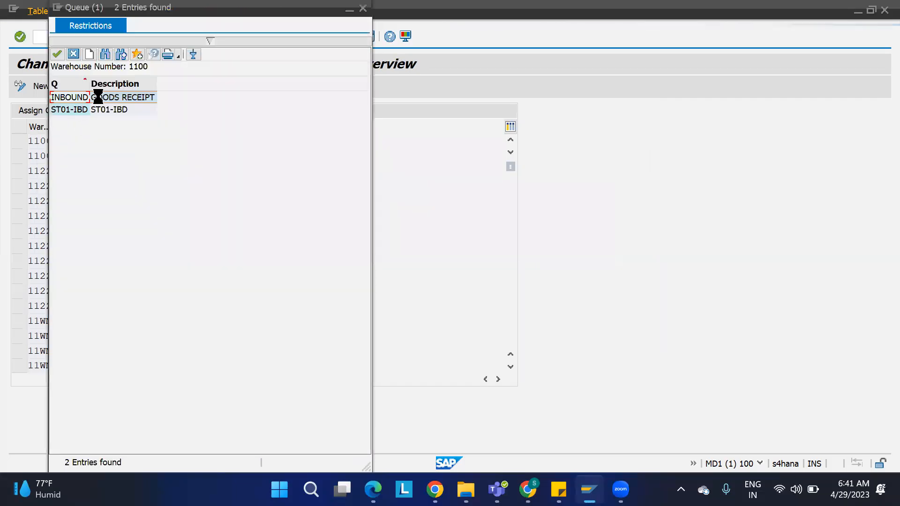
double_click(75, 109)
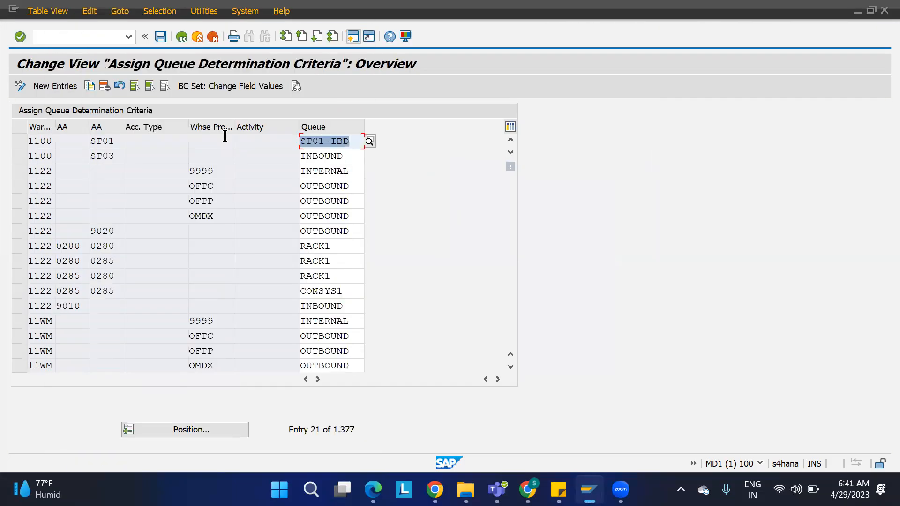
click(161, 36)
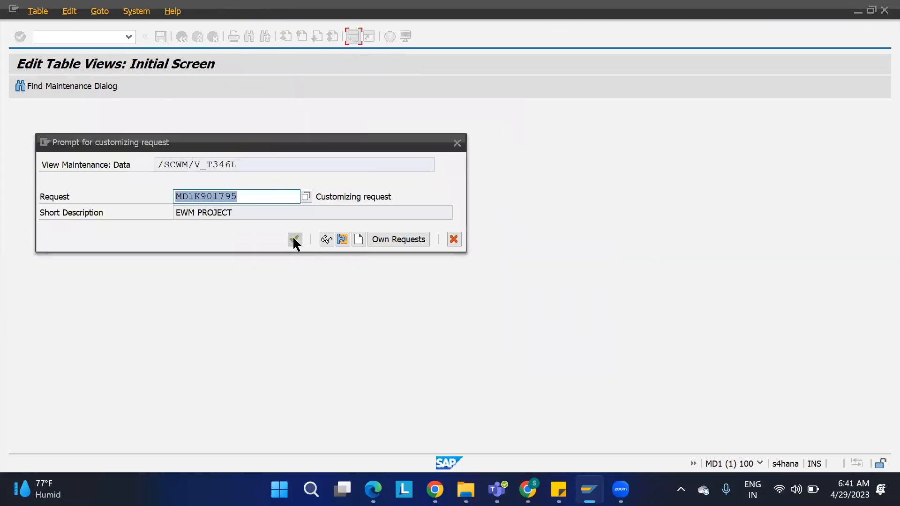
click(292, 236)
mouse_move(589, 489)
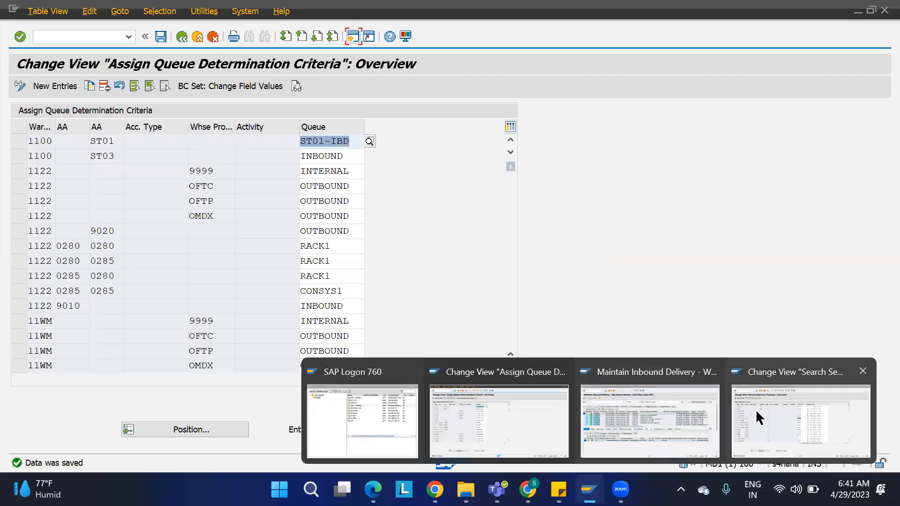
Switch to the inbound delivery session and create a putaway warehouse task proposal for the selected delivery's 1100-MAT1 item
click(657, 422)
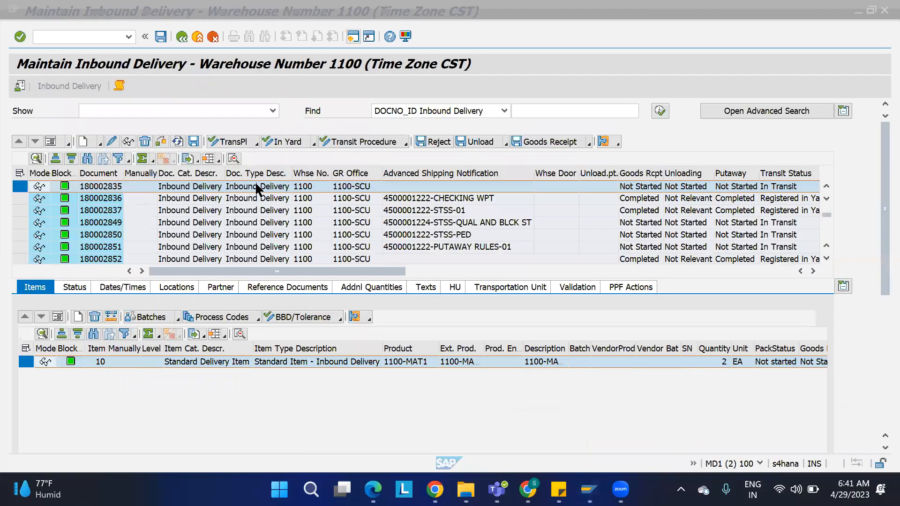
click(66, 11)
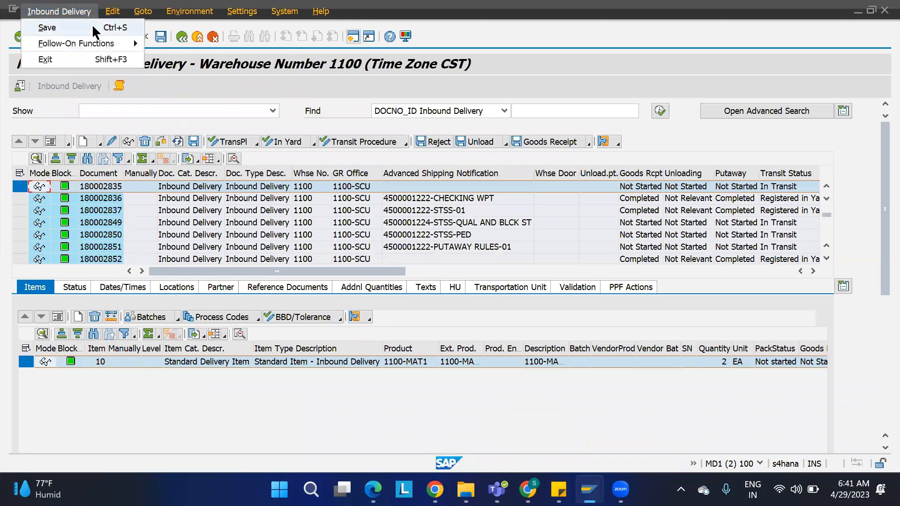
mouse_move(94, 43)
click(179, 57)
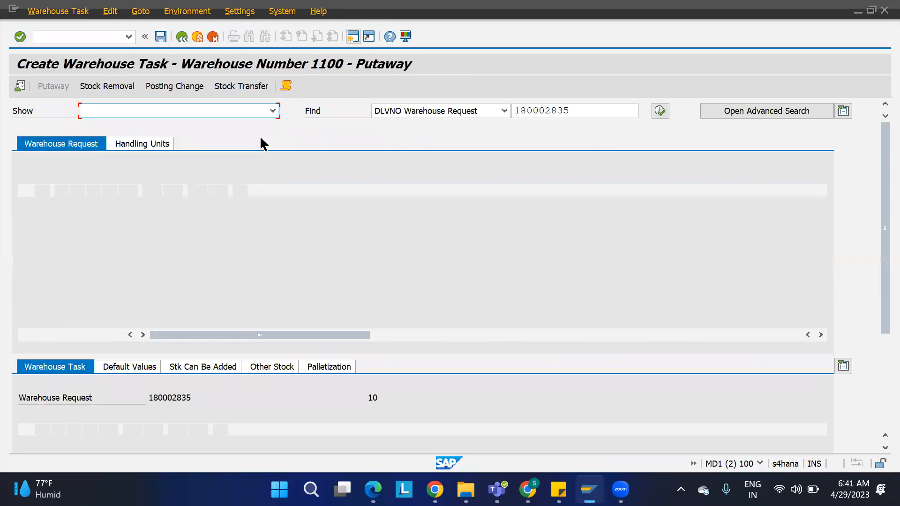
click(176, 177)
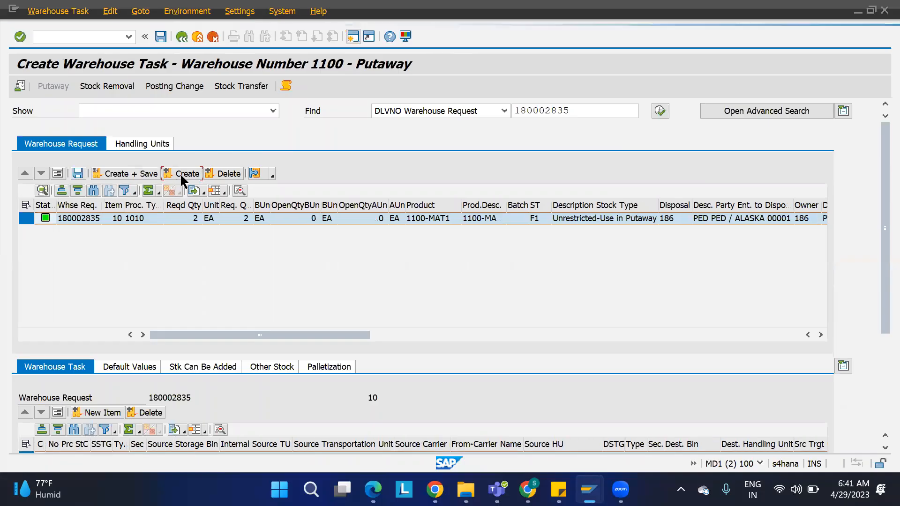
Check the warehouse task creation log for the queue determination messages and close it
click(286, 87)
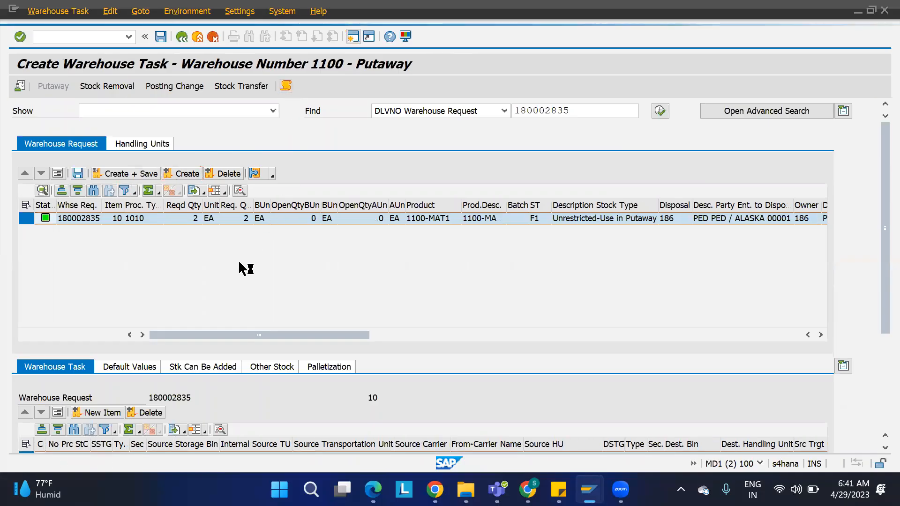
scroll(238, 266, down, 8)
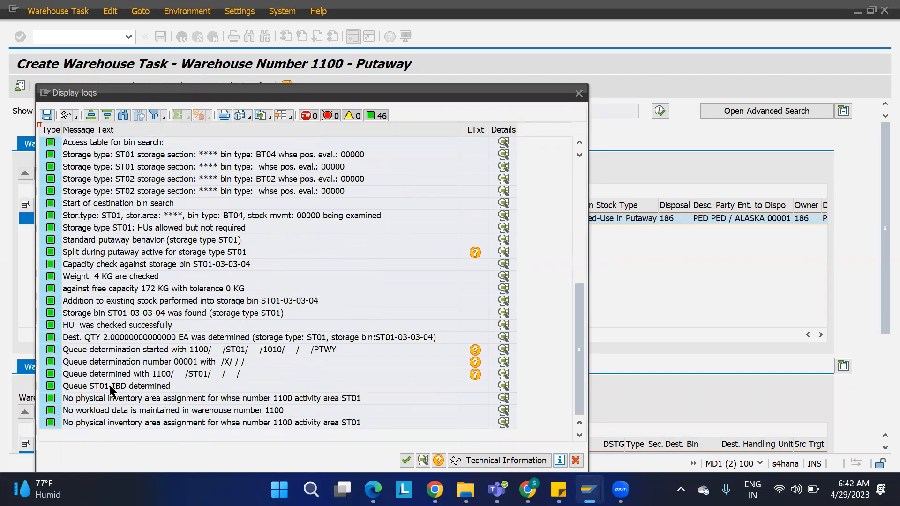
click(153, 375)
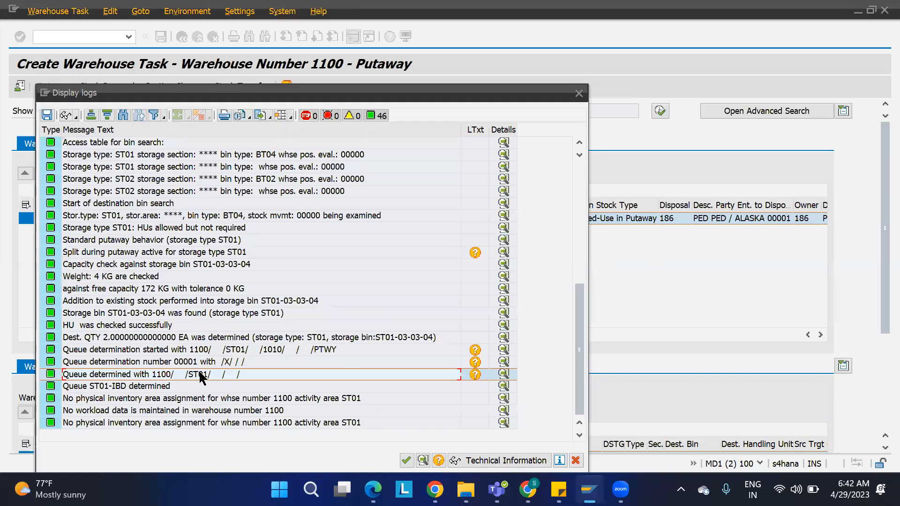
click(579, 94)
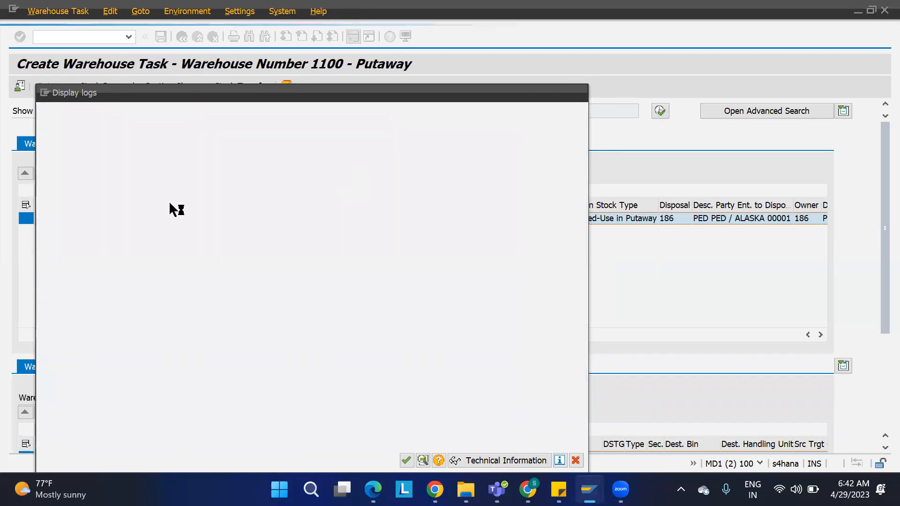
Create and save the putaway warehouse task, and check the queue of its warehouse order in task confirmation
click(137, 175)
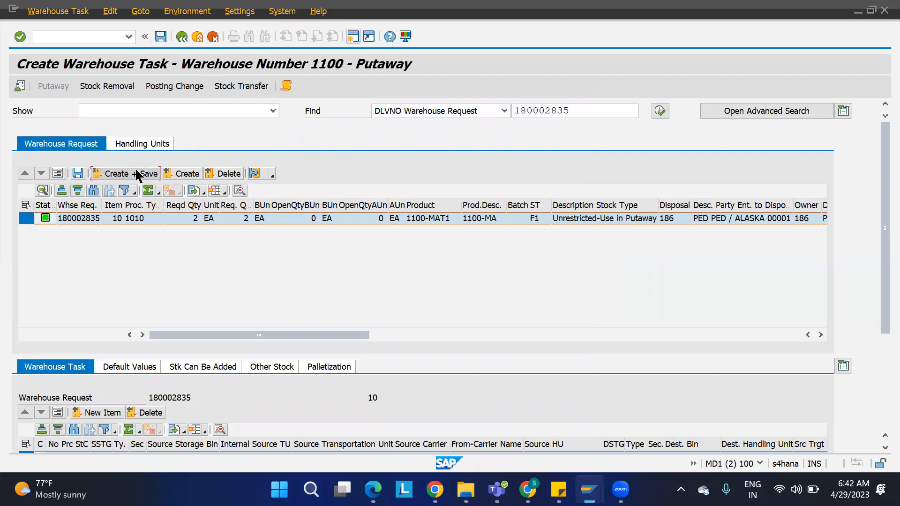
click(66, 13)
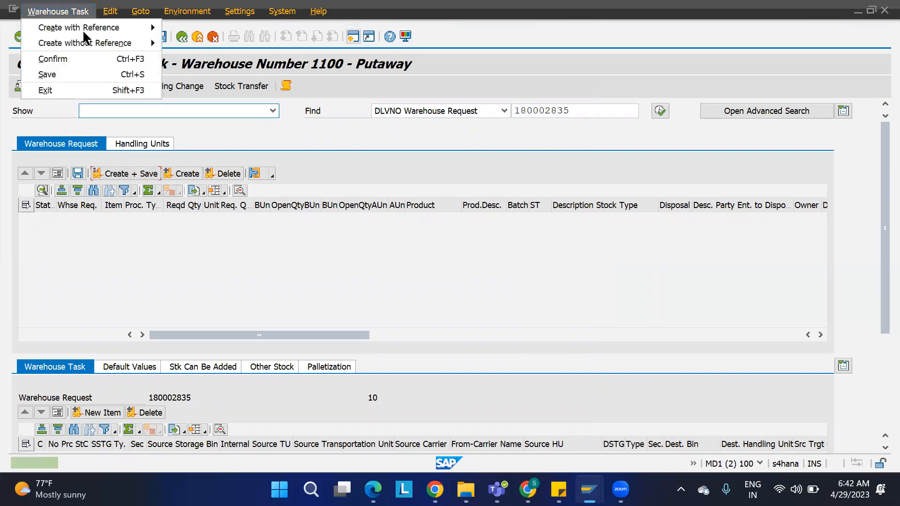
click(76, 58)
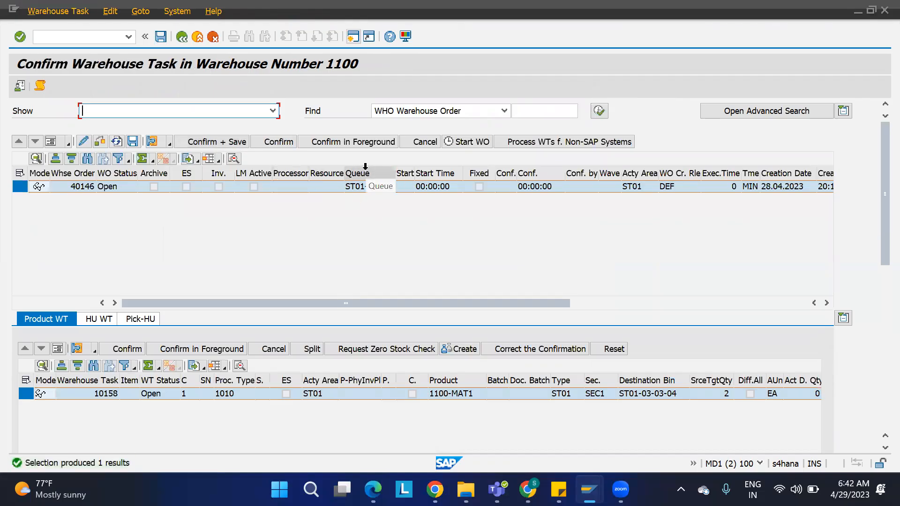
click(368, 173)
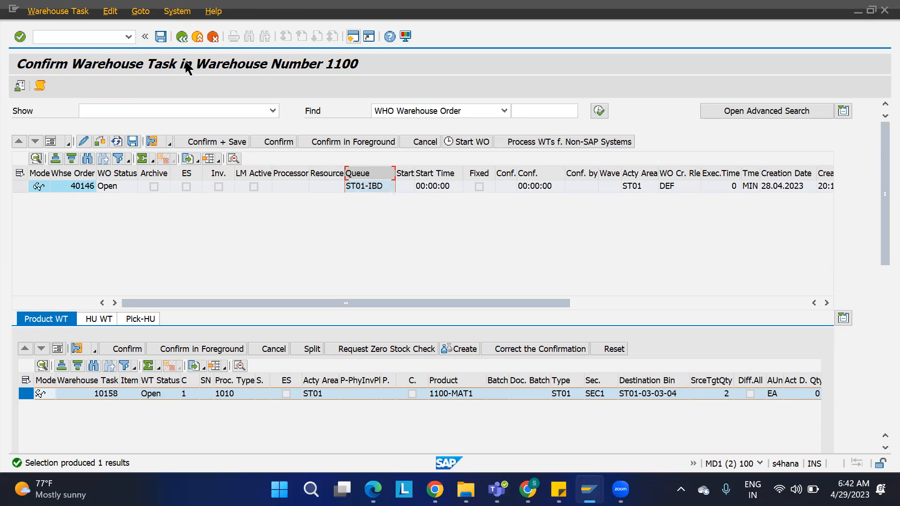
Cancel the open putaway warehouse order's task, save the cancellation and return to warehouse task creation
click(427, 144)
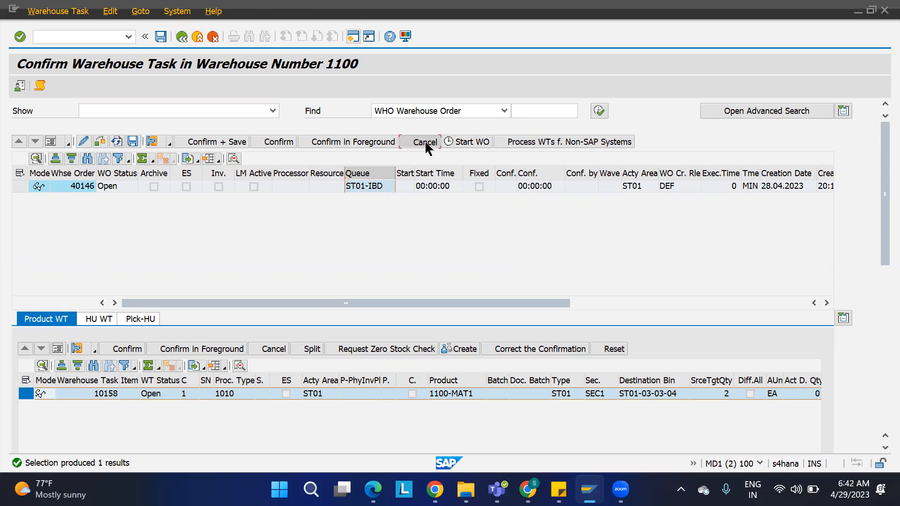
click(20, 186)
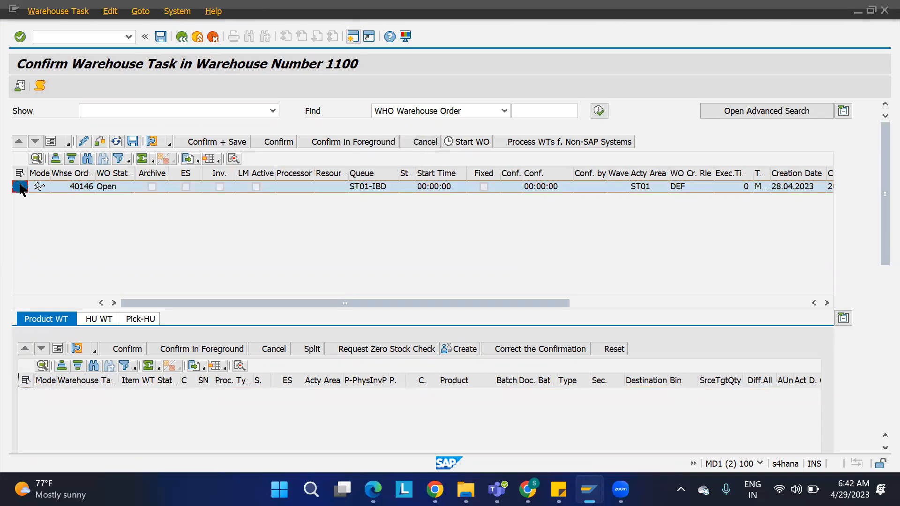
click(431, 141)
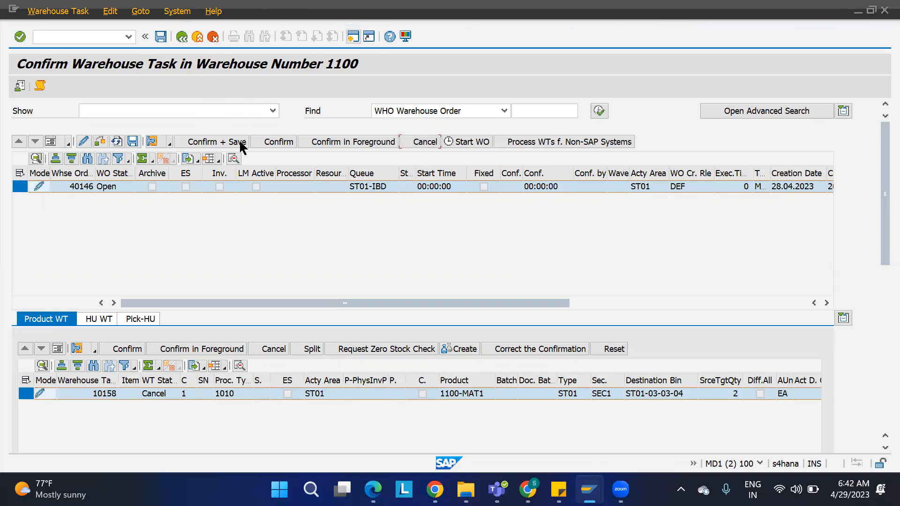
click(132, 141)
click(181, 38)
click(182, 37)
Switch to the customizing session and review the queues defined for warehouse 1100
mouse_move(589, 489)
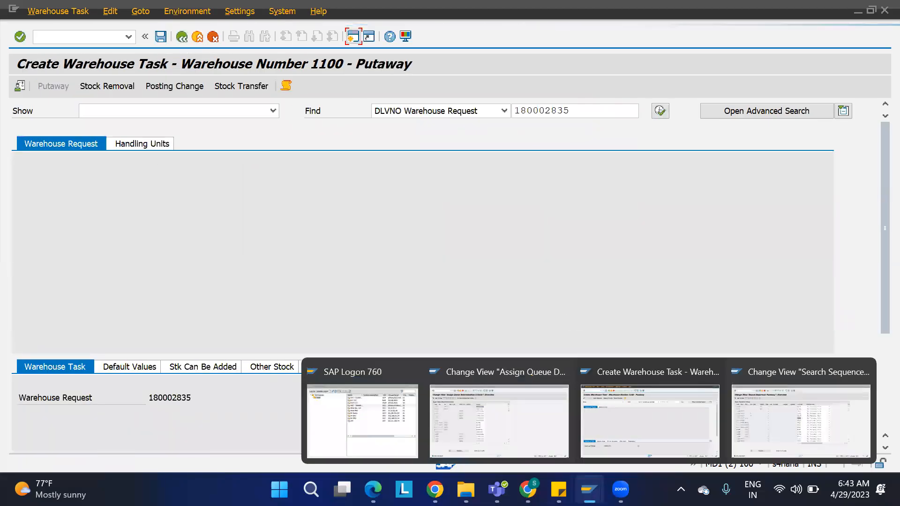
click(525, 422)
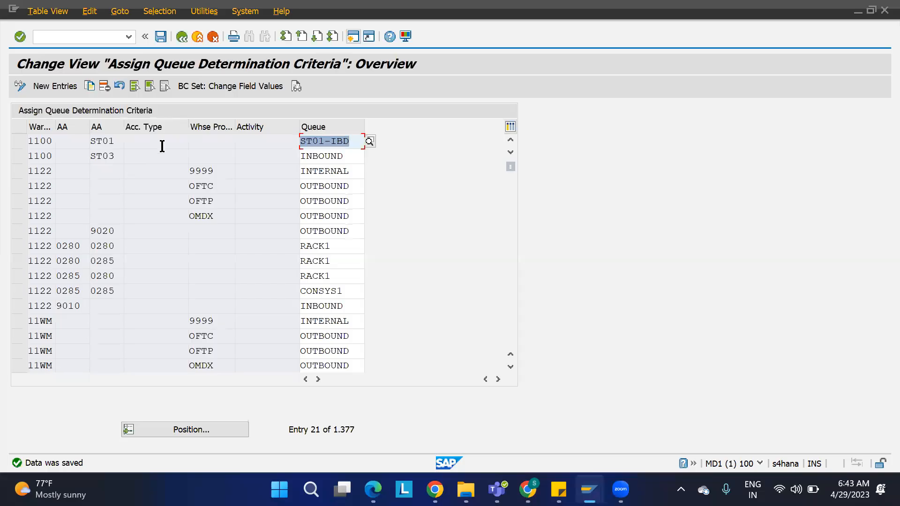
click(182, 37)
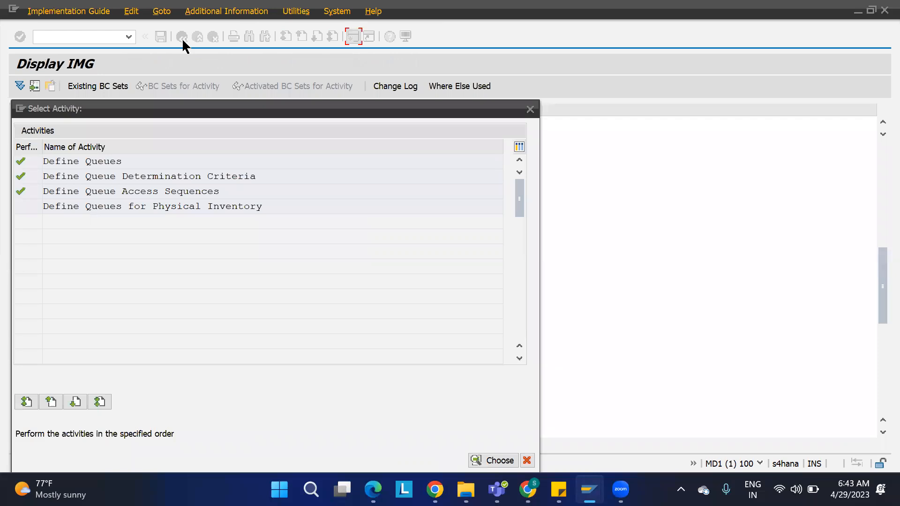
double_click(88, 160)
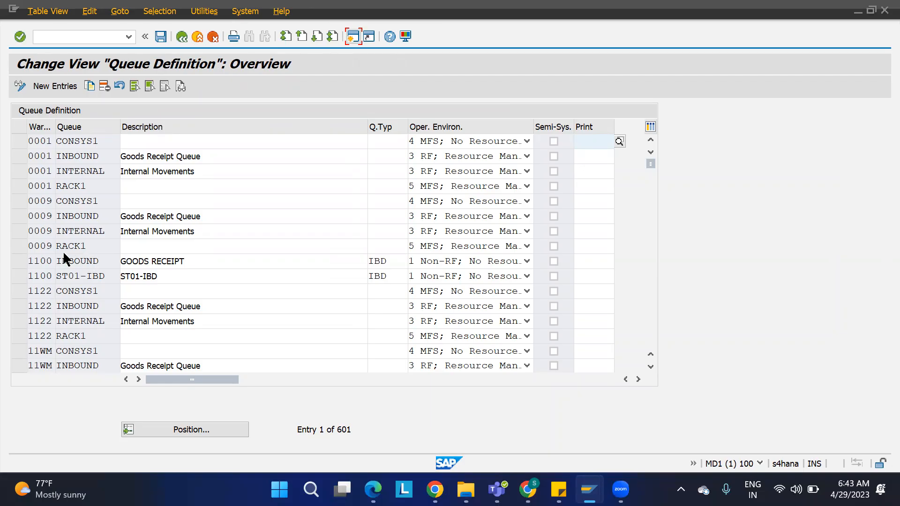
click(182, 36)
Try to delete warehouse 1100's ST01 and ST03 entries from the queue determination criteria, and leave without saving the changes
double_click(96, 176)
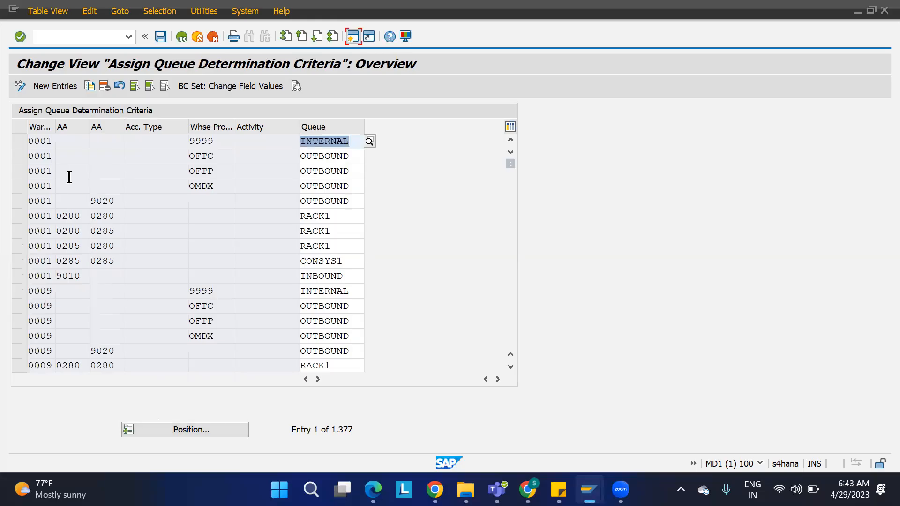
click(182, 430)
text(1100)
key(Return)
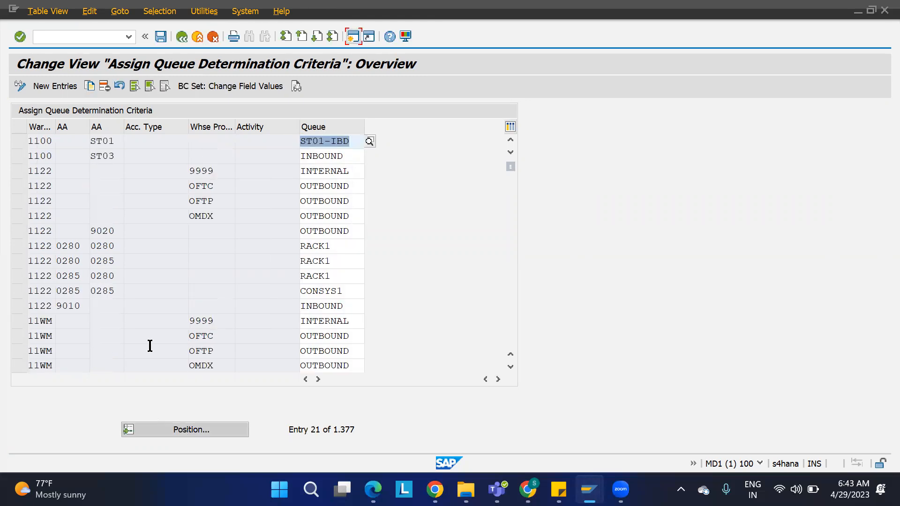
click(20, 141)
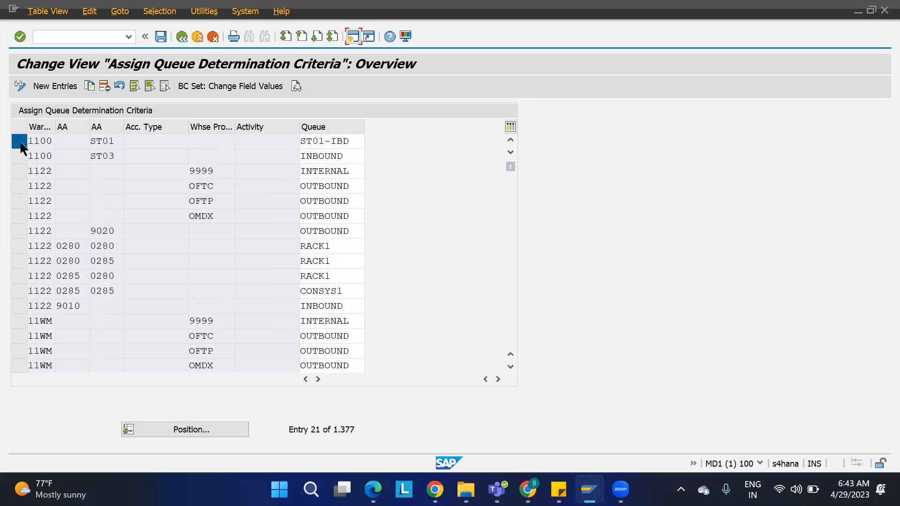
click(21, 156)
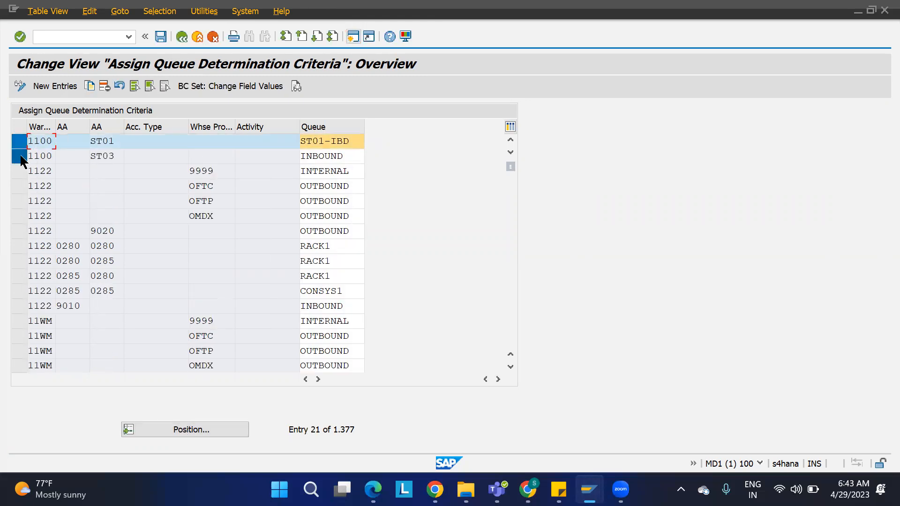
click(104, 85)
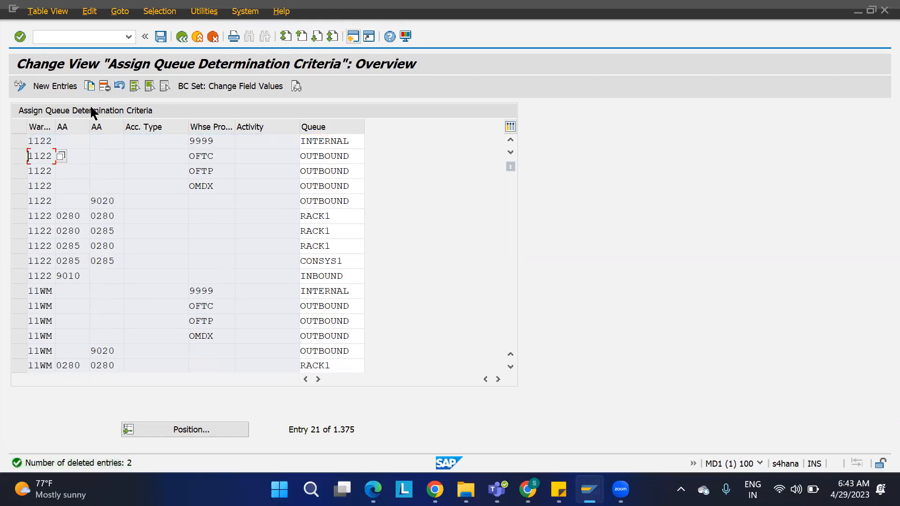
click(183, 38)
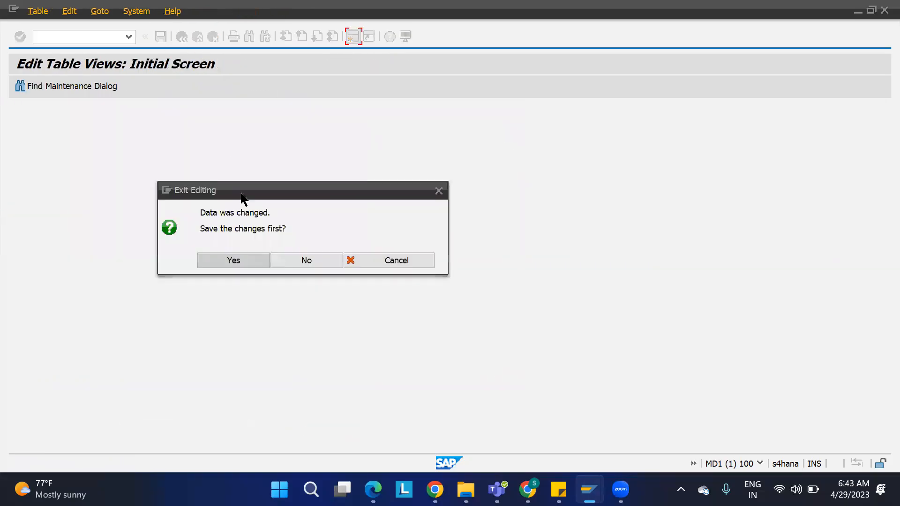
click(326, 258)
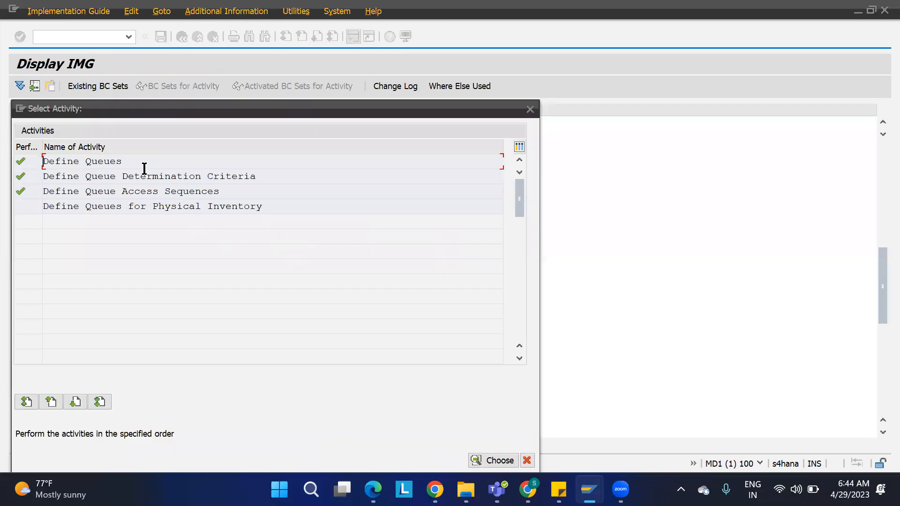
Open the queue determination criteria and position the list at the entries for warehouse 1100
double_click(134, 175)
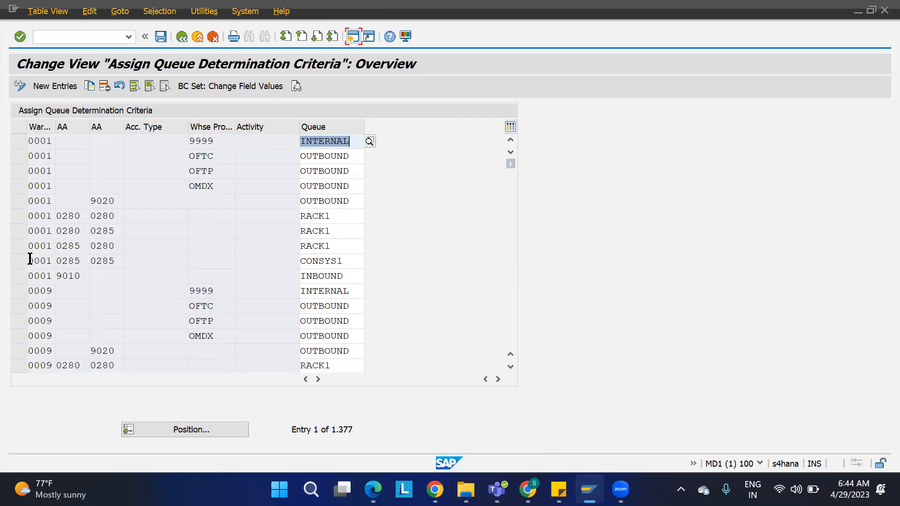
click(180, 430)
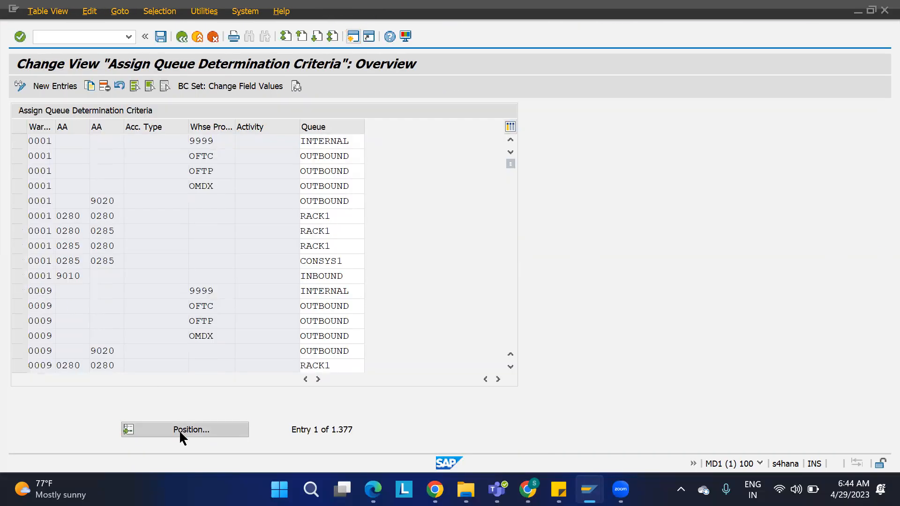
text(1100)
key(Return)
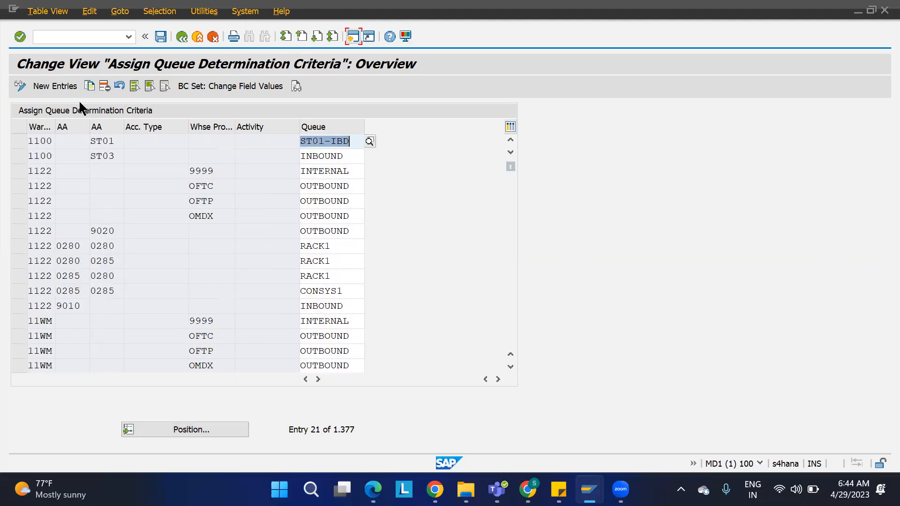
Add a queue determination entry for warehouse 1100 with warehouse process type 1010 and queue INBOUND
click(64, 86)
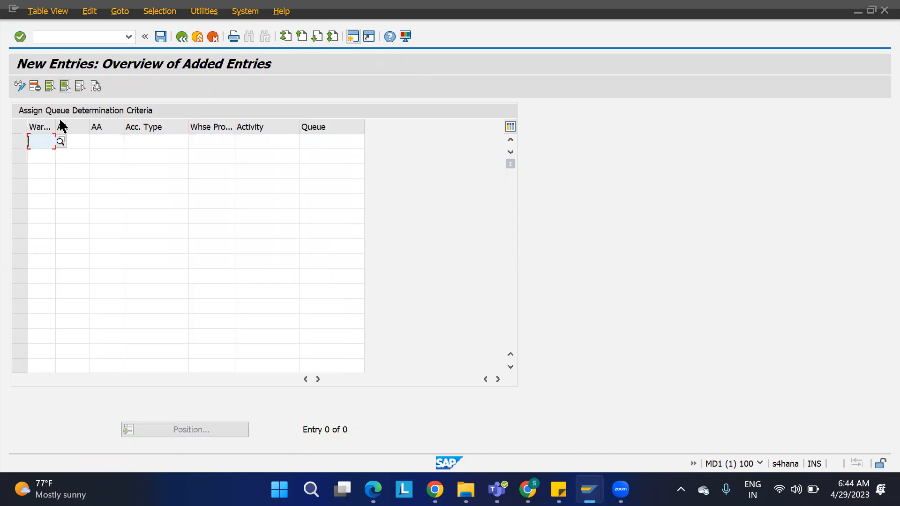
text(1100)
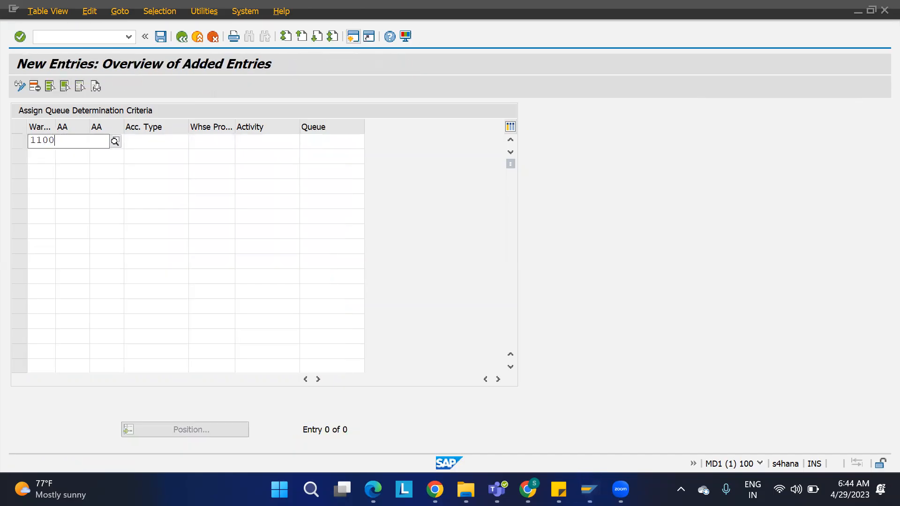
click(215, 141)
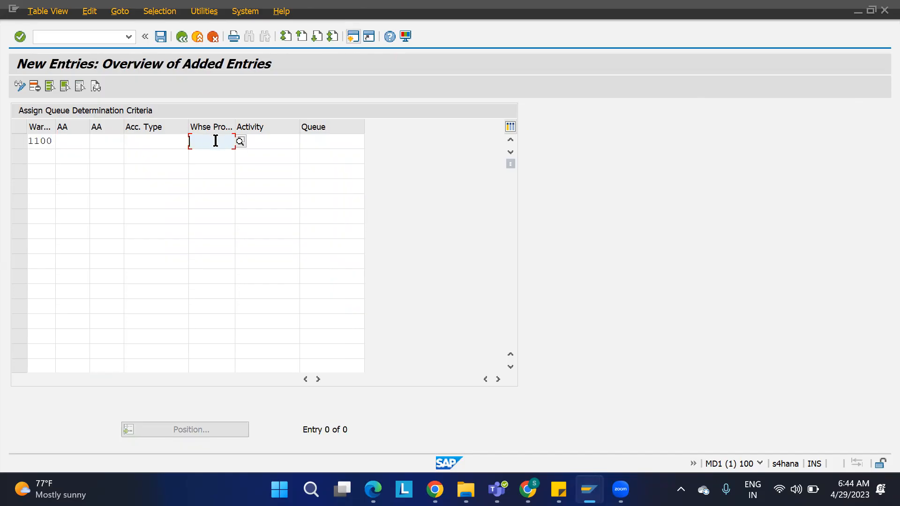
click(319, 141)
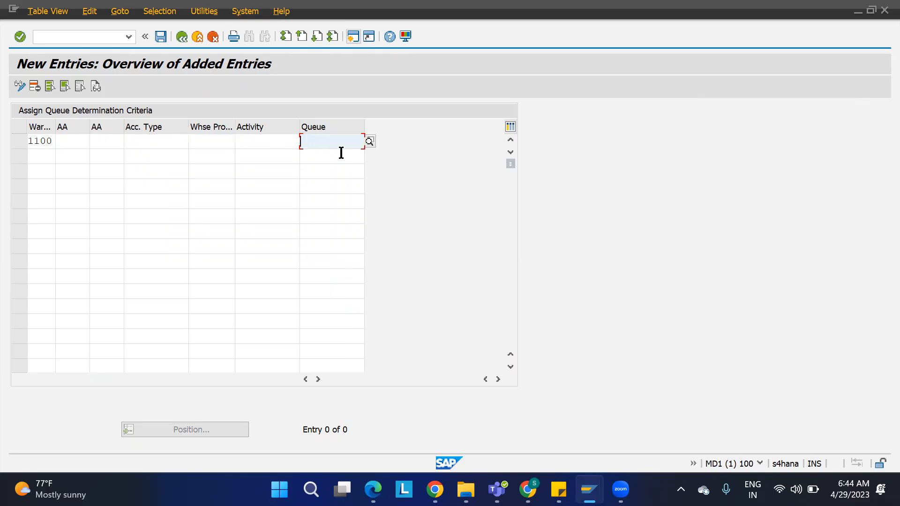
click(209, 139)
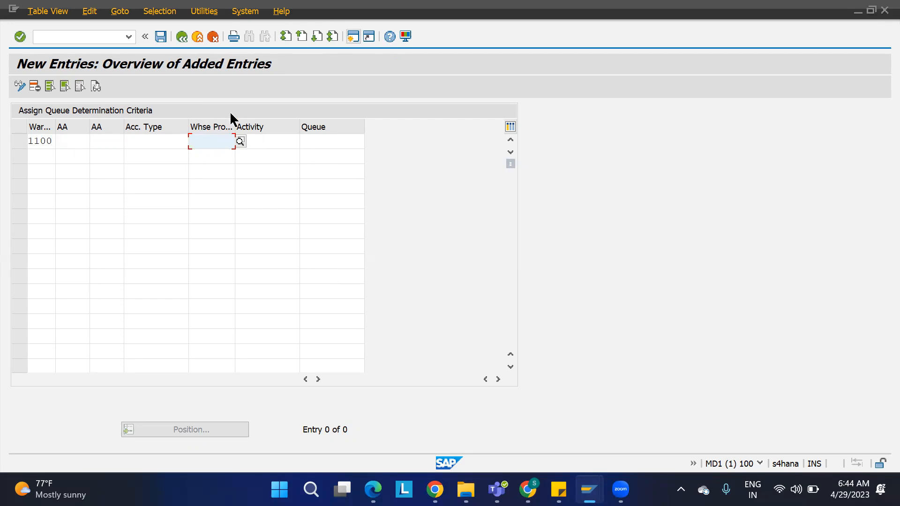
click(271, 139)
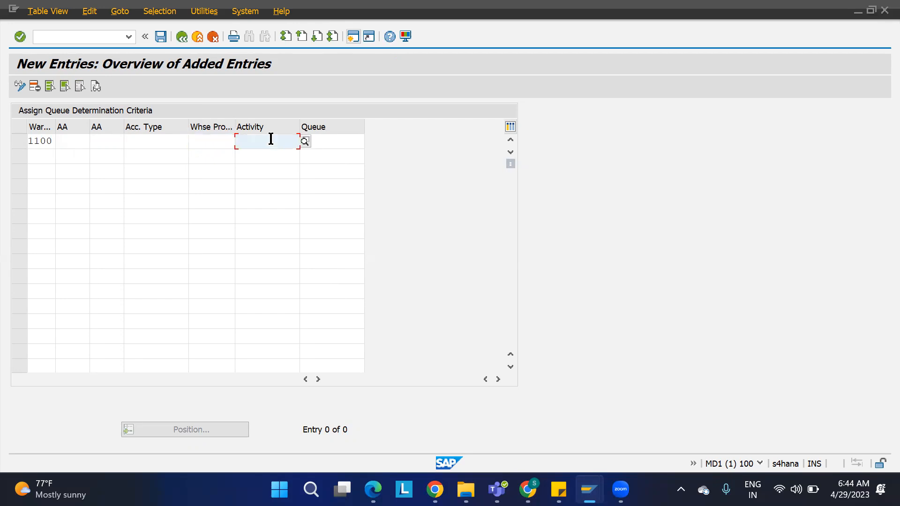
click(204, 142)
text(1010)
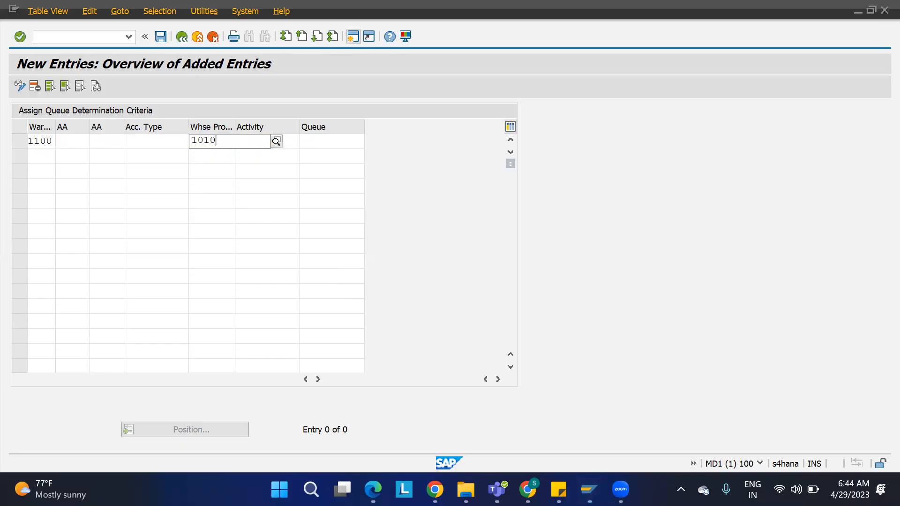
click(318, 140)
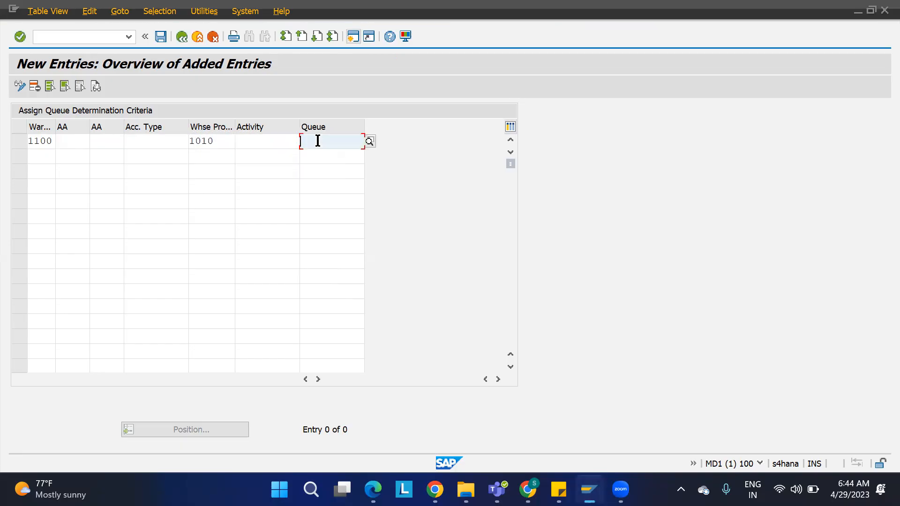
click(368, 139)
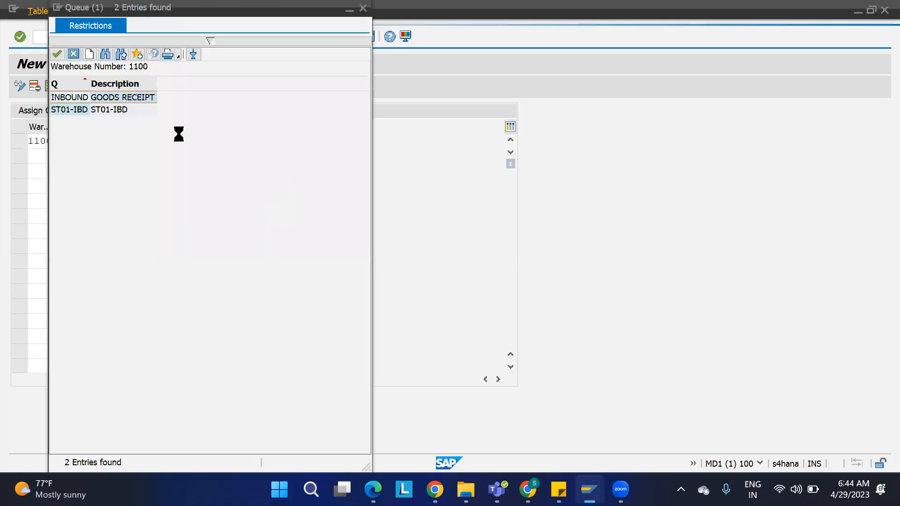
double_click(83, 97)
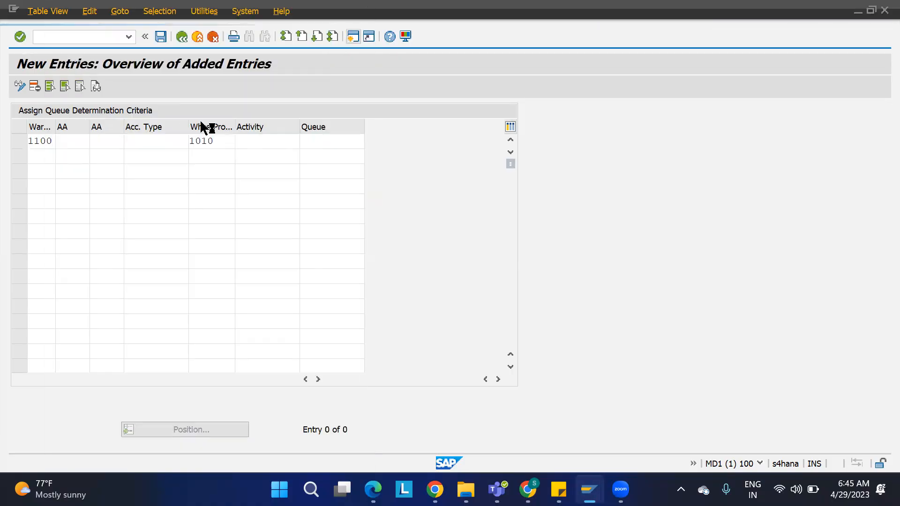
Save the new criteria entry under the EWM PROJECT customizing request and return to the queue activity list
click(164, 38)
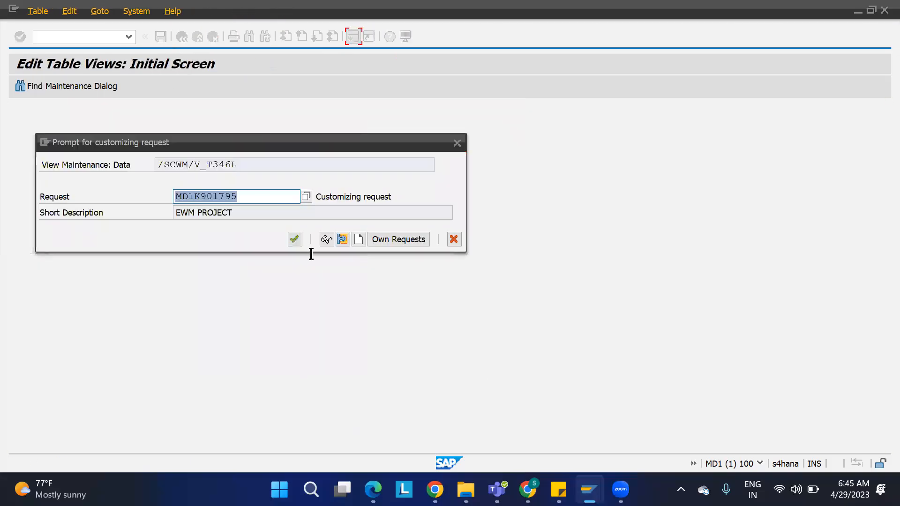
click(295, 239)
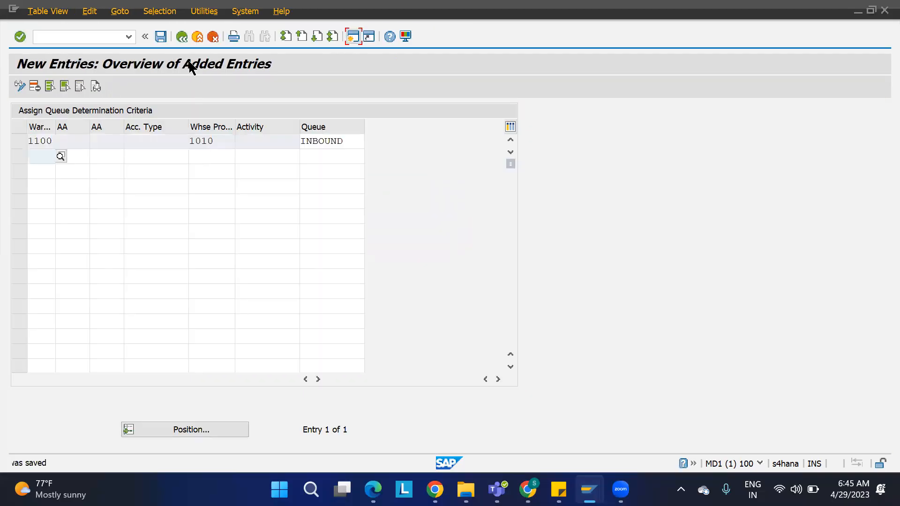
click(182, 37)
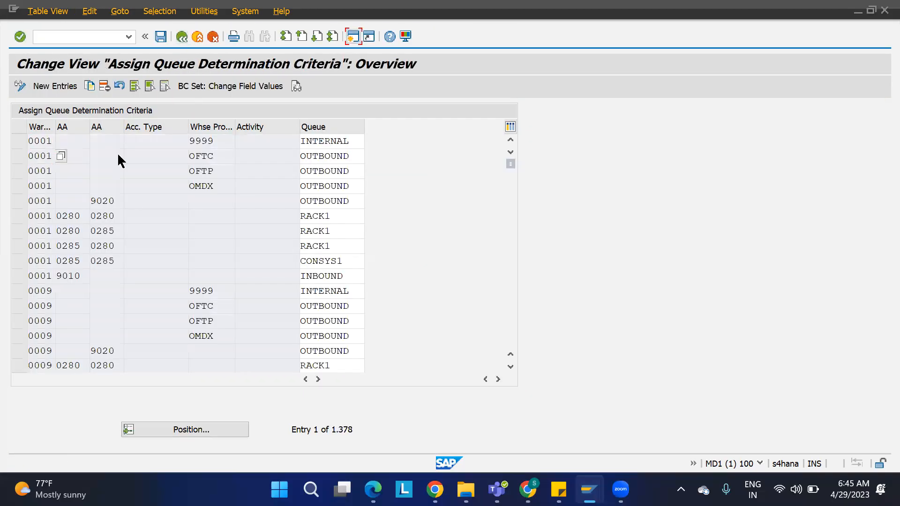
click(181, 37)
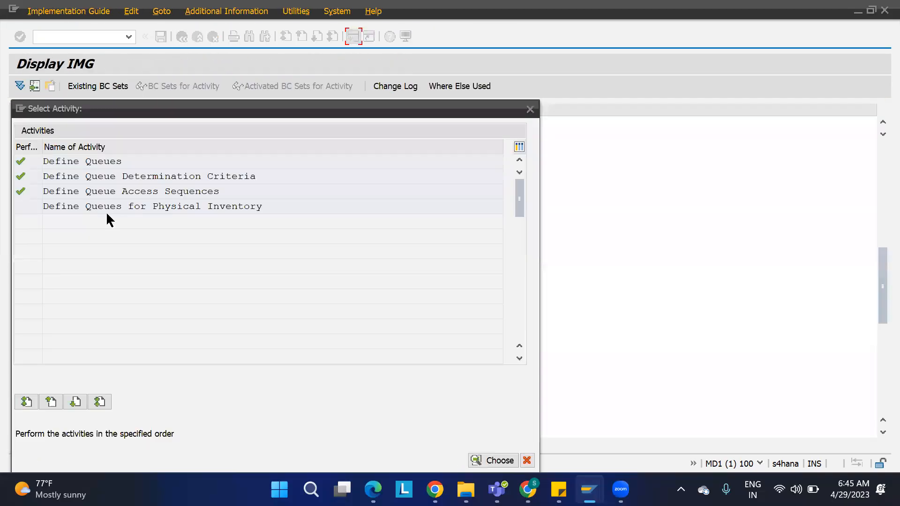
In the queue access sequences, switch warehouse 1100's sequence 1 from destination area to process type and save under the EWM PROJECT request
double_click(103, 190)
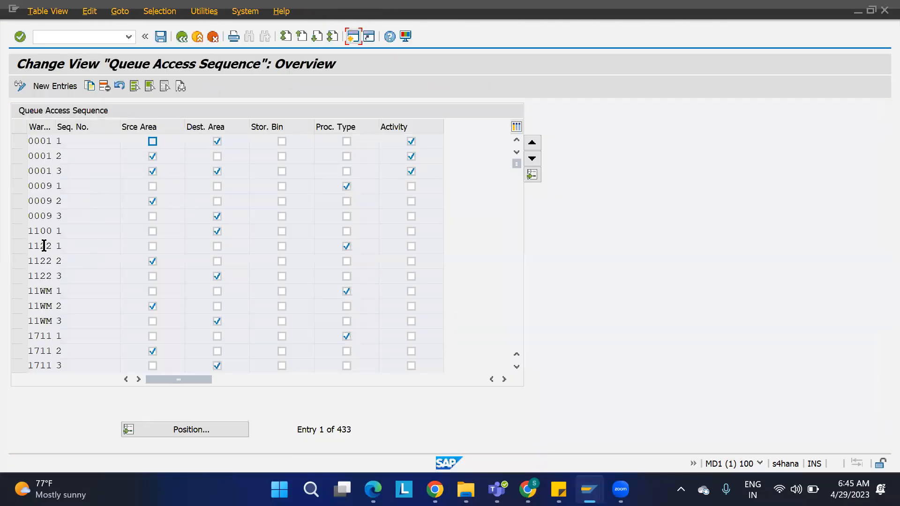
click(217, 231)
click(346, 232)
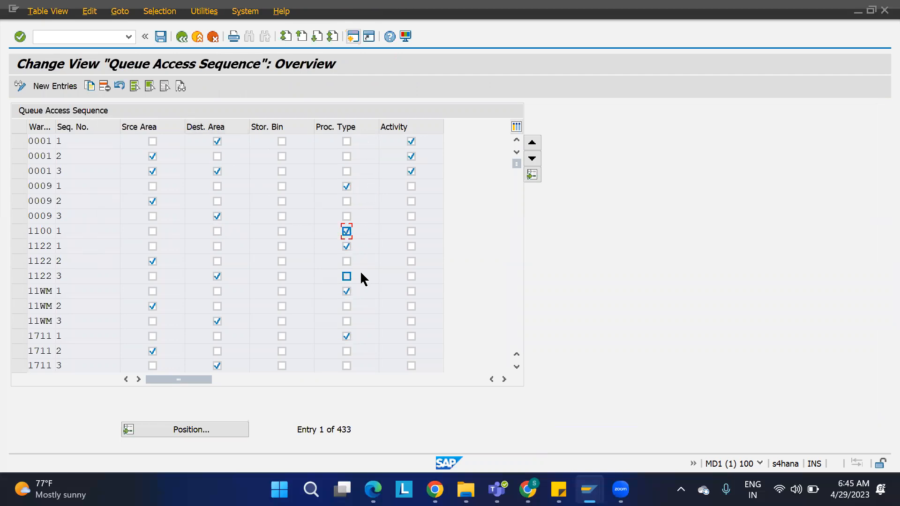
click(162, 37)
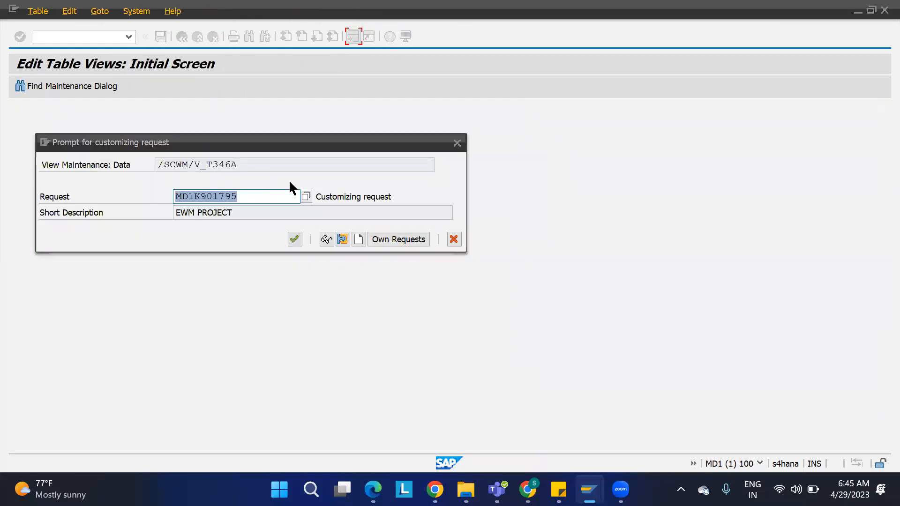
click(295, 239)
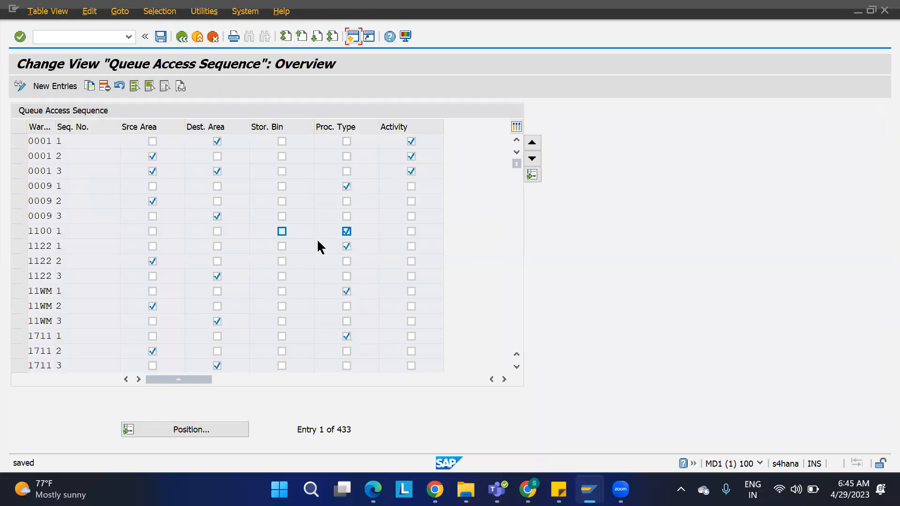
Switch to the inbound delivery session and open warehouse task creation for the selected delivery of product 1100-MAT1
mouse_move(589, 490)
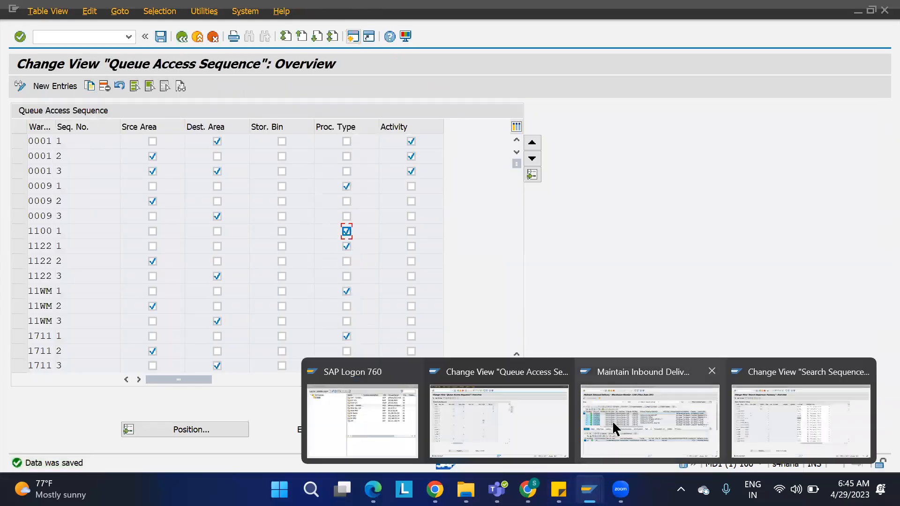
click(616, 427)
click(86, 11)
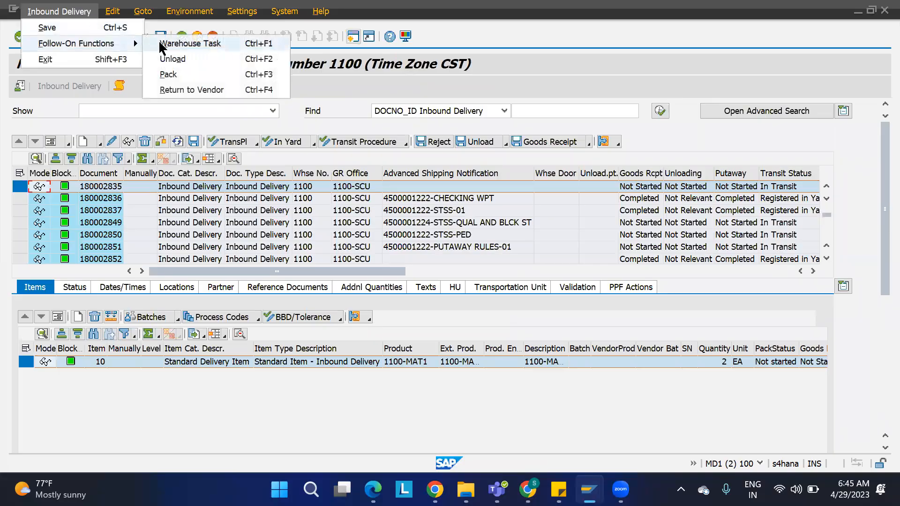
click(160, 43)
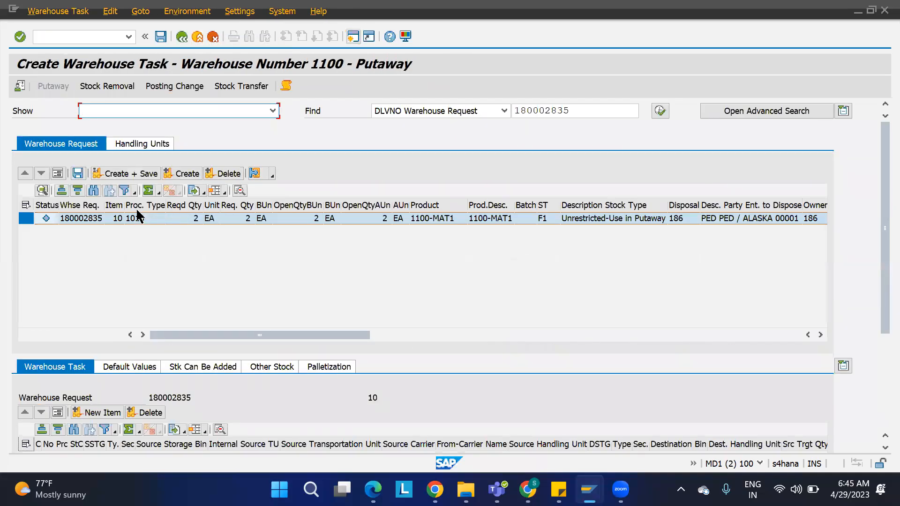
Check the process type of the warehouse request item for 1100-MAT1 and create its putaway warehouse task
click(138, 217)
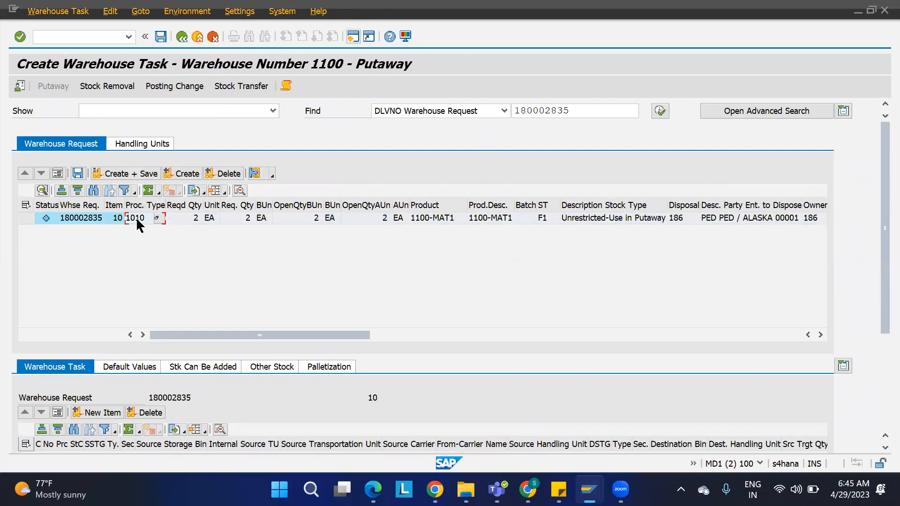
click(28, 218)
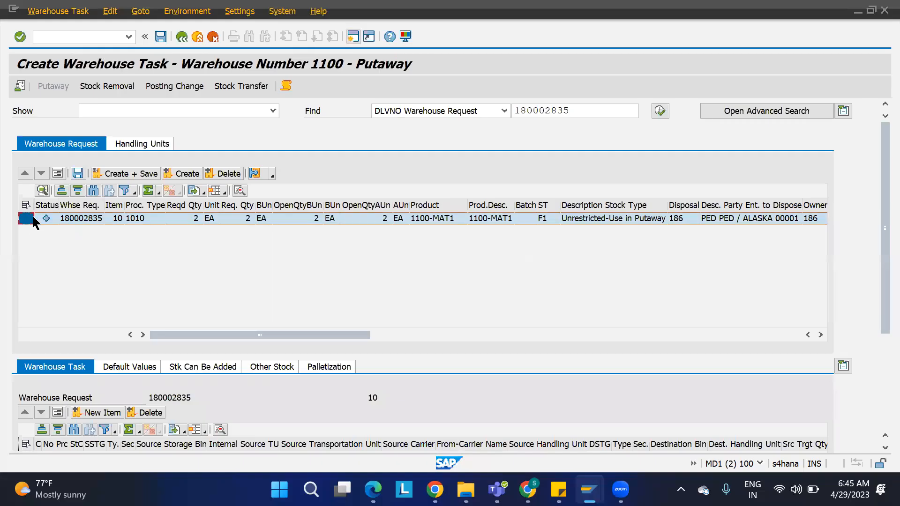
click(187, 174)
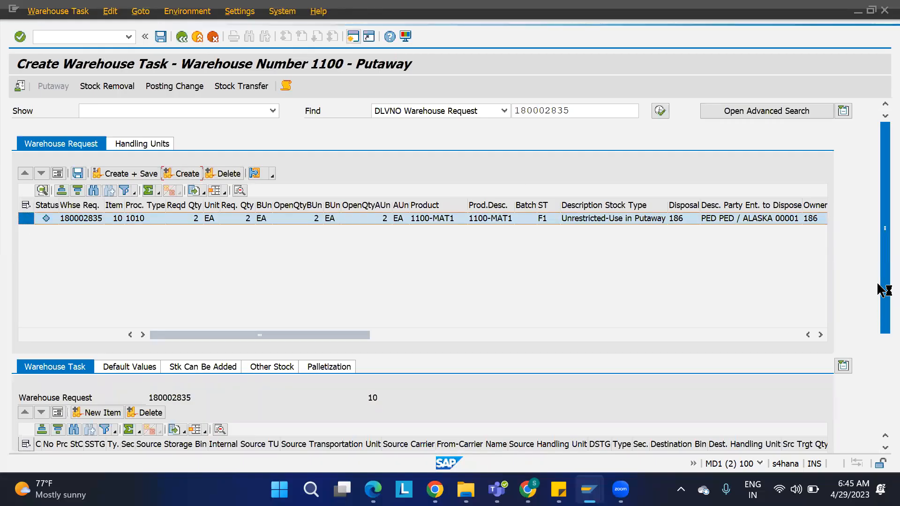
drag(878, 282, 878, 366)
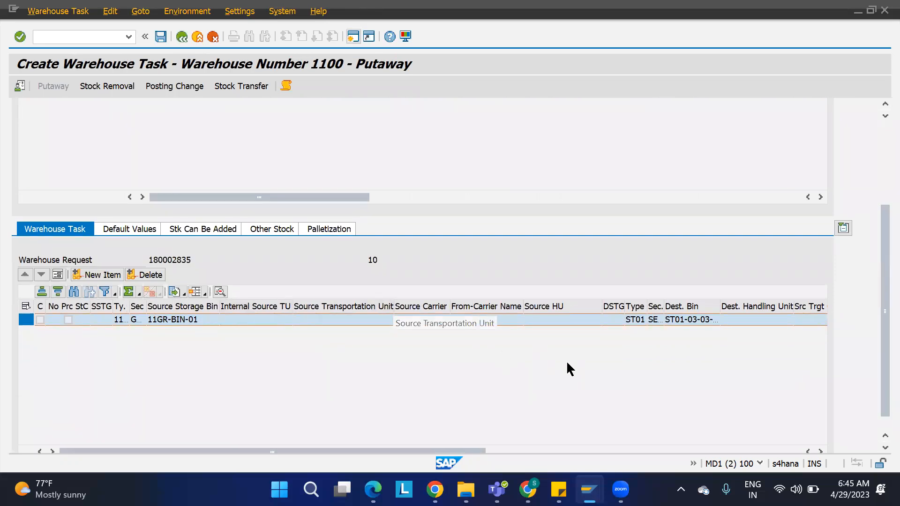
Display the warehouse task creation log and examine the queue determination messages for the putaway
scroll(876, 140, up, 3)
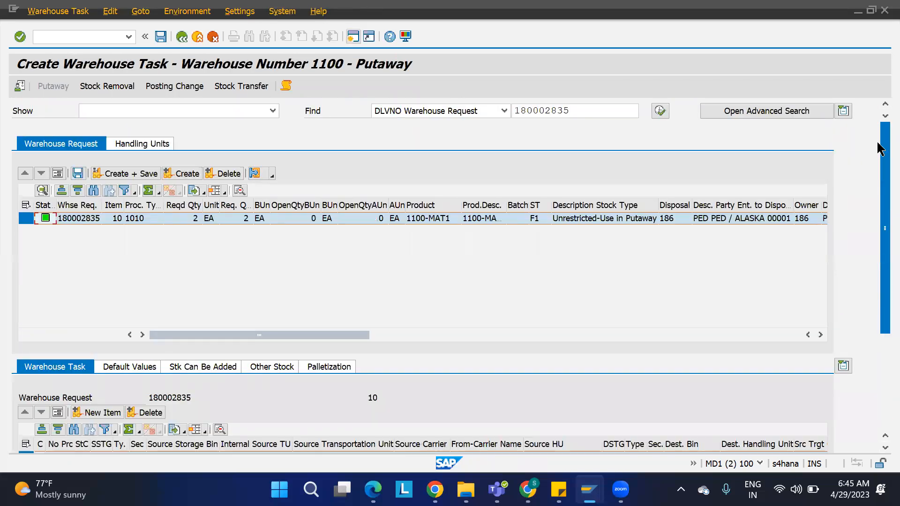
click(287, 86)
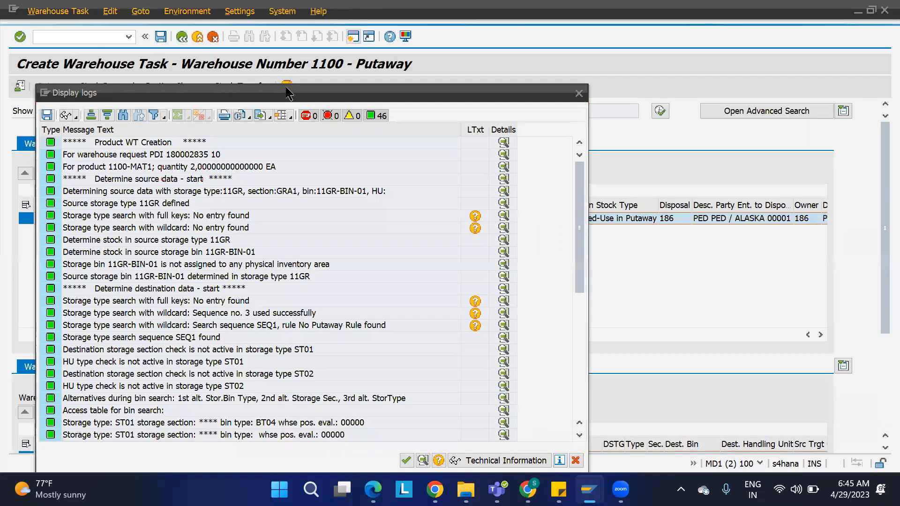
scroll(244, 333, down, 8)
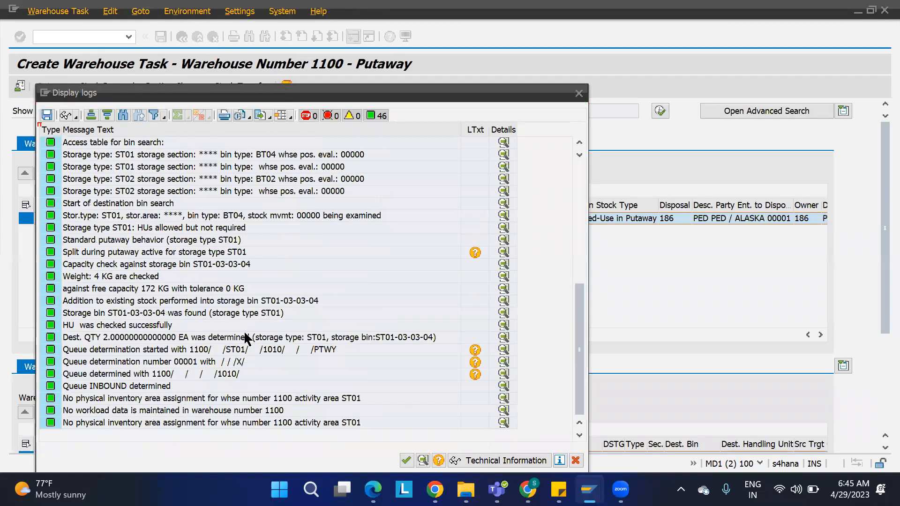
click(162, 375)
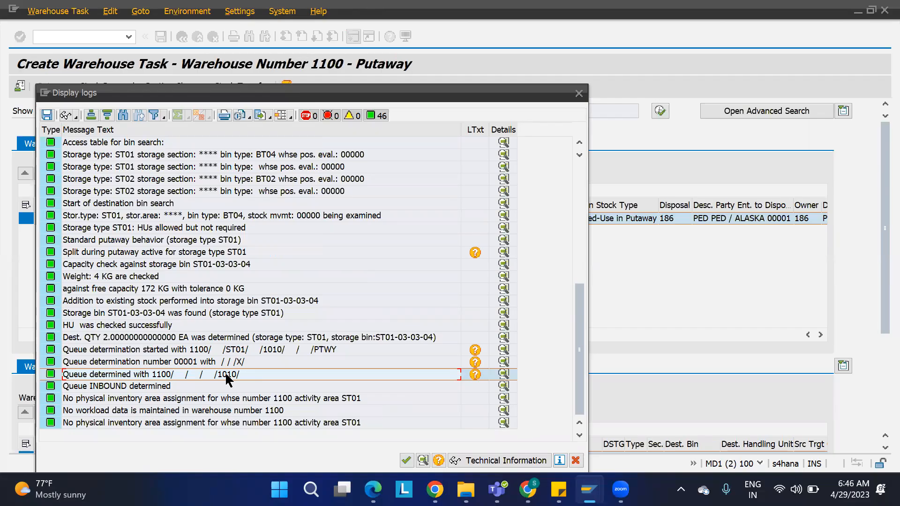
click(102, 390)
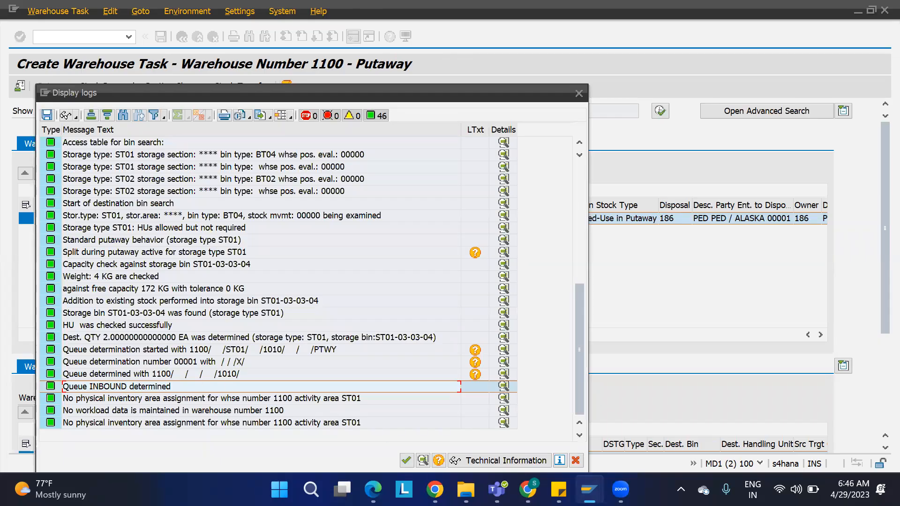
Switch to the customizing session, open Define Queue Determination Criteria and locate the entries for warehouse 1100
mouse_move(589, 489)
click(506, 435)
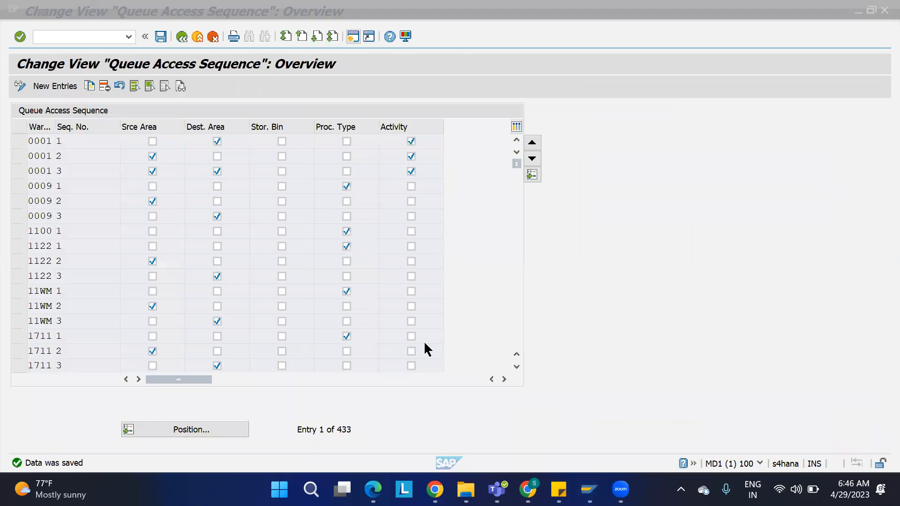
click(181, 38)
double_click(89, 177)
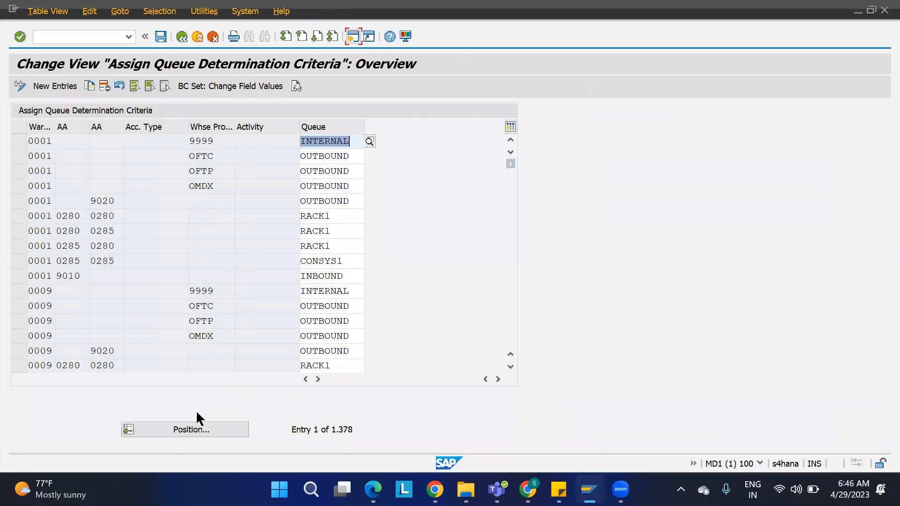
click(191, 429)
text(1100)
key(Return)
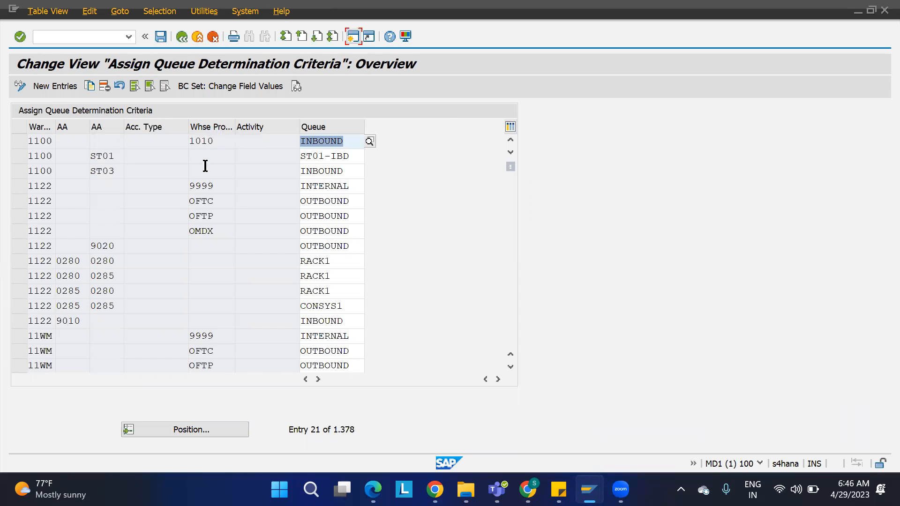
click(215, 143)
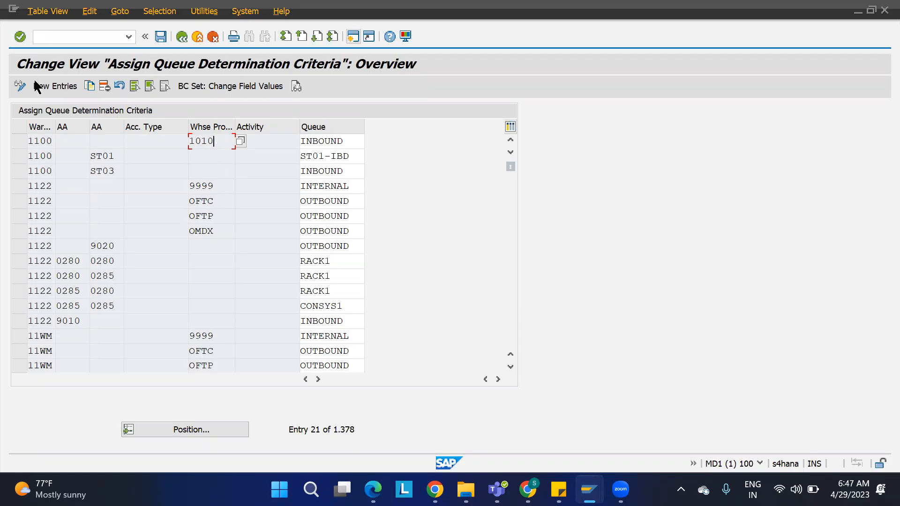
Add a queue determination entry for warehouse 1100 with activity PTWY and queue INBOUND, saving it under customizing request MD1K901795
click(56, 86)
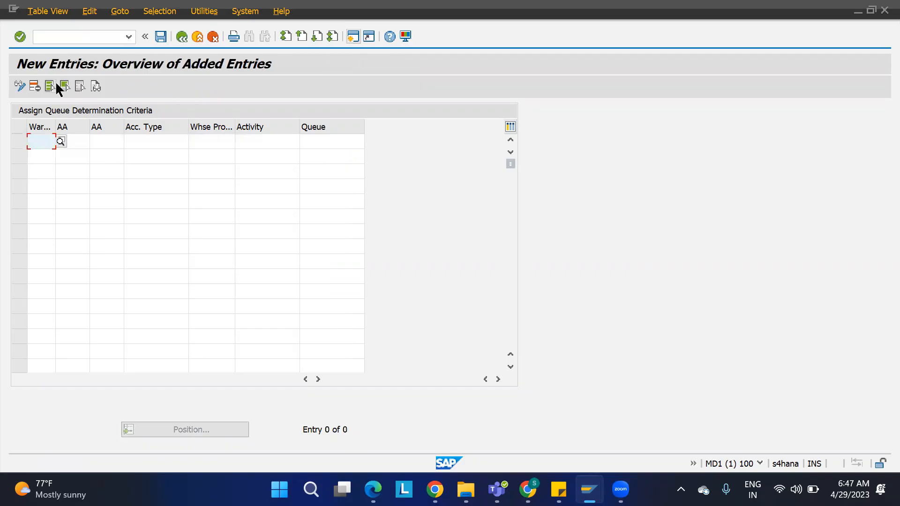
text(1100)
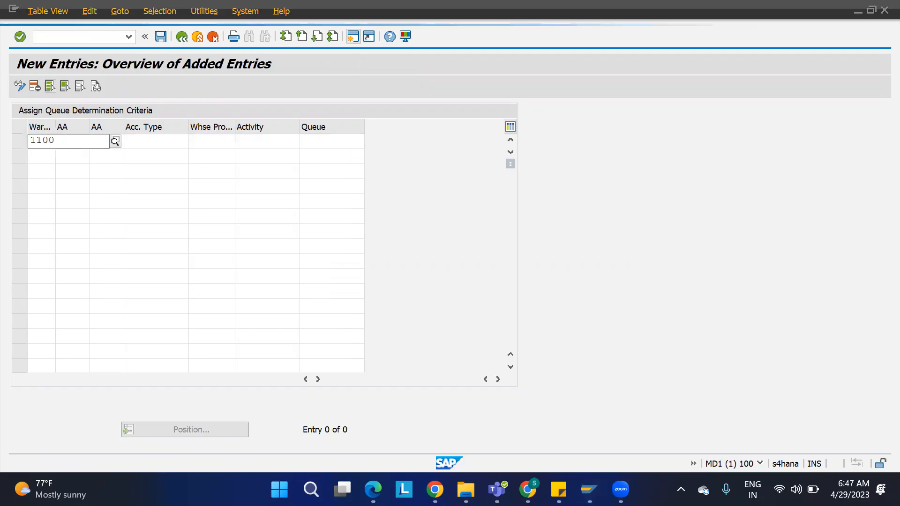
click(260, 142)
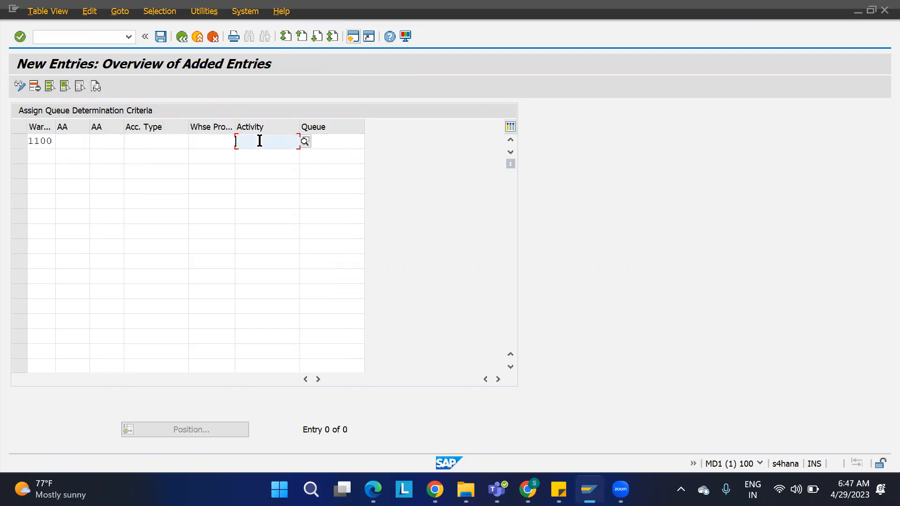
click(304, 145)
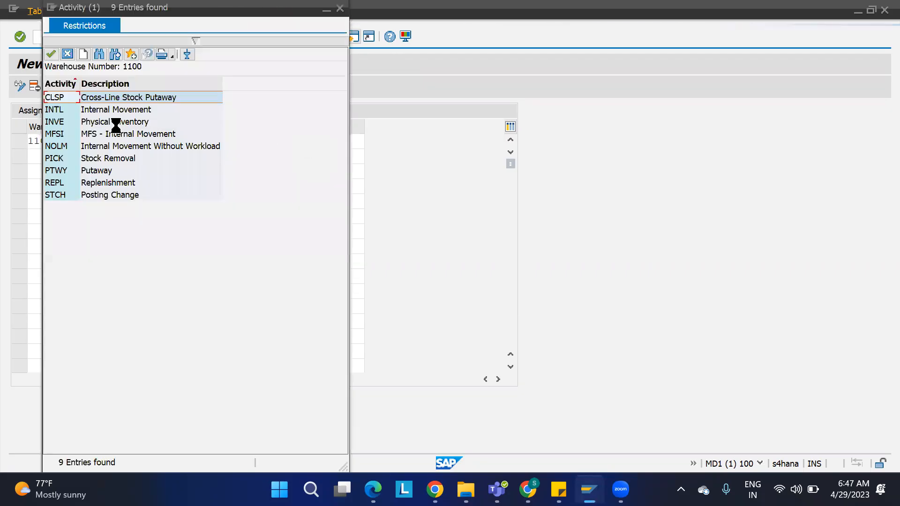
double_click(89, 170)
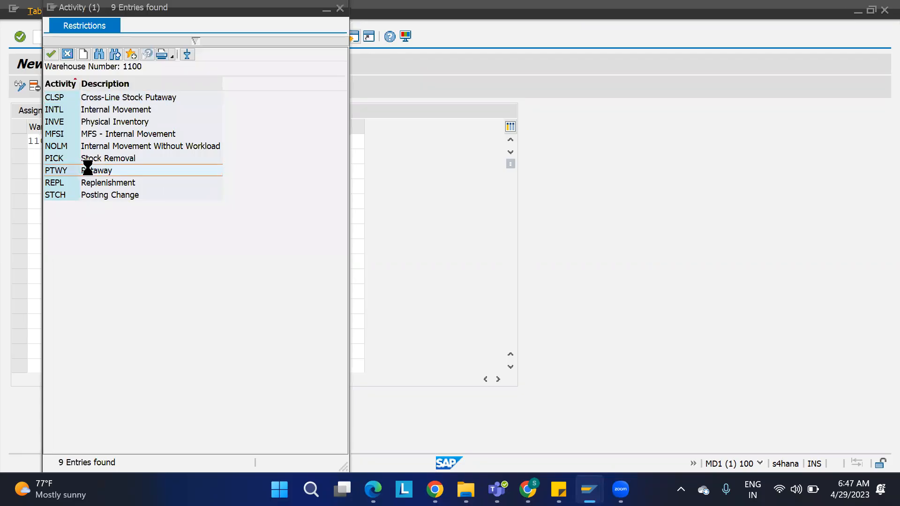
click(335, 137)
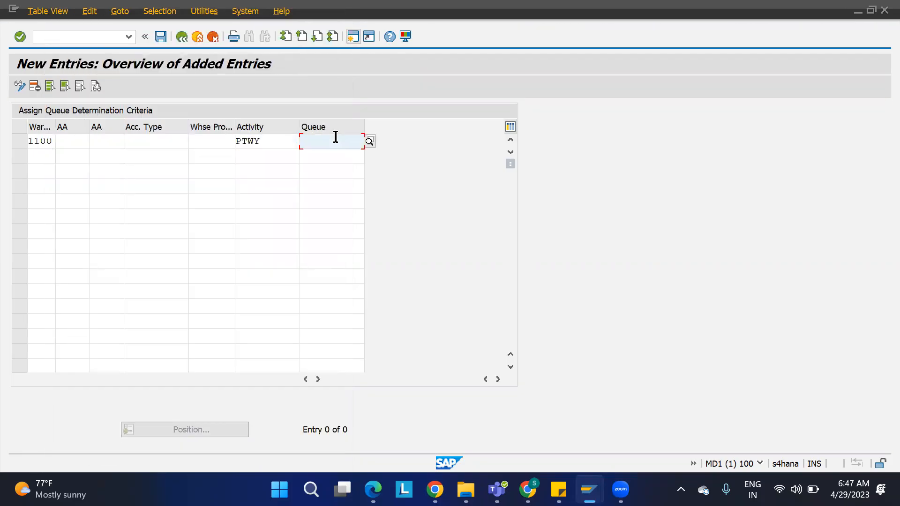
click(370, 141)
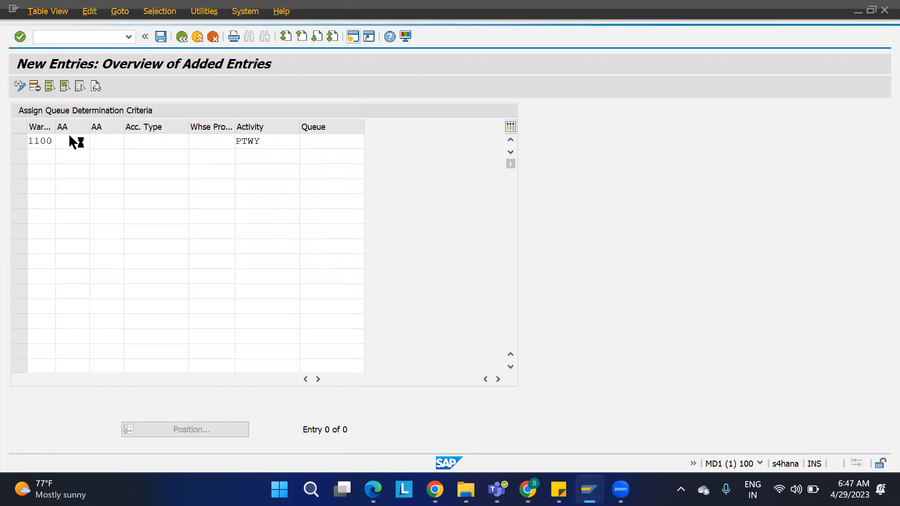
double_click(70, 97)
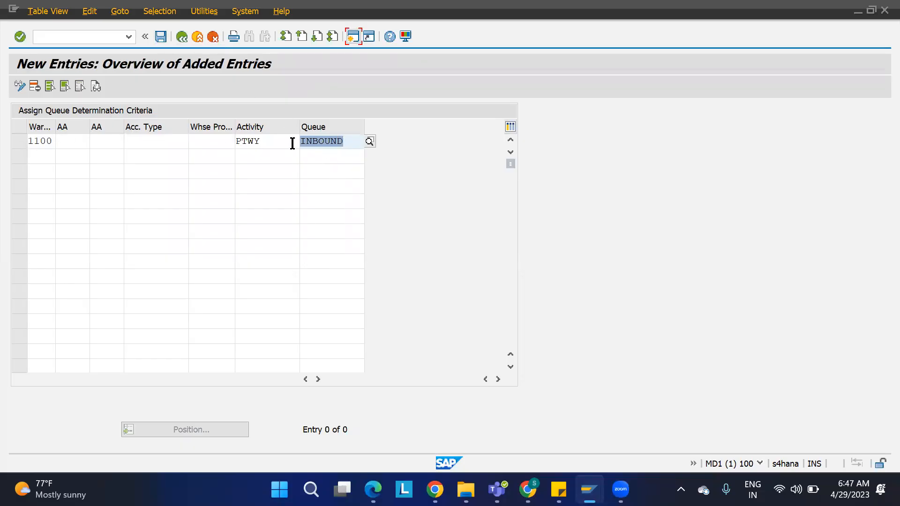
click(161, 36)
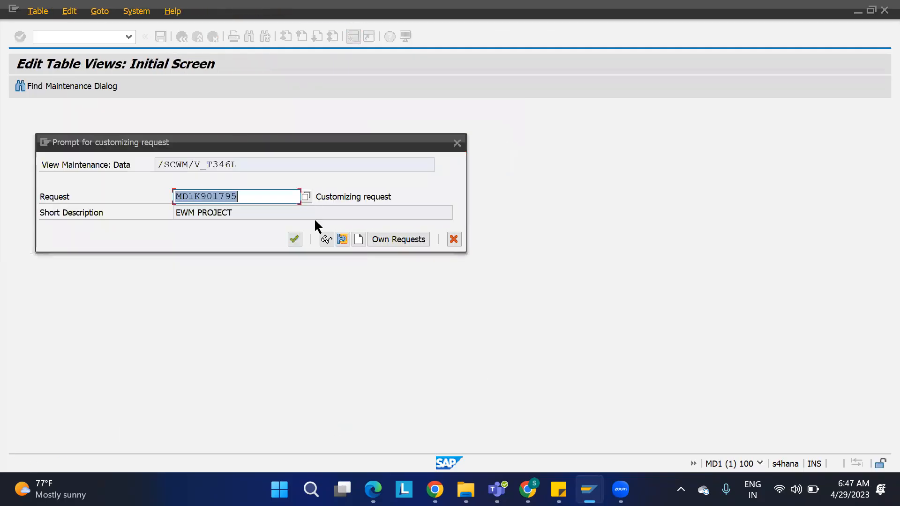
click(294, 239)
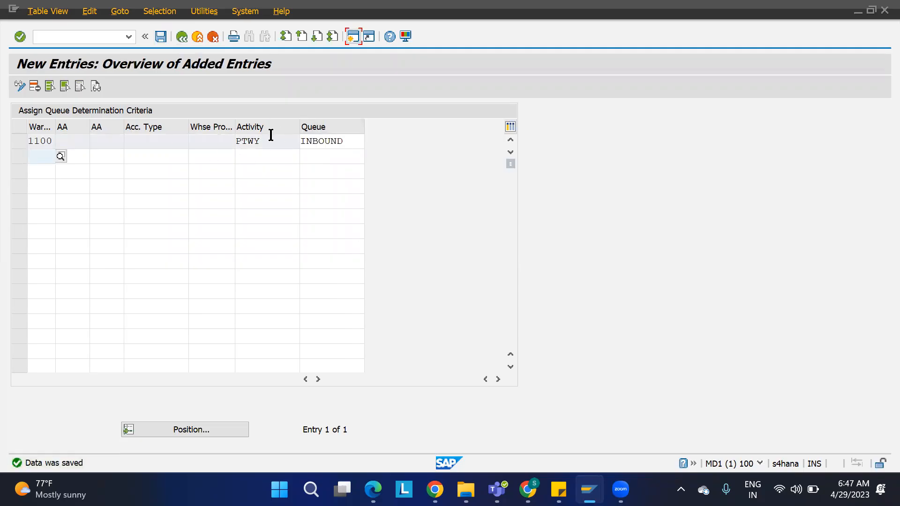
In Define Queue Access Sequences, make warehouse 1100 sequence 1 use Activity instead of Proc. Type, saving under request MD1K901795
click(182, 37)
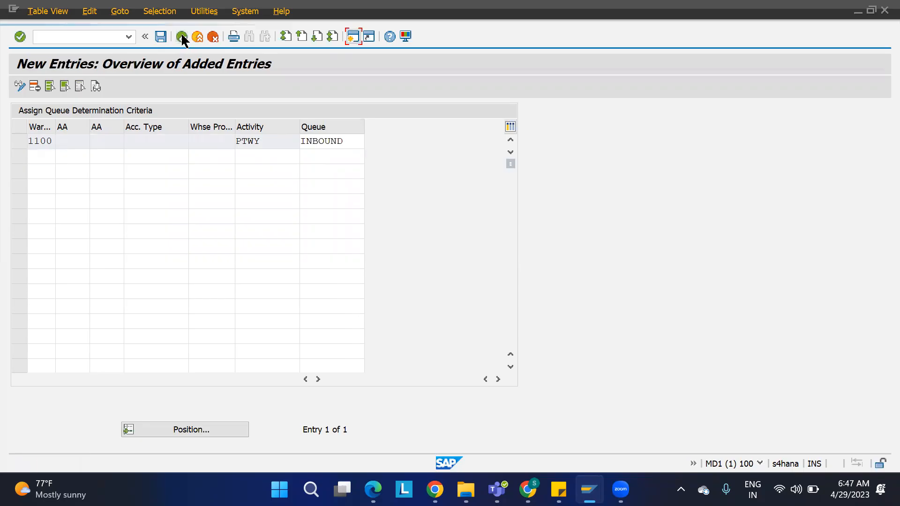
click(182, 37)
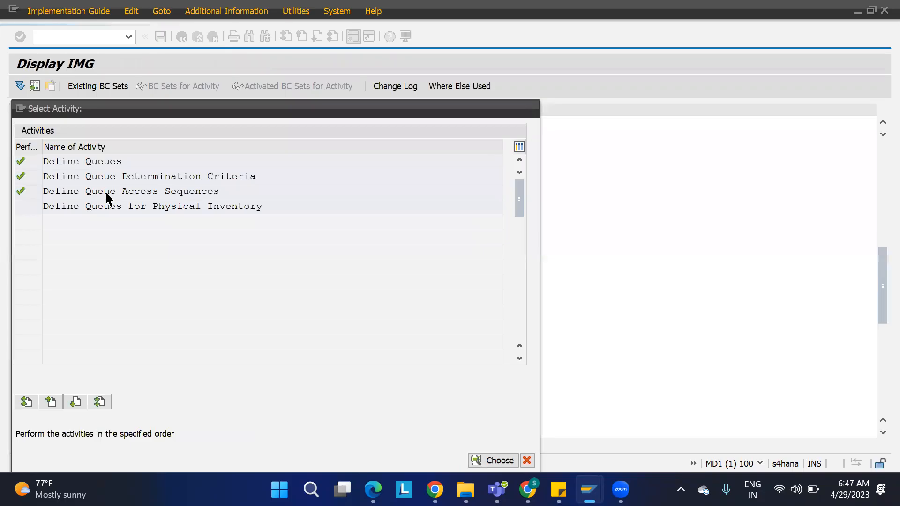
double_click(105, 191)
click(351, 192)
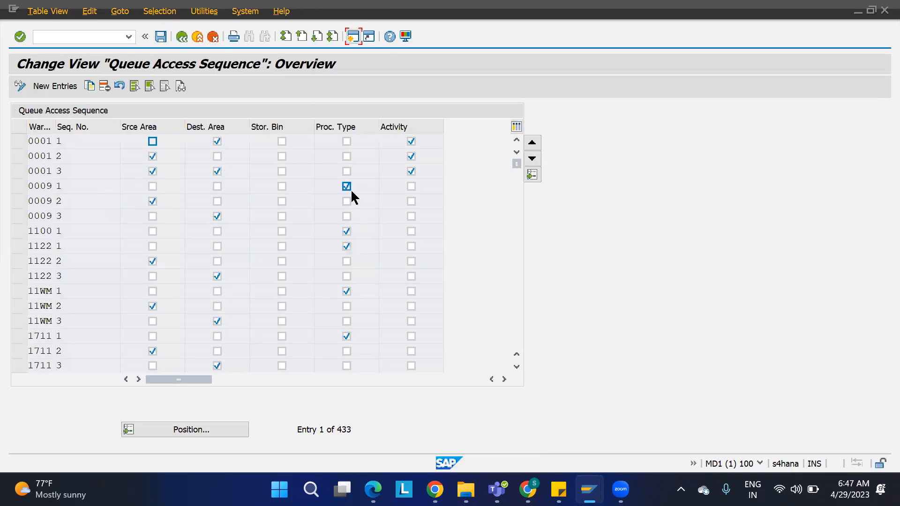
click(352, 201)
click(354, 245)
click(352, 232)
click(412, 232)
click(161, 37)
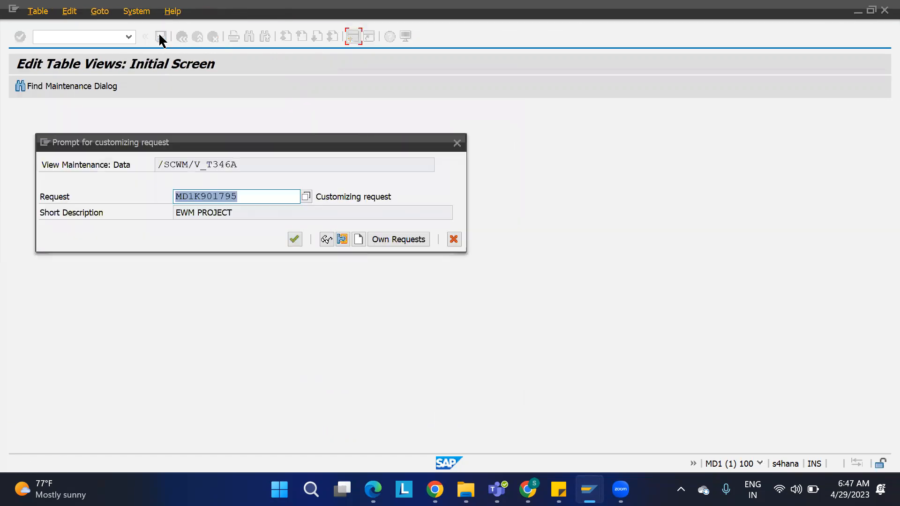
click(294, 239)
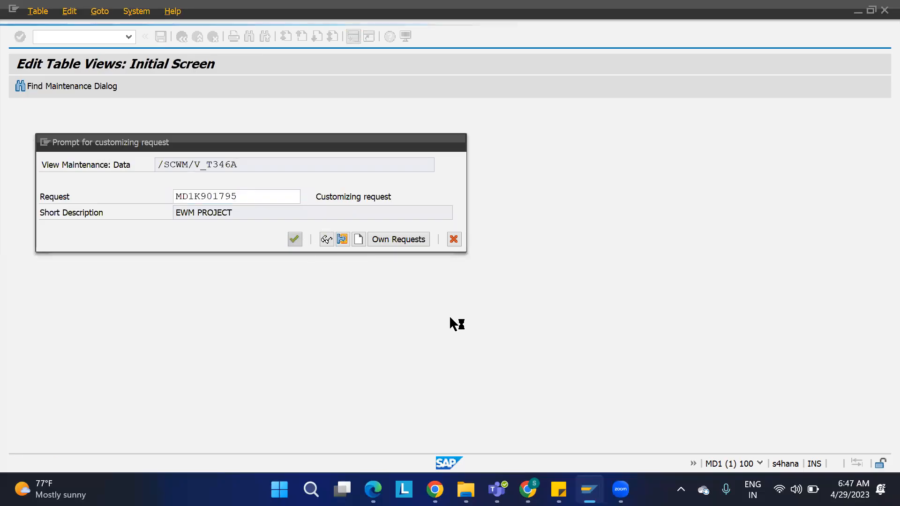
Return to the Create Warehouse Task session, close its log and leave the putaway screen without saving
mouse_move(589, 489)
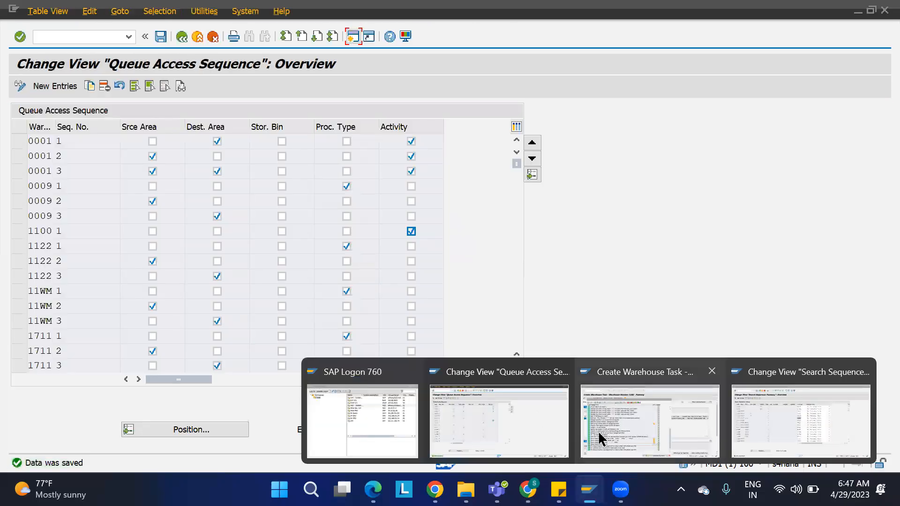
click(599, 438)
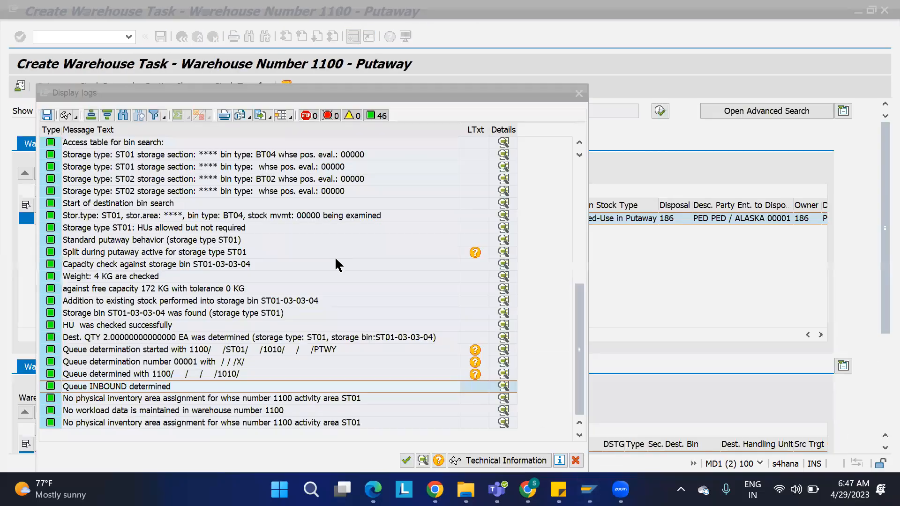
click(573, 94)
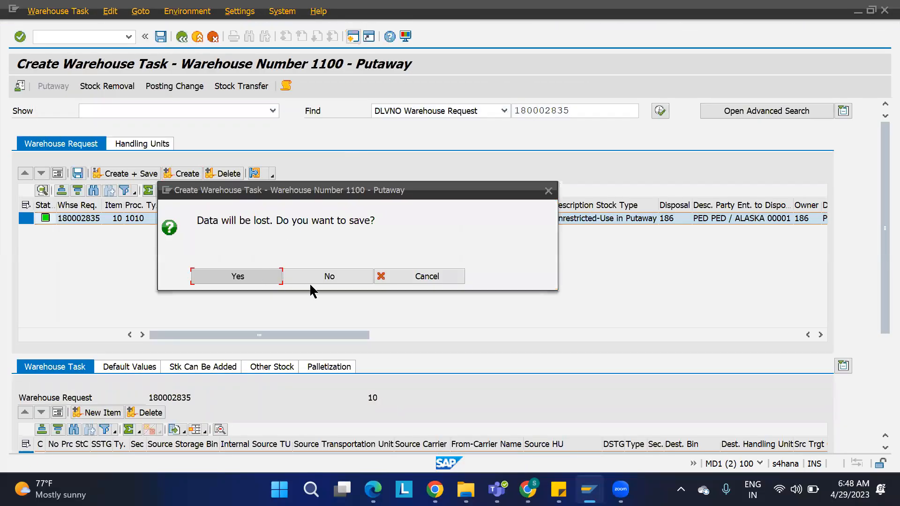
click(315, 280)
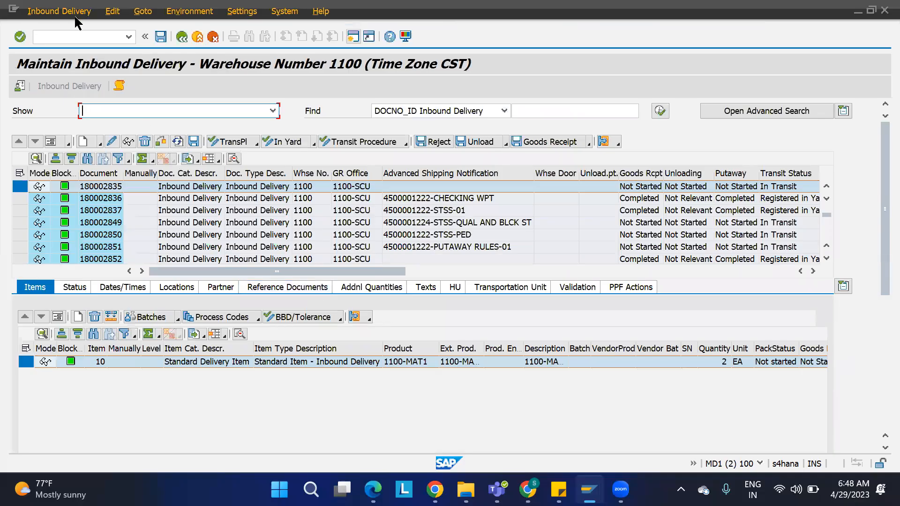
Open the warehouse task follow-on function for the selected inbound delivery and create its putaway task without saving
click(69, 13)
mouse_move(89, 44)
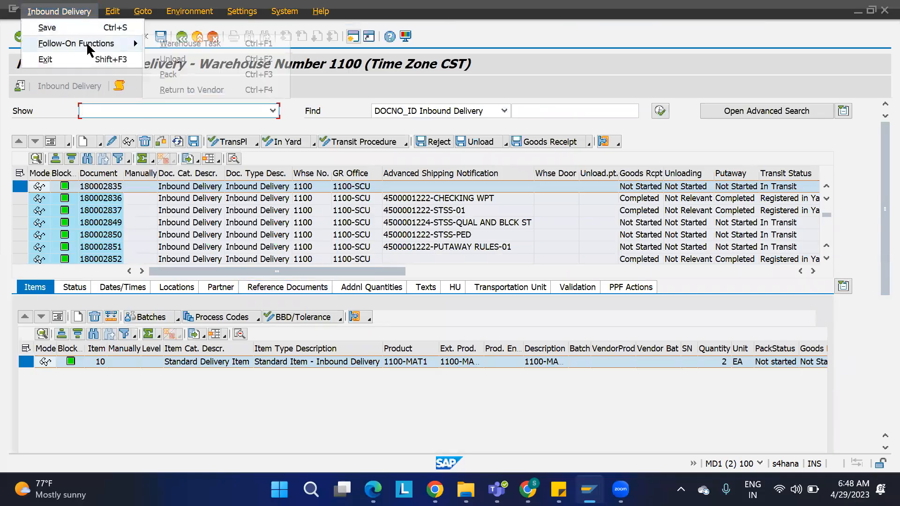
click(192, 44)
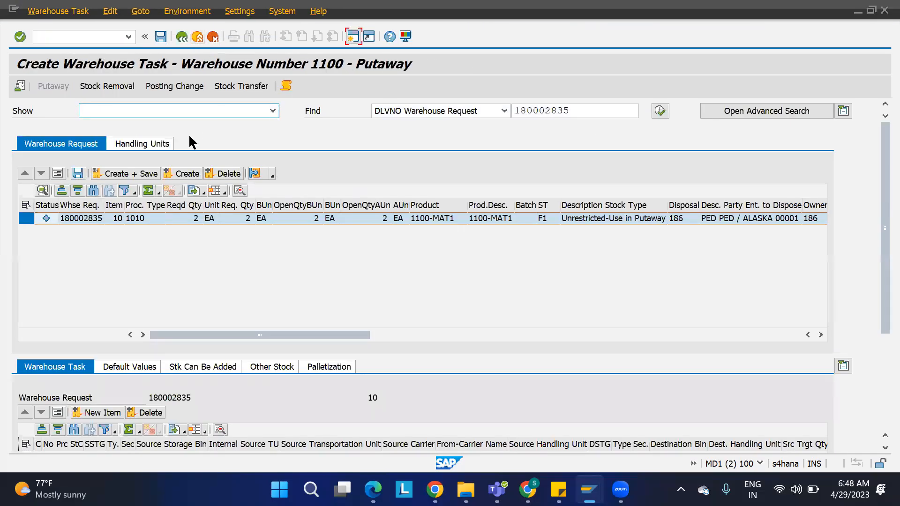
click(190, 176)
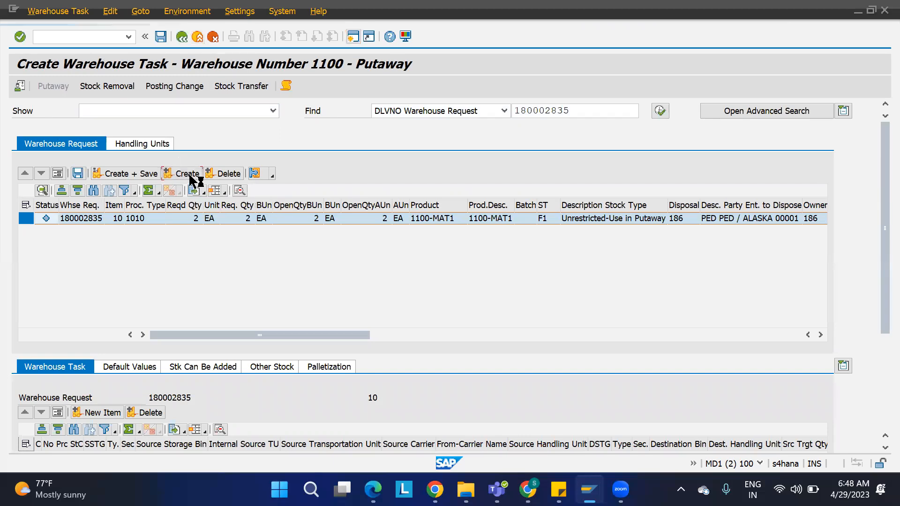
Display the new task's creation log and examine which criteria and access sequence determined the queue
click(285, 87)
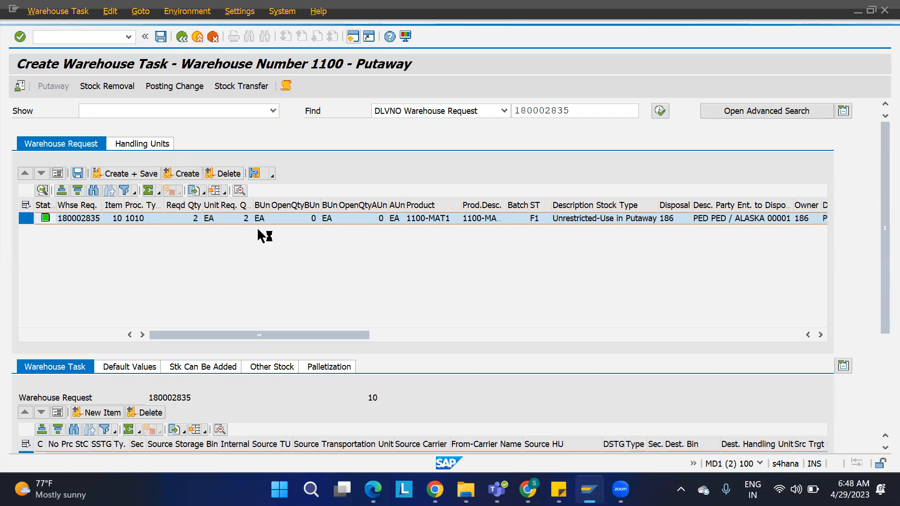
scroll(241, 328, down, 7)
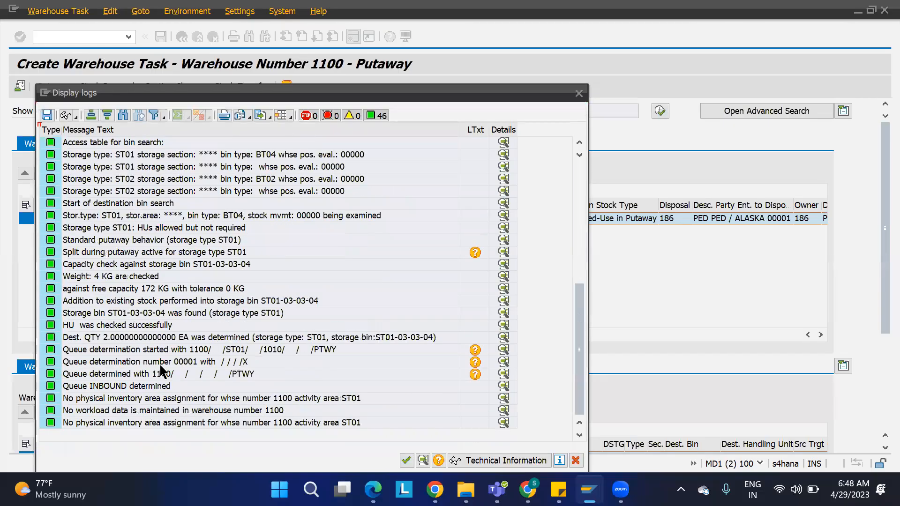
click(244, 375)
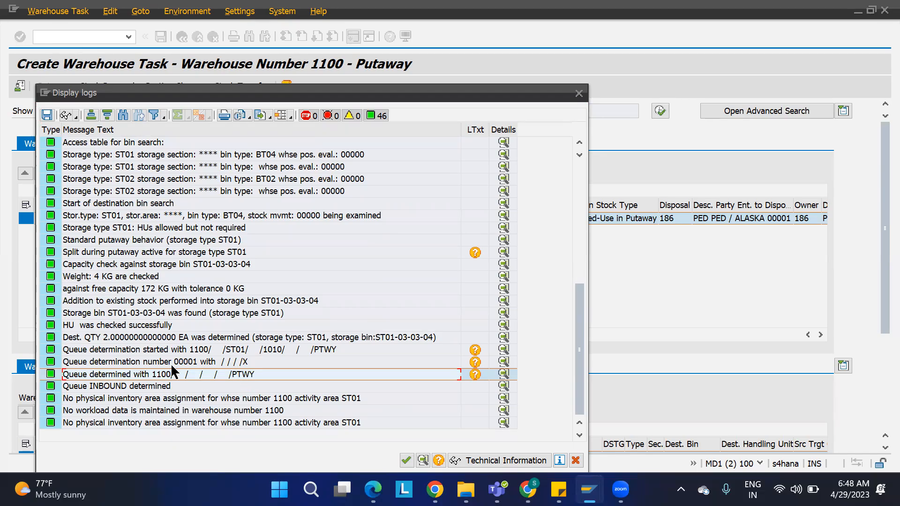
click(132, 389)
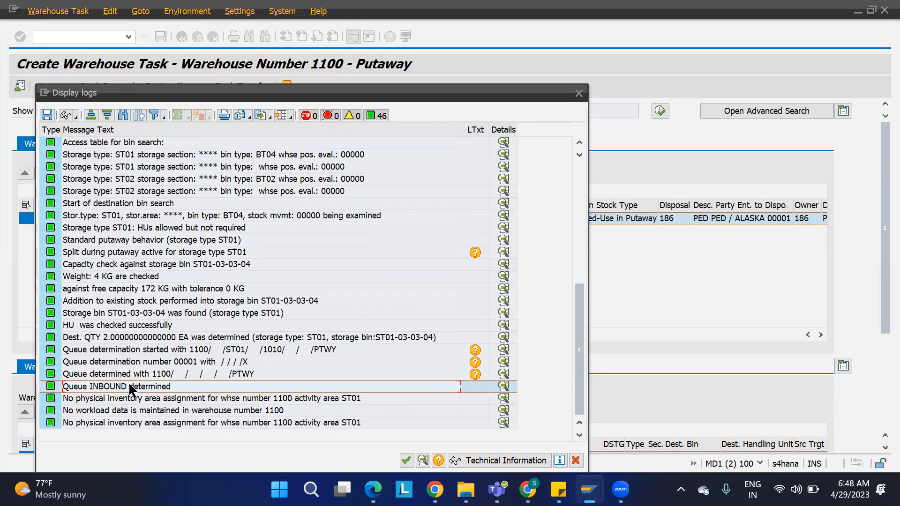
Close the task creation log and exit the putaway screen back to the inbound deliveries, discarding the unsaved task
click(581, 99)
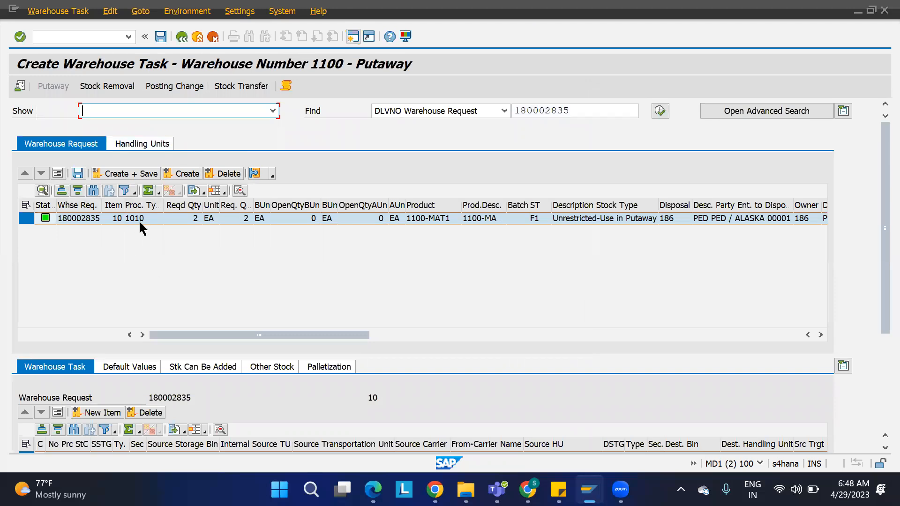
click(182, 37)
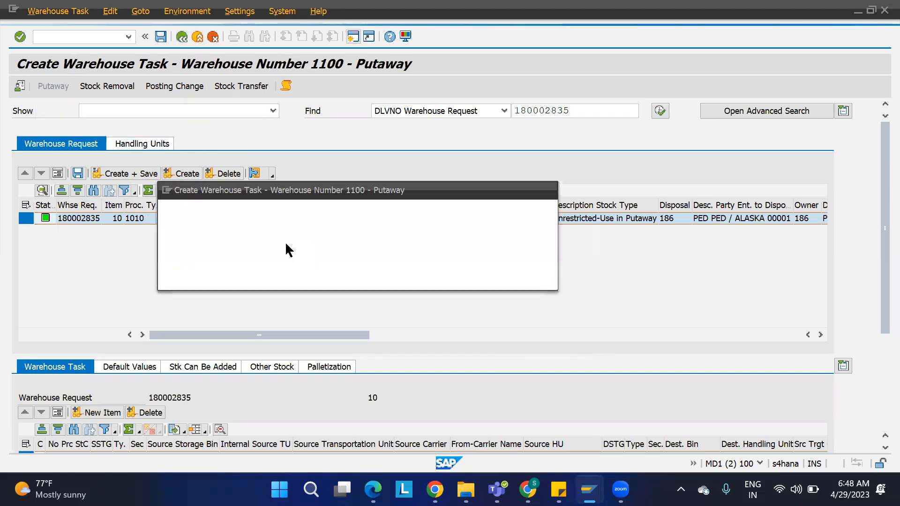
click(322, 275)
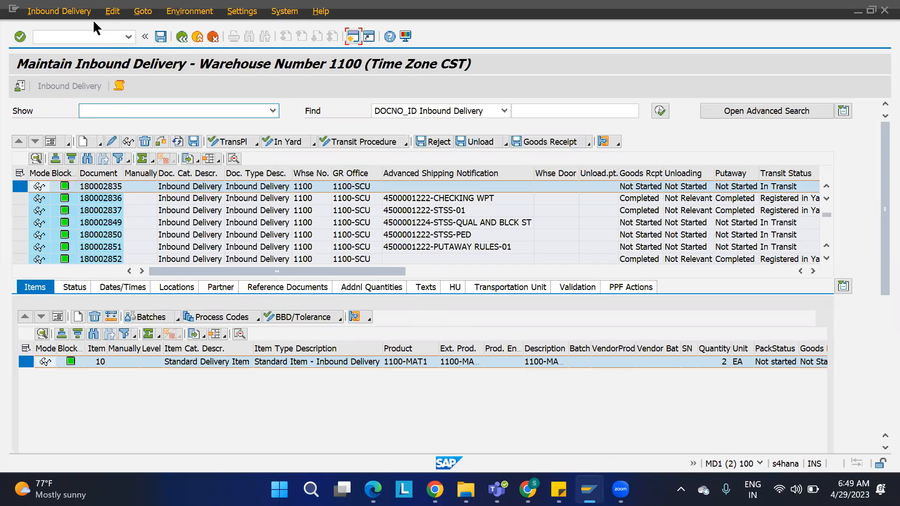
Reopen the warehouse task follow-on function for the selected inbound delivery, then create and save its putaway task
click(72, 13)
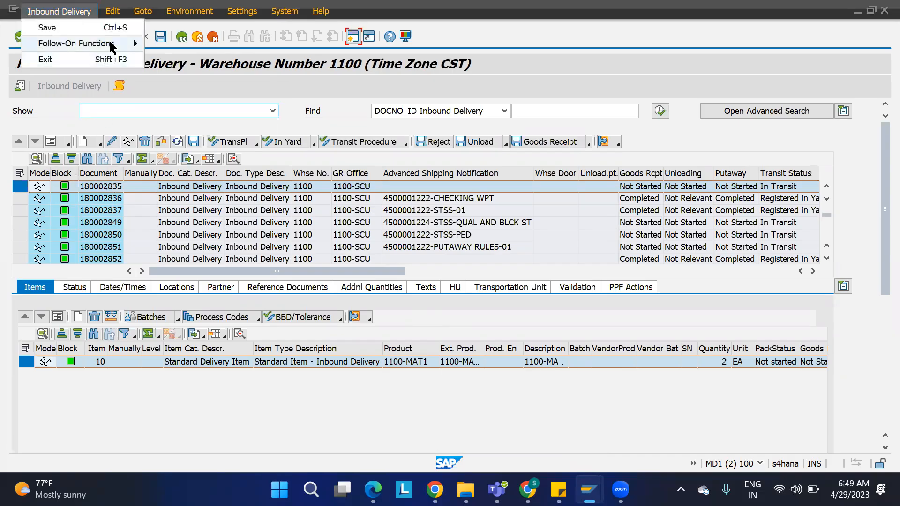
mouse_move(110, 43)
click(190, 43)
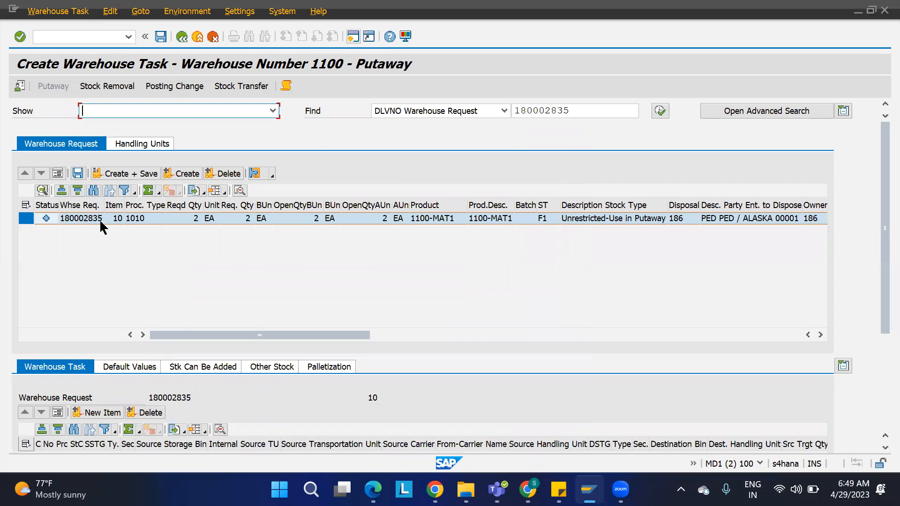
click(181, 174)
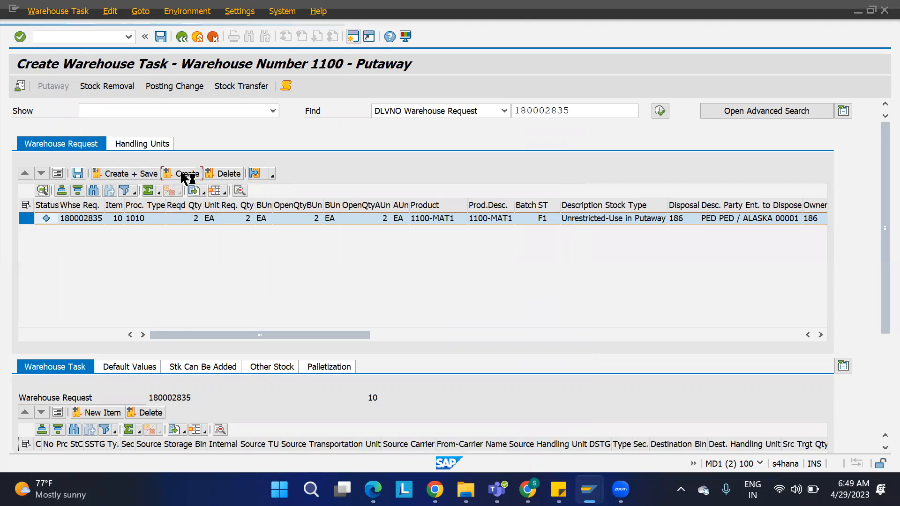
click(126, 176)
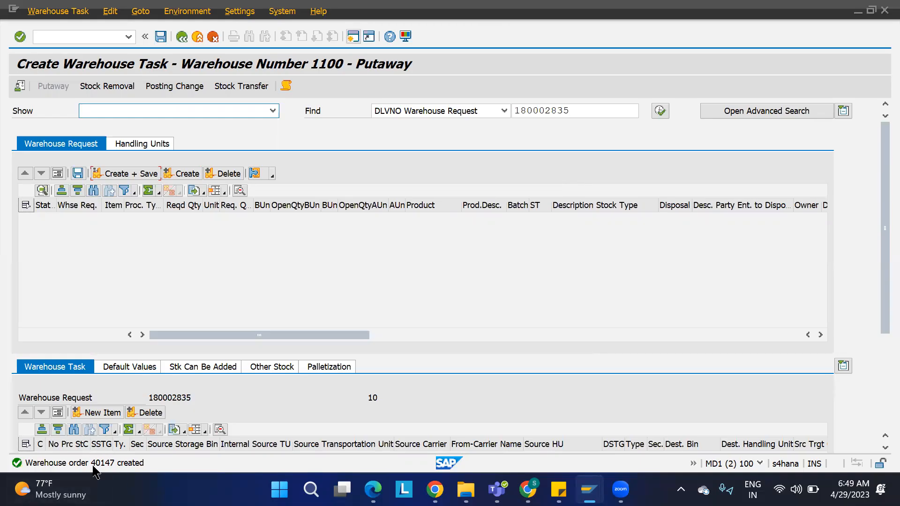
Open the confirmation screen for the new warehouse order, display the order in form view and examine its assigned queue
click(75, 15)
click(90, 60)
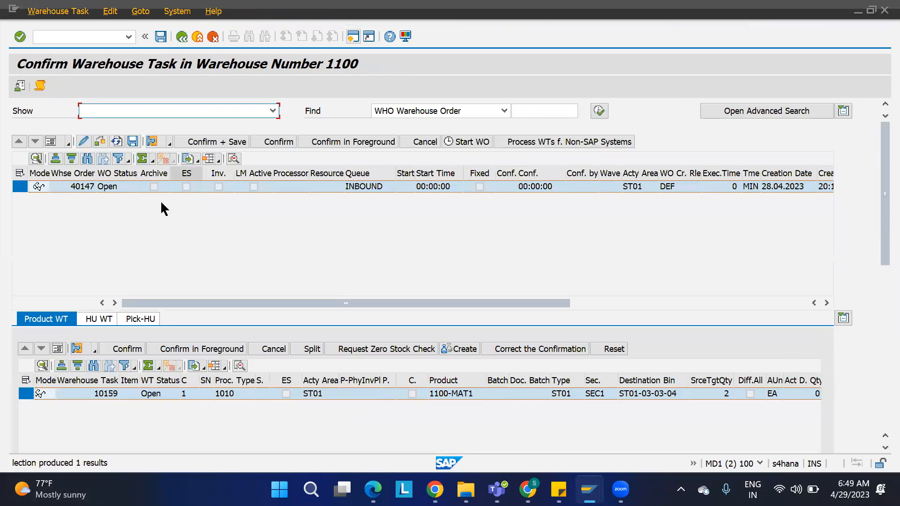
click(50, 141)
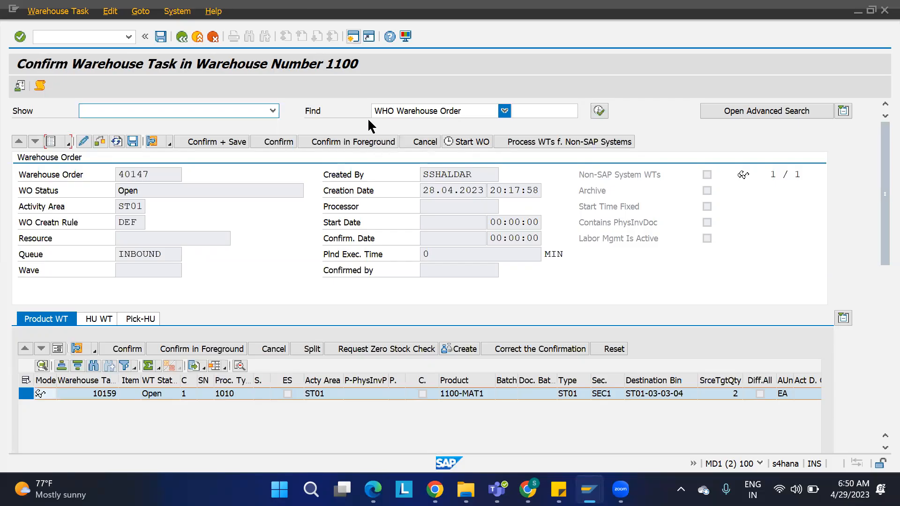
double_click(167, 254)
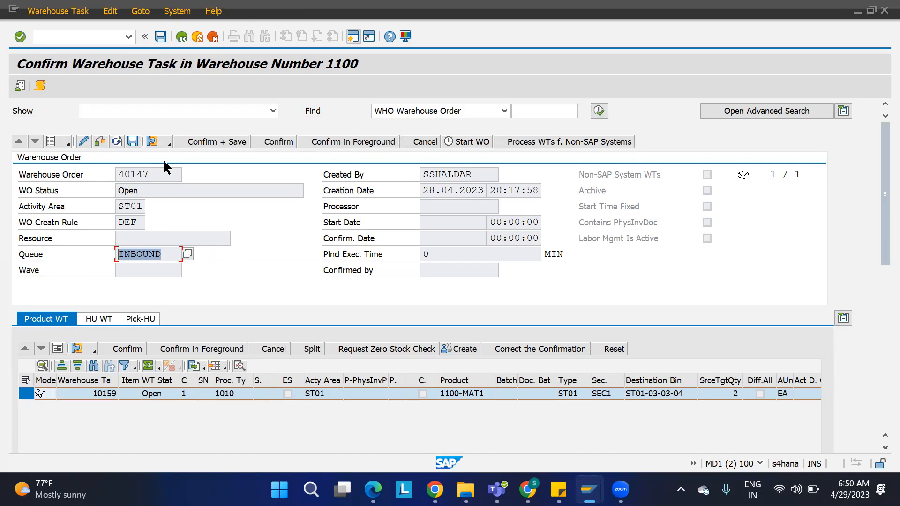
click(156, 175)
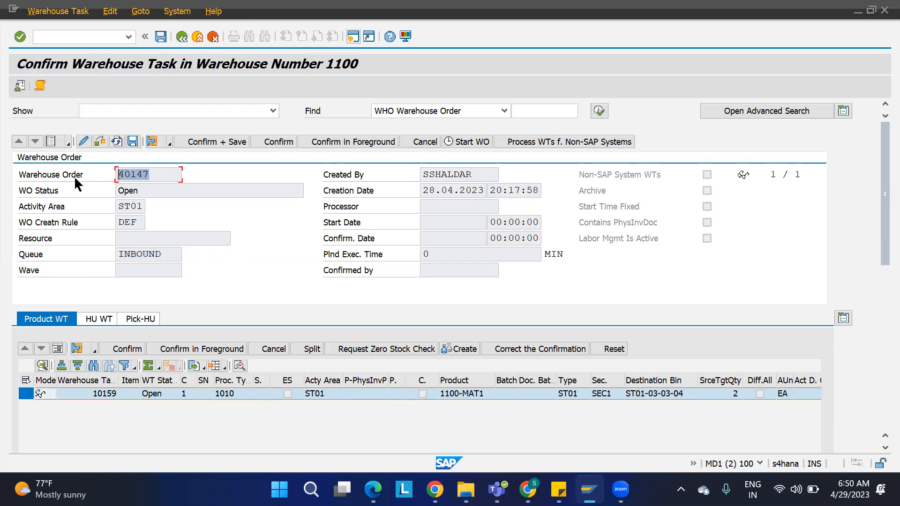
click(156, 174)
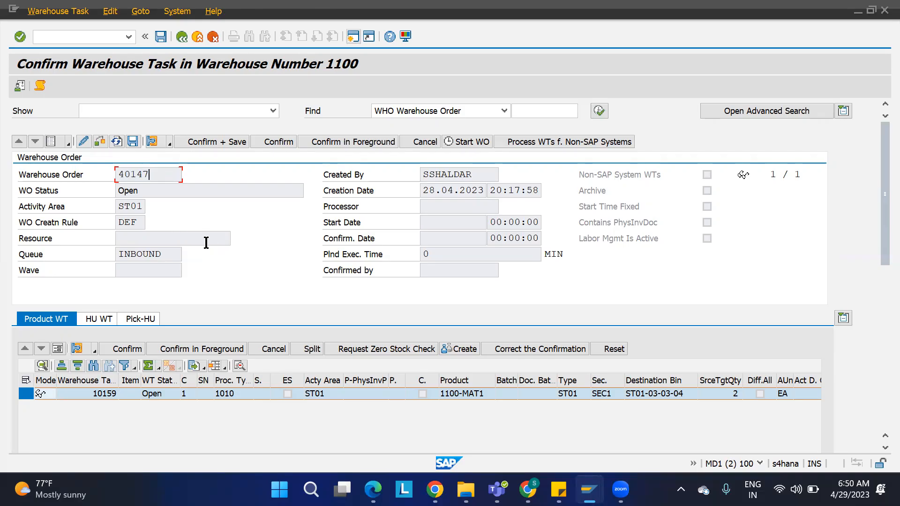
click(167, 254)
drag(168, 253, 96, 250)
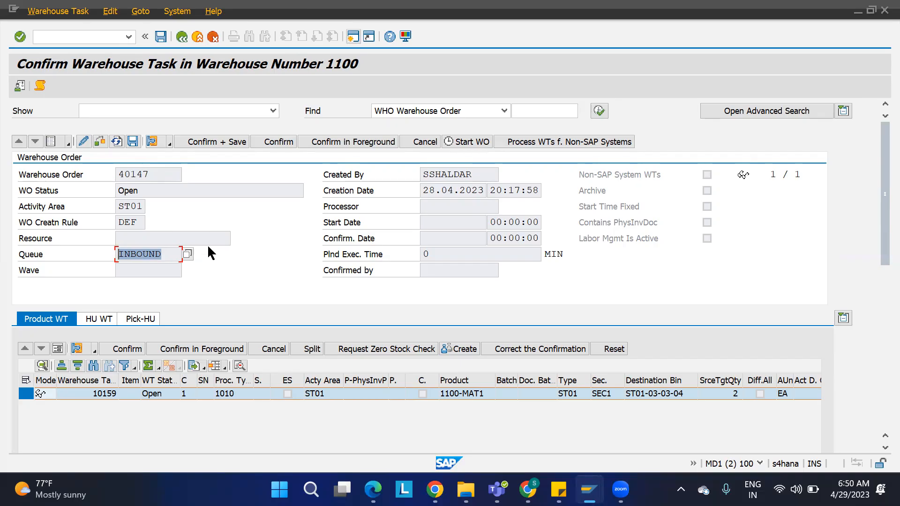
Switch the warehouse order to change mode and look up the available resources, closing the list without choosing one
click(83, 141)
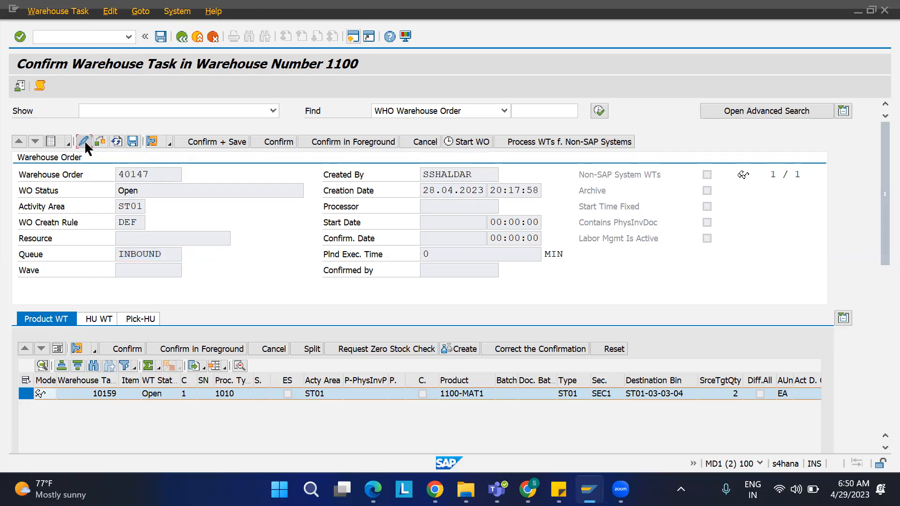
click(146, 238)
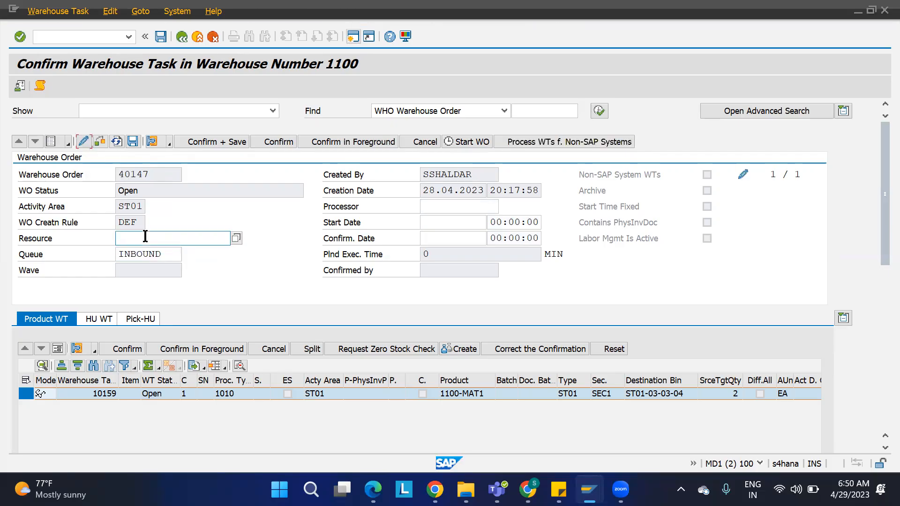
click(235, 238)
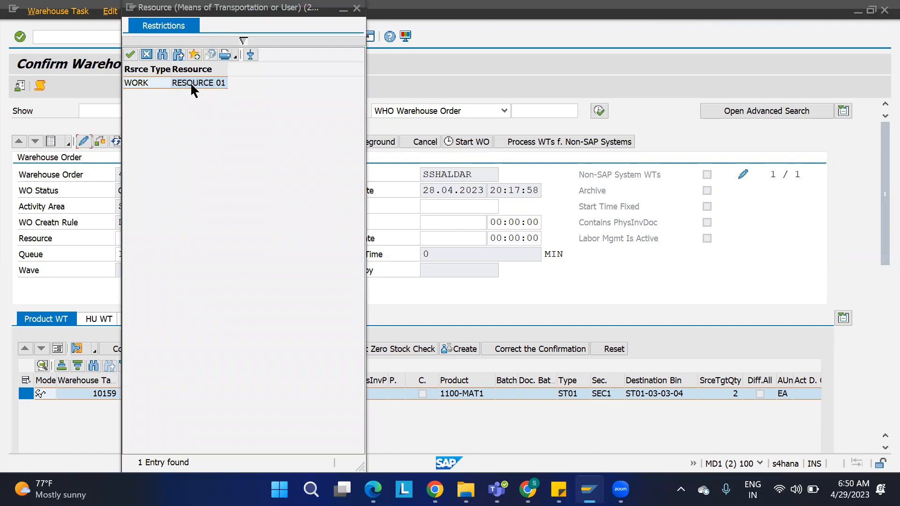
click(146, 55)
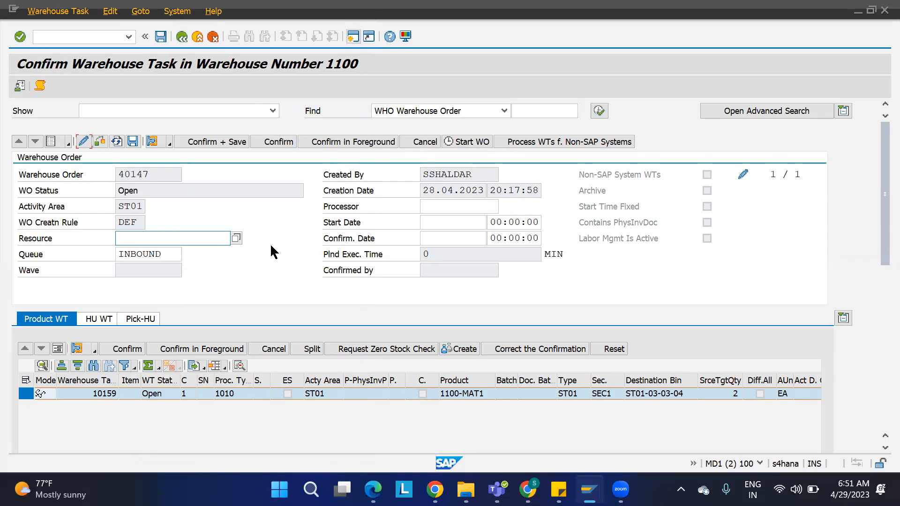
Switch to the browser's SAP Queue documentation, examine how resources and WOs are assigned to queues, and return to the OBD spreadsheet
mouse_move(559, 489)
mouse_move(528, 490)
click(511, 409)
key(ctrl+Tab)
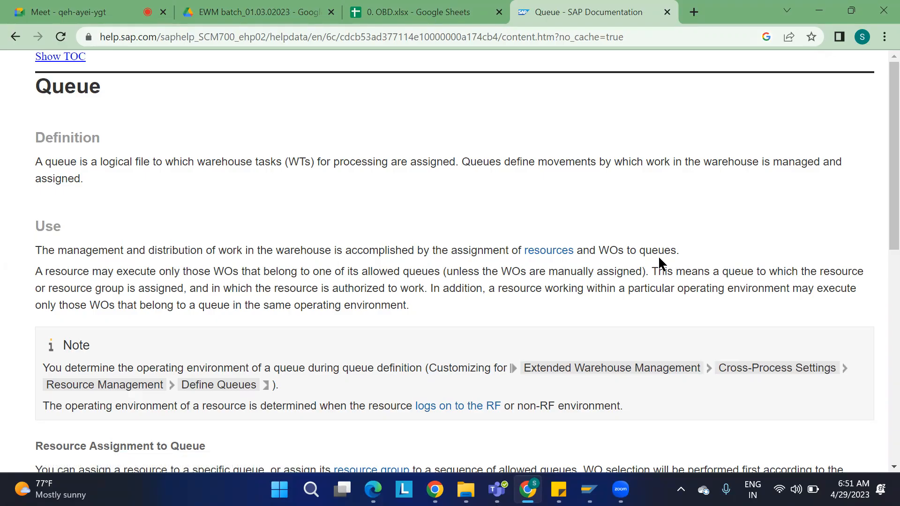
drag(451, 250, 682, 255)
click(681, 251)
click(413, 18)
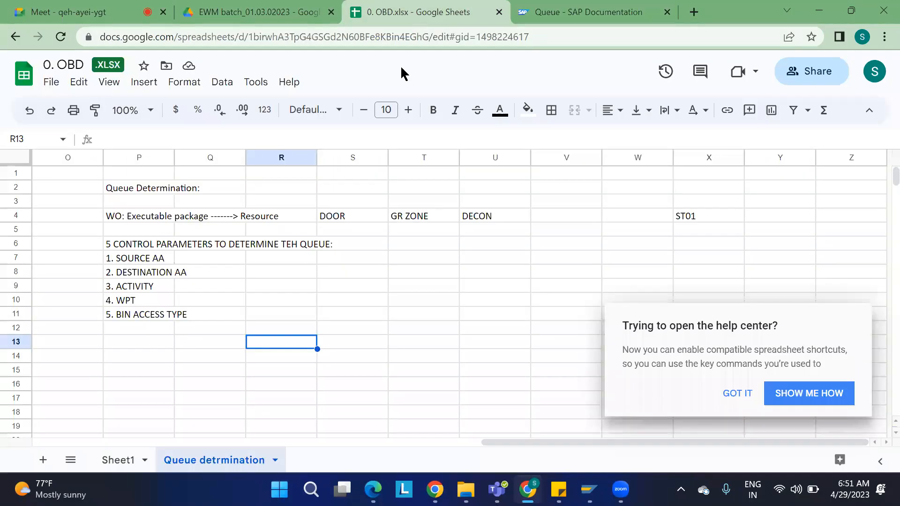
Switch back to SAP and bring up the Confirm Warehouse Task session
mouse_move(591, 487)
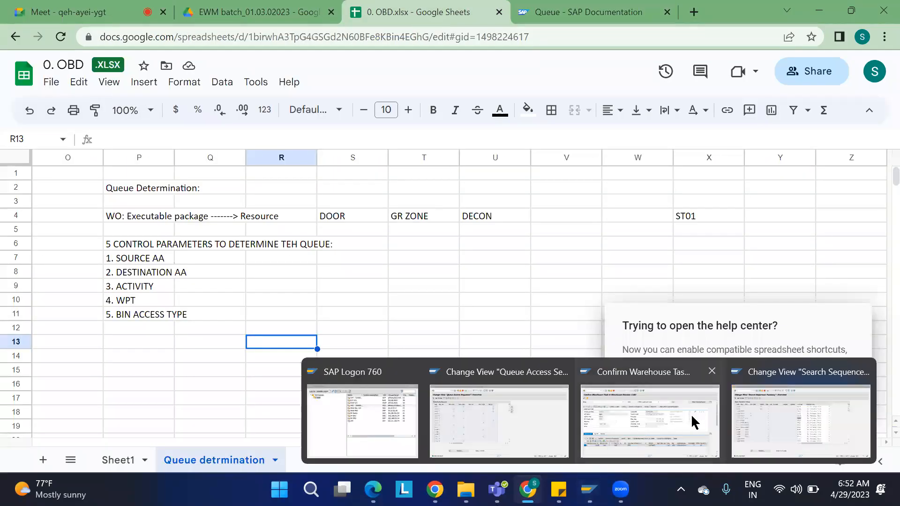
click(752, 411)
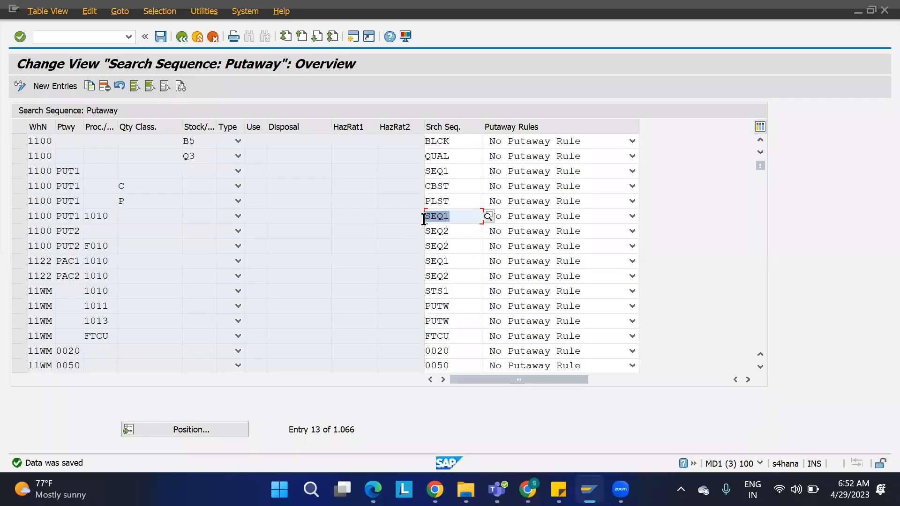
mouse_move(589, 489)
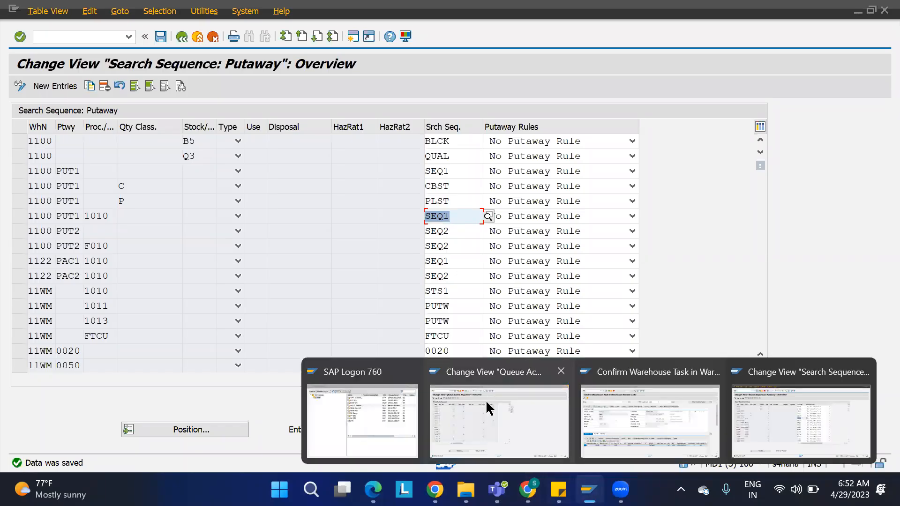
click(607, 419)
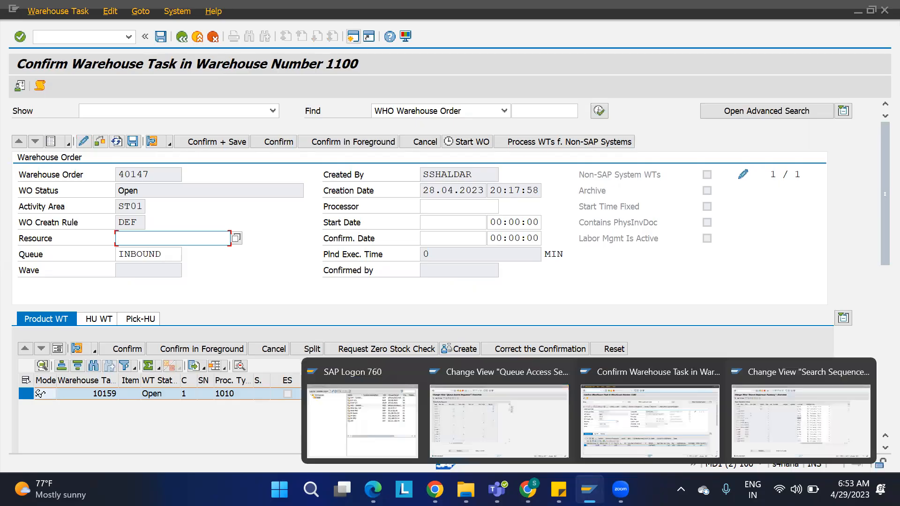
Switch to the OBD spreadsheet, dismiss the help notice and list USER 1, USER 2 and USER 3 in cells P13 to P15
mouse_move(497, 490)
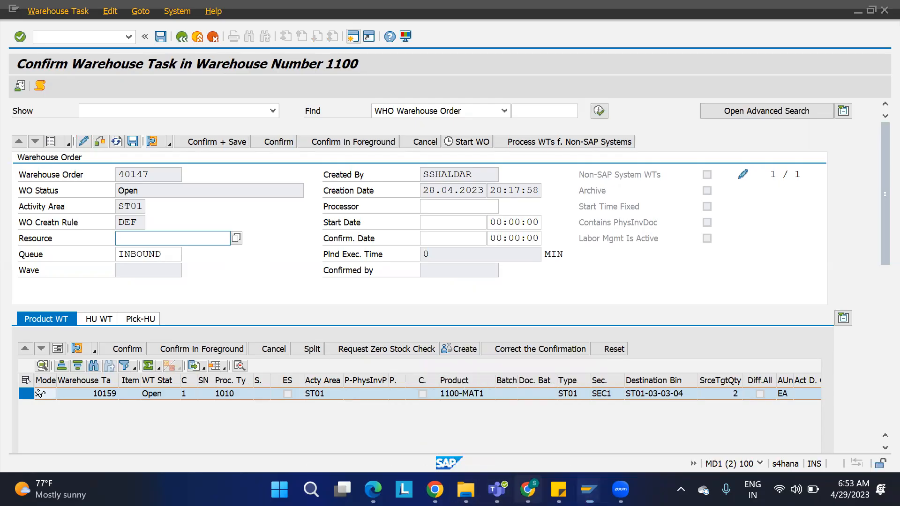
click(528, 490)
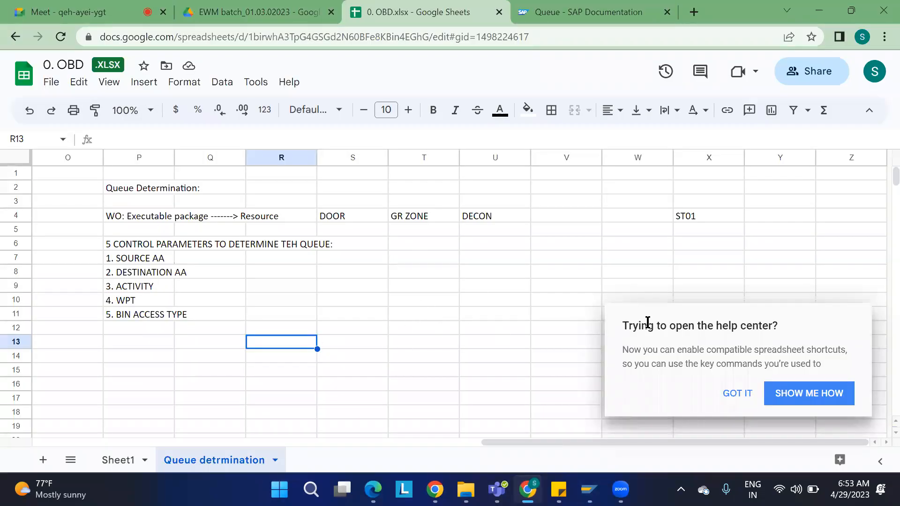
click(740, 395)
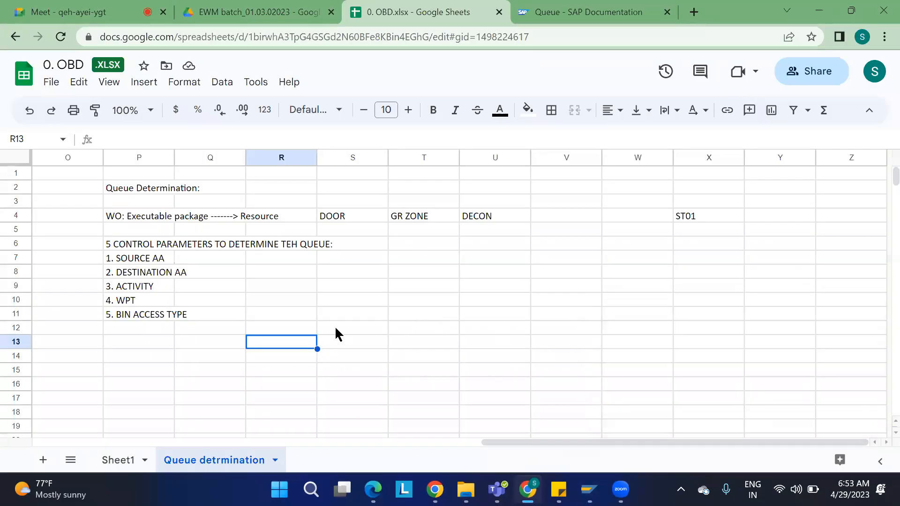
click(151, 345)
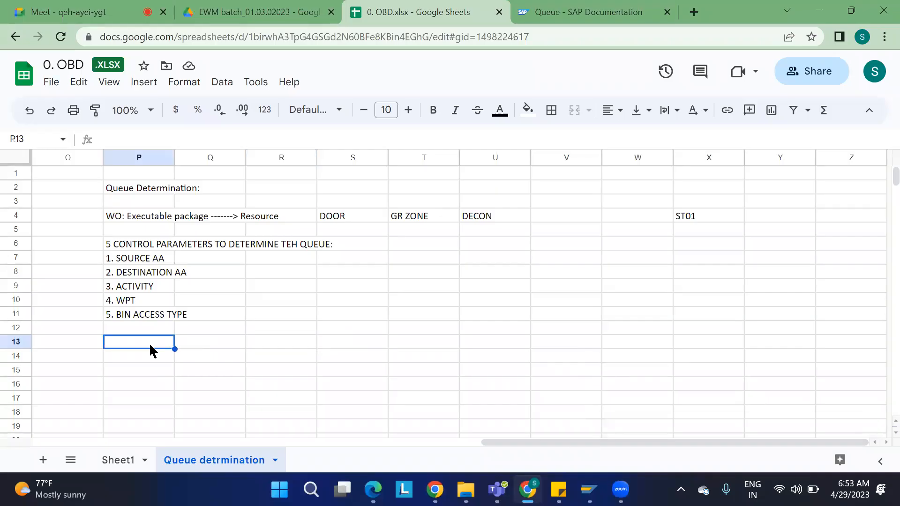
text(USER)
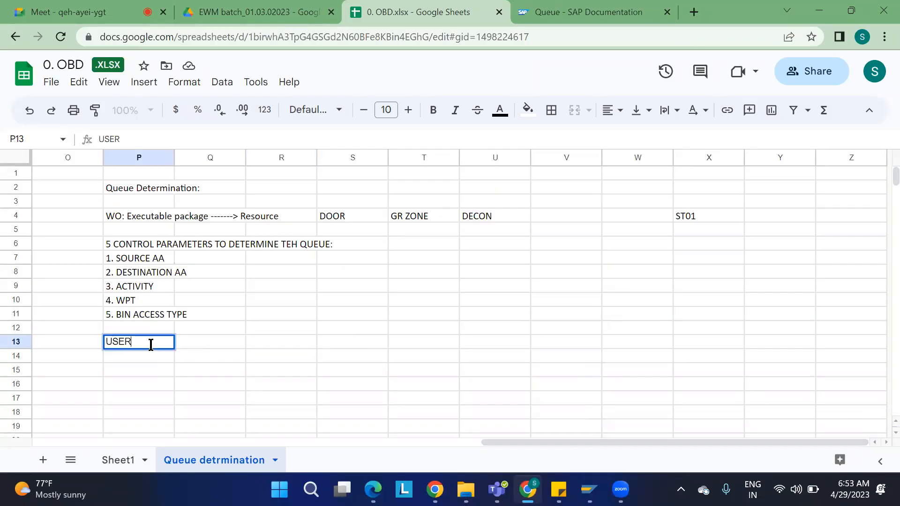
text( 1)
key(Return)
text(SE)
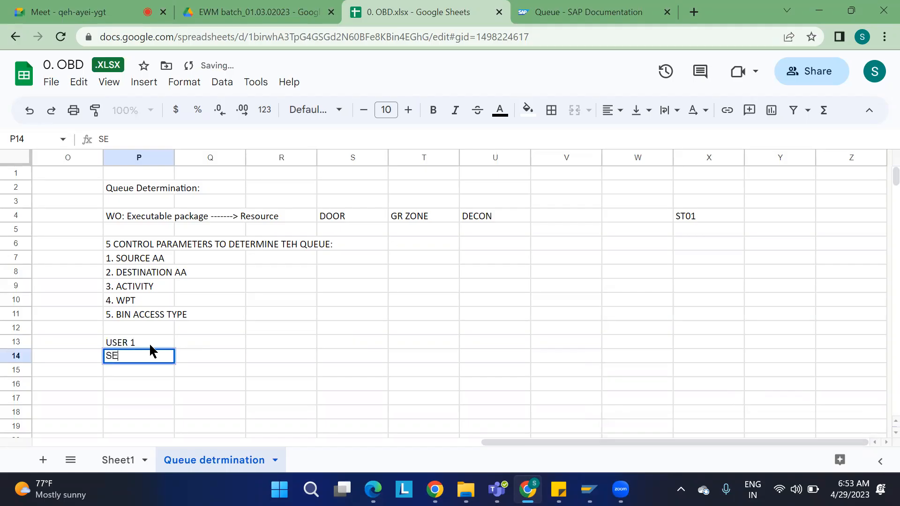
key(BackSpace)
text(USER 2)
key(Return)
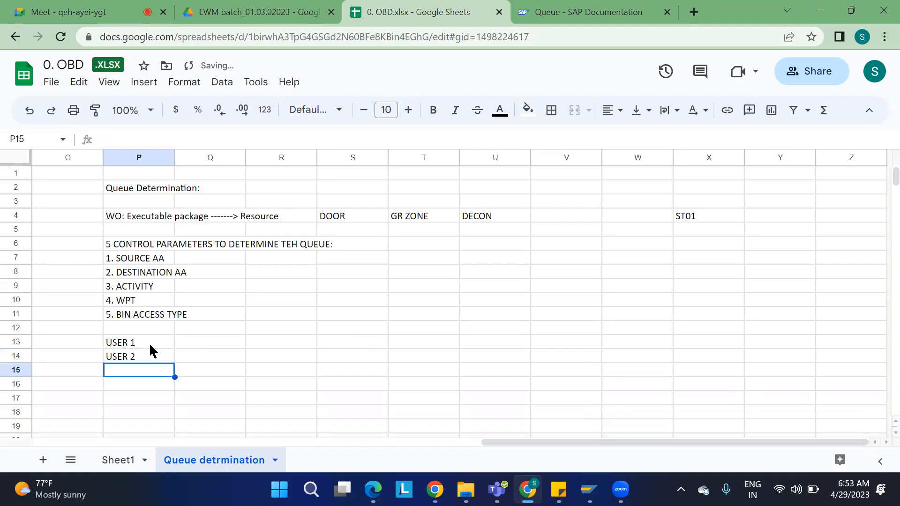
text(USER 3)
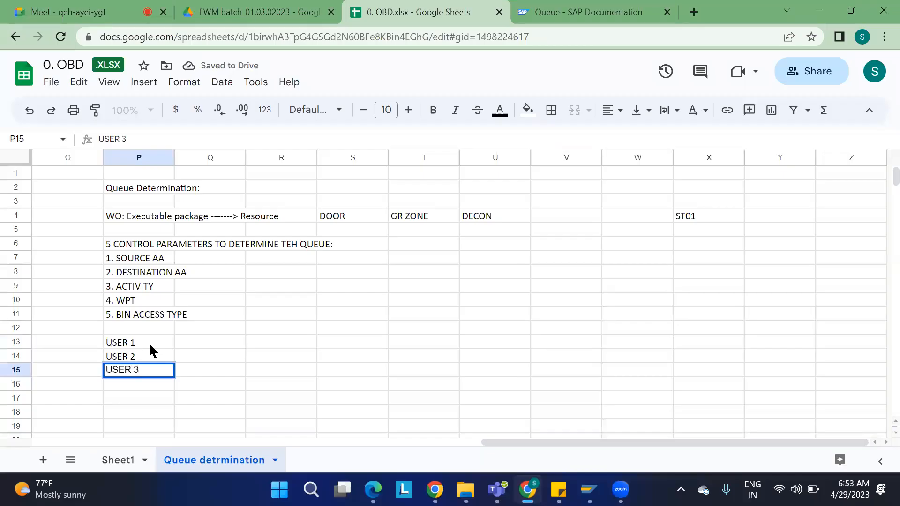
Enter the shift ranges 0-8, 9-16 and 17-24 beside USER 1, USER 2 and USER 3 in cells Q13 to Q15
click(206, 346)
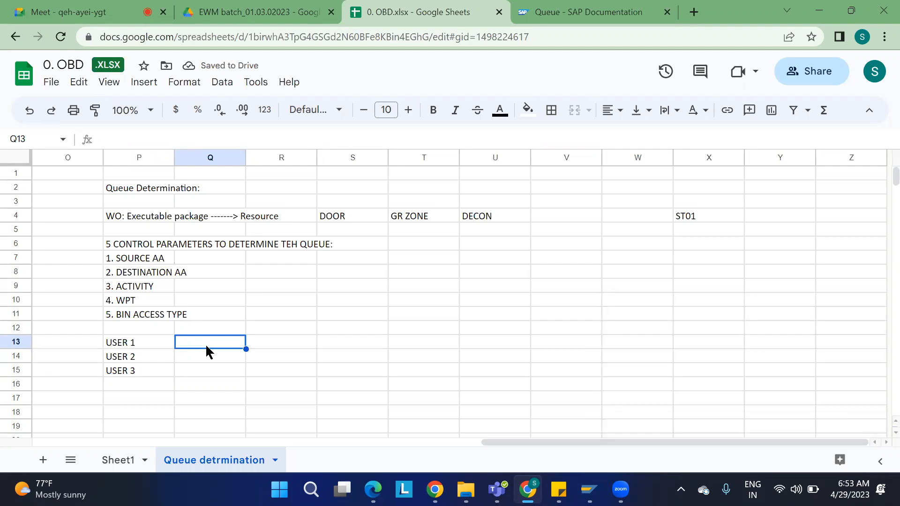
text(0)
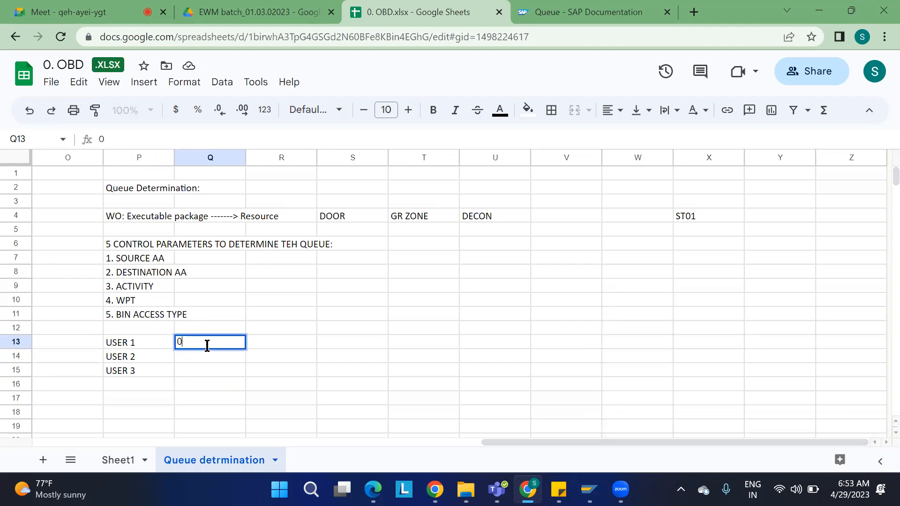
text(-8)
key(Return)
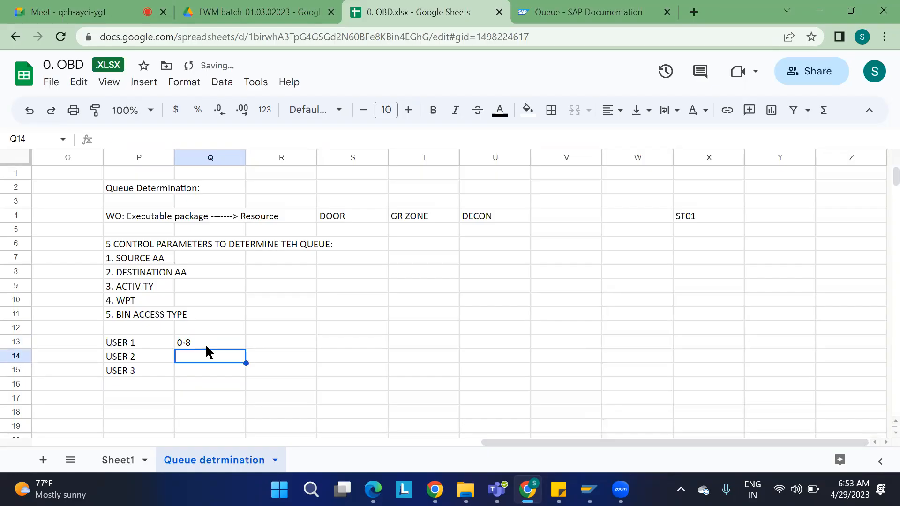
text(9-16)
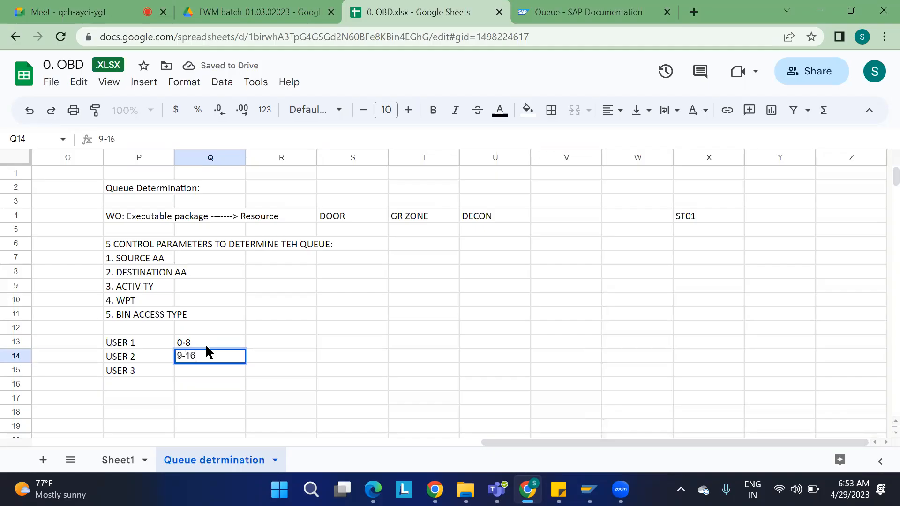
key(Return)
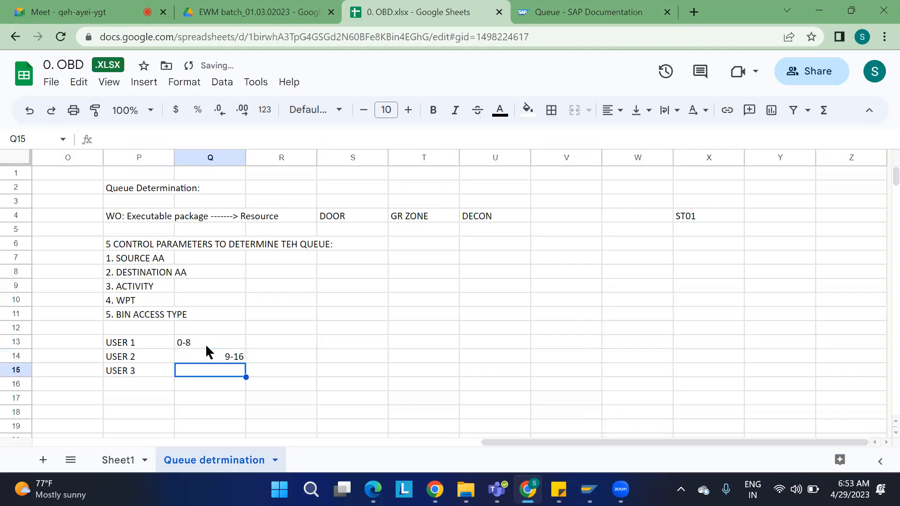
text(1)
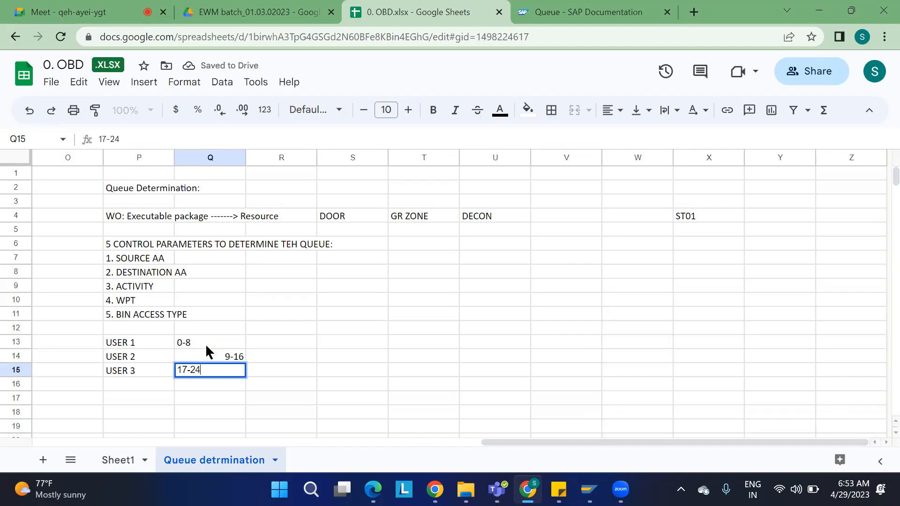
text(7-24)
Enter RF01 as the resource for all three users in cells R13 to R15
click(278, 350)
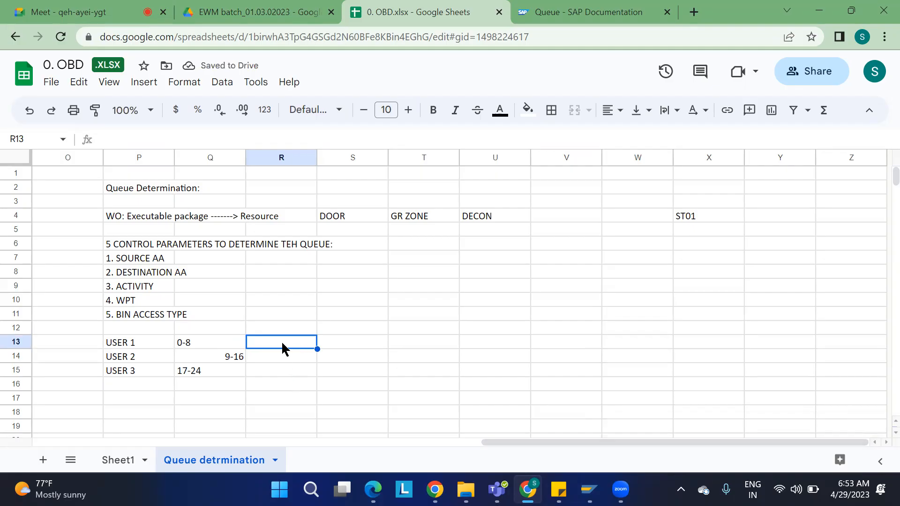
text(RF01)
key(Return)
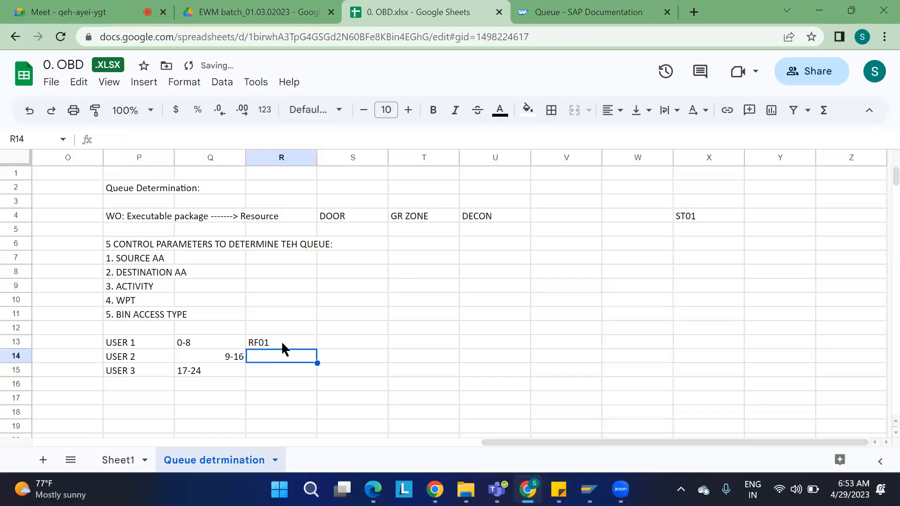
text(RF01)
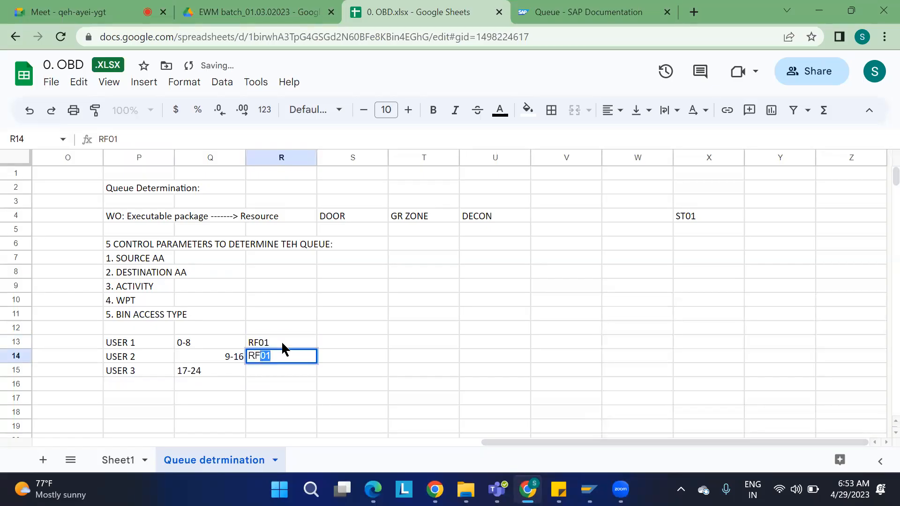
key(Return)
text(RF)
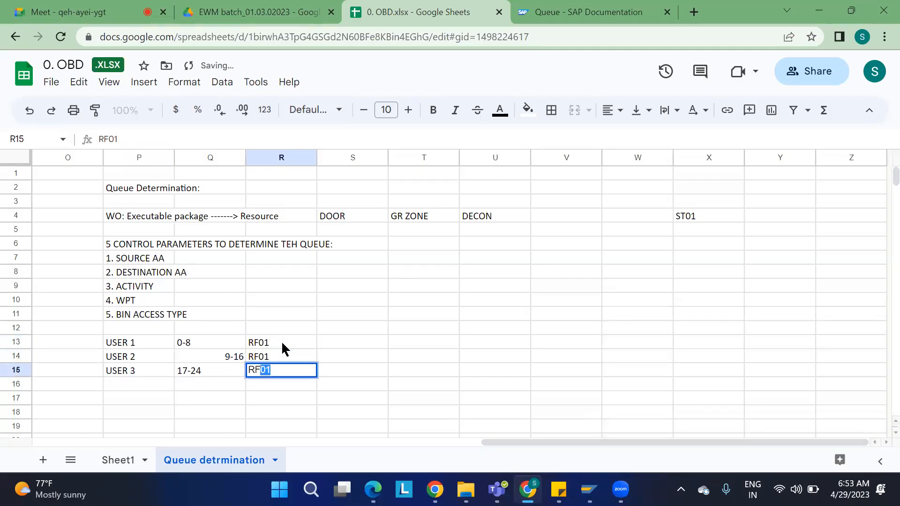
text(01)
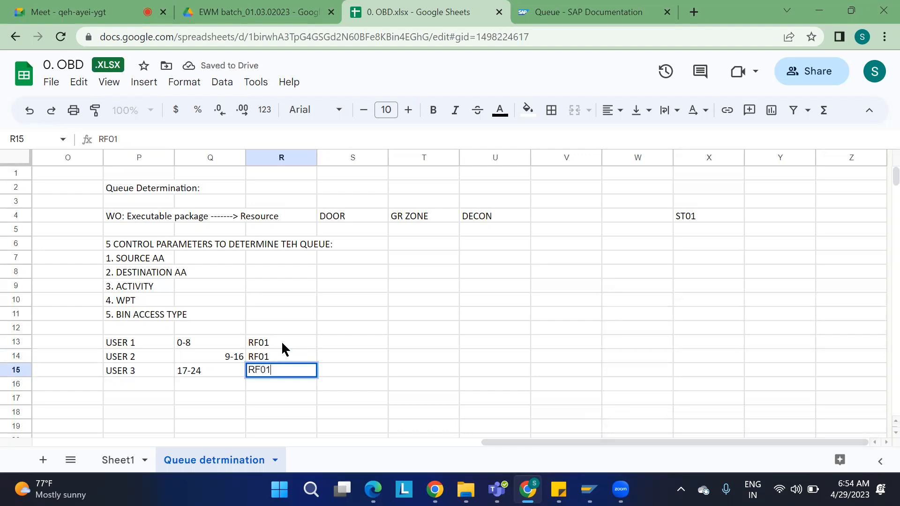
click(361, 349)
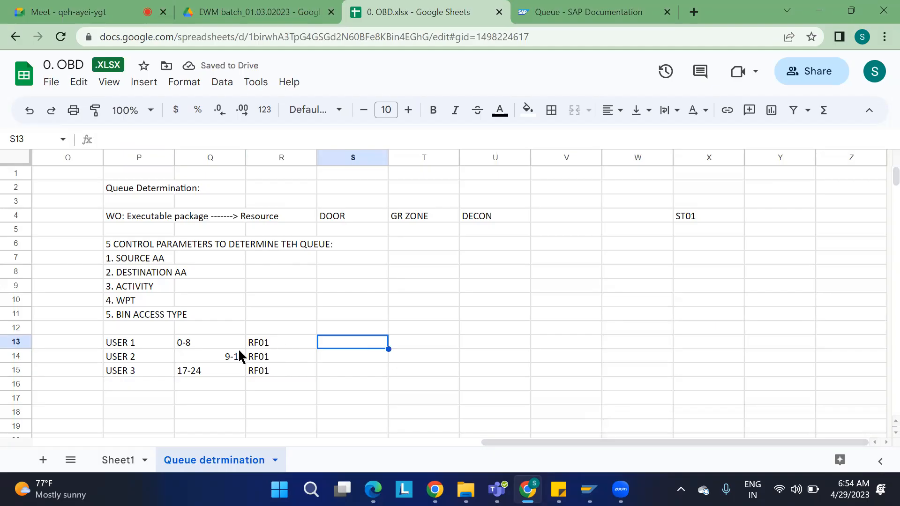
click(132, 344)
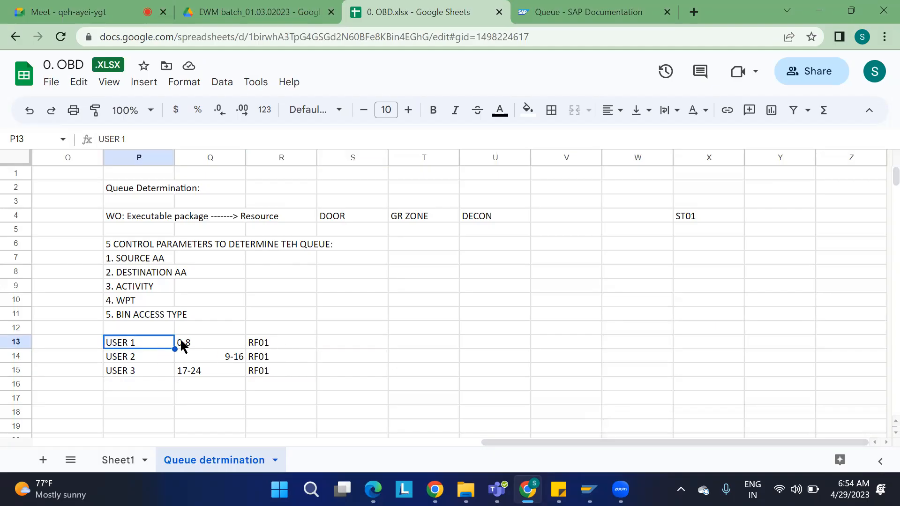
click(209, 346)
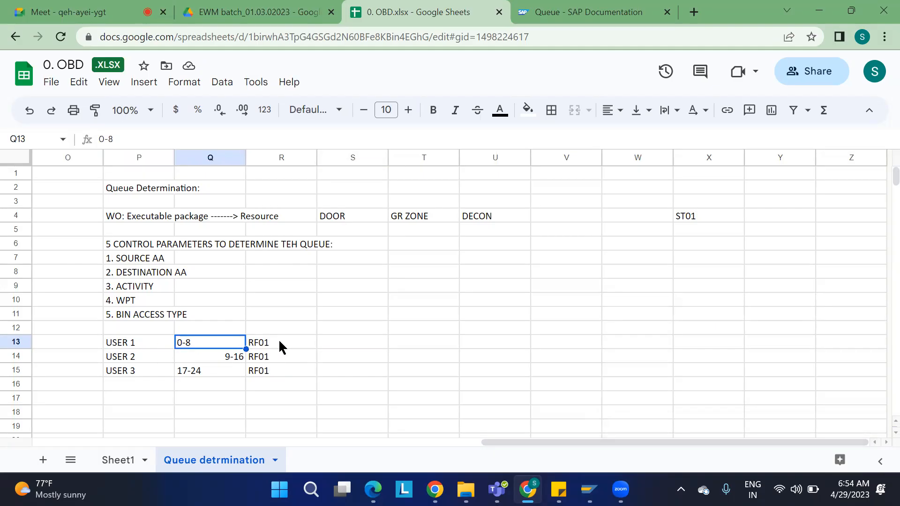
click(365, 345)
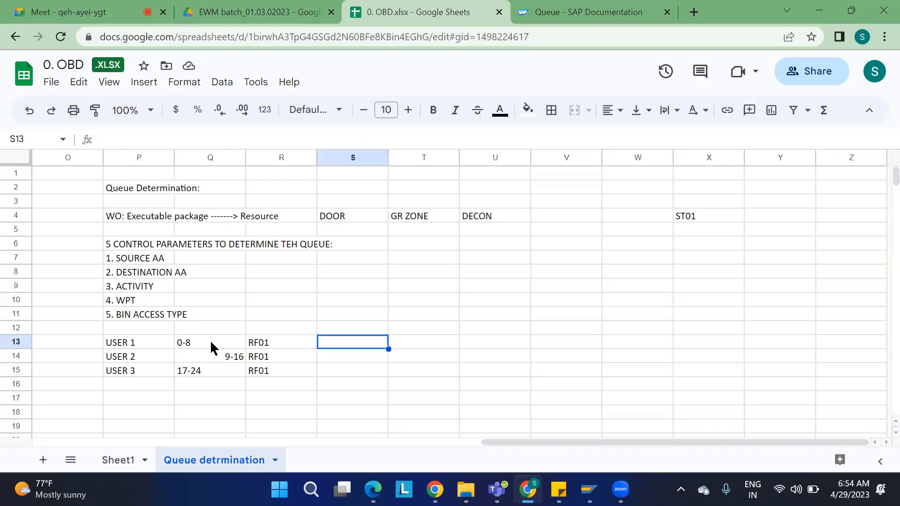
click(269, 346)
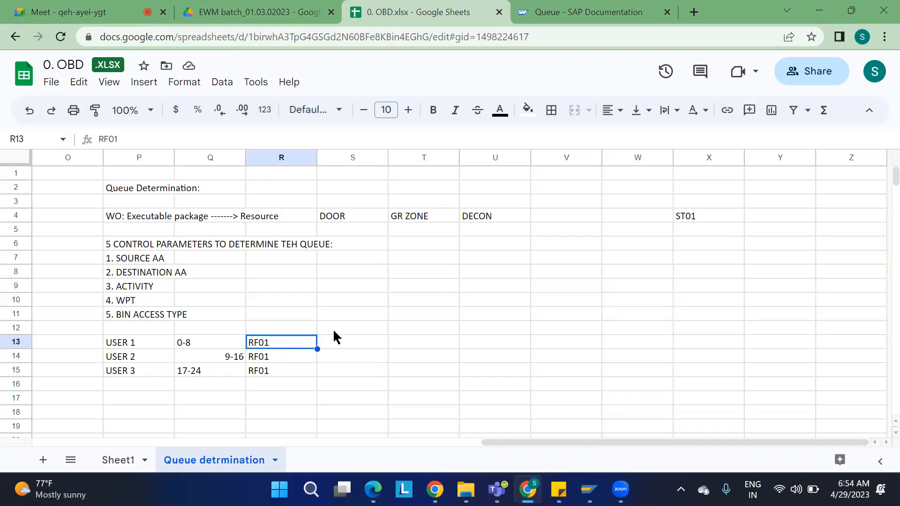
Enter INBOUND ACTIVITIES in cell S13, next to USER 1's RF01 resource
click(349, 346)
text(IN)
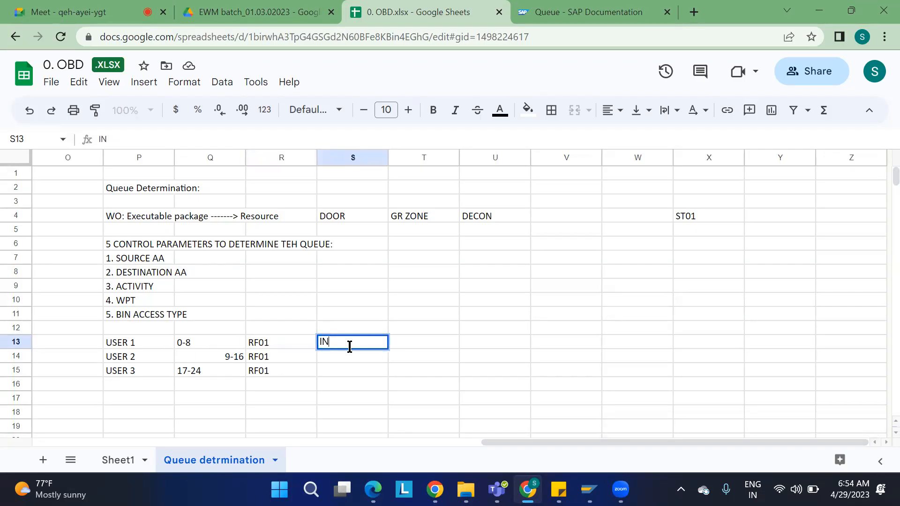
text(BOUND ACTIVITIES)
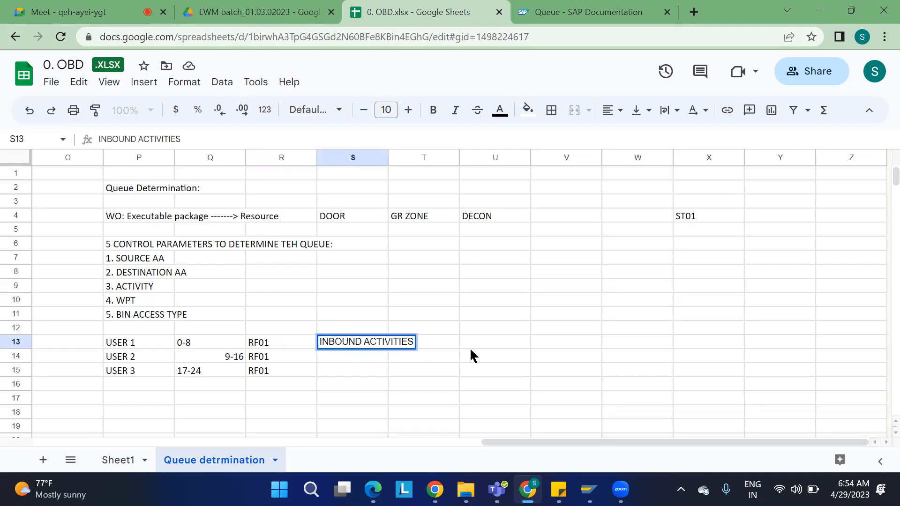
click(473, 388)
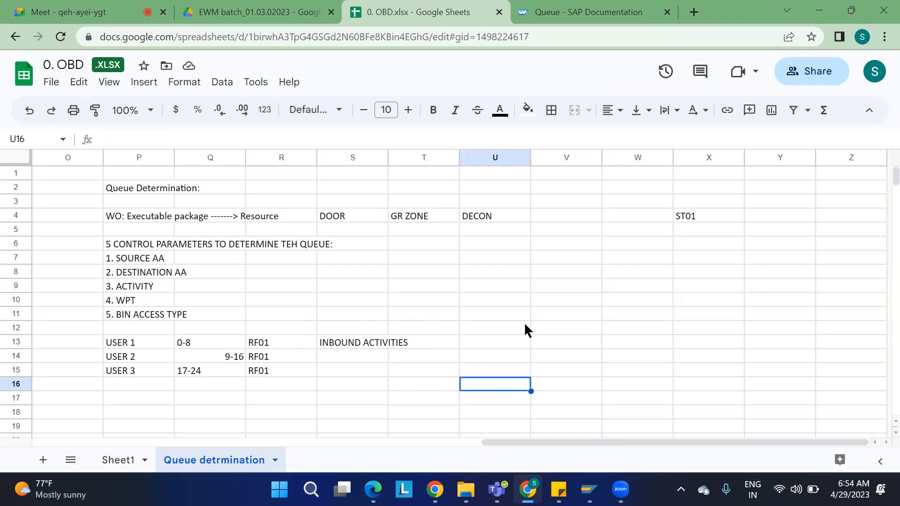
click(345, 345)
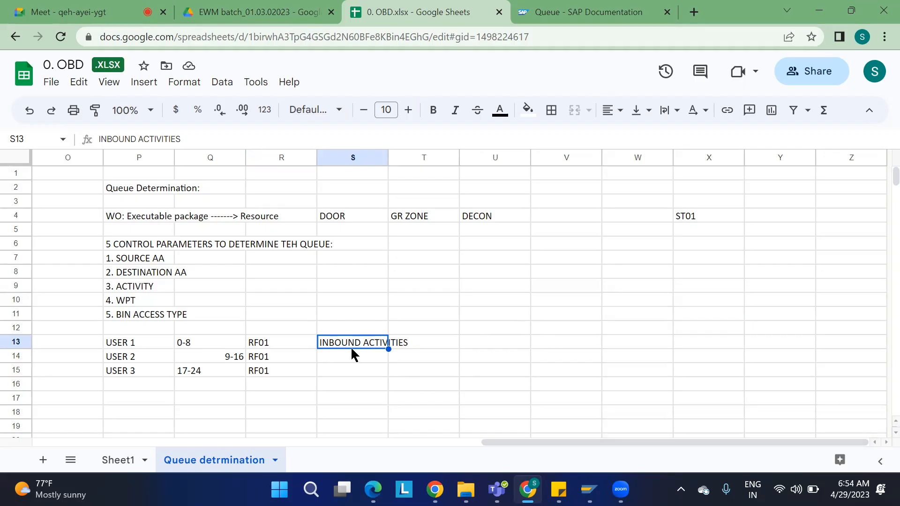
drag(126, 343, 130, 385)
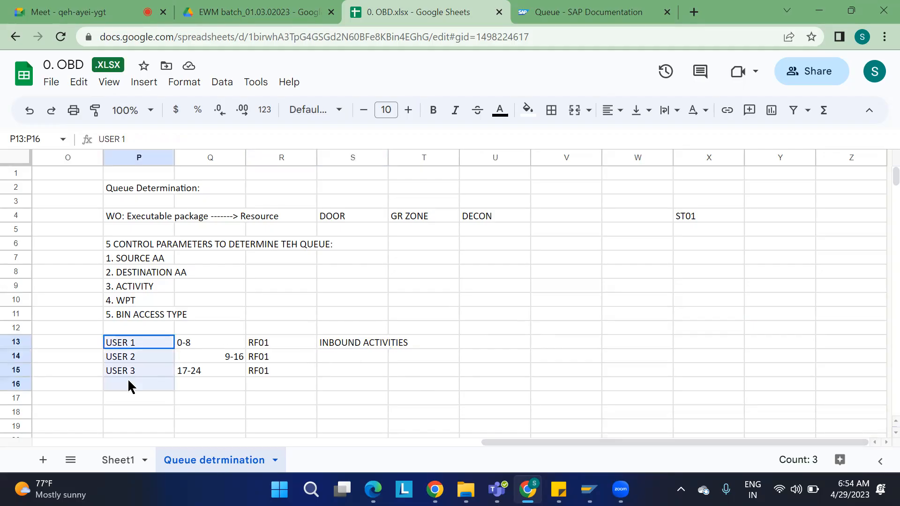
click(284, 347)
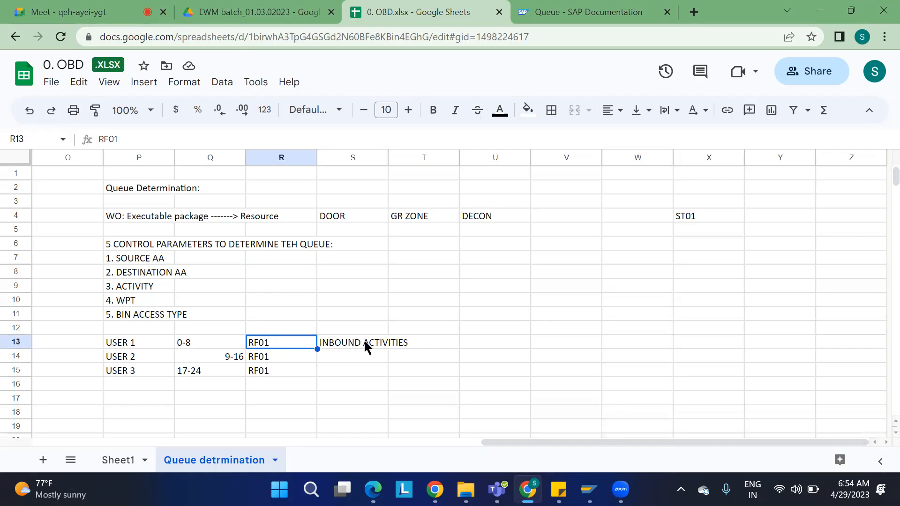
click(469, 318)
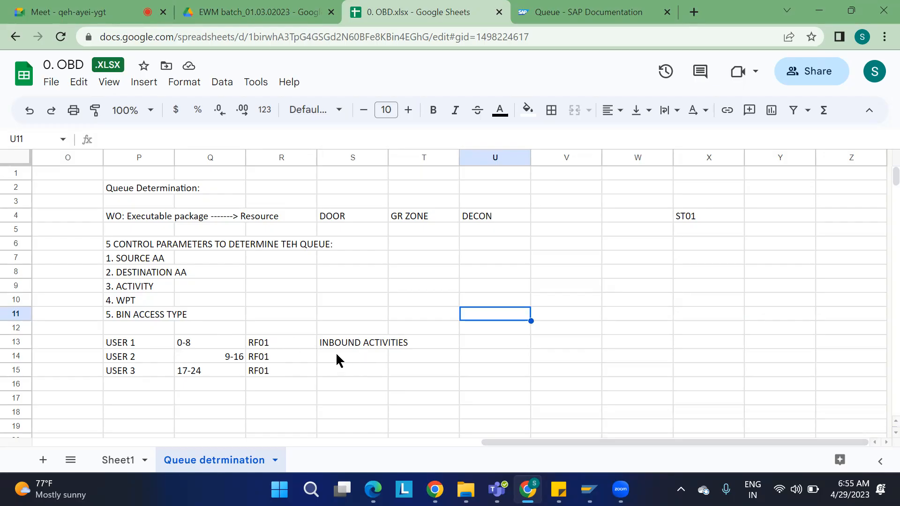
Switch to SAP's Confirm Warehouse Task session, confirm and save the open putaway task of the INBOUND queue, and leave the confirmation screen
mouse_move(589, 489)
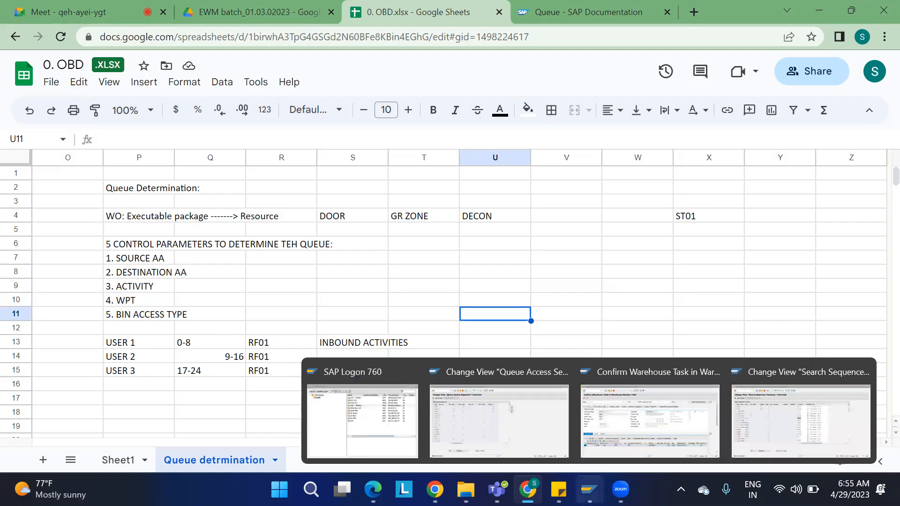
click(677, 422)
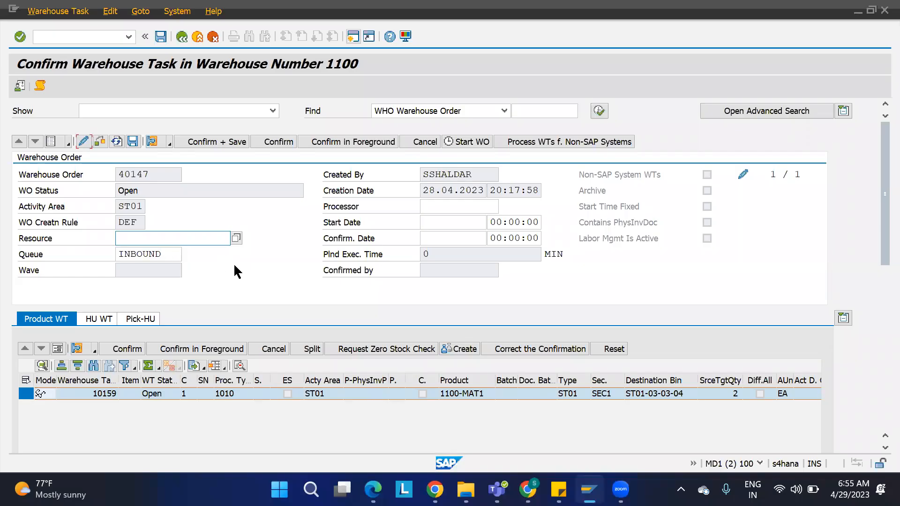
click(217, 143)
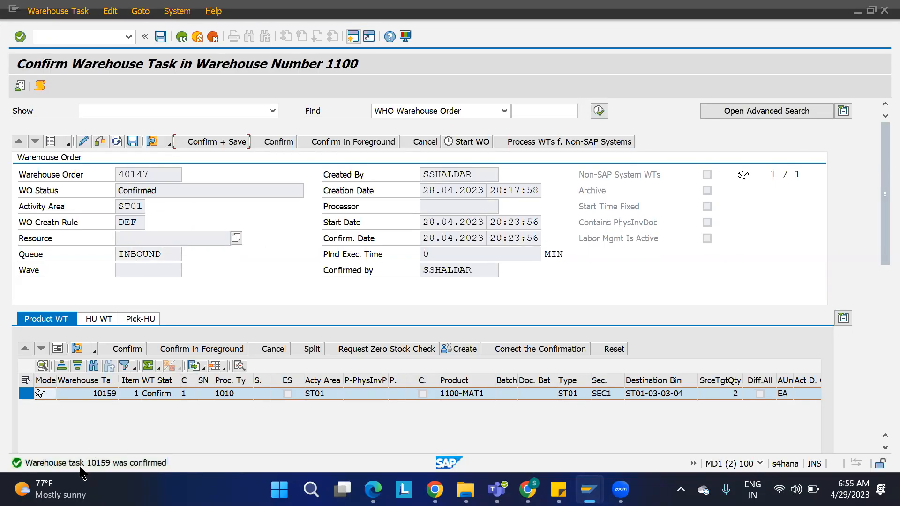
mouse_move(96, 478)
click(178, 34)
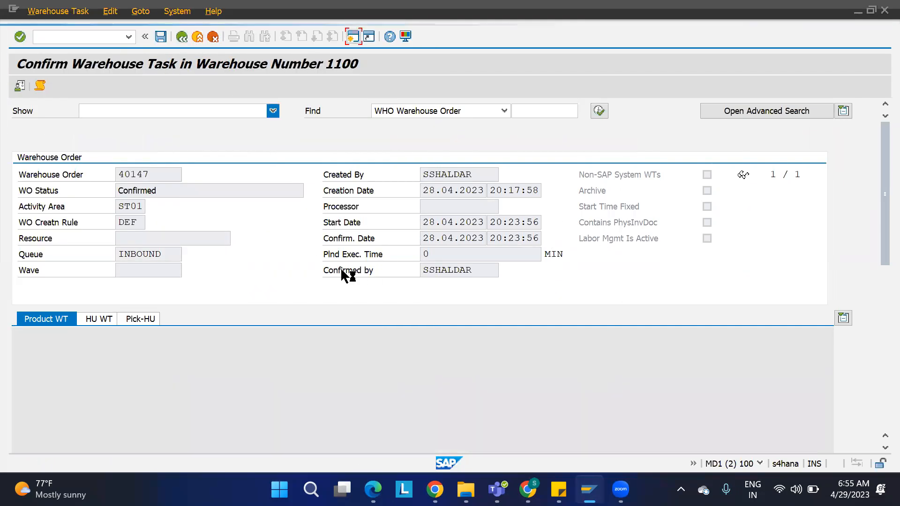
Switch to the Queue Access Sequence session, leave it, and review the queue definitions and queue determination criteria
mouse_move(589, 490)
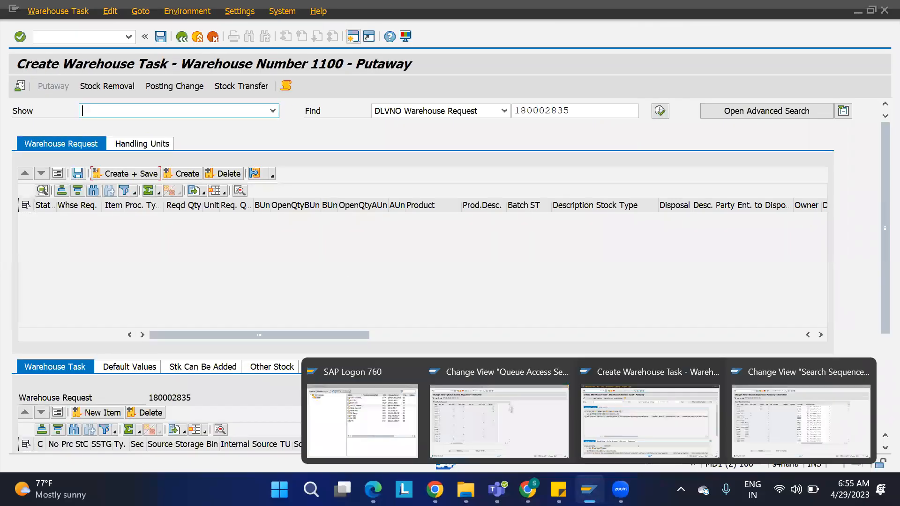
click(500, 408)
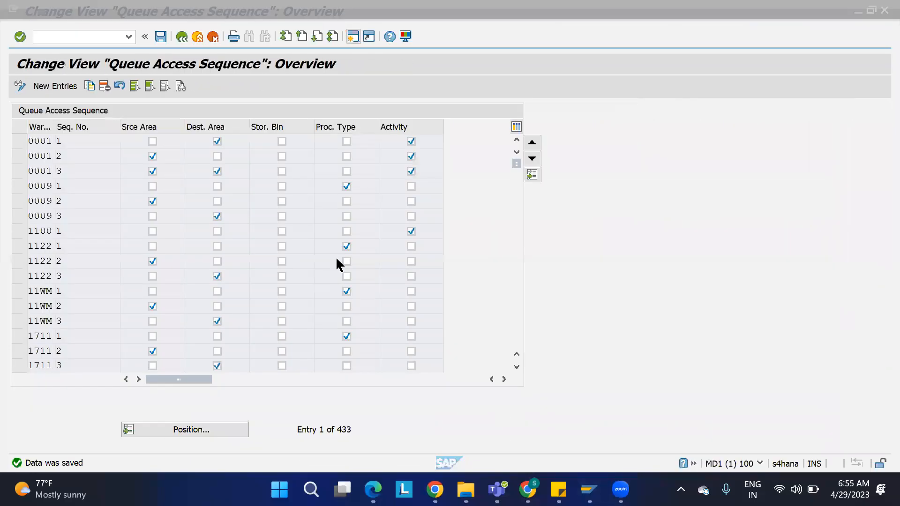
click(182, 45)
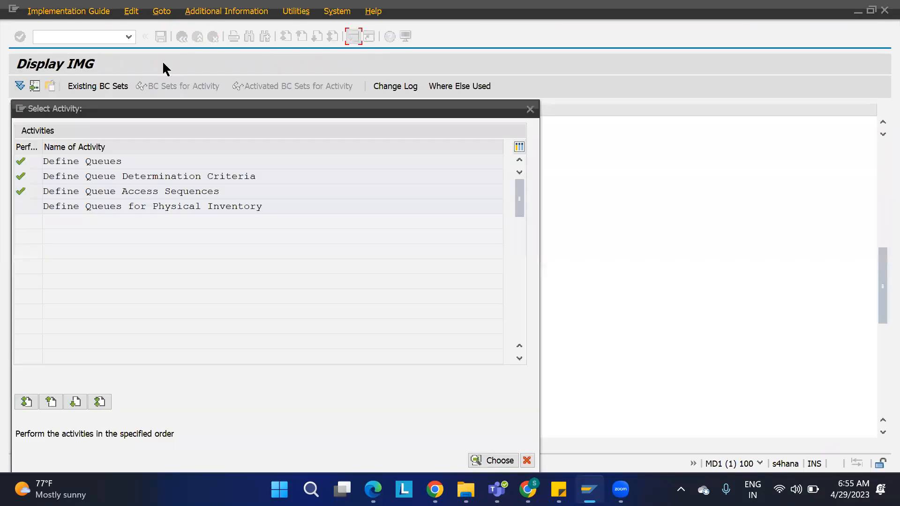
double_click(99, 161)
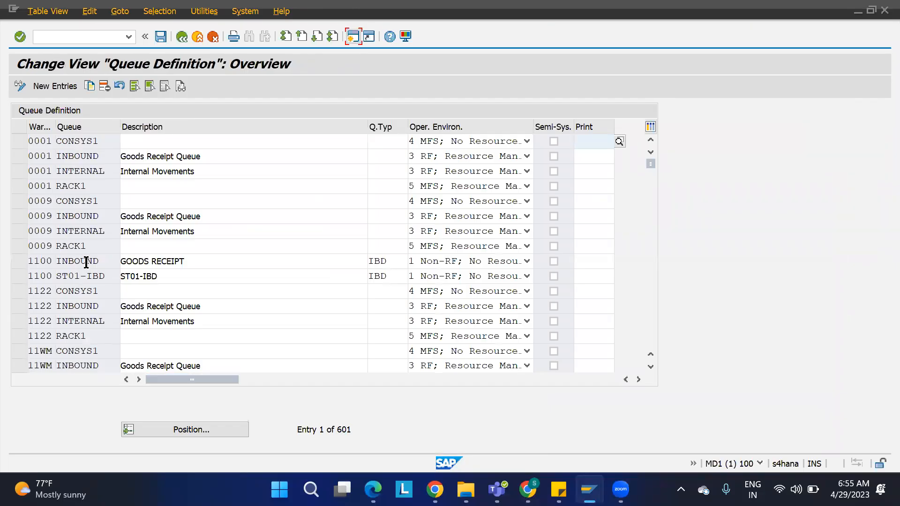
click(181, 36)
double_click(88, 177)
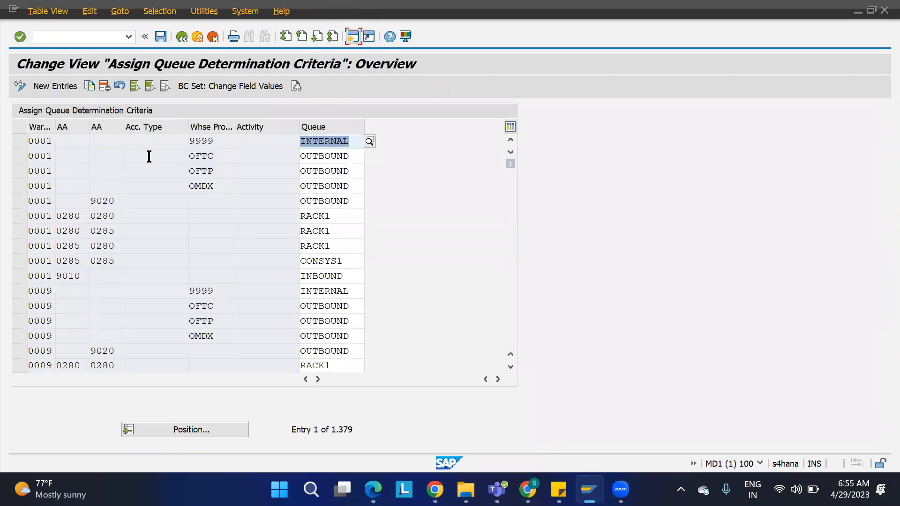
click(181, 36)
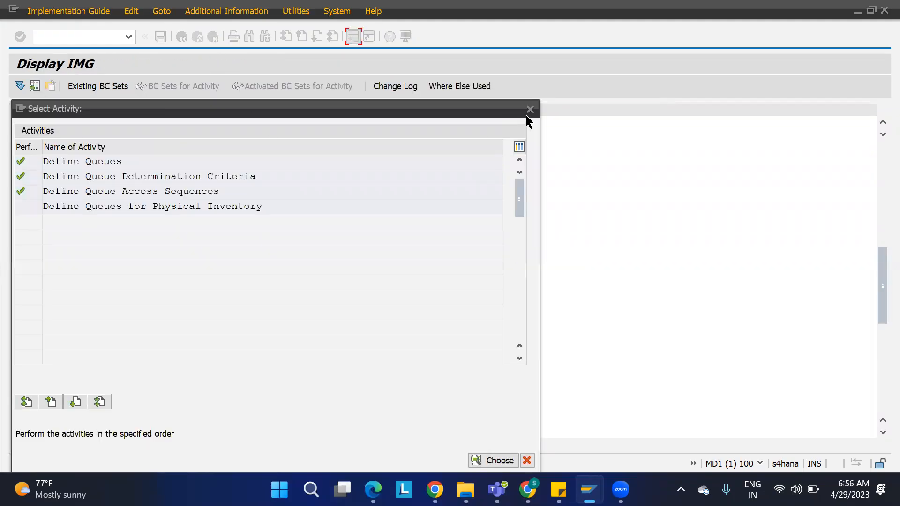
Close the queue activity selection and open Define Queue Types under Resource Management
click(529, 113)
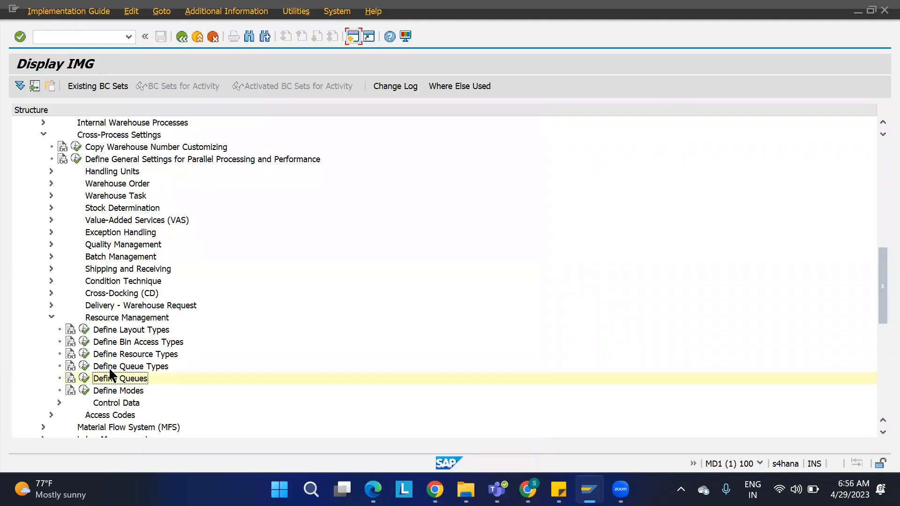
click(85, 369)
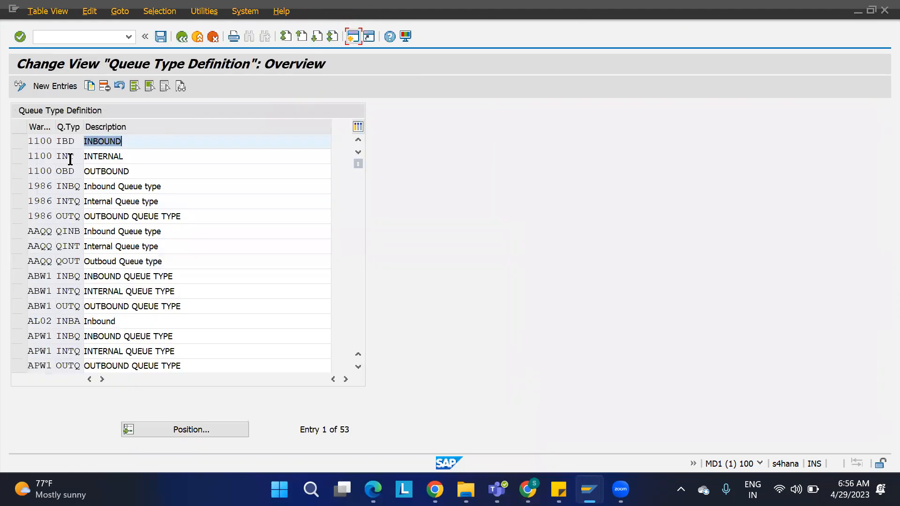
Leave the queue types, open Define Queues, and start an entry for warehouse 1100 with queue and description OUTBOUND
click(181, 37)
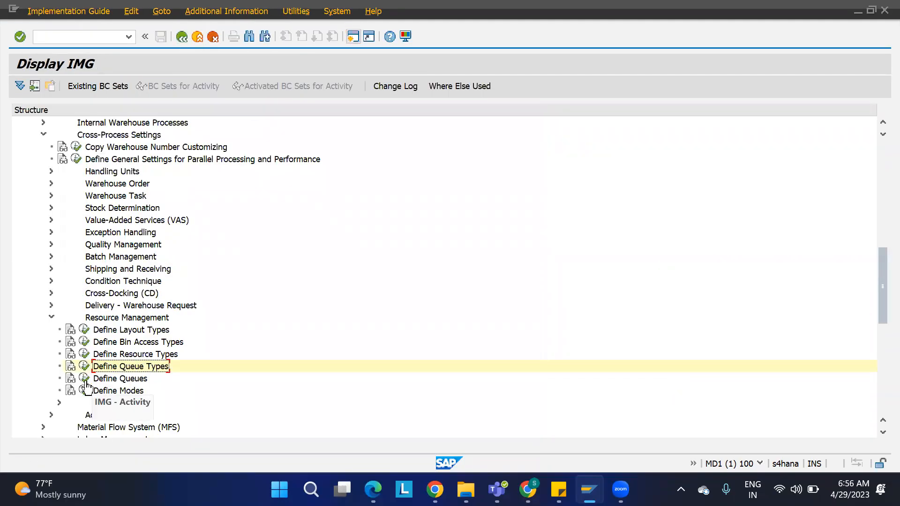
click(84, 380)
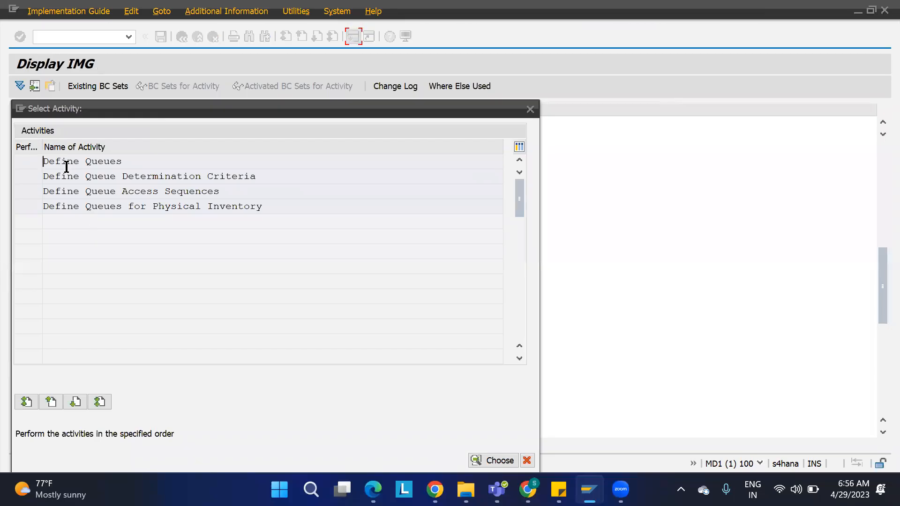
double_click(66, 164)
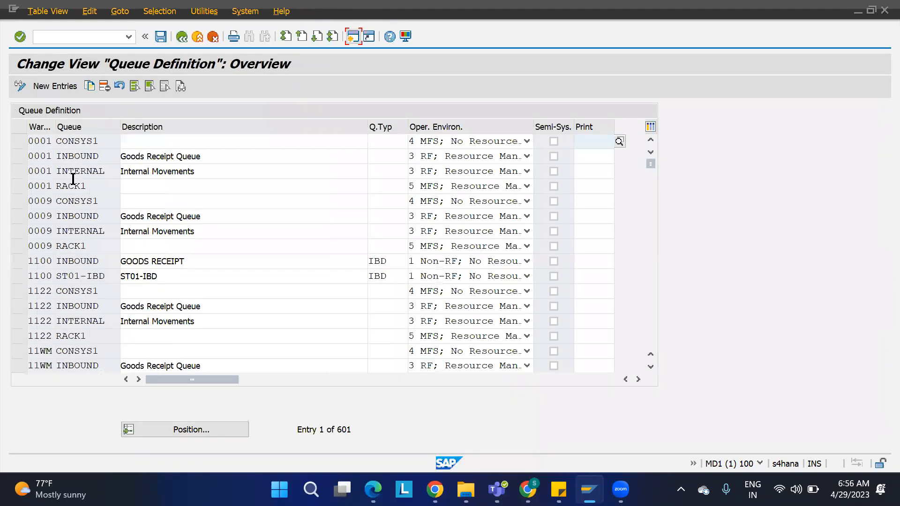
click(49, 87)
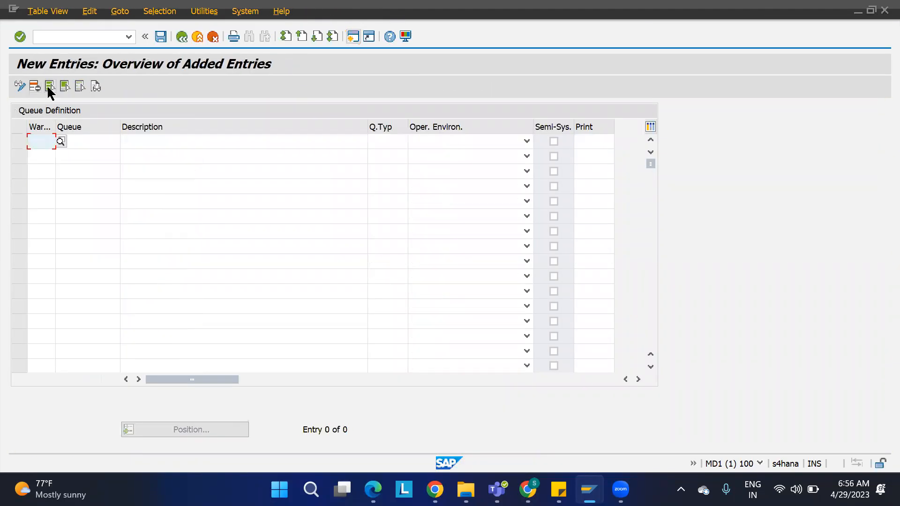
text(1100)
key(Tab)
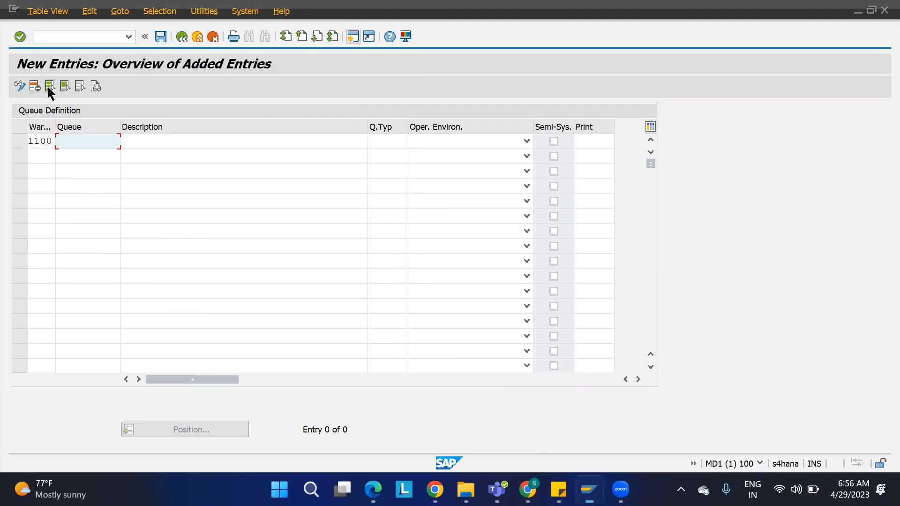
text(OUTBOUND)
key(Tab)
text(OU)
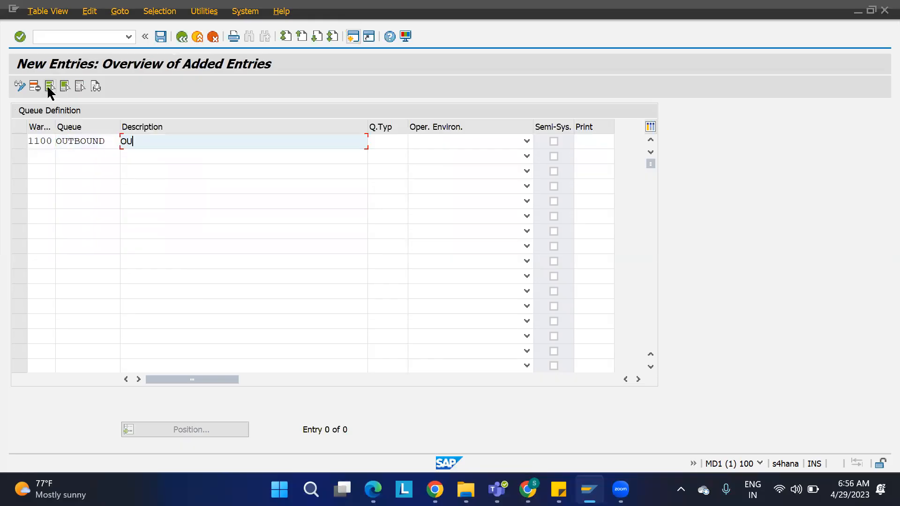
text(TBOUND)
key(Tab)
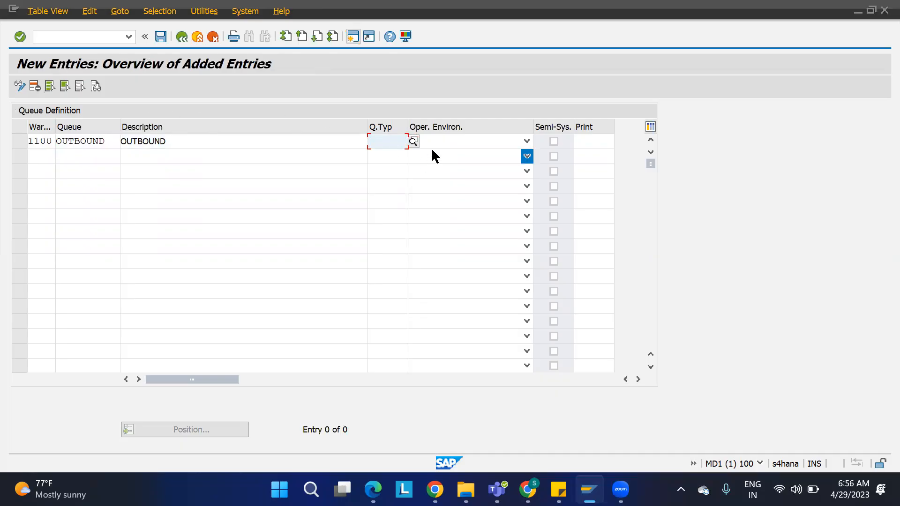
Assign queue type OBD and the "1 Non-RF" operating environment to warehouse 1100's new OUTBOUND queue
click(414, 142)
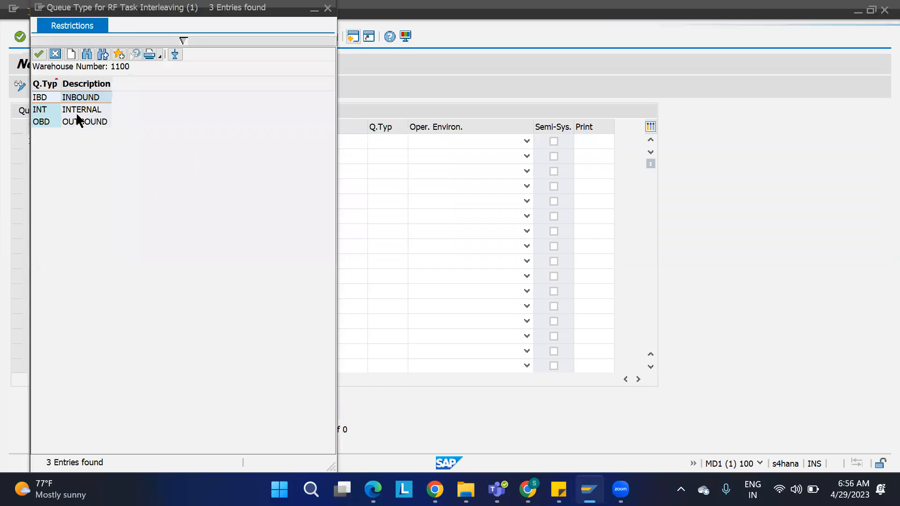
double_click(84, 122)
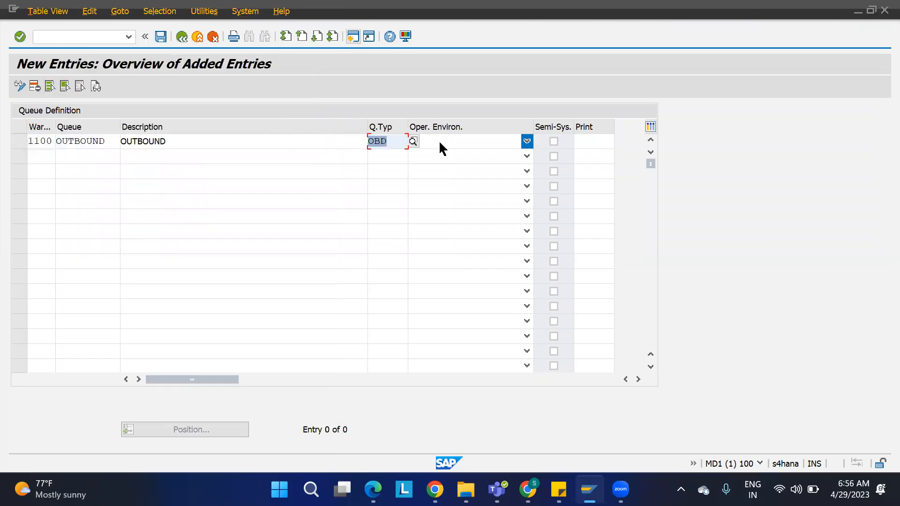
click(439, 141)
click(412, 155)
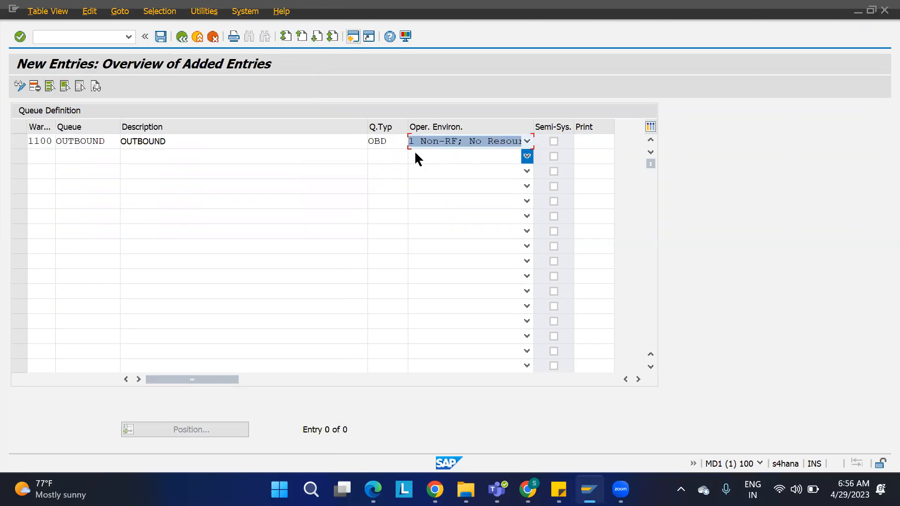
Save the OUTBOUND queue definition under the EWM PROJECT customizing request and return to the queue activity selection
click(160, 37)
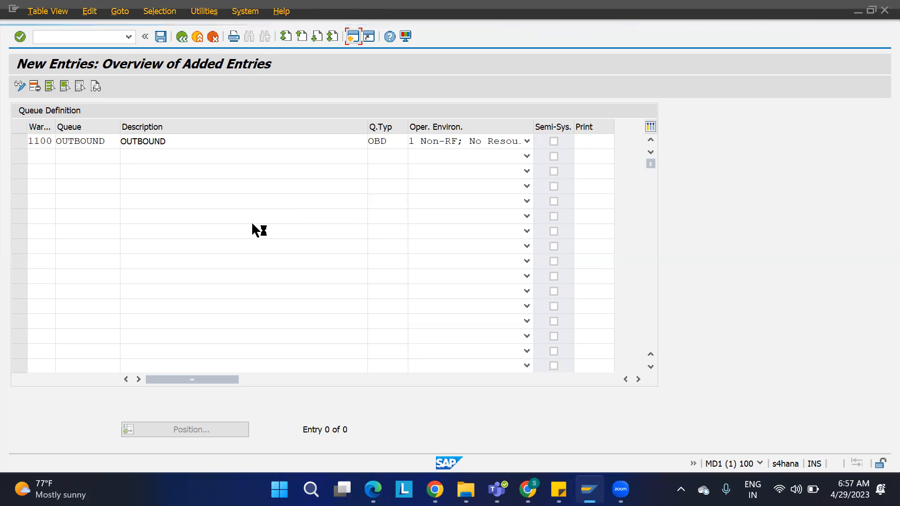
mouse_move(590, 487)
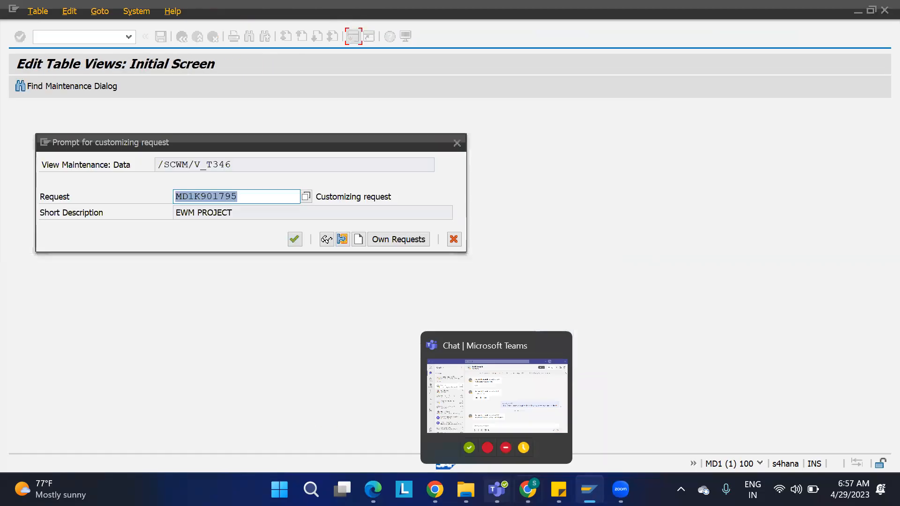
click(527, 490)
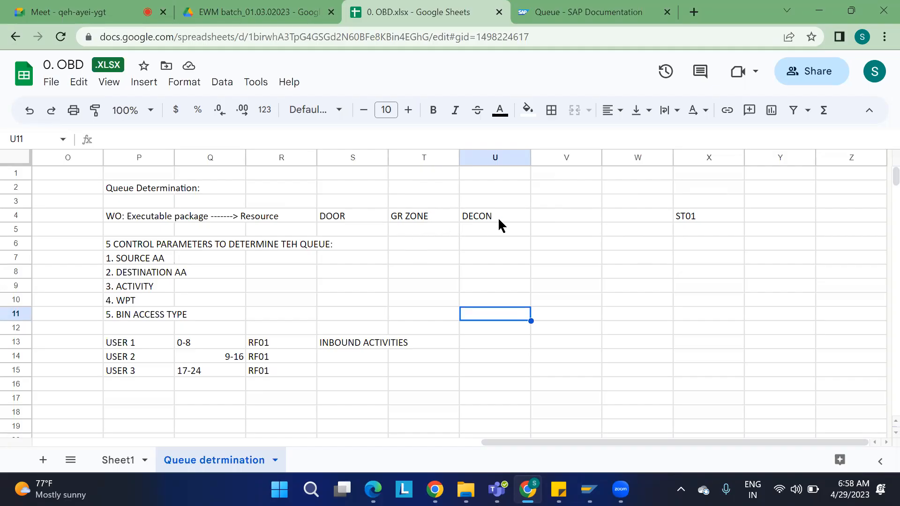
key(alt+Tab)
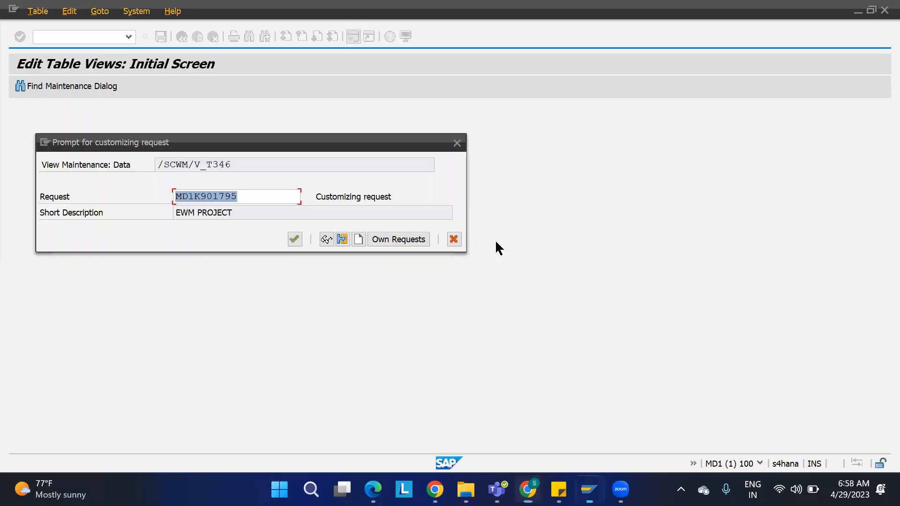
click(292, 240)
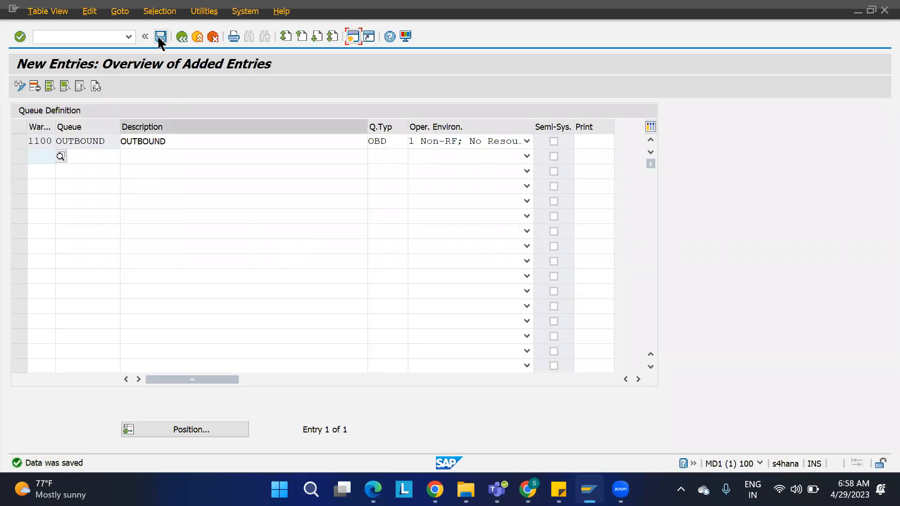
click(160, 38)
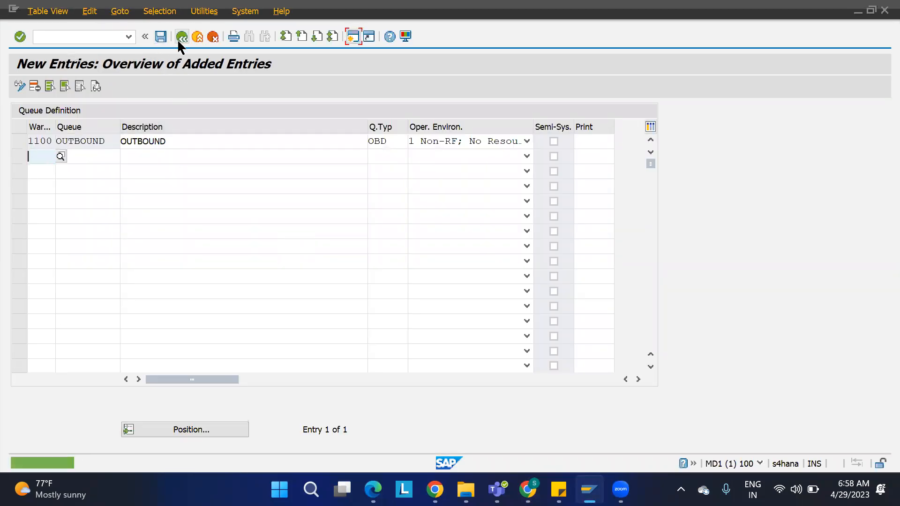
click(178, 38)
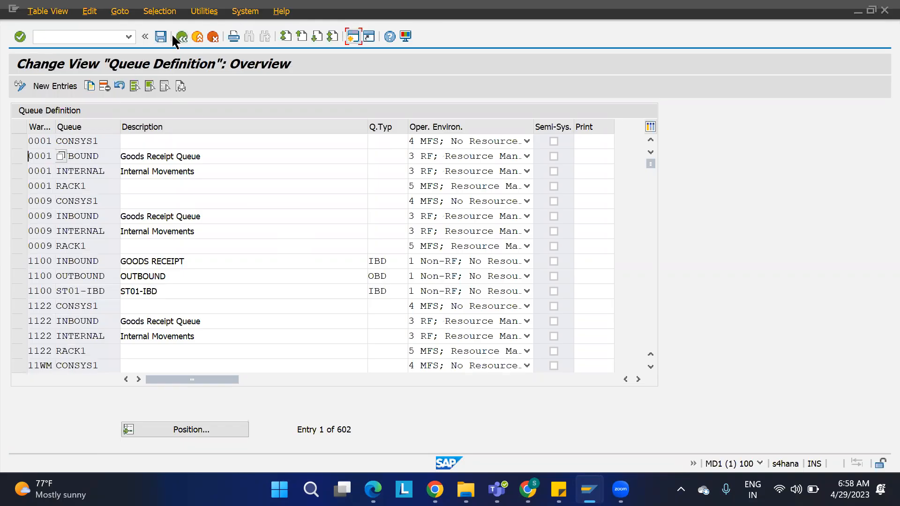
click(180, 34)
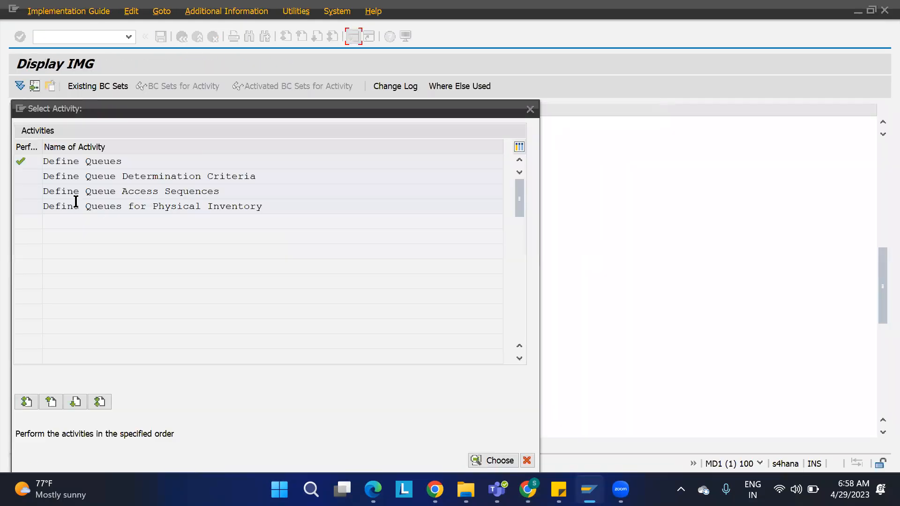
Add a queue determination criteria entry for warehouse 1100 that assigns activity PICK to queue OUTBOUND
double_click(102, 177)
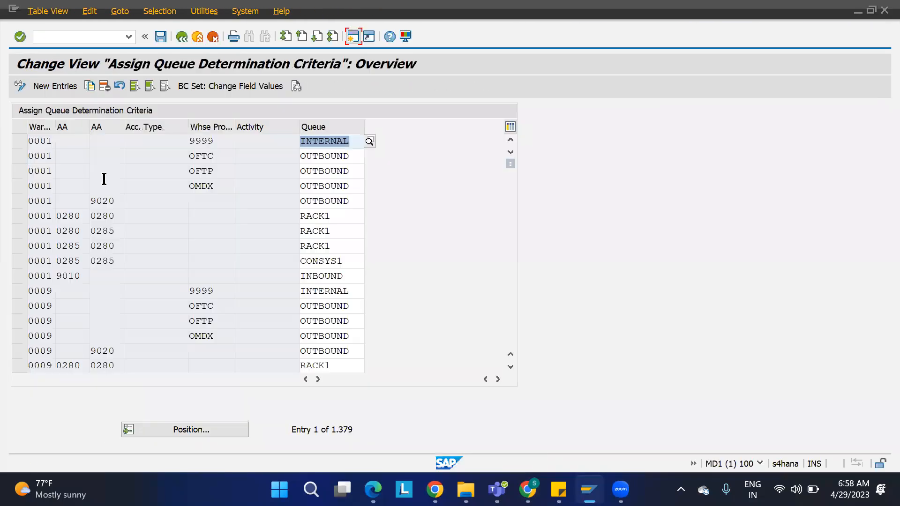
click(57, 86)
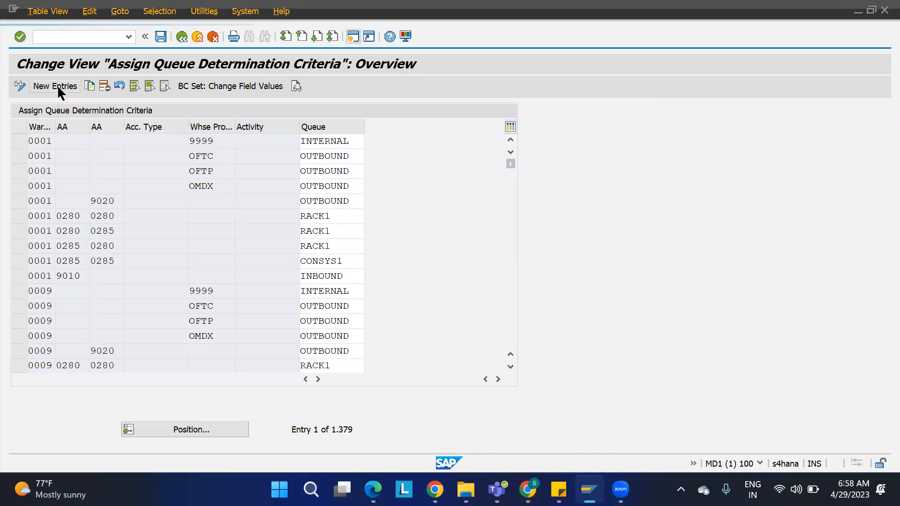
text(1100)
key(Return)
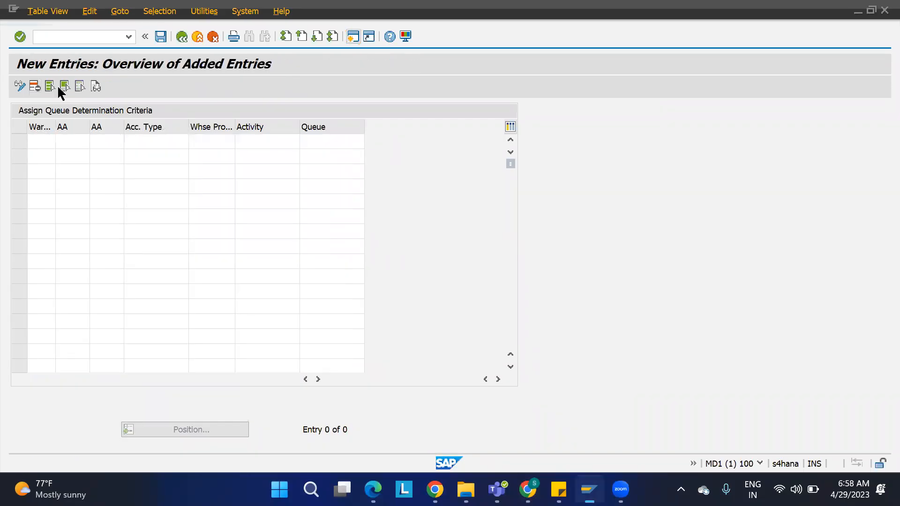
key(Tab)
key(Tab)
key(Tab)
key(Tab)
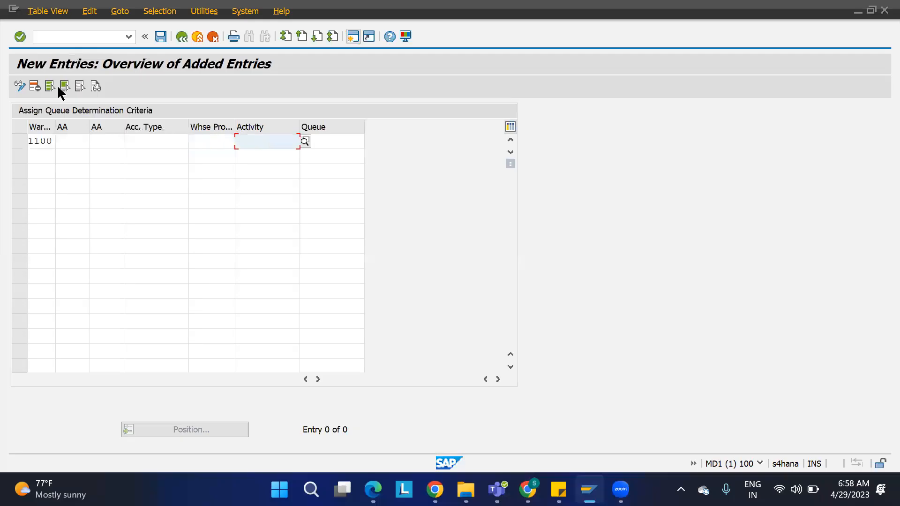
click(305, 141)
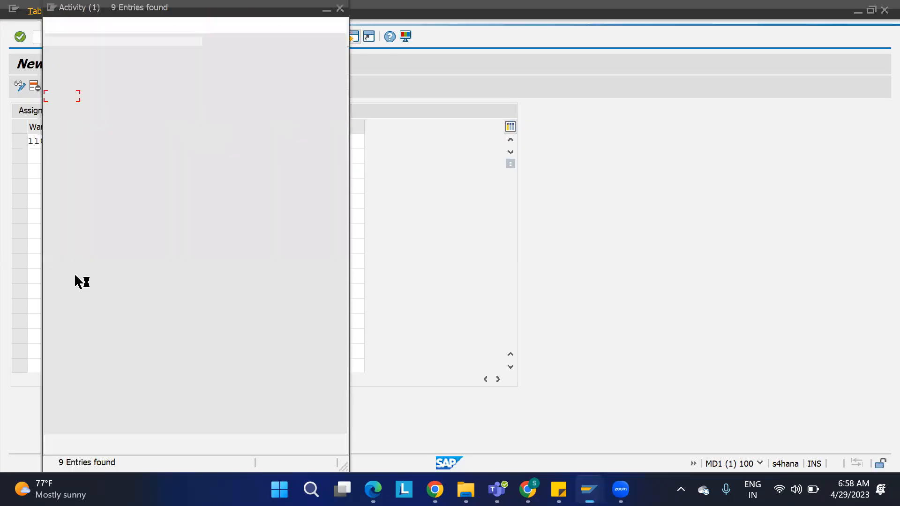
double_click(55, 159)
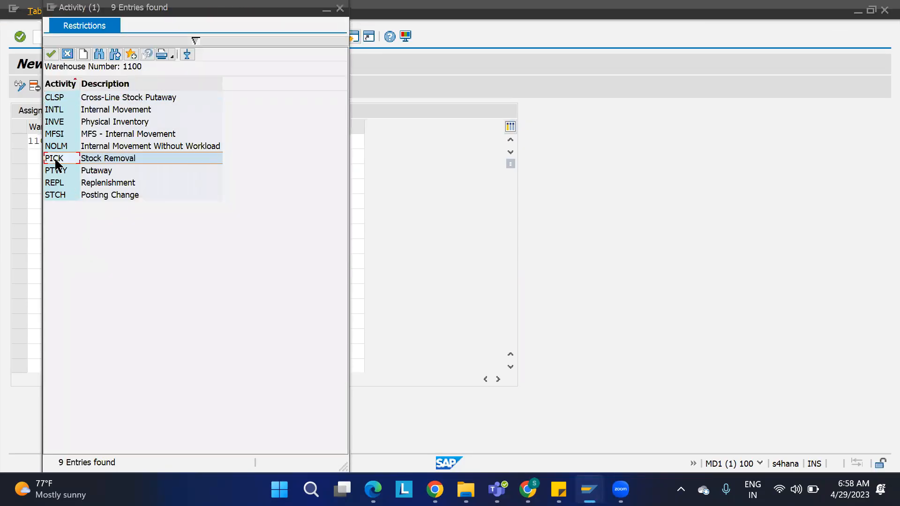
click(333, 139)
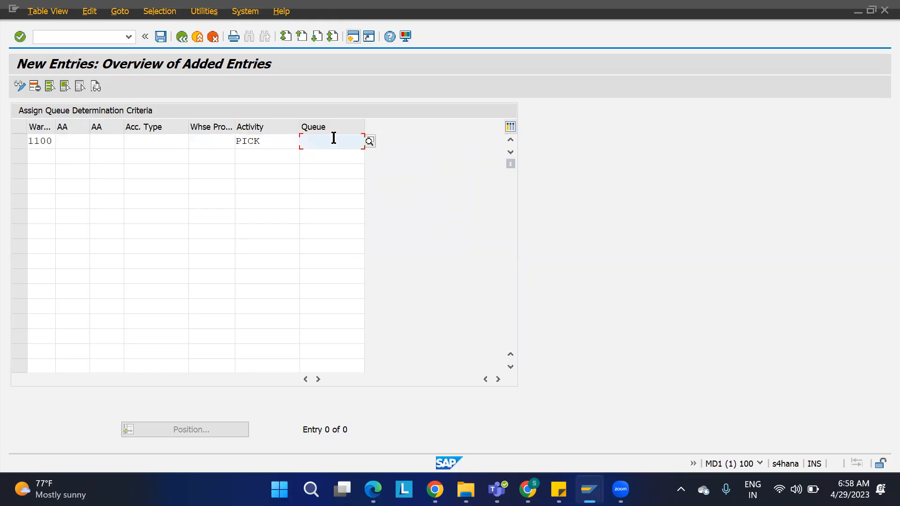
text(OUTBOUND)
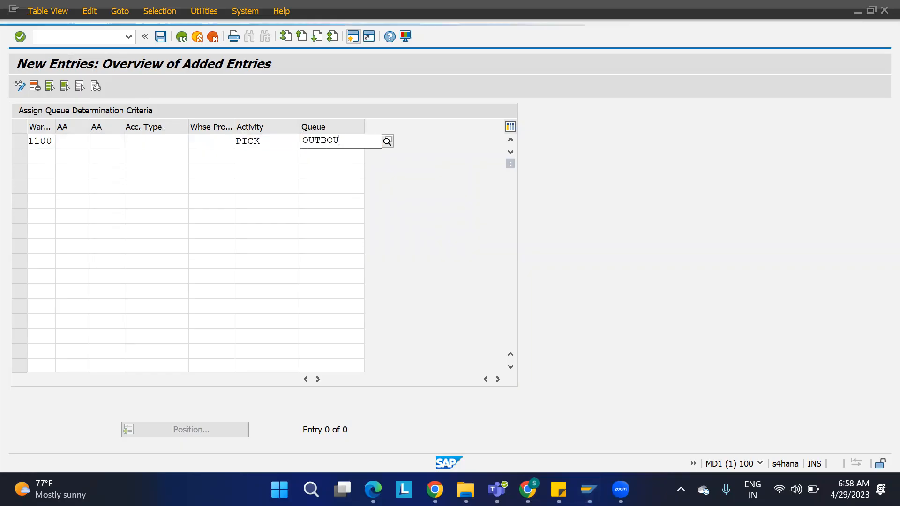
Save the new queue determination entry under the EWM PROJECT customizing request and return to the activity selection
click(160, 37)
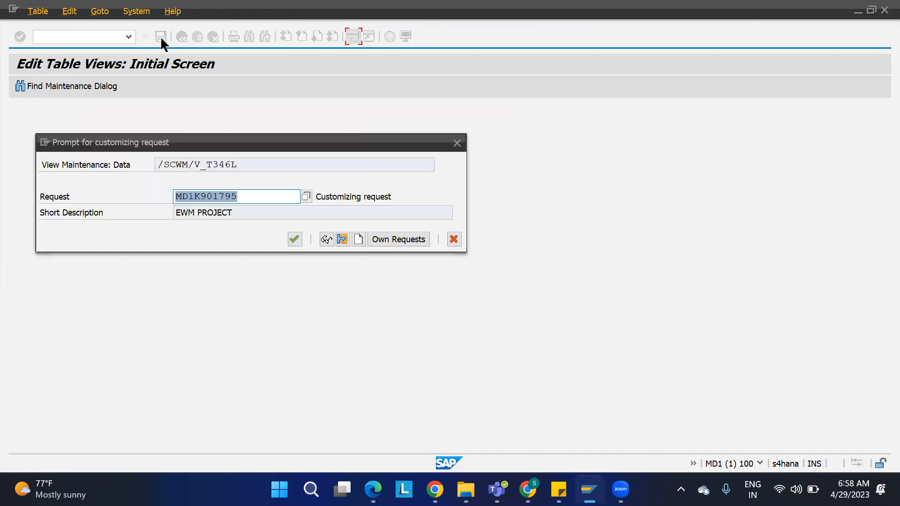
click(297, 243)
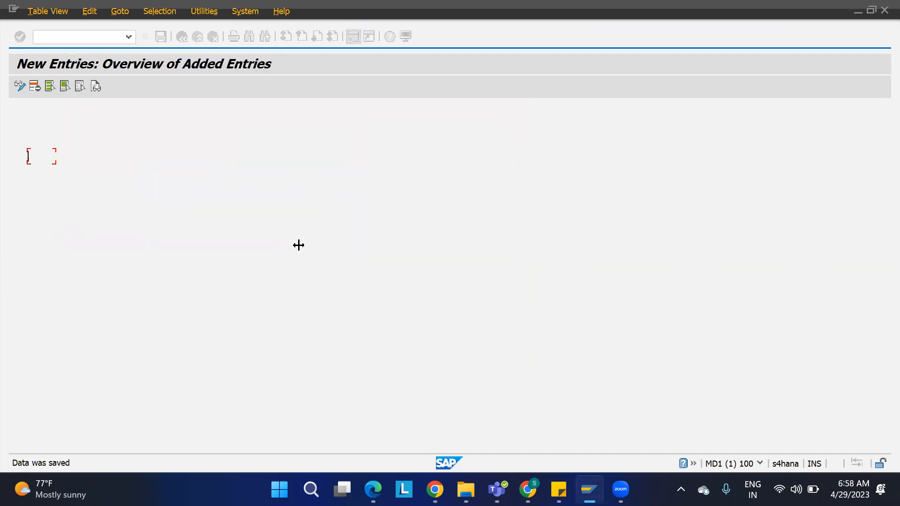
click(181, 38)
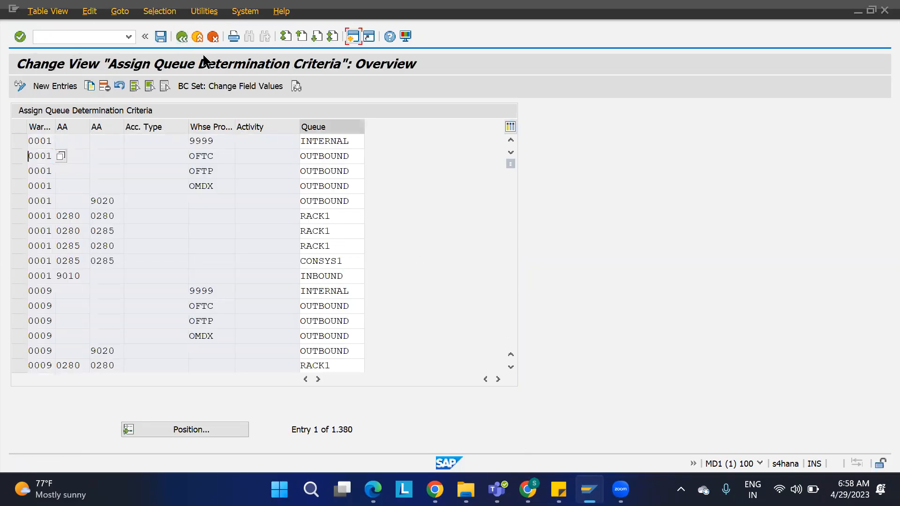
click(182, 37)
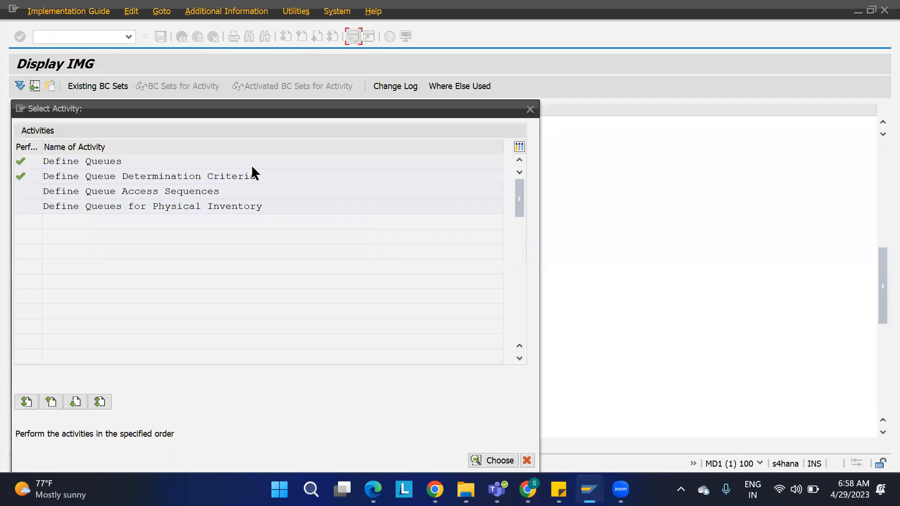
Review the queue access sequence for warehouse 1100 and switch to the Create Warehouse Task session
double_click(82, 193)
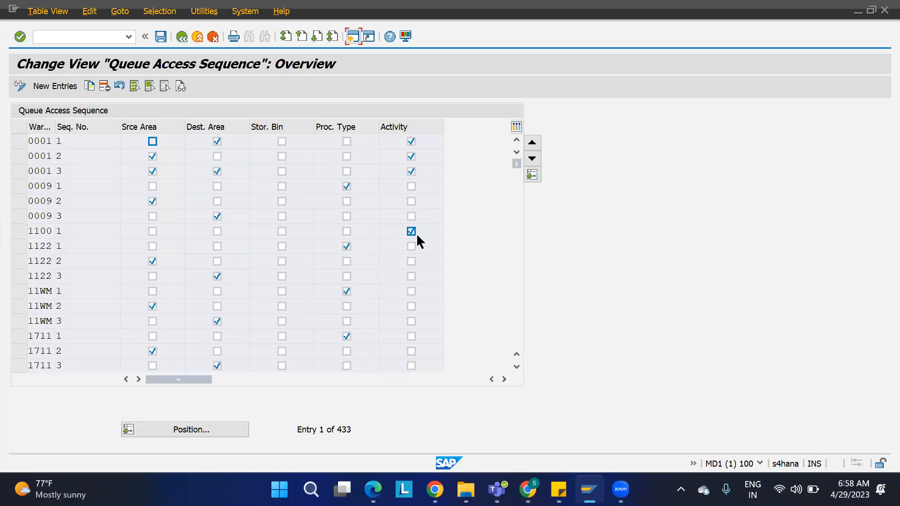
click(183, 37)
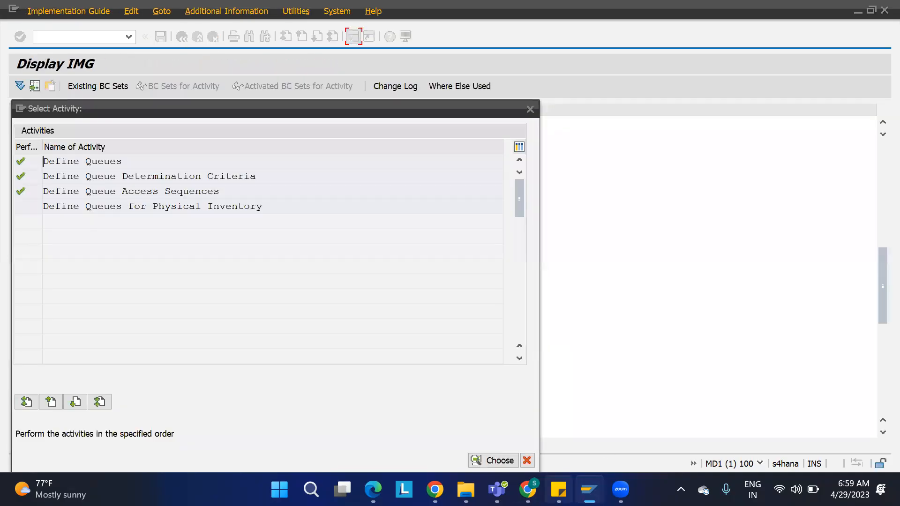
mouse_move(593, 481)
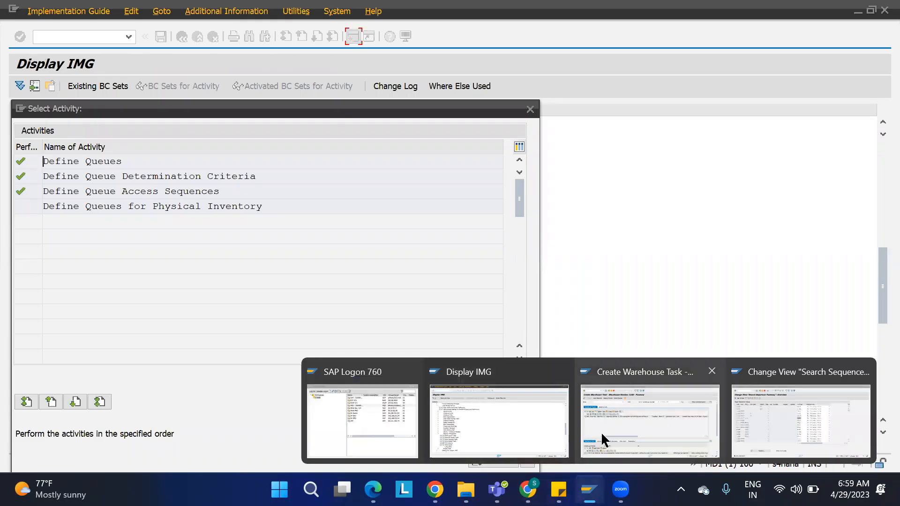
click(534, 440)
mouse_move(620, 489)
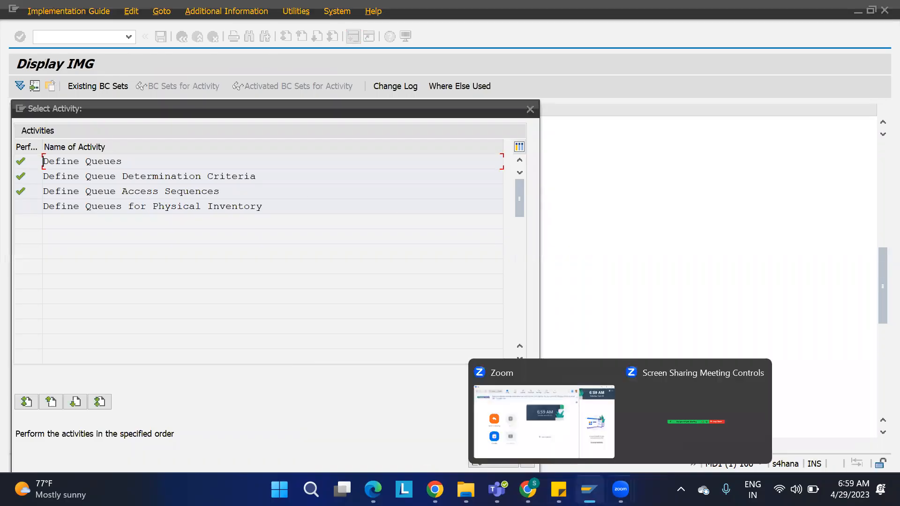
mouse_move(589, 489)
click(667, 423)
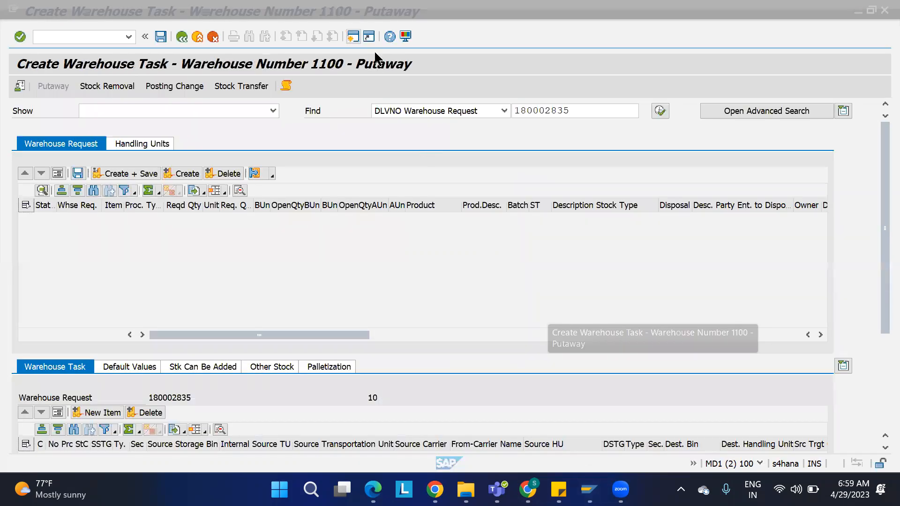
Open transaction VL01NO for creating an outbound delivery without order reference in a new session
key(ctrl+n)
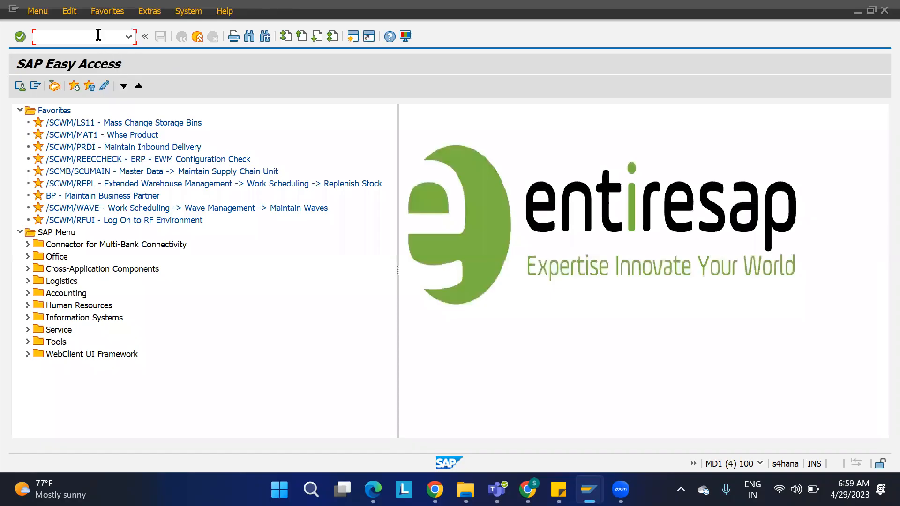
text(/NVL01NO)
key(Return)
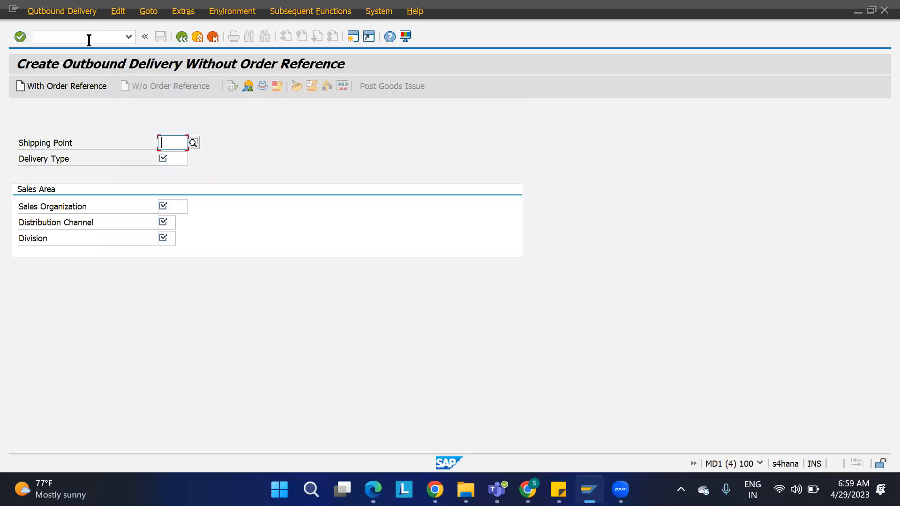
Start a delivery with shipping point 1100, delivery type LO, sales organization 1100, distribution channel 10 and division 10
text(1100)
key(Tab)
text(LO)
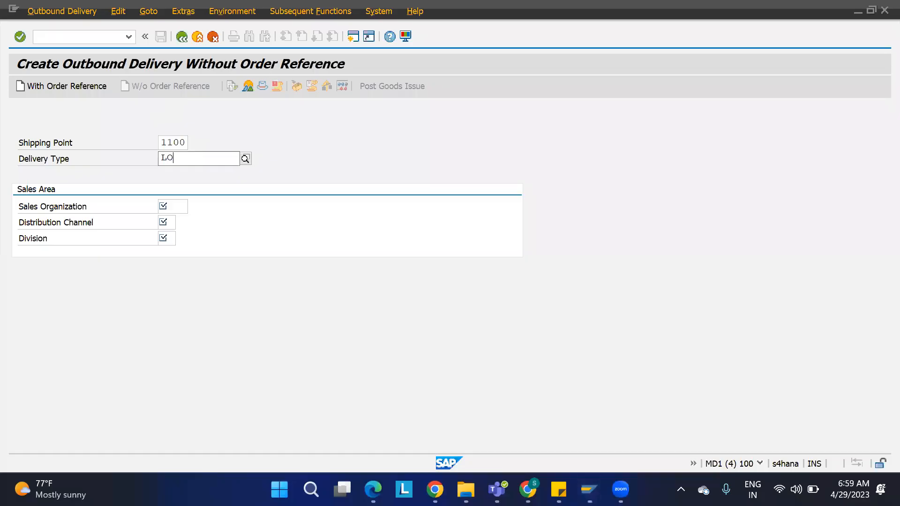
key(Return)
text(1100)
key(Tab)
text(10)
key(Tab)
text(10)
key(Return)
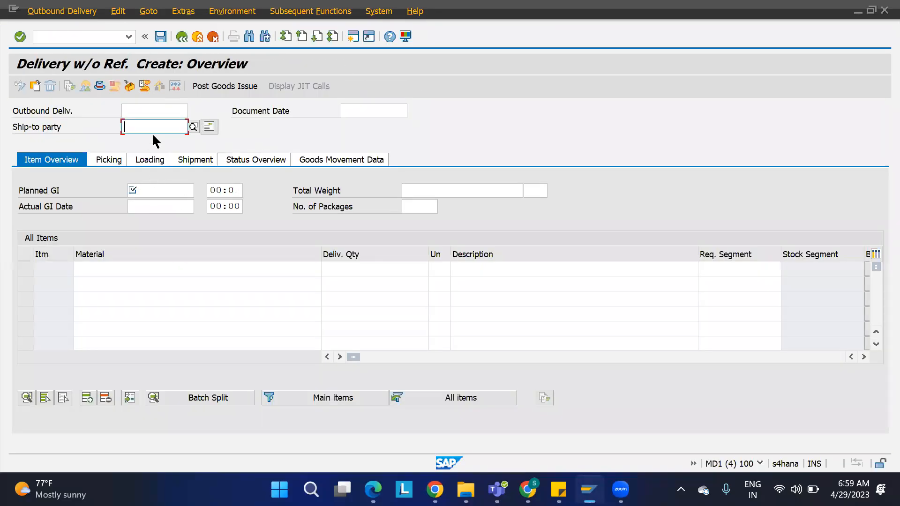
Set the delivery's ship-to party to CUST and the planned goods issue date to 29.04.2023
click(160, 189)
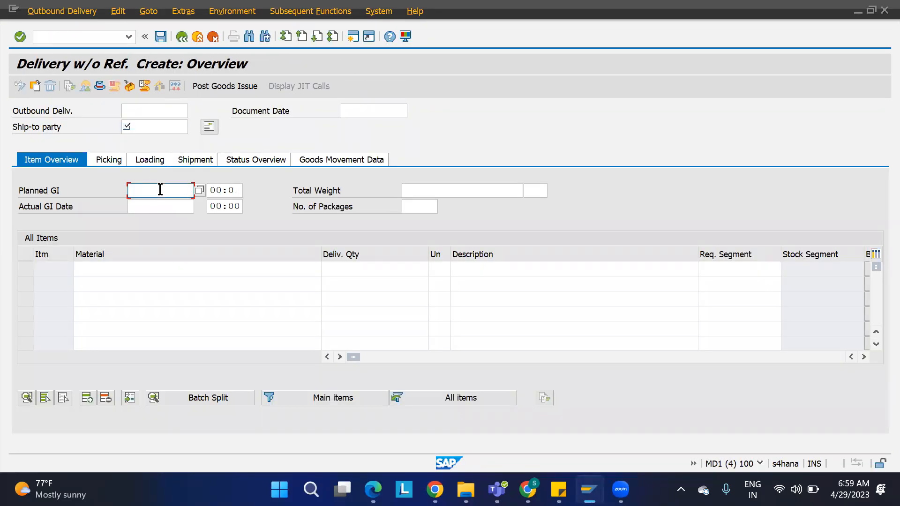
click(145, 123)
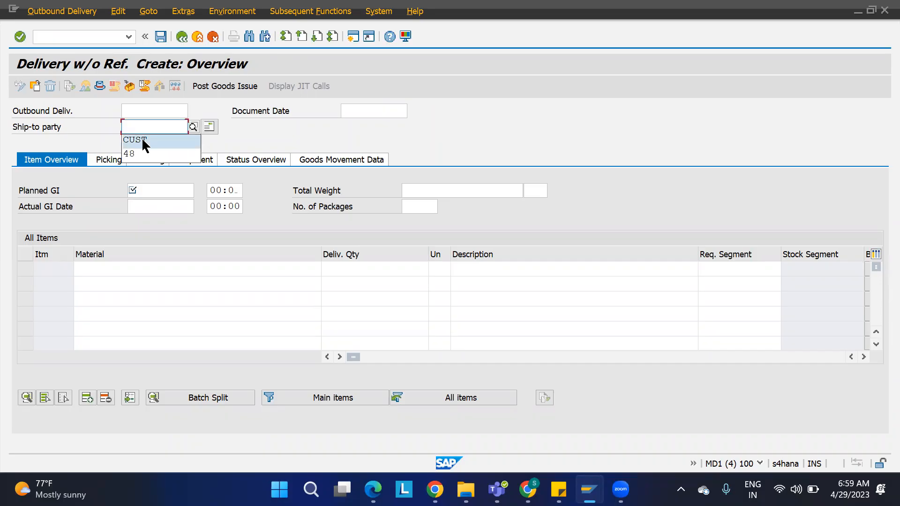
click(143, 141)
click(147, 190)
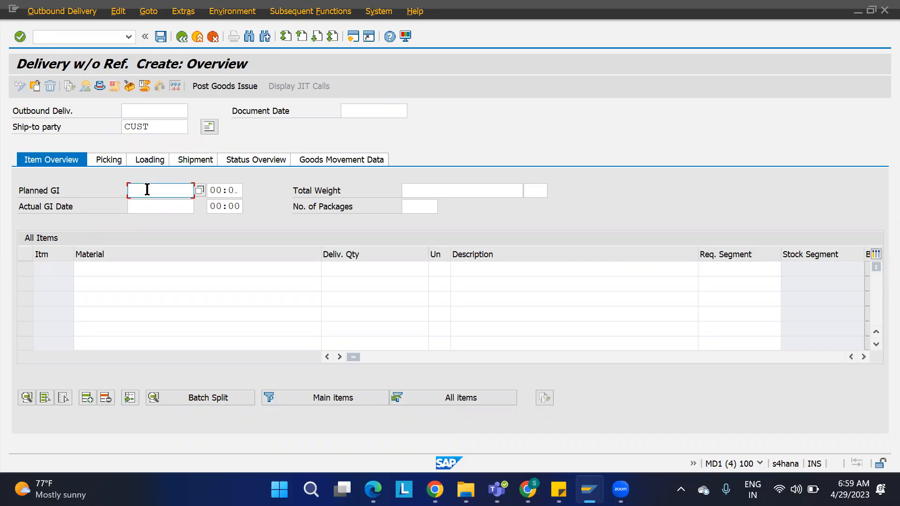
click(199, 190)
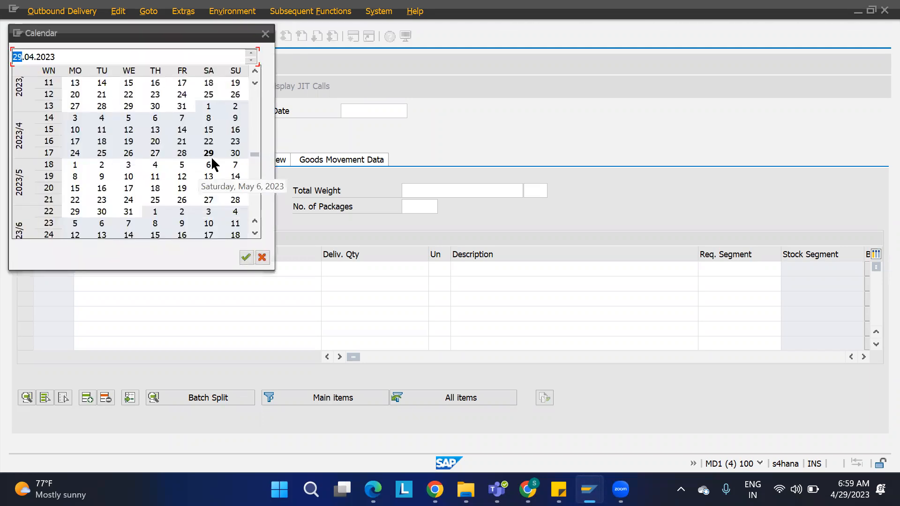
double_click(210, 153)
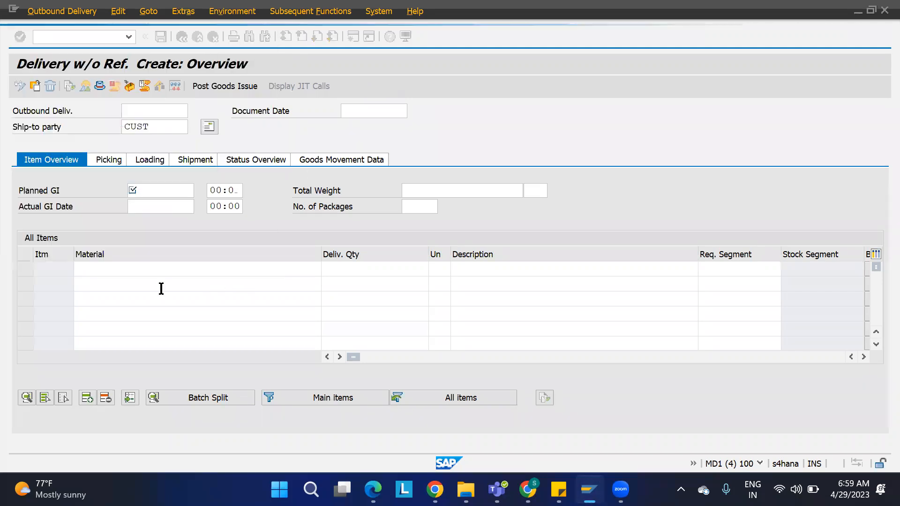
Enter material 1100-MAT1 with a delivery quantity of 1 as the first item
click(142, 270)
text(11)
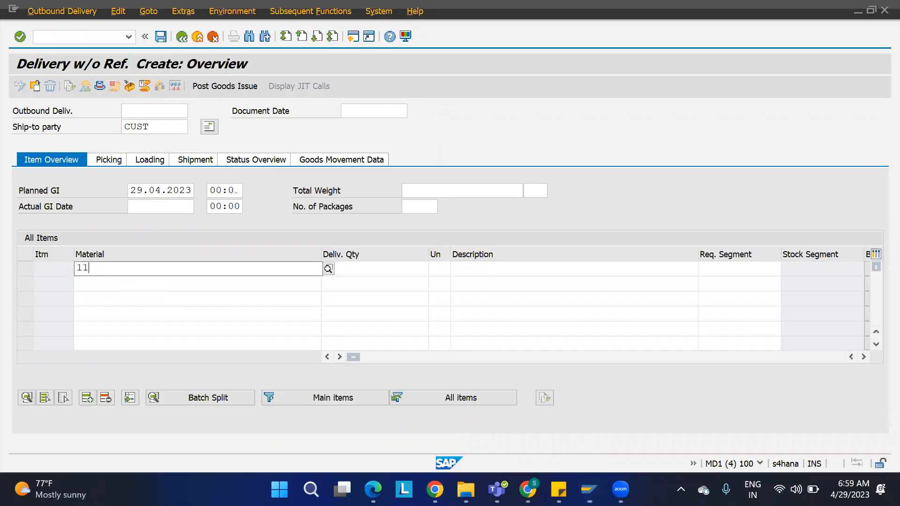
text(00-MAT)
key(Tab)
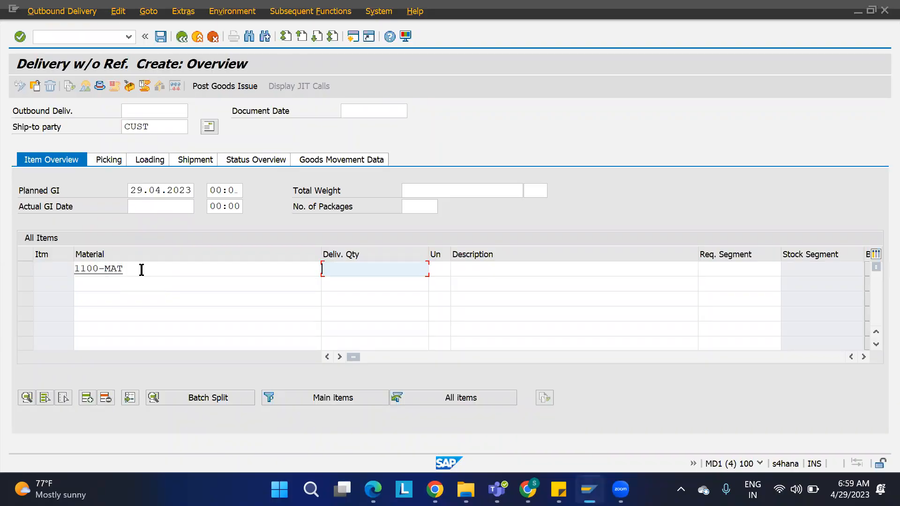
click(142, 269)
text(1)
key(Tab)
text(1)
Assign plant 1100 and storage location AFS to the 1100-MAT1 item
key(Tab)
key(Tab)
key(Tab)
key(Tab)
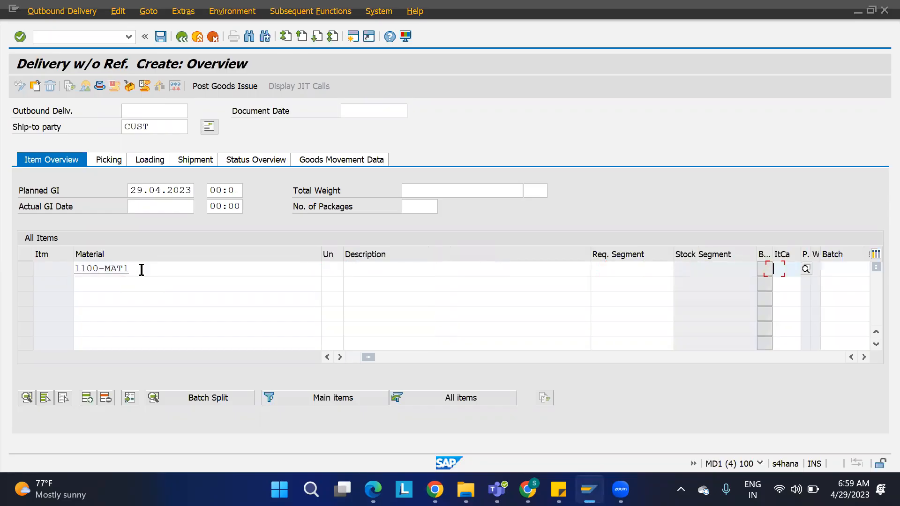
key(Tab)
key(Tab)
key(Tab)
key(Tab)
key(Tab)
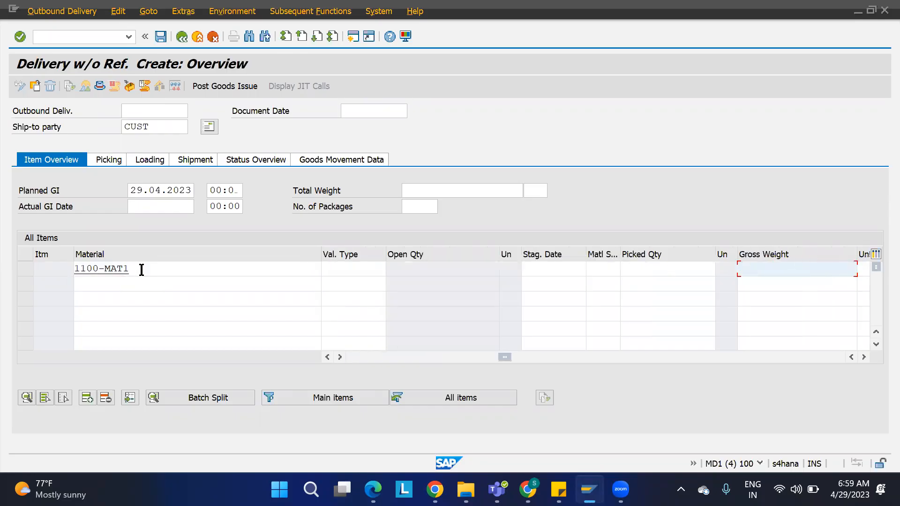
key(Tab)
key(Tab)
key(Tab)
key(Tab)
key(Tab)
key(Tab)
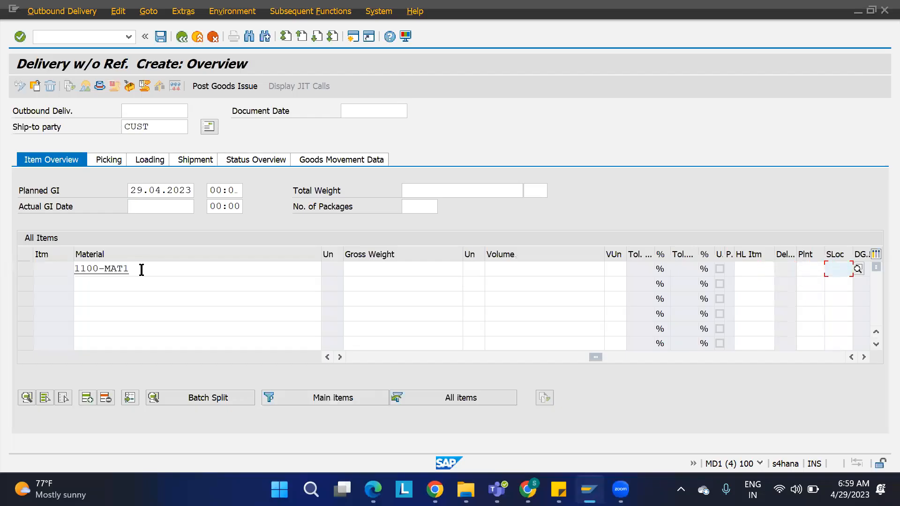
key(shift+Tab)
text(1100)
key(Tab)
text(AFS)
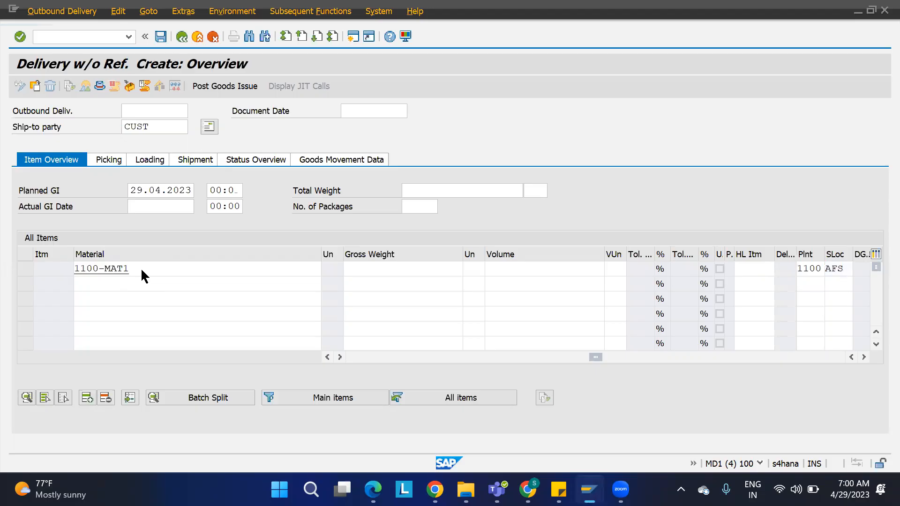
Validate the item data and save the outbound delivery
key(Return)
key(Return)
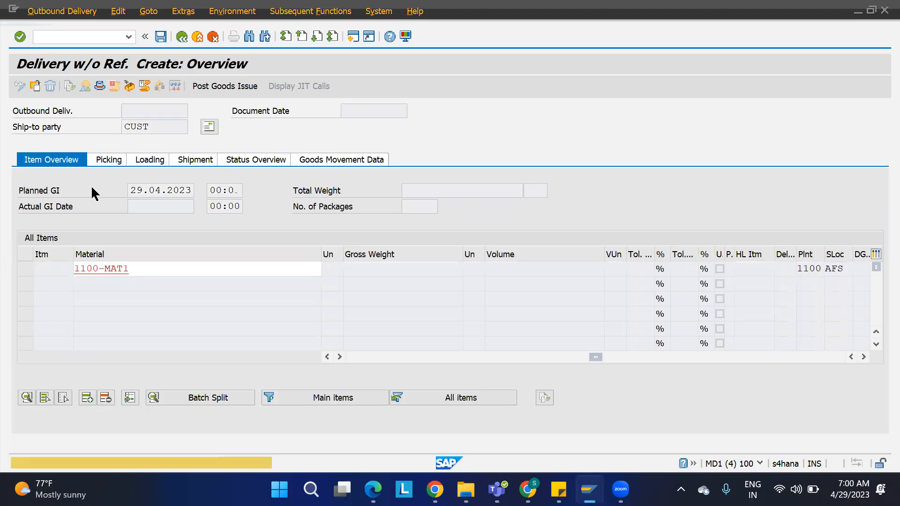
key(Return)
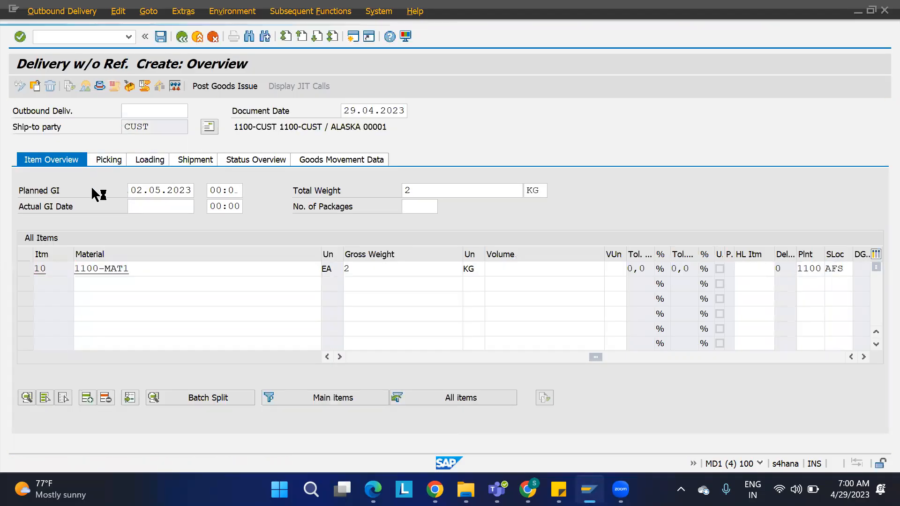
click(161, 36)
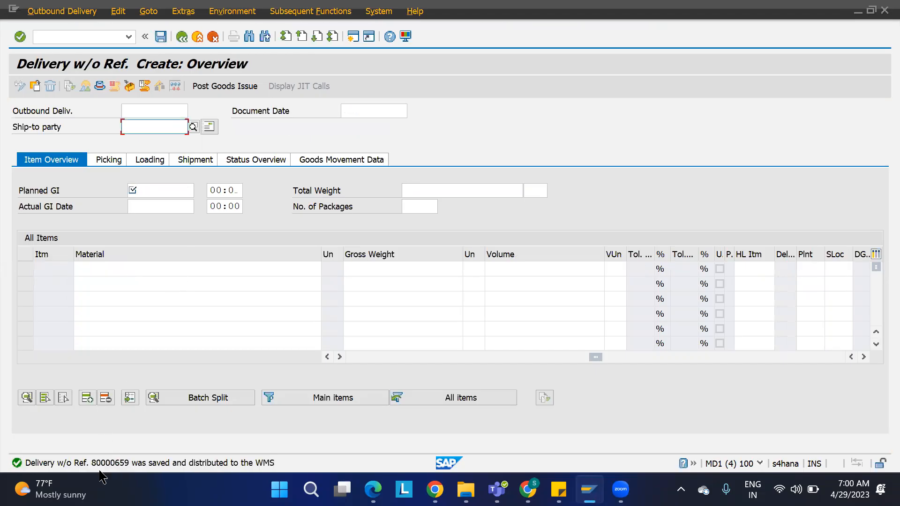
Copy the new delivery number from the save message's details and close the message help
double_click(110, 463)
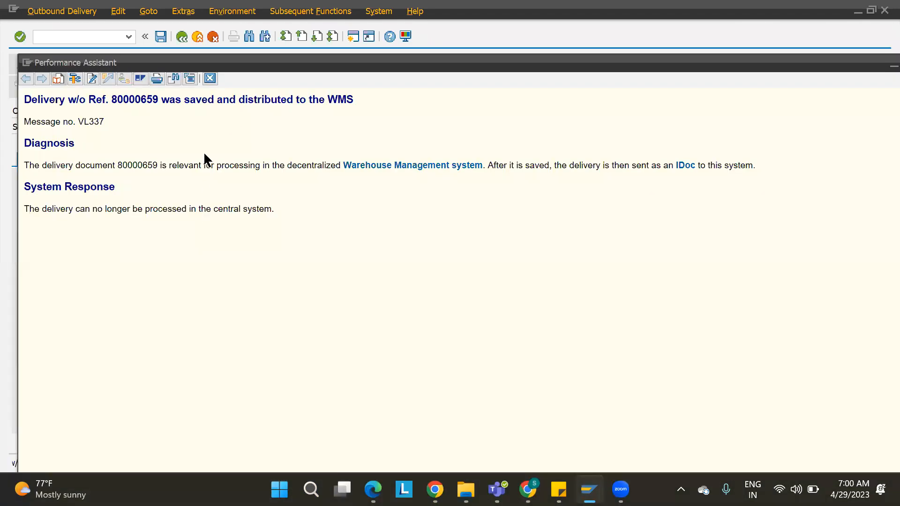
double_click(132, 98)
key(ctrl+c)
click(210, 79)
Switch to the Create Warehouse Task session and open outbound delivery order maintenance for warehouse 1100
mouse_move(559, 489)
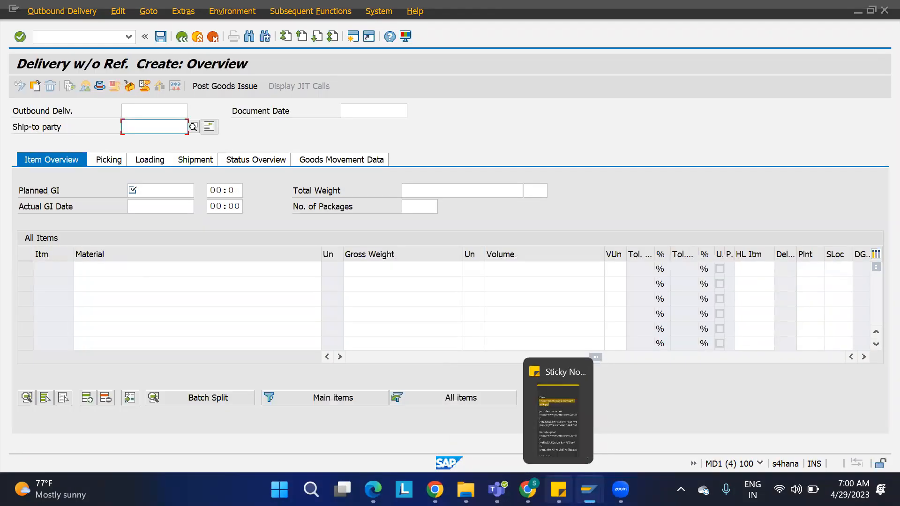
mouse_move(590, 489)
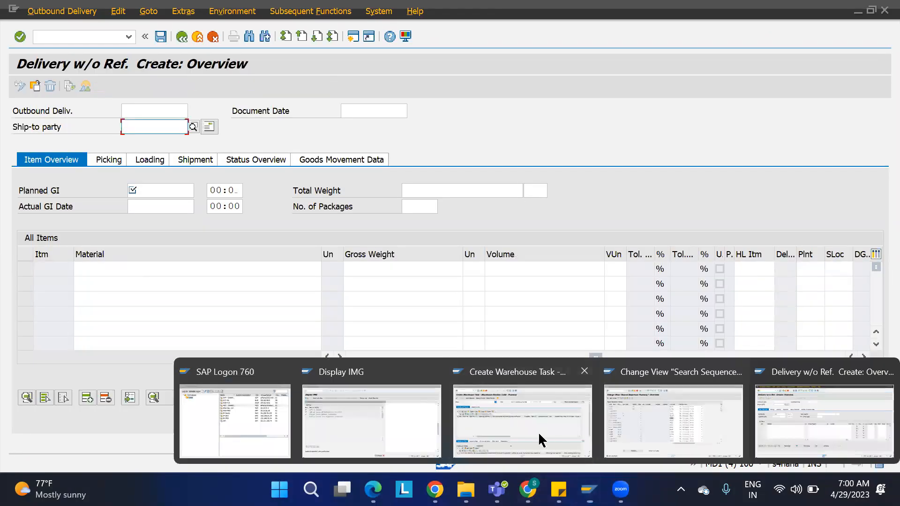
click(539, 432)
click(100, 35)
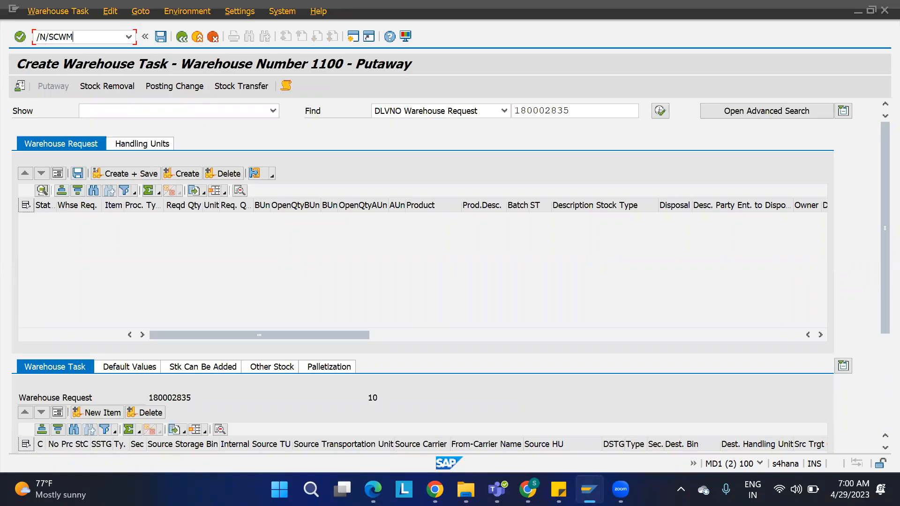
key(Return)
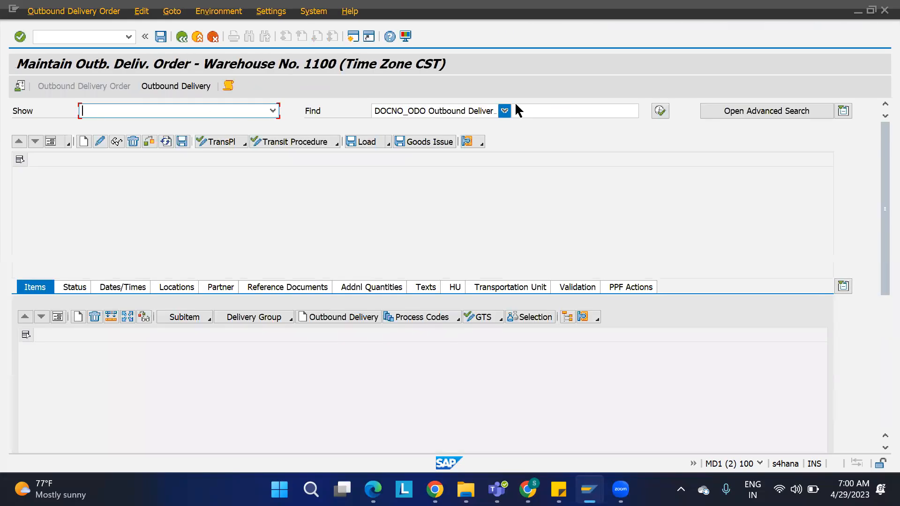
Find the outbound delivery order using the copied delivery number
click(525, 111)
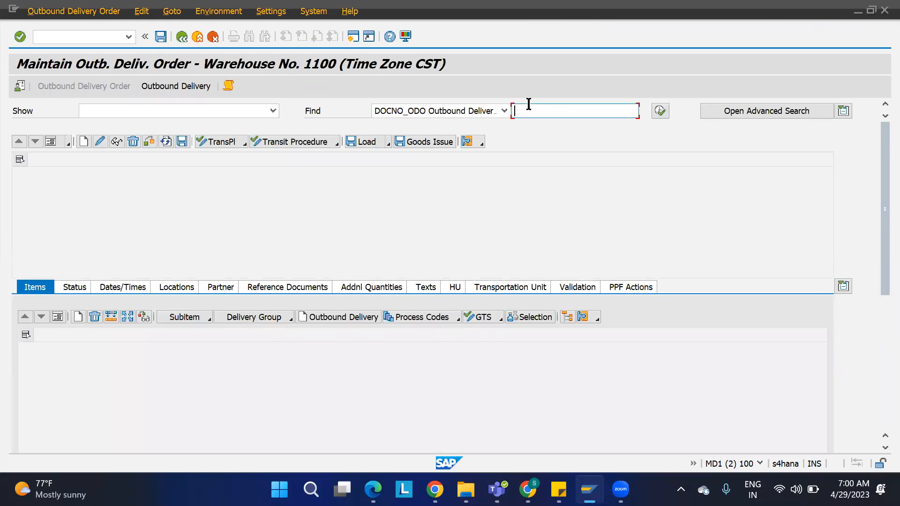
key(ctrl+v)
key(Return)
click(661, 111)
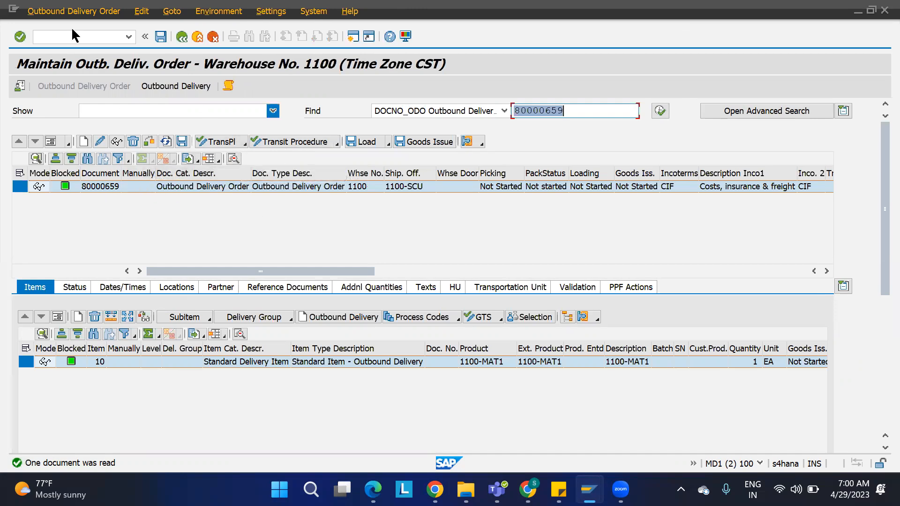
Go to the order's follow-on warehouse task function and create the stock removal task for product 1100-MAT1
click(69, 12)
mouse_move(134, 44)
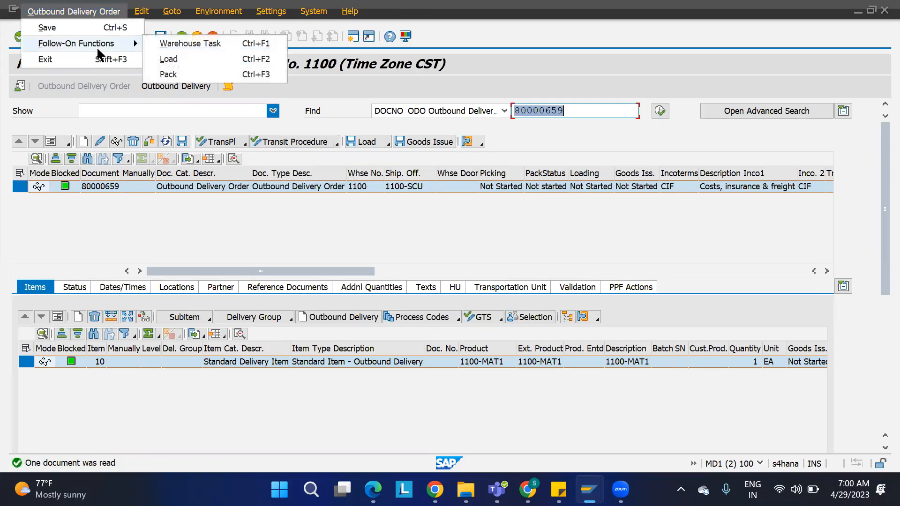
click(186, 41)
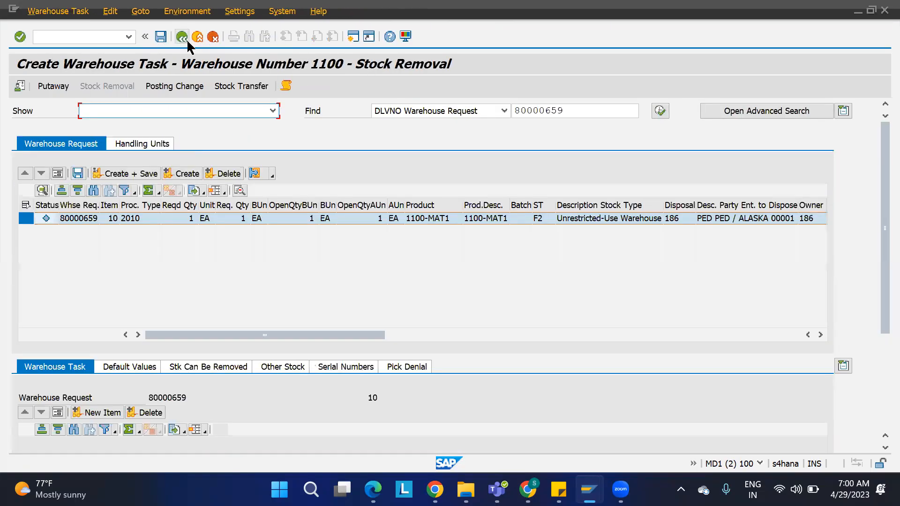
click(190, 178)
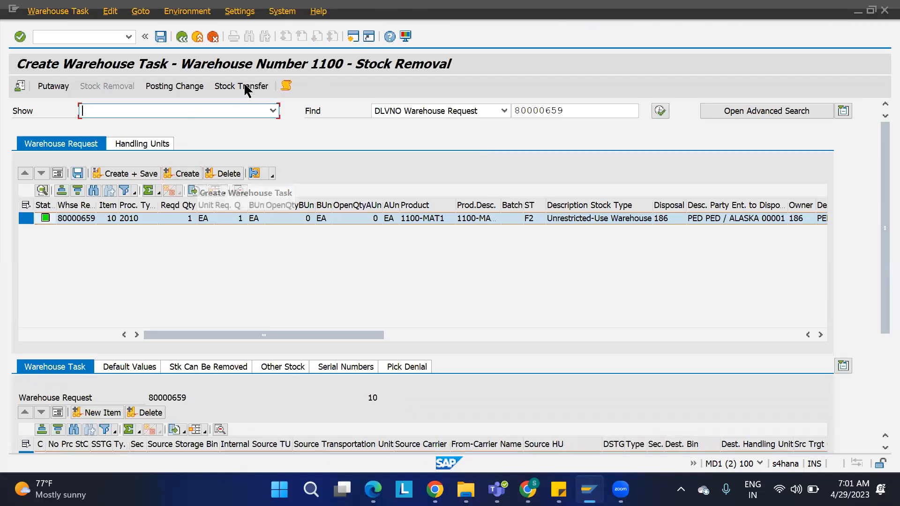
Examine the queue determination messages in the warehouse task creation log, then close the log
click(284, 87)
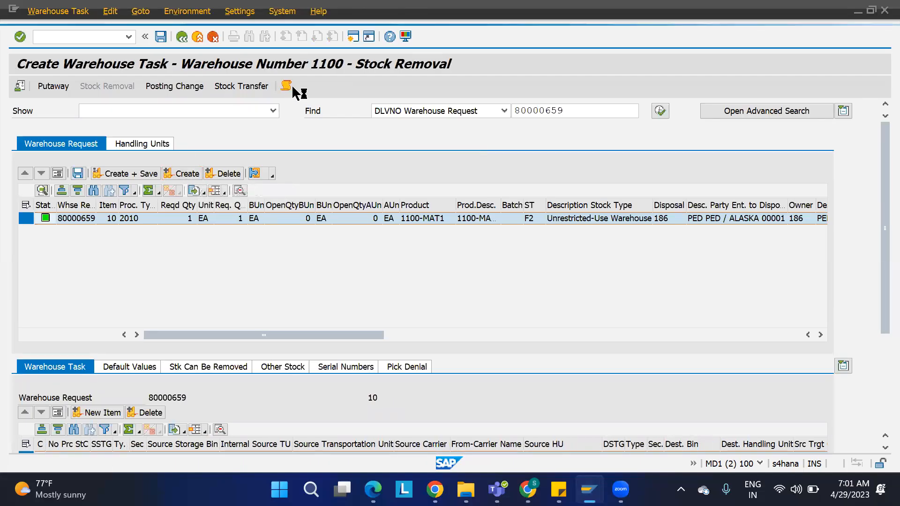
scroll(213, 343, down, 4)
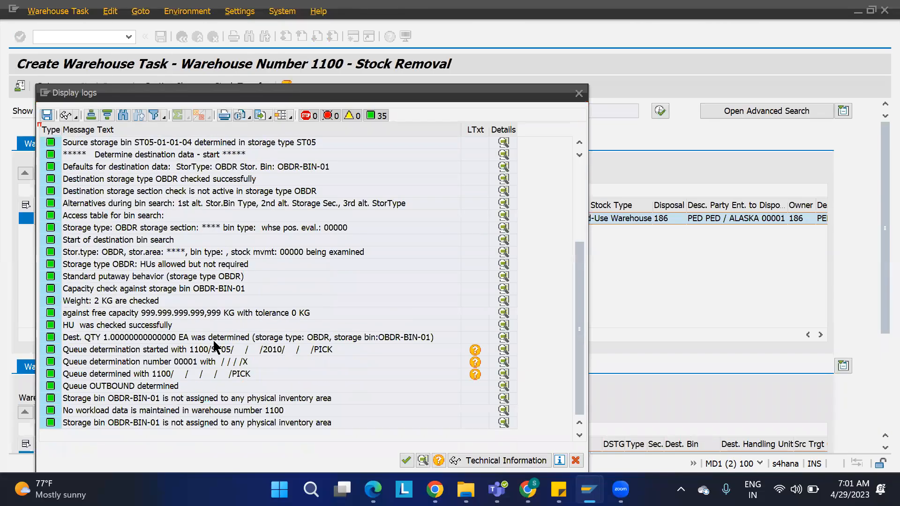
click(107, 387)
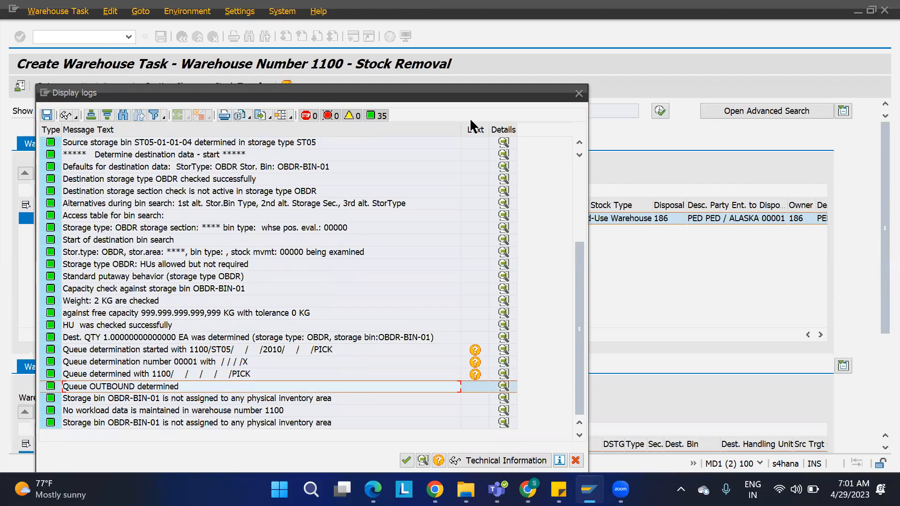
click(579, 94)
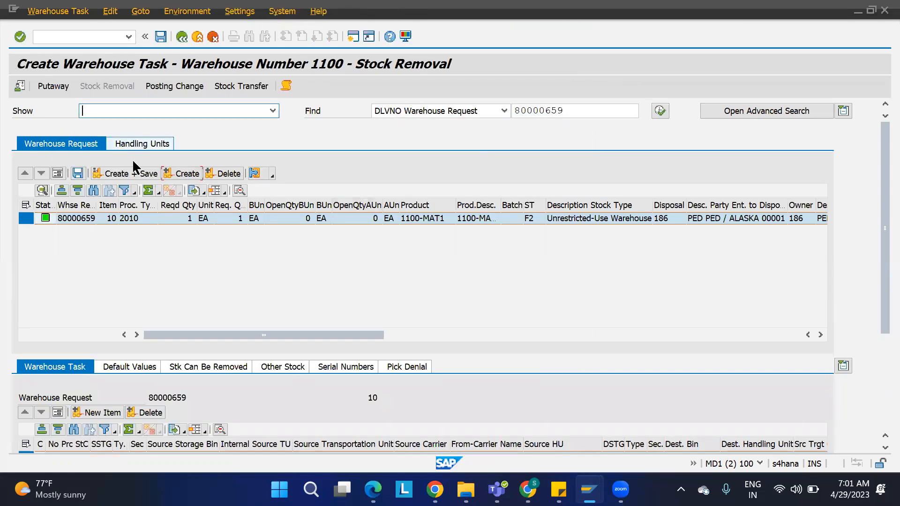
Save the picking warehouse task and open its warehouse order for confirmation
click(140, 174)
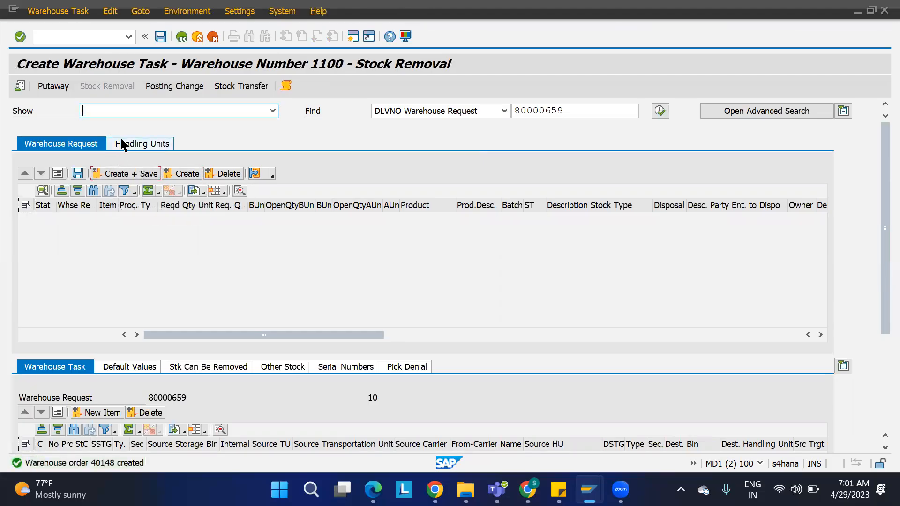
click(69, 12)
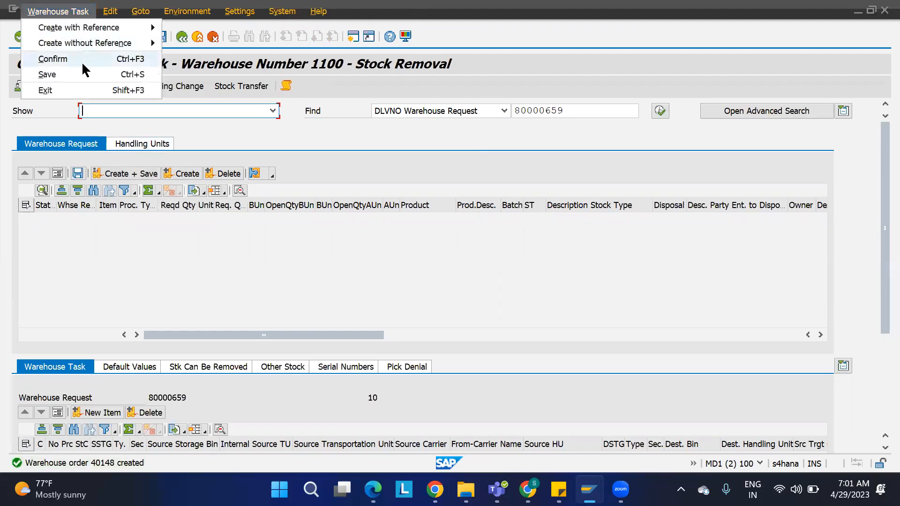
click(82, 63)
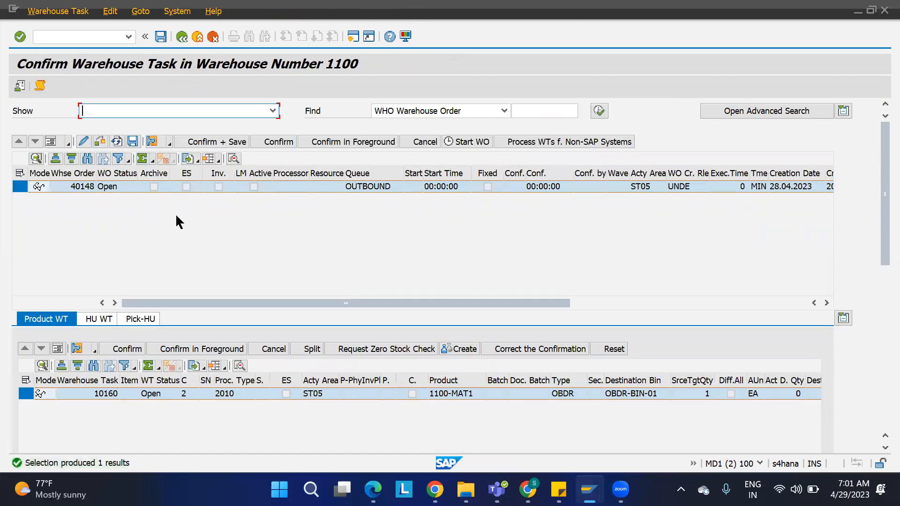
Create a pick handling unit with packaging material 1100-CARTON for the open warehouse order and save it
click(143, 319)
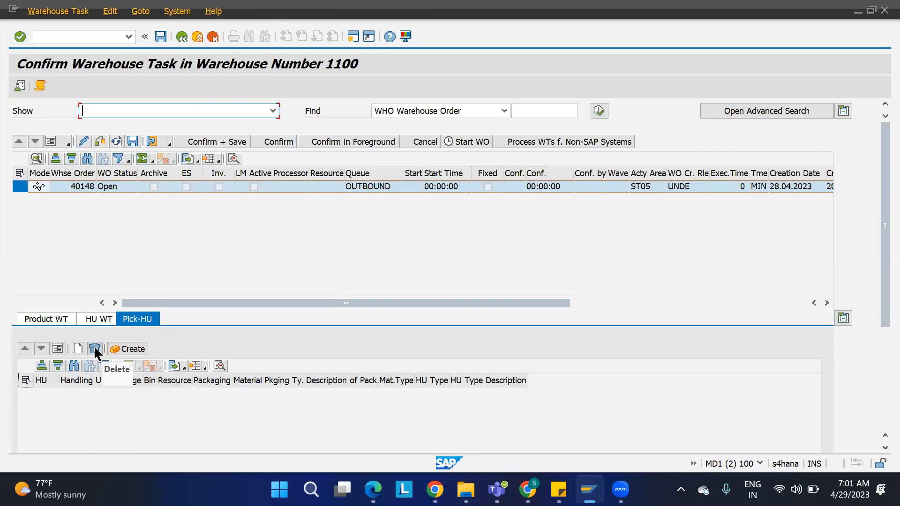
click(78, 348)
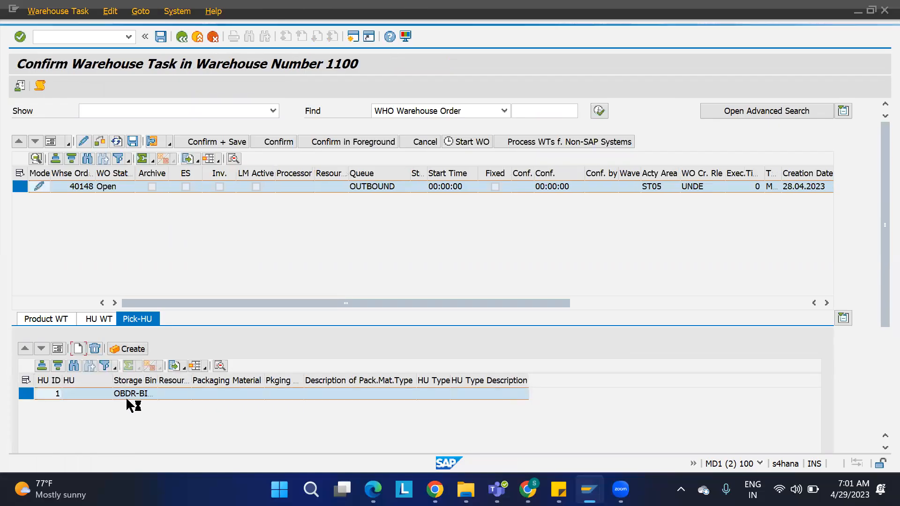
click(55, 351)
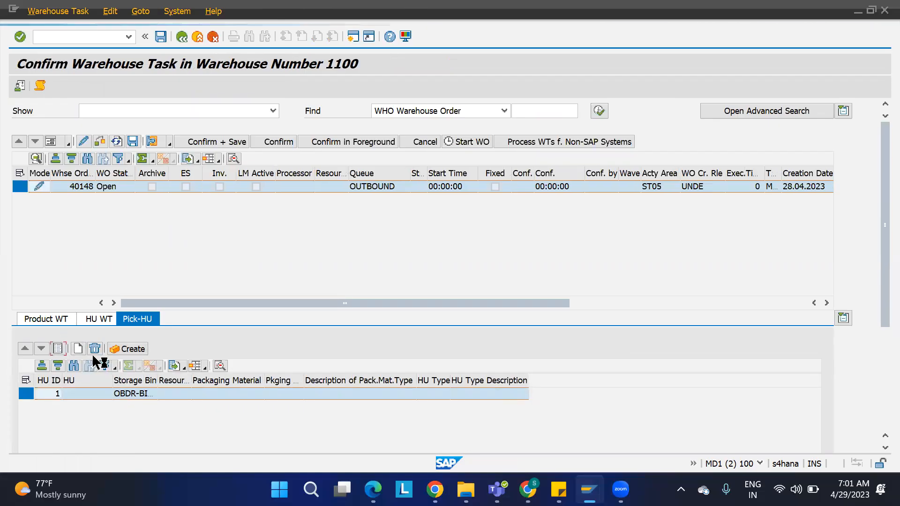
scroll(139, 410, down, 1)
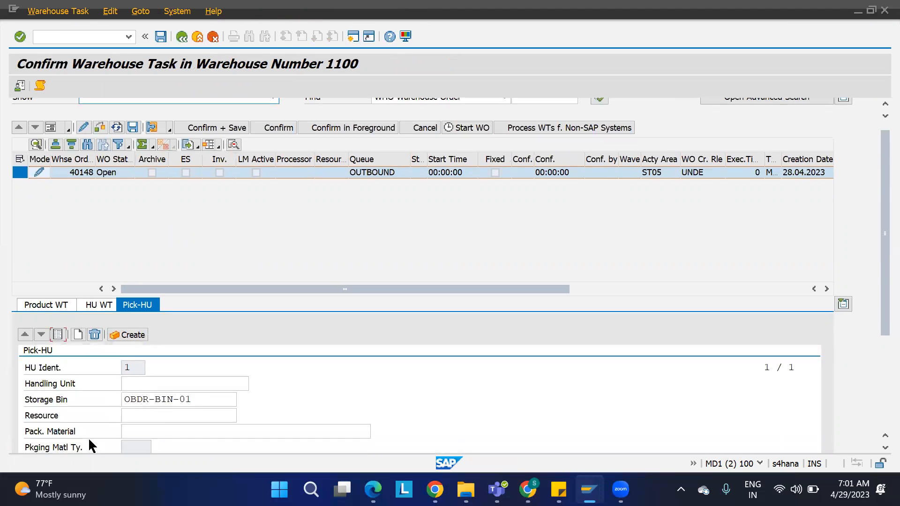
click(142, 430)
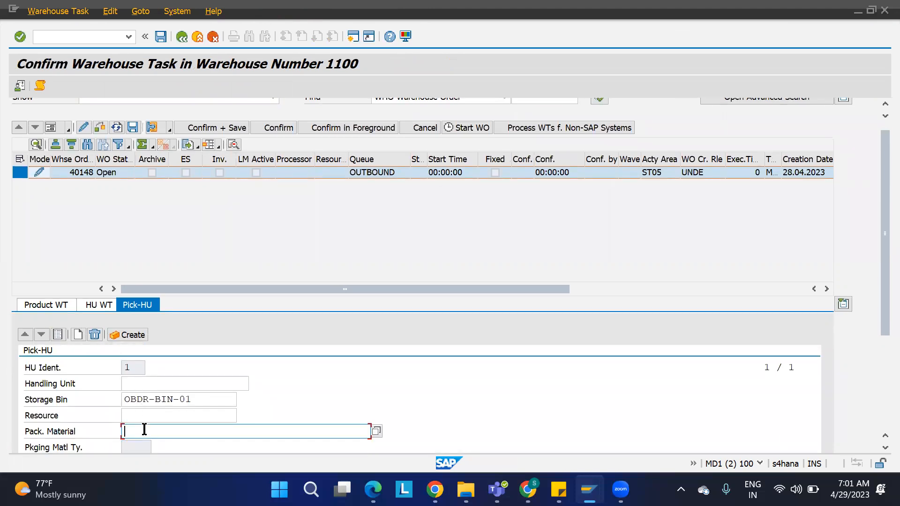
text(1100-CART)
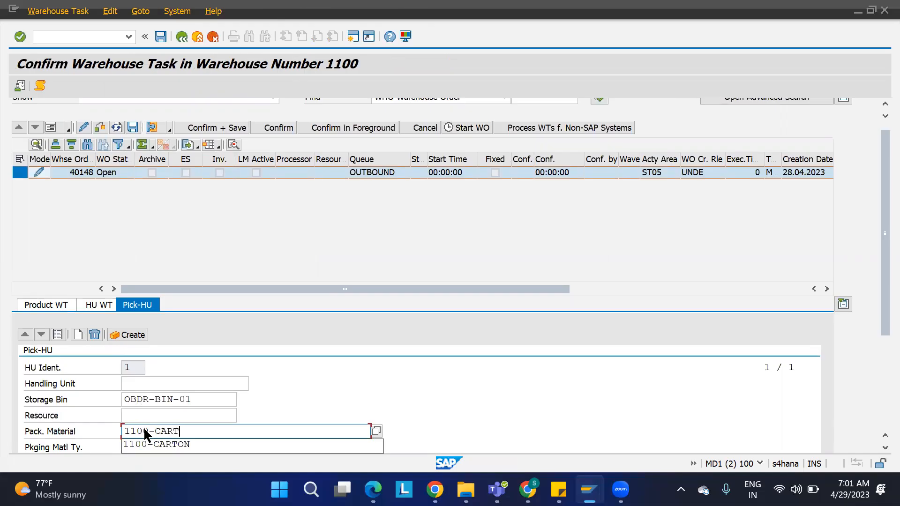
text(ON)
key(Return)
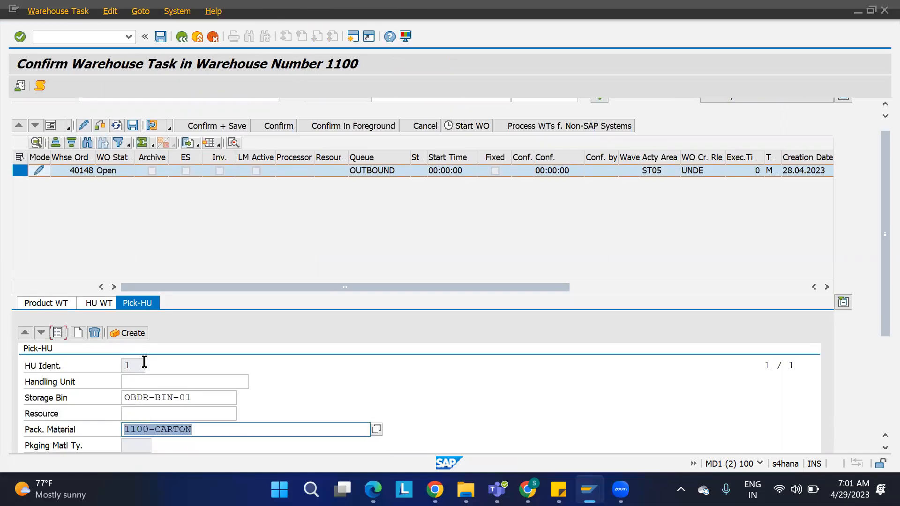
click(142, 333)
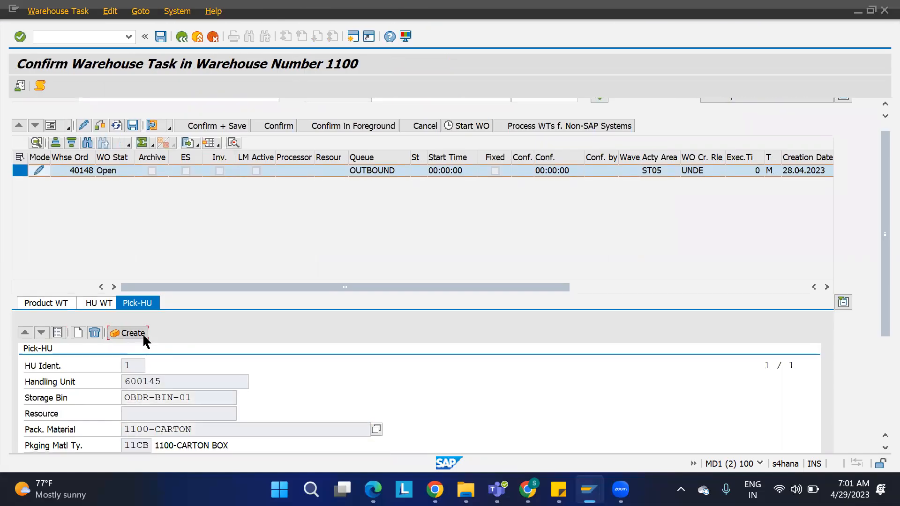
click(162, 39)
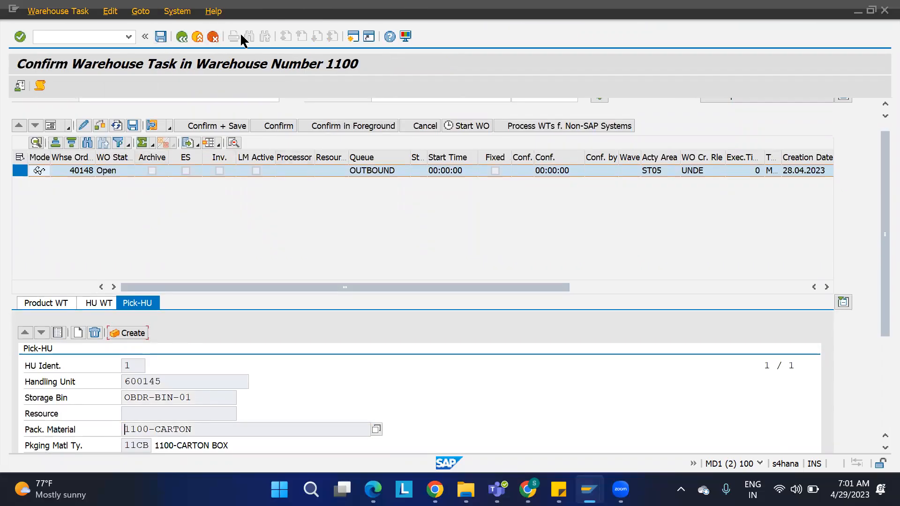
Return to stock removal, copy the warehouse request number, and open the Warehouse Management Monitor for warehouse 1100 with monitor SAP
click(184, 37)
click(577, 110)
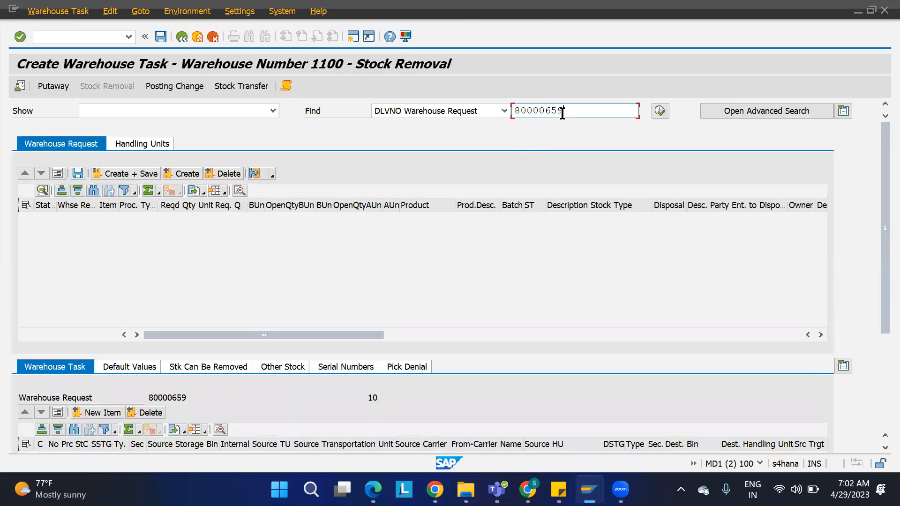
click(195, 12)
click(196, 27)
click(267, 88)
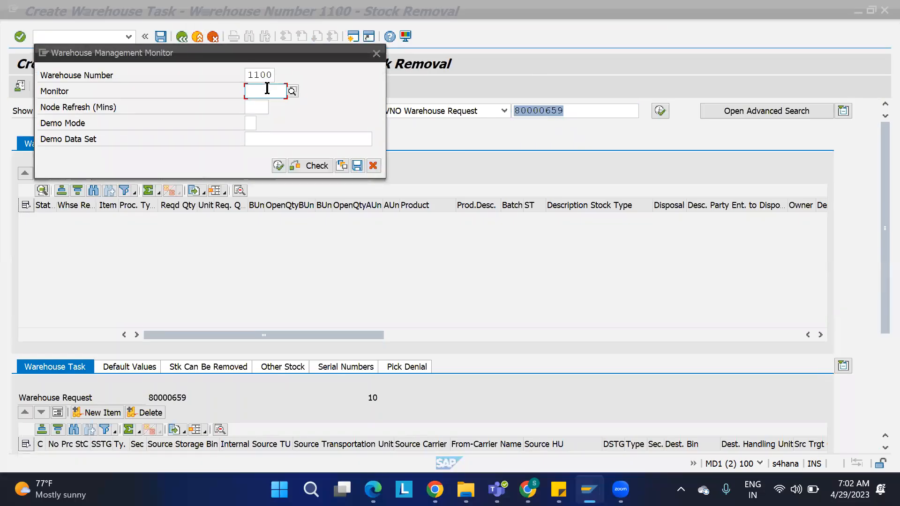
text(SAP)
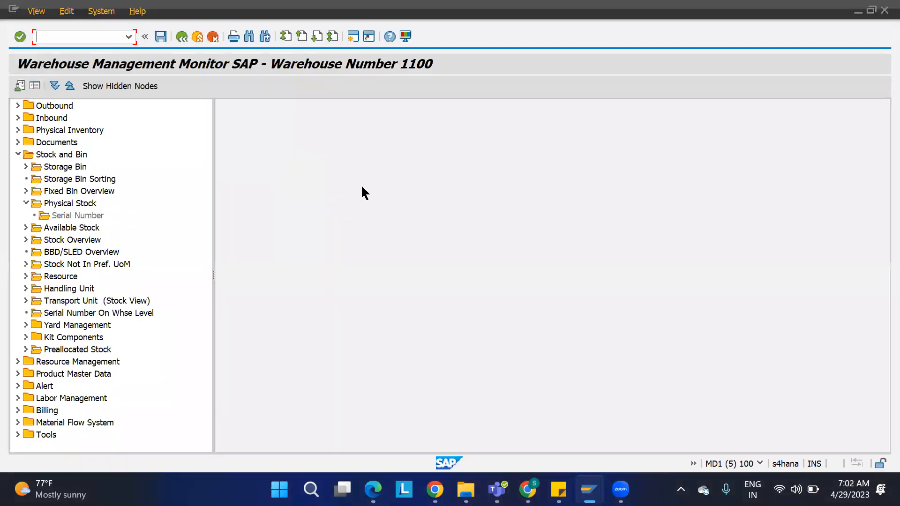
List the warehouse tasks under the outbound delivery order documents, filtered by the copied delivery order number
click(19, 106)
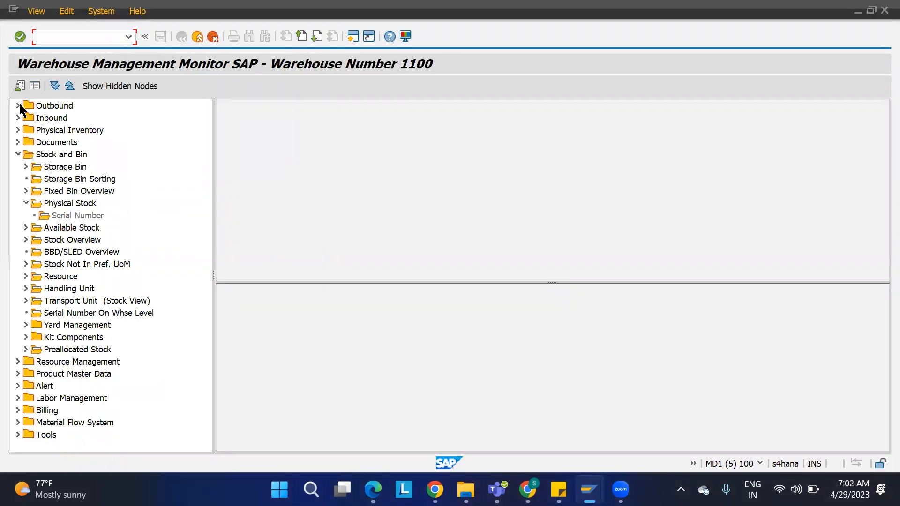
click(25, 117)
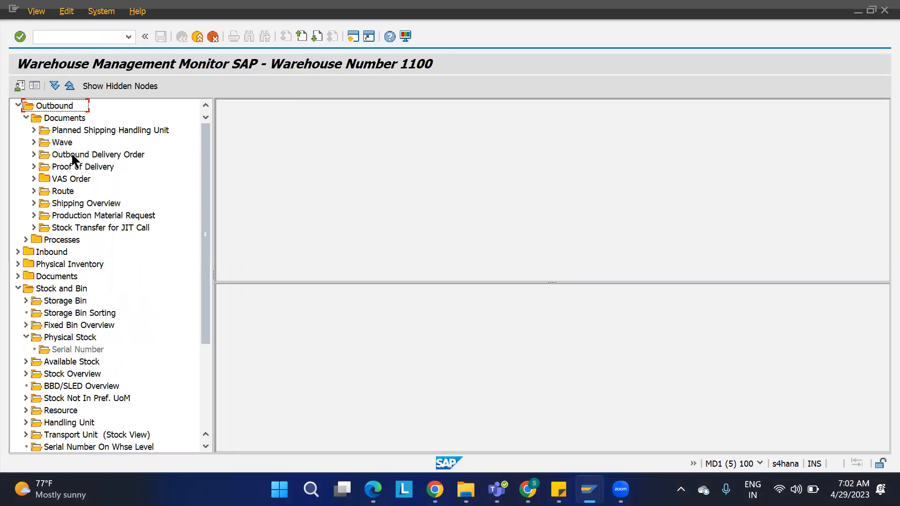
click(33, 155)
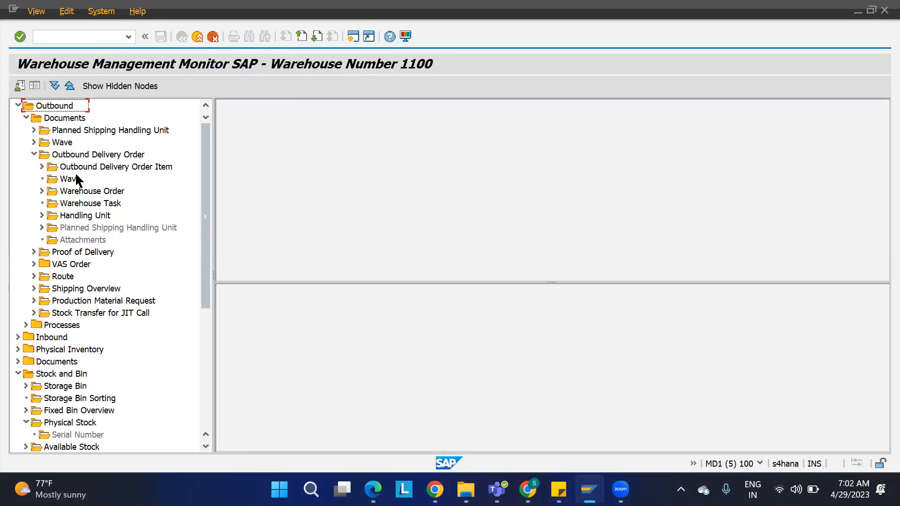
click(93, 203)
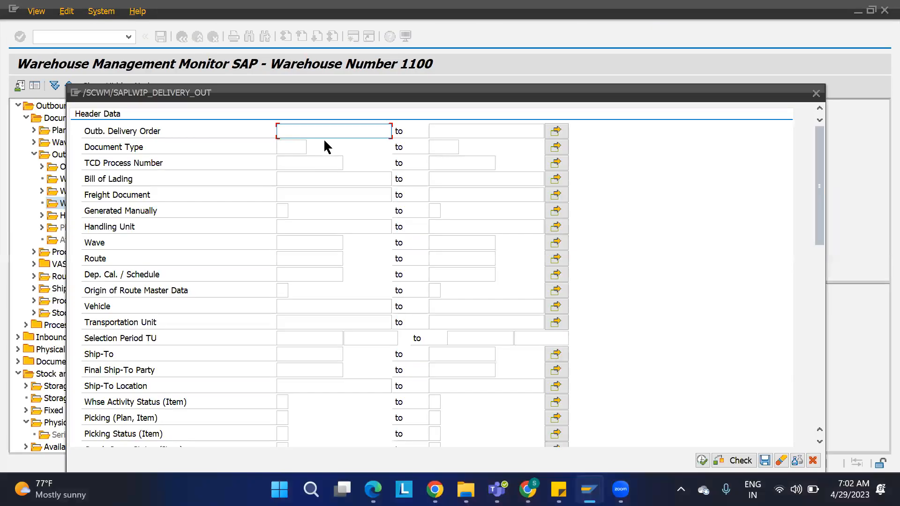
text(80000659)
click(700, 460)
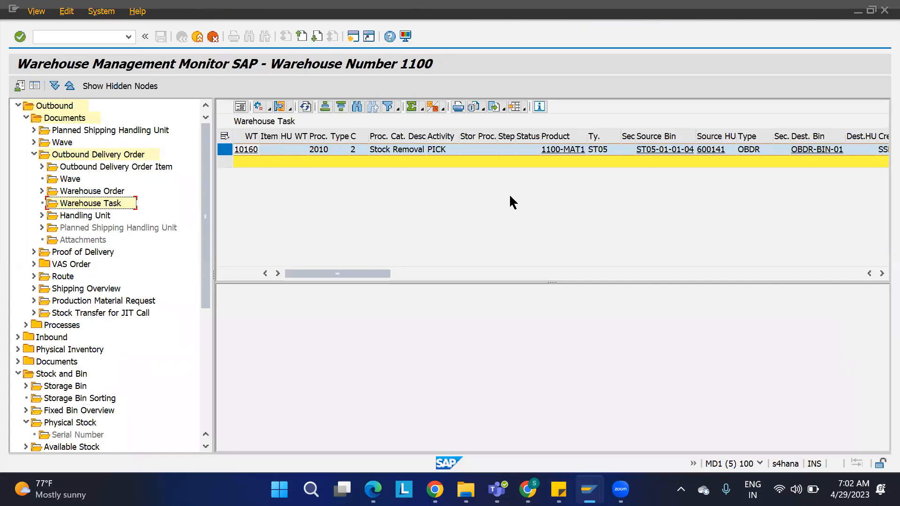
Confirm the stock removal warehouse task in the background and close the resulting log
click(225, 151)
click(269, 108)
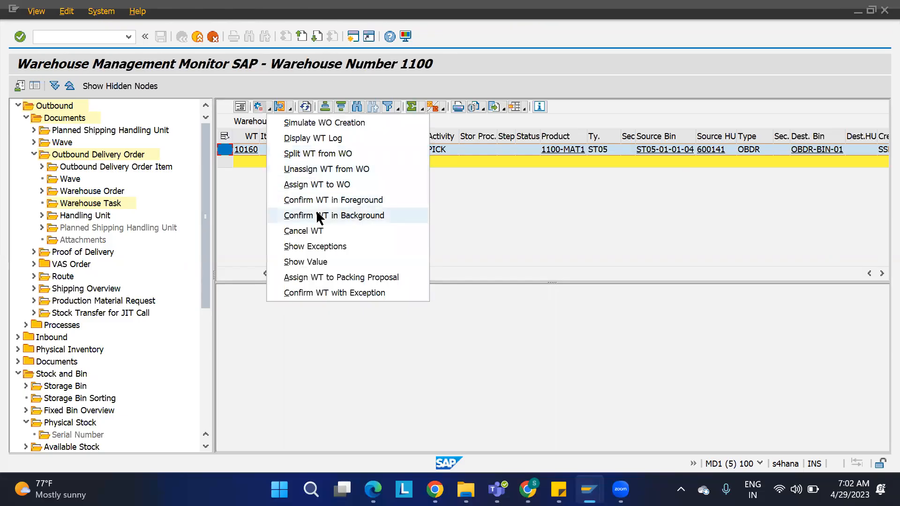
click(318, 215)
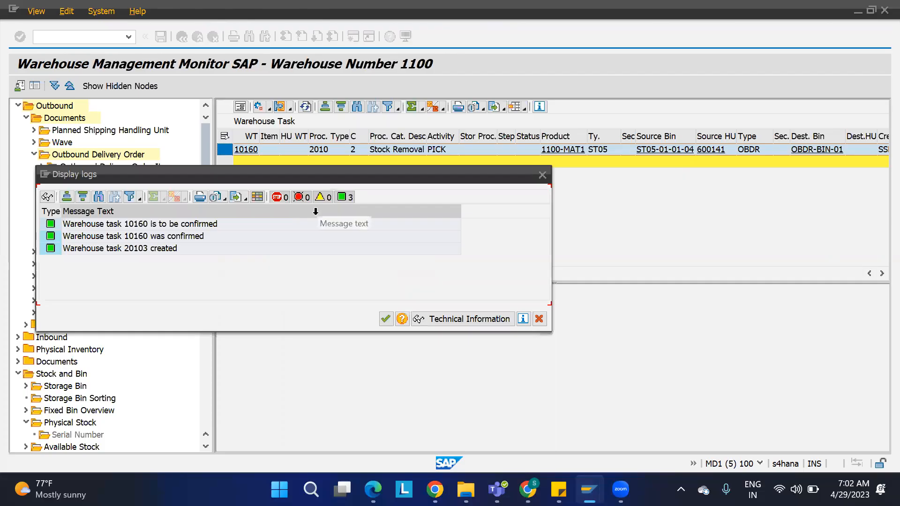
click(385, 318)
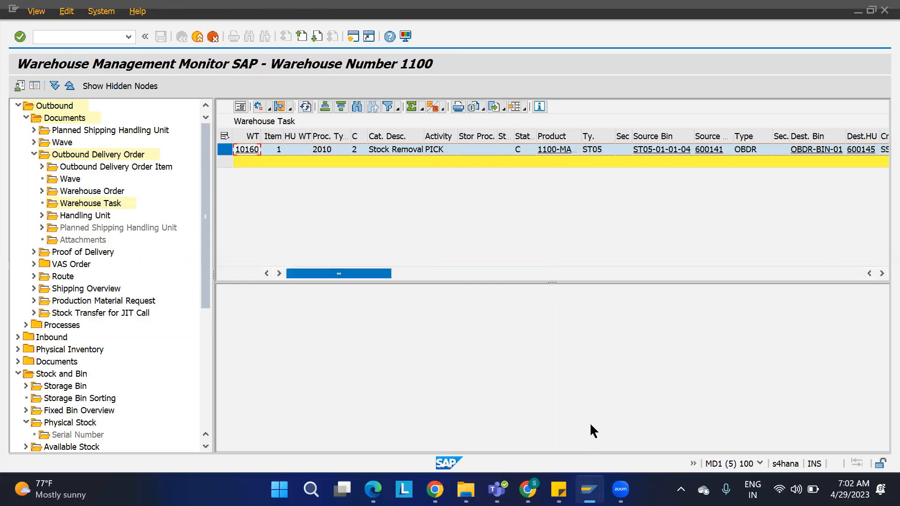
Switch to the putaway search sequence session, leave that view, and open the SAP Reference IMG
mouse_move(590, 489)
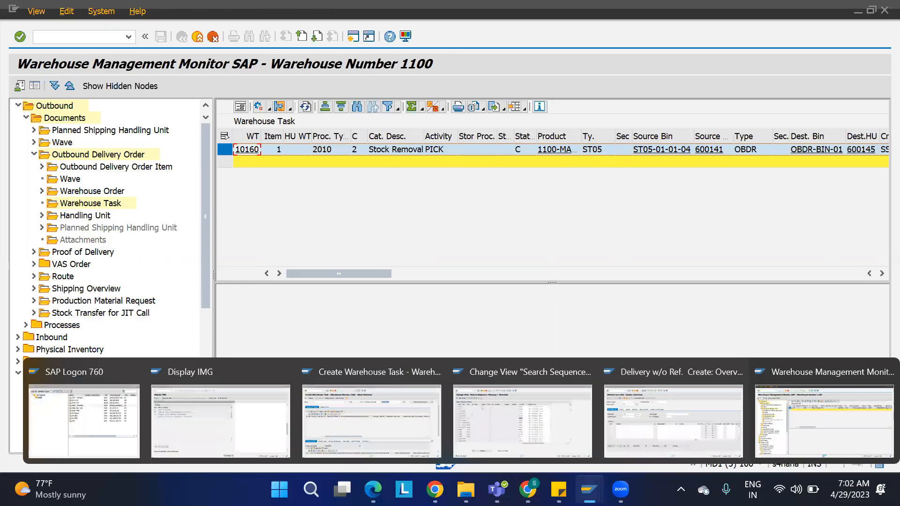
click(645, 407)
click(509, 407)
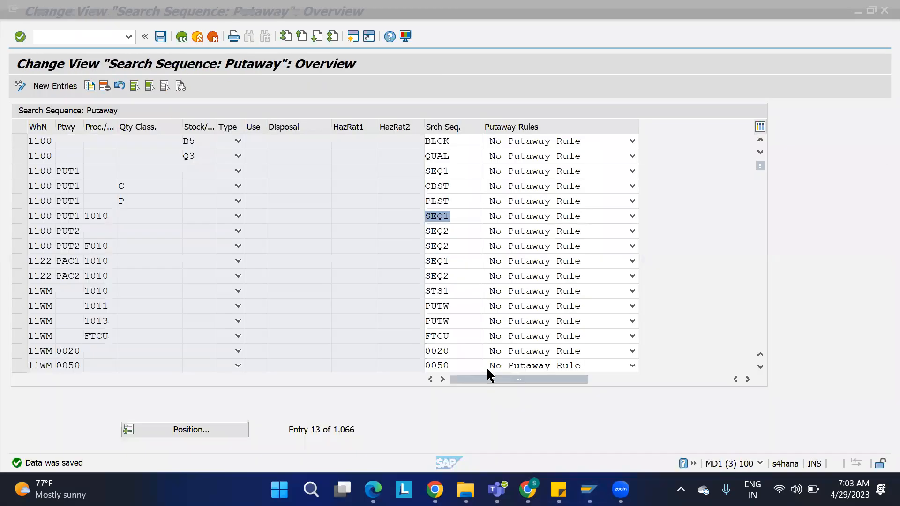
click(181, 38)
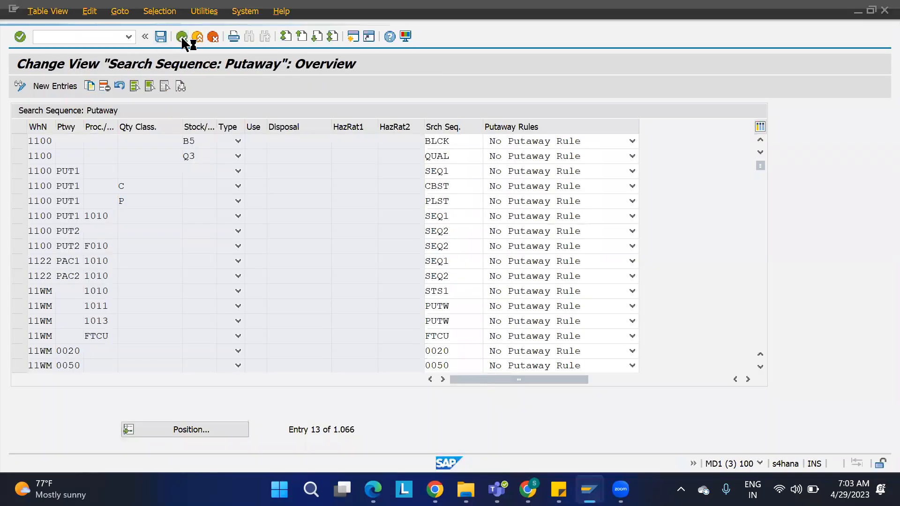
click(182, 38)
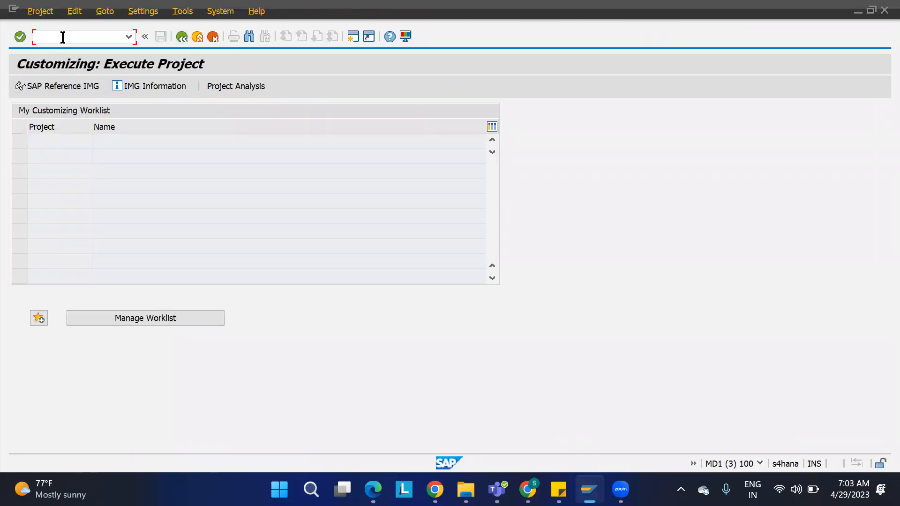
click(74, 80)
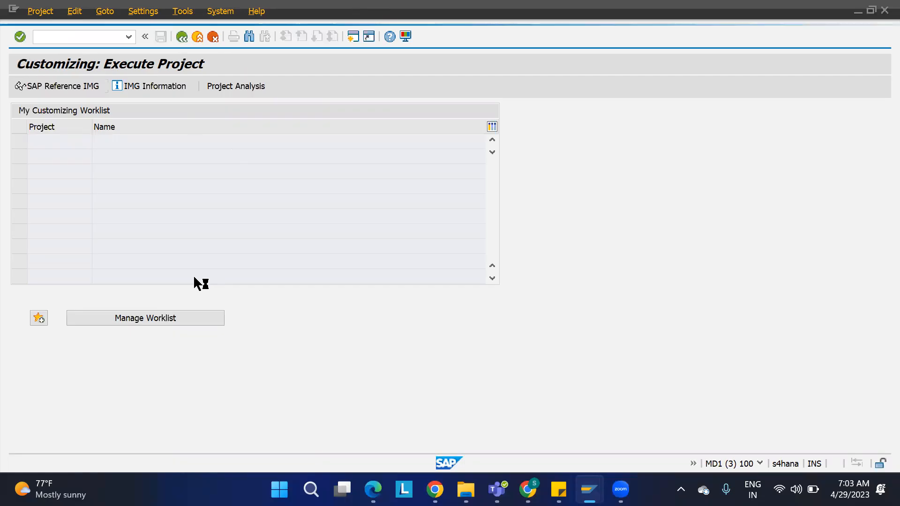
Open the Specify Storage Type Search Sequence activity from the EWM Goods Issue Process strategies
scroll(194, 277, down, 4)
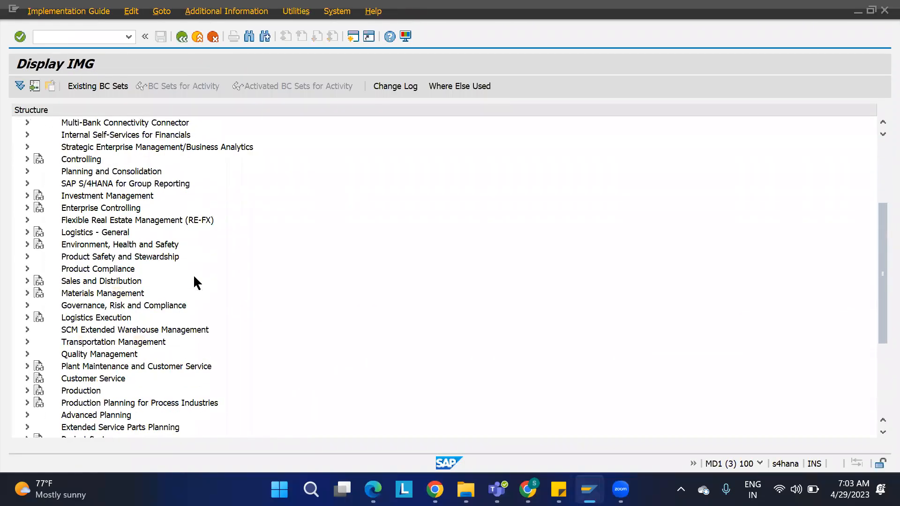
click(27, 330)
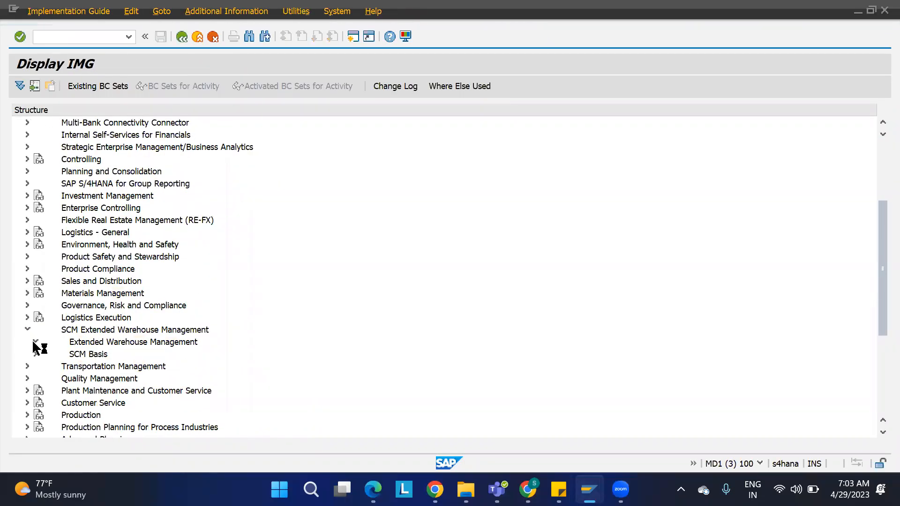
click(42, 317)
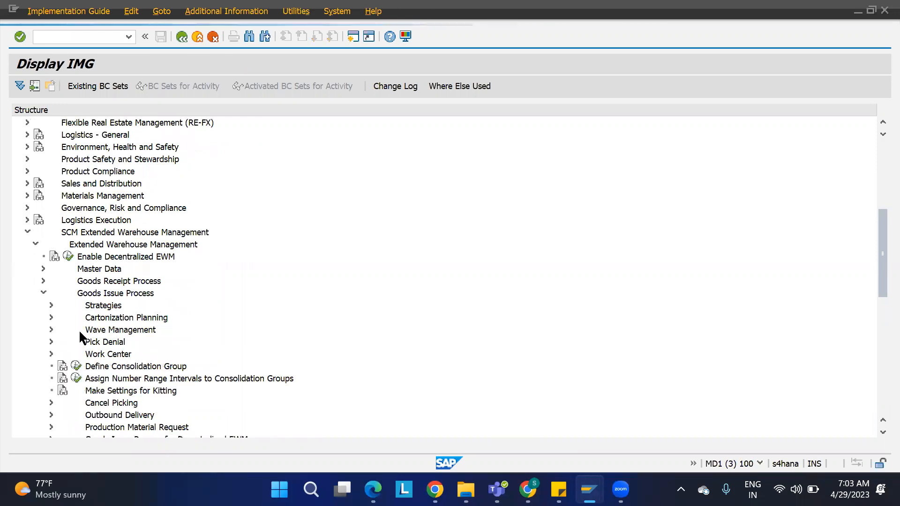
click(51, 305)
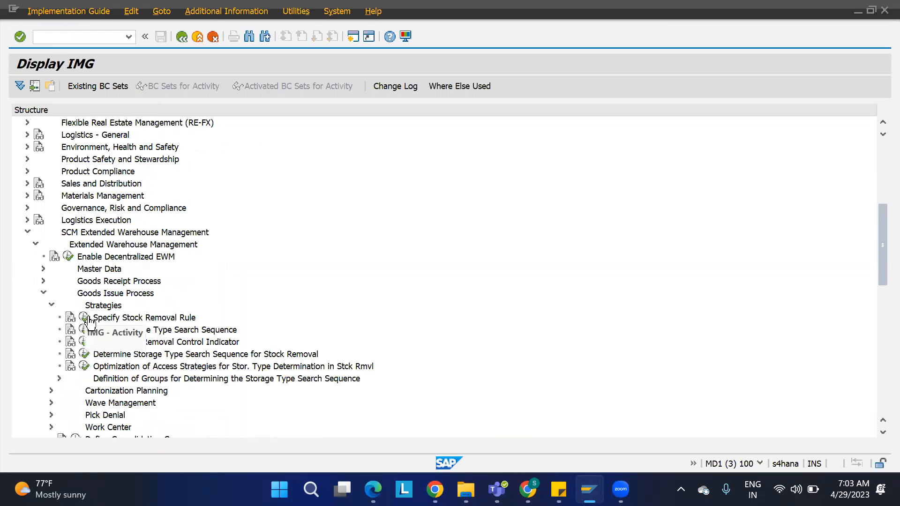
click(84, 330)
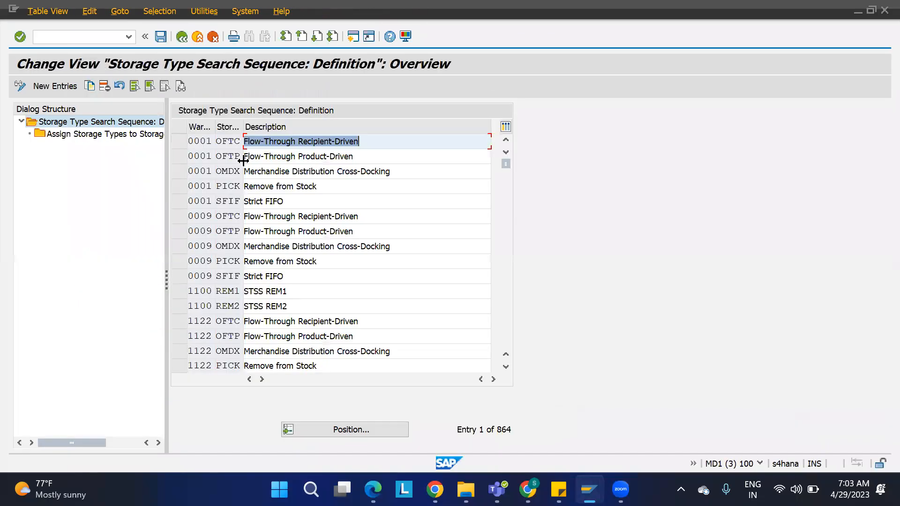
Set the storage type for sequence number 1 of search sequence REM1 in warehouse 1100 to ST01, save, and return to the definitions
click(179, 291)
click(90, 137)
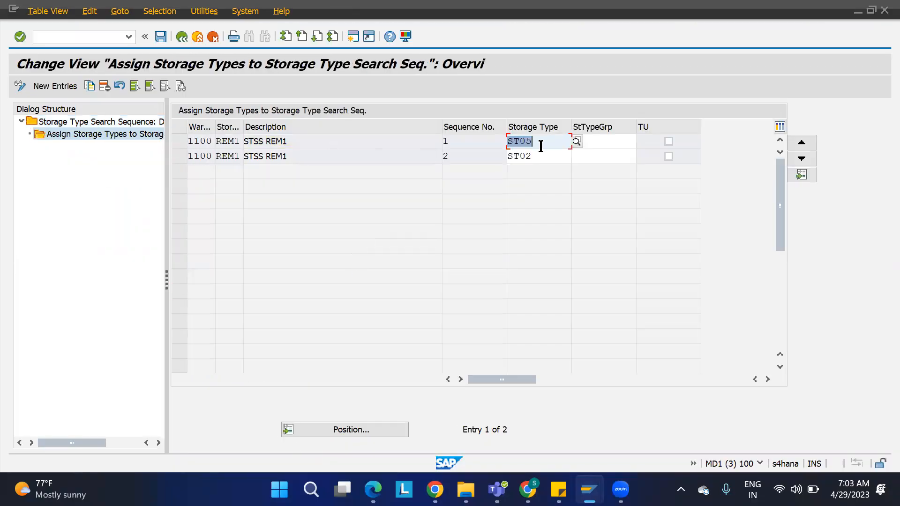
key(BackSpace)
text(1)
key(Return)
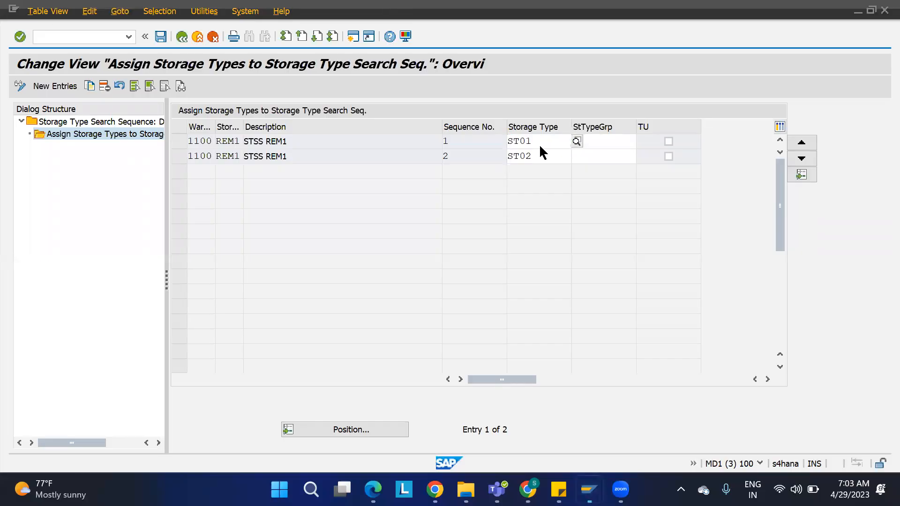
click(161, 38)
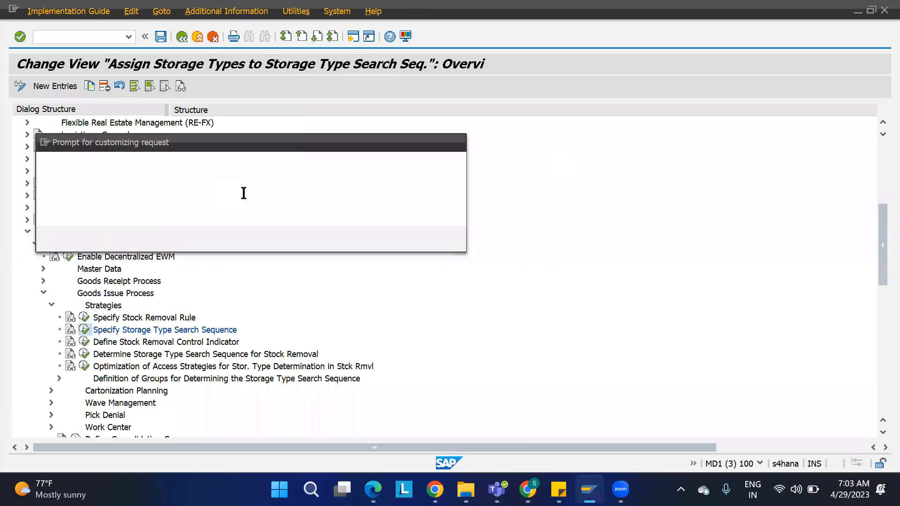
click(294, 241)
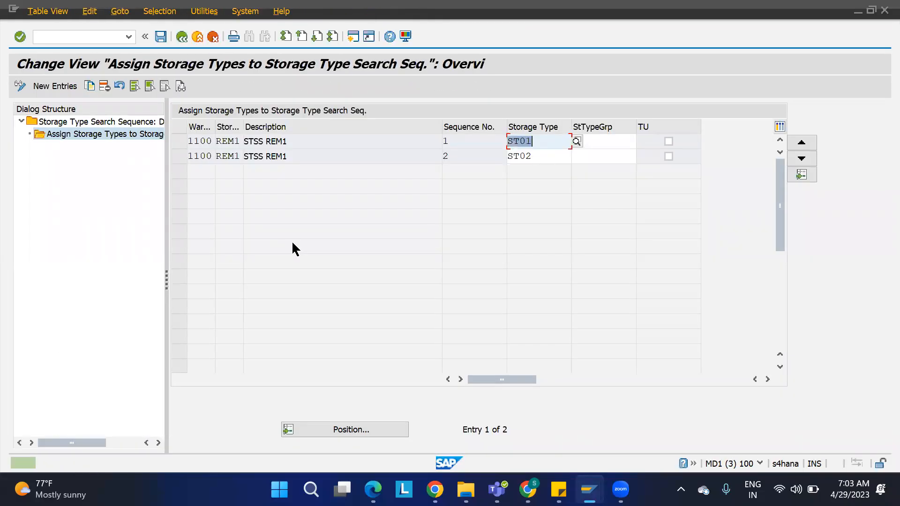
click(181, 37)
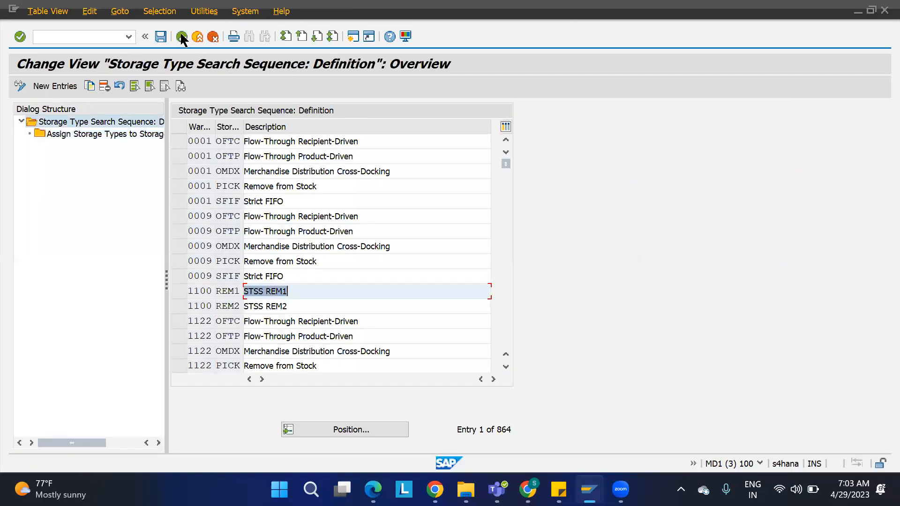
Open the Determine Storage Type Search Sequence for Stock Removal activity and go to the entries of warehouse 1100
click(182, 37)
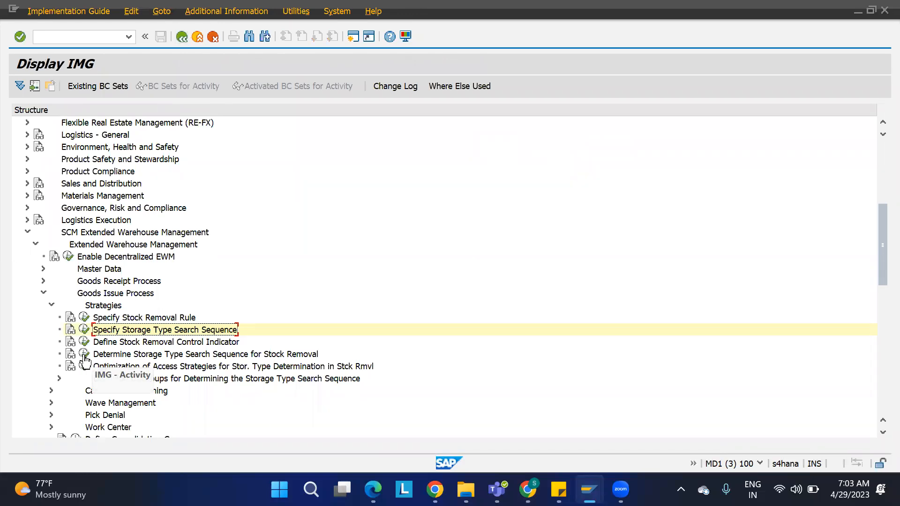
click(84, 355)
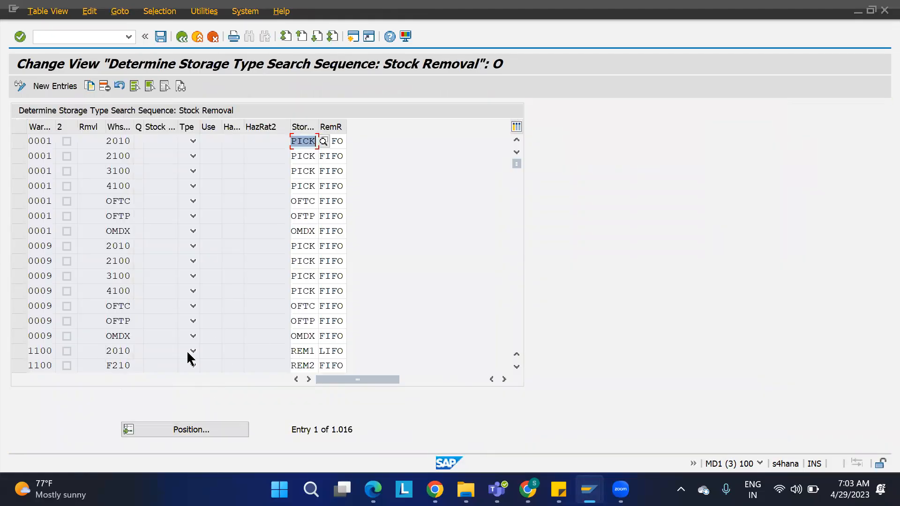
click(168, 432)
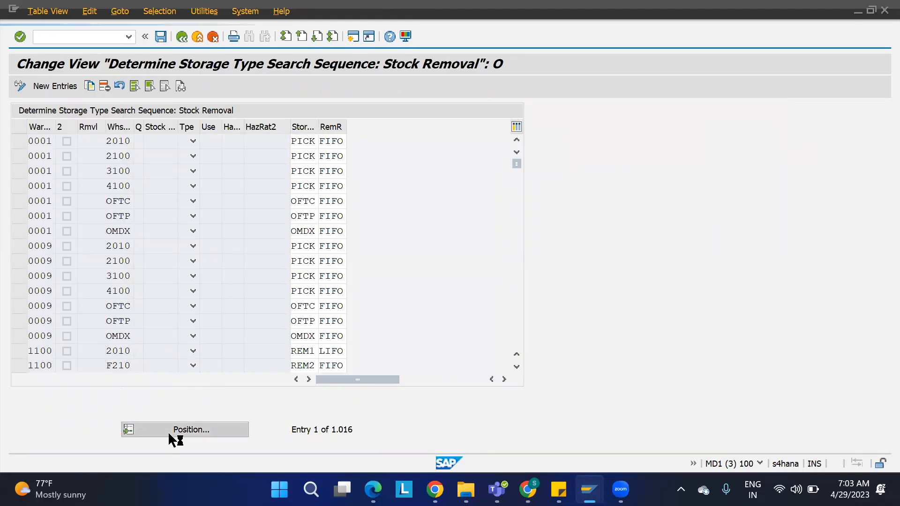
text(1100)
key(Return)
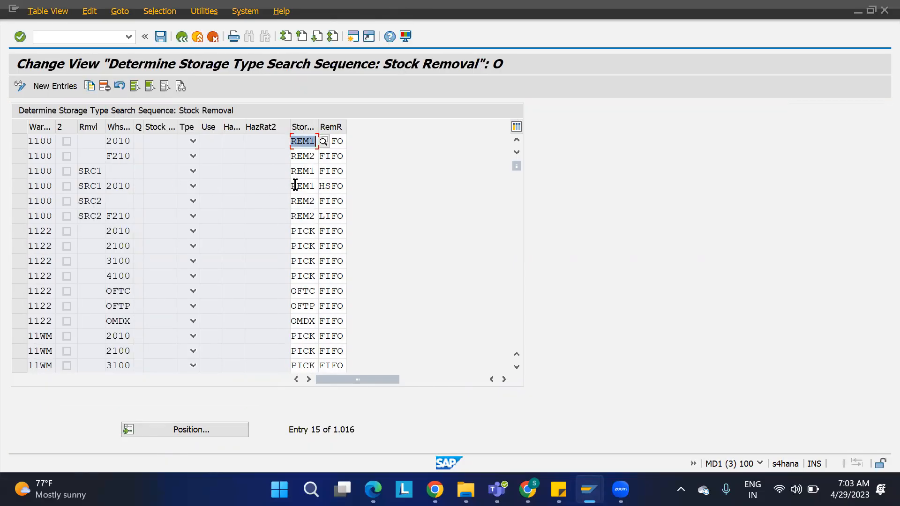
Return from the Create Warehouse Task session to the outbound delivery order, display its warehouse task, and go back to the order
mouse_move(589, 489)
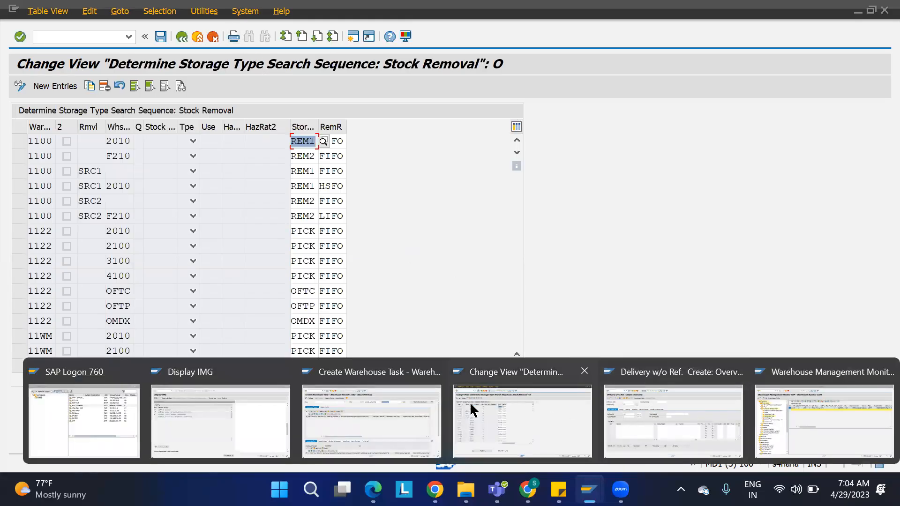
click(364, 416)
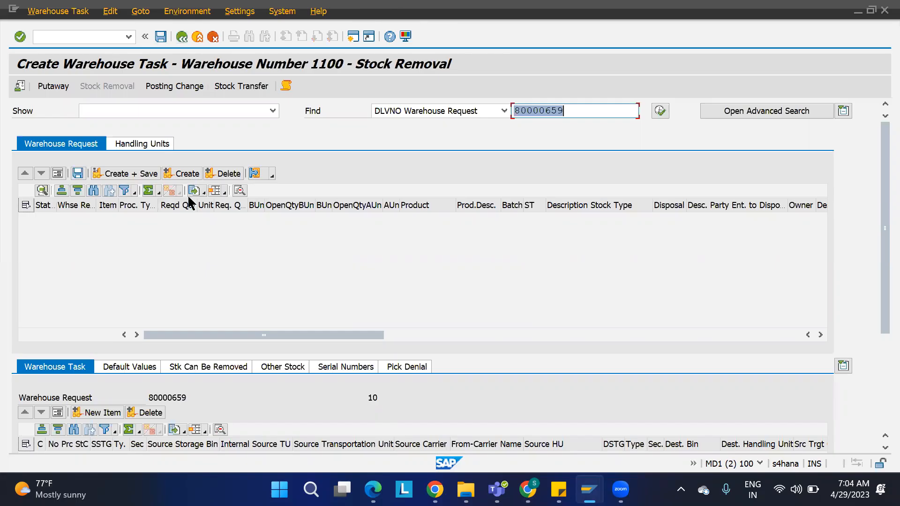
click(182, 37)
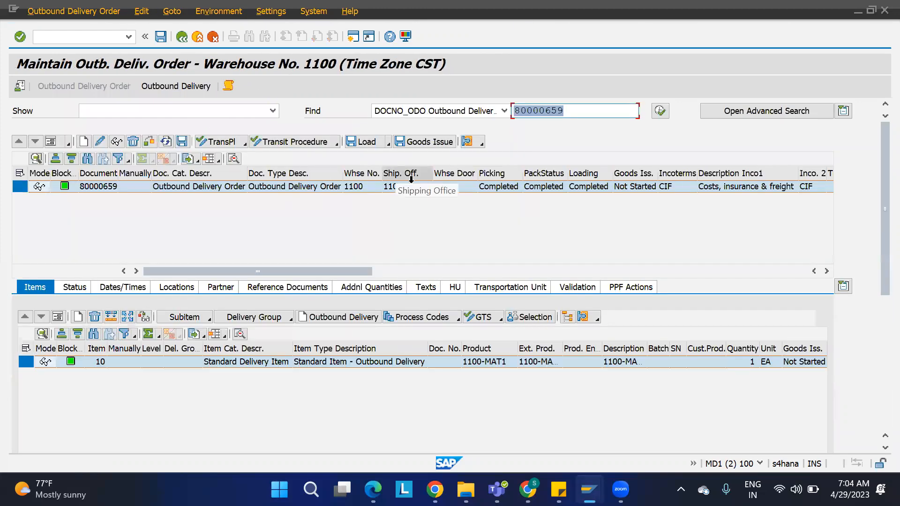
click(467, 142)
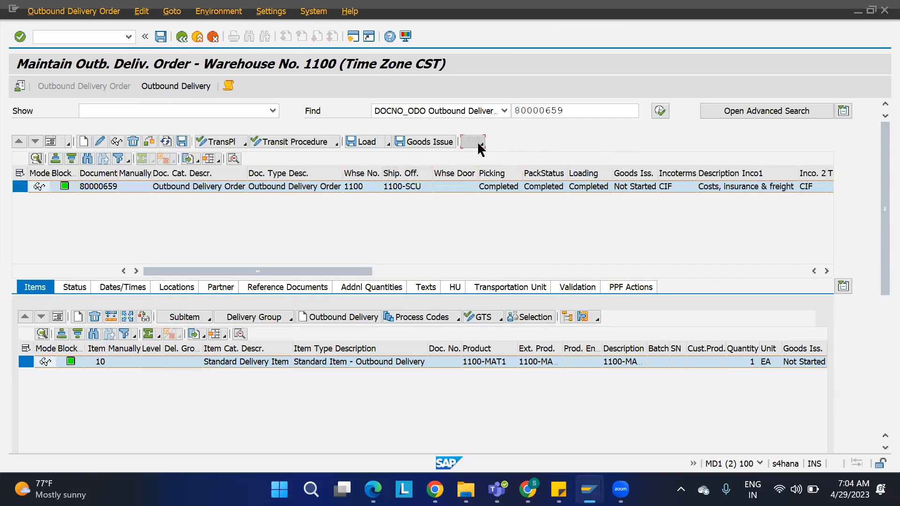
click(511, 157)
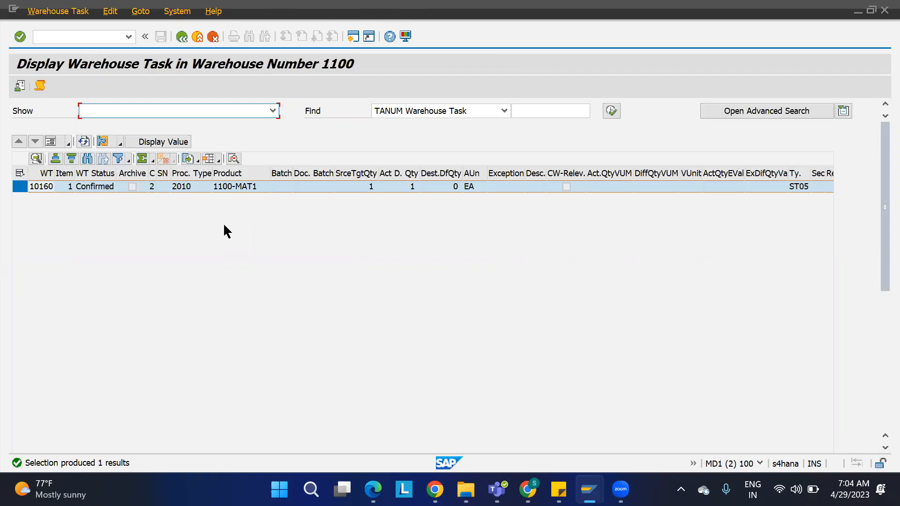
click(181, 38)
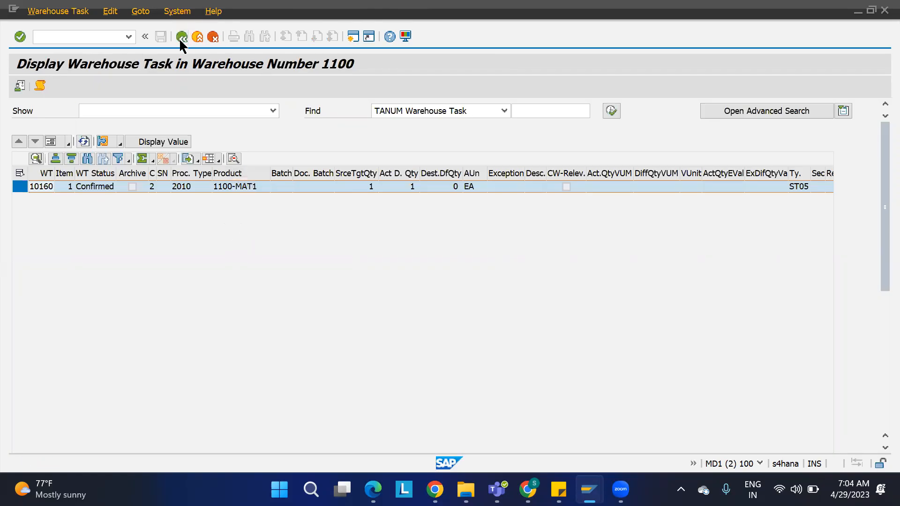
Switch to the delivery creation session and enter ship-to party CUST with planned goods issue date 29.04.2023
mouse_move(589, 490)
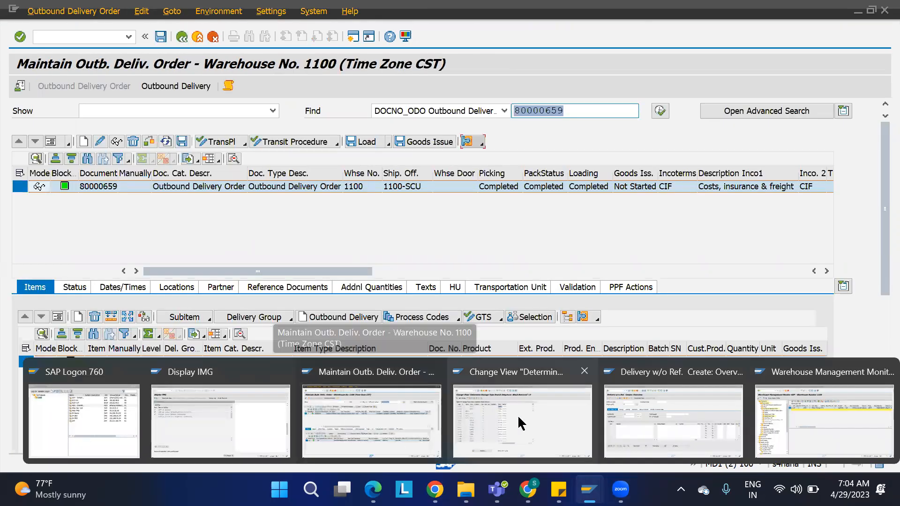
click(675, 407)
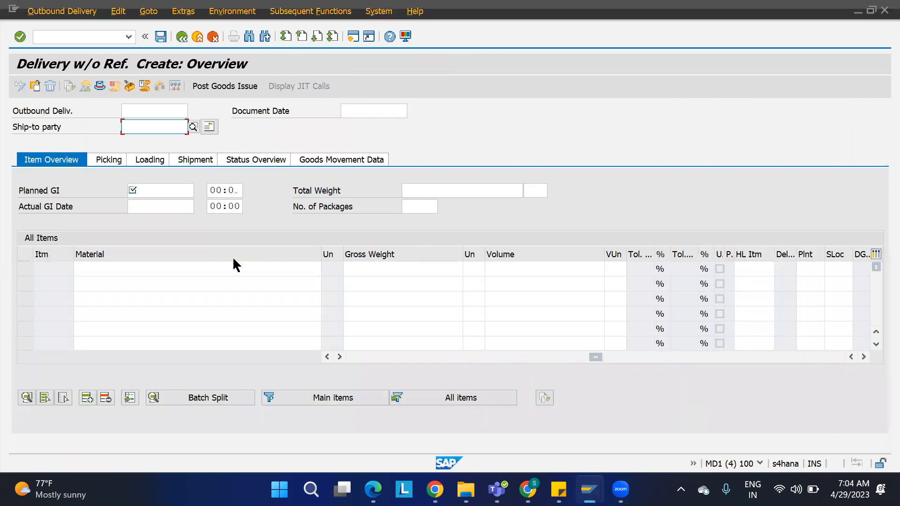
text(CUST)
key(Tab)
key(space)
key(Down)
key(Return)
key(Tab)
key(Tab)
key(Tab)
key(Tab)
key(Tab)
key(Tab)
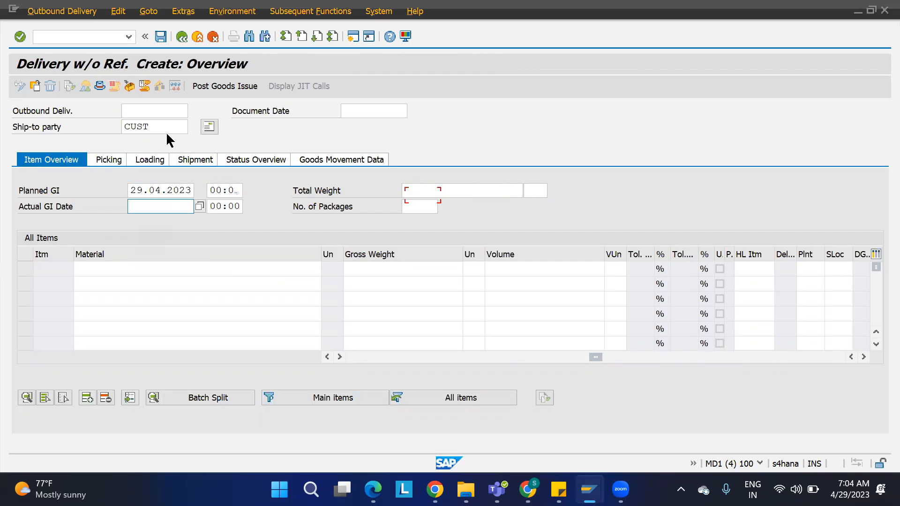
Enter material 1100-MAT1 in the first item row of the delivery
key(Tab)
key(Tab)
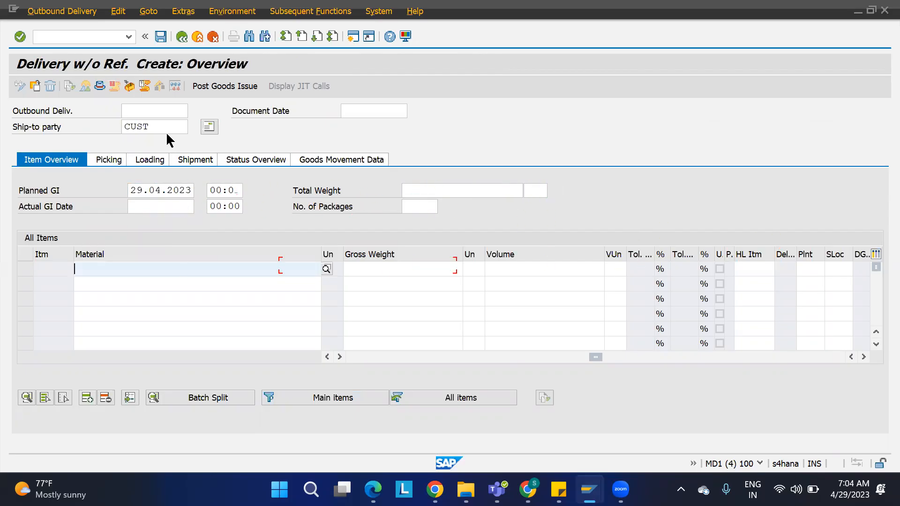
key(space)
key(Down)
key(Return)
key(Tab)
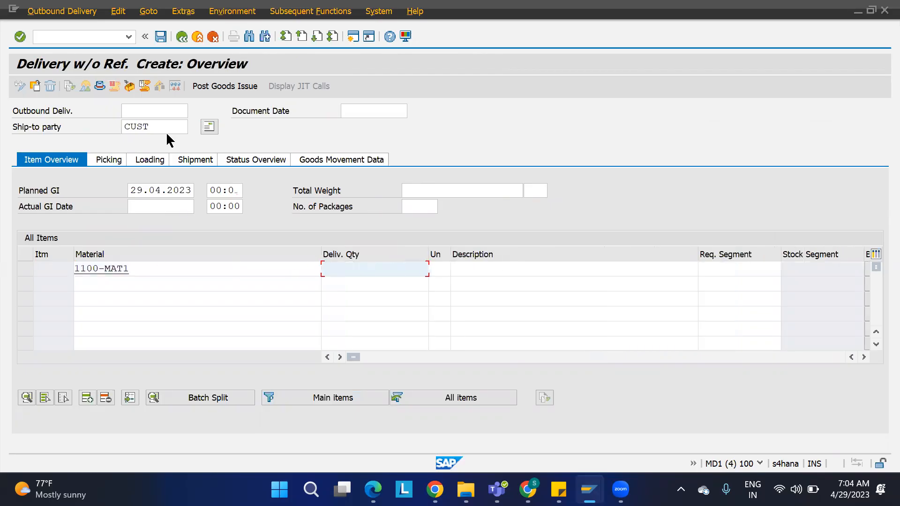
Complete the delivery item with plant 1100 and storage location AFS, and save the delivery
key(Tab)
key(Tab)
key(Tab)
key(Tab)
key(Tab)
key(Tab)
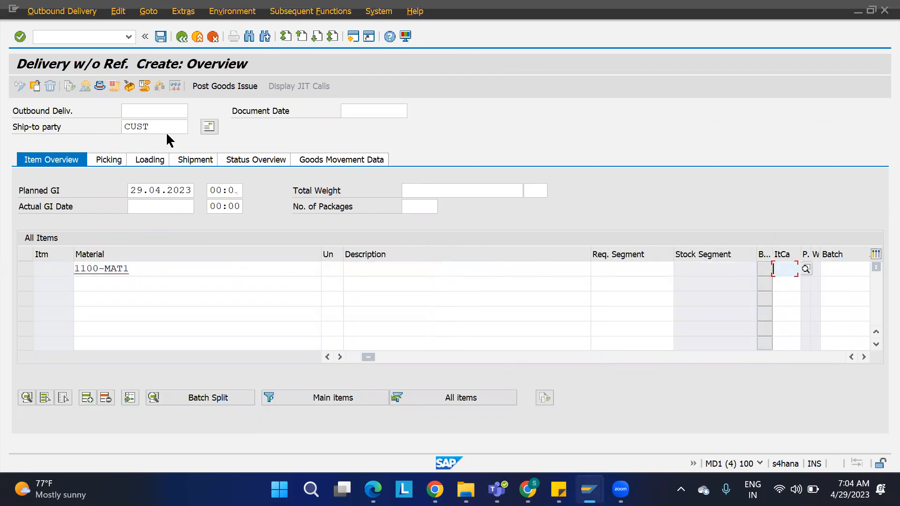
key(Tab)
key(Tab)
key(Tab)
key(Tab)
key(Tab)
key(Tab)
key(Tab)
key(Tab)
key(Tab)
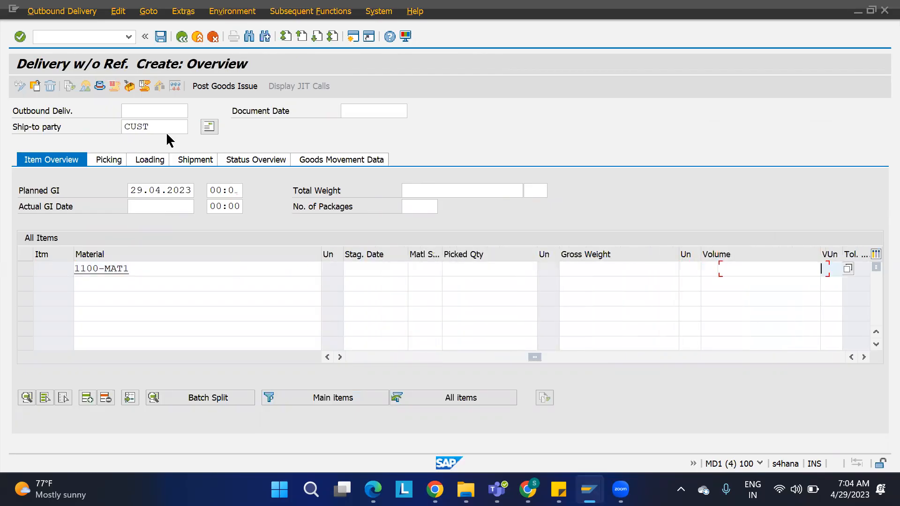
key(Tab)
key(shift+Tab)
text(1100)
key(Tab)
key(Down)
key(Return)
key(Return)
key(Return)
key(Return)
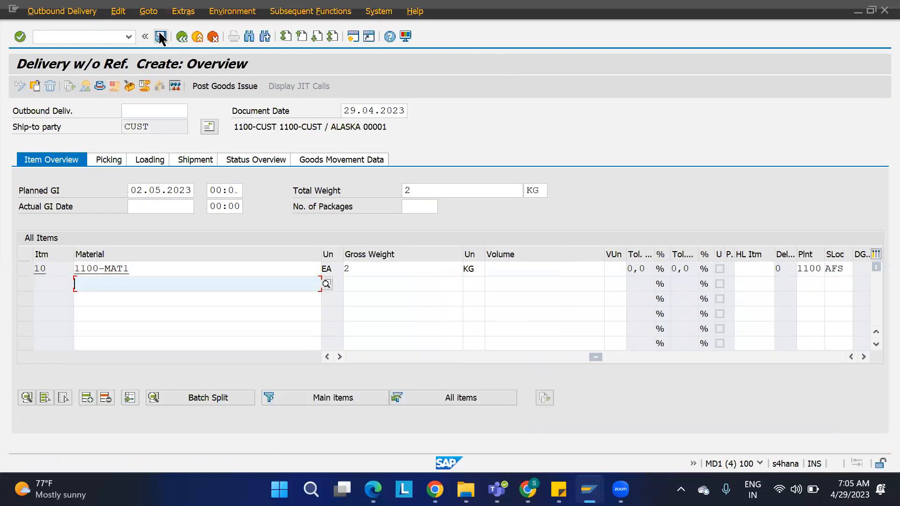
click(159, 36)
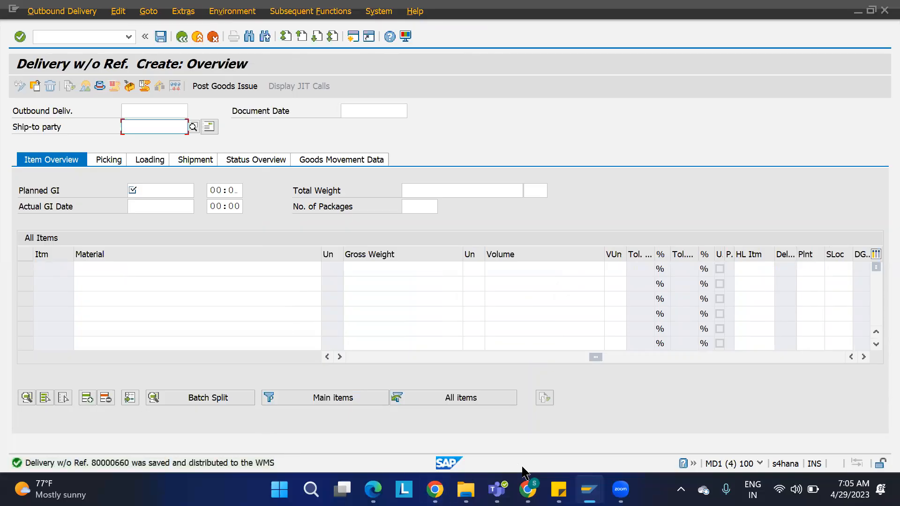
Find the newly saved delivery's outbound delivery order in warehouse 1100 and open its Warehouse Task follow-on function
key(alt+Tab)
text(8000066)
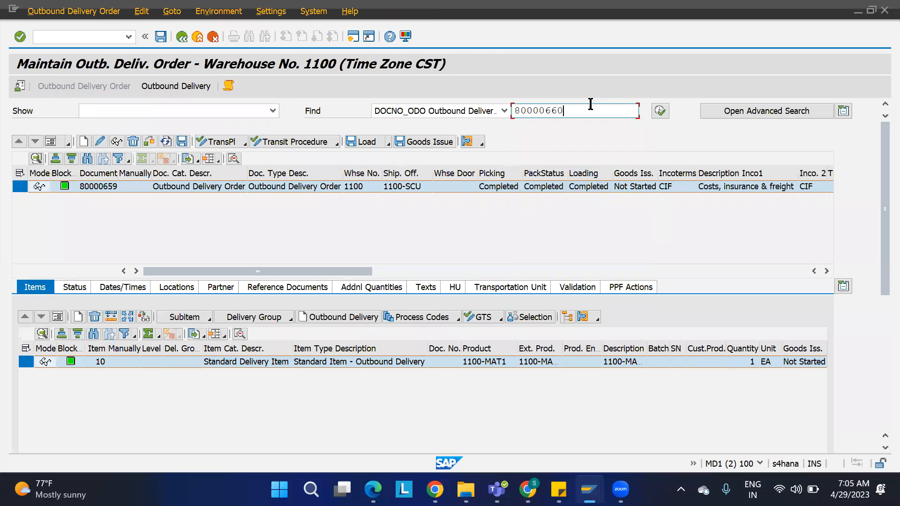
click(661, 111)
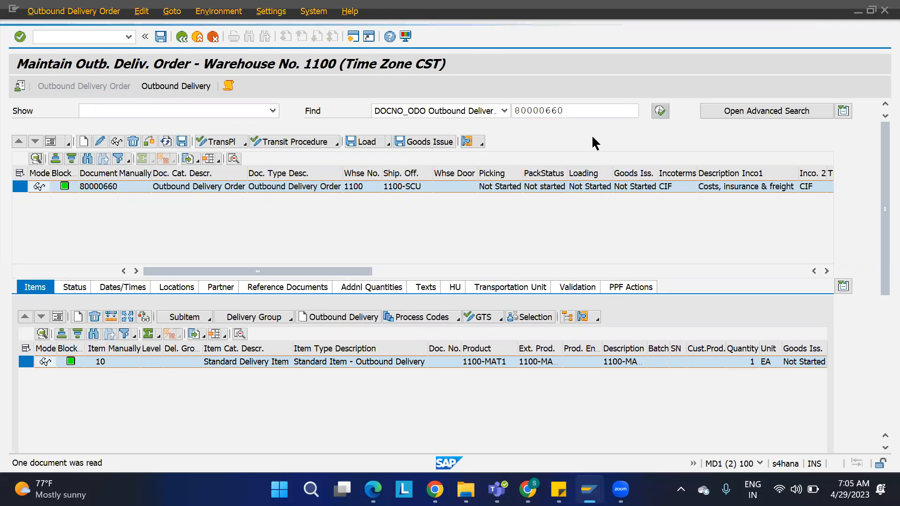
click(103, 11)
mouse_move(133, 42)
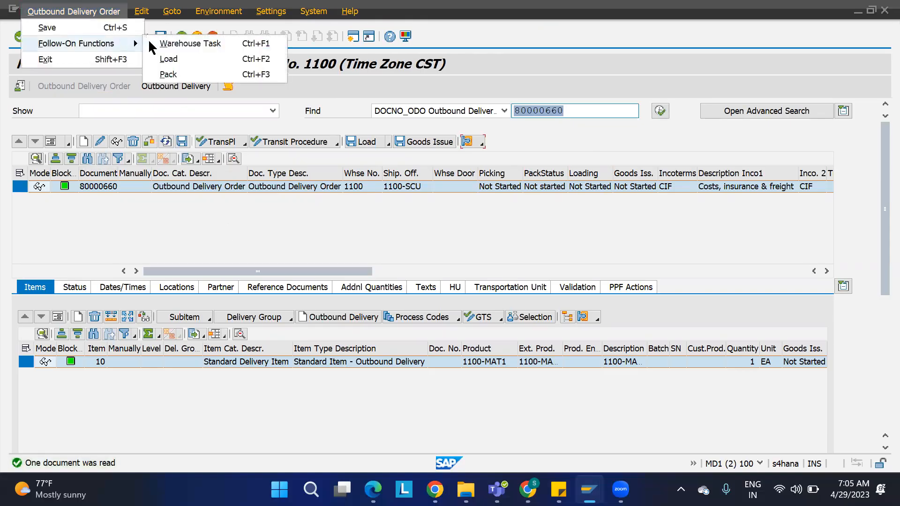
click(165, 45)
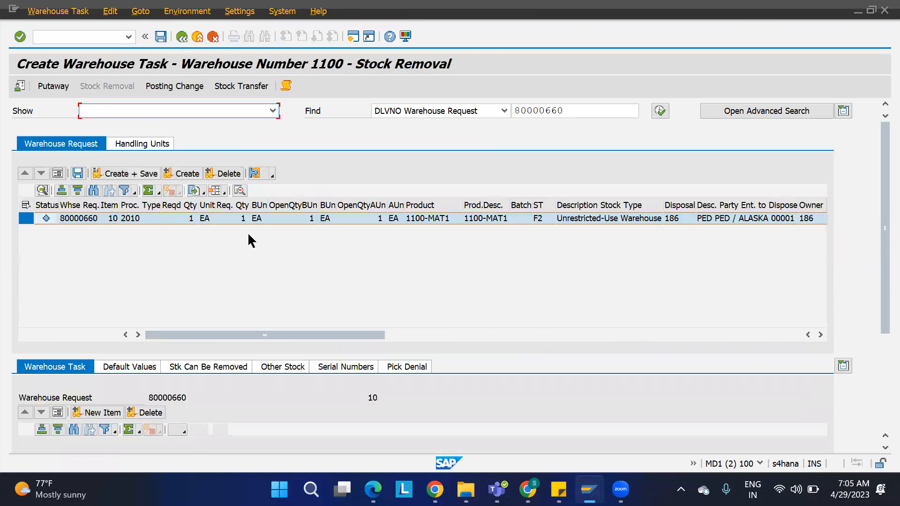
Create the stock removal warehouse task for the delivery item and review the queue determination messages in its log
click(188, 175)
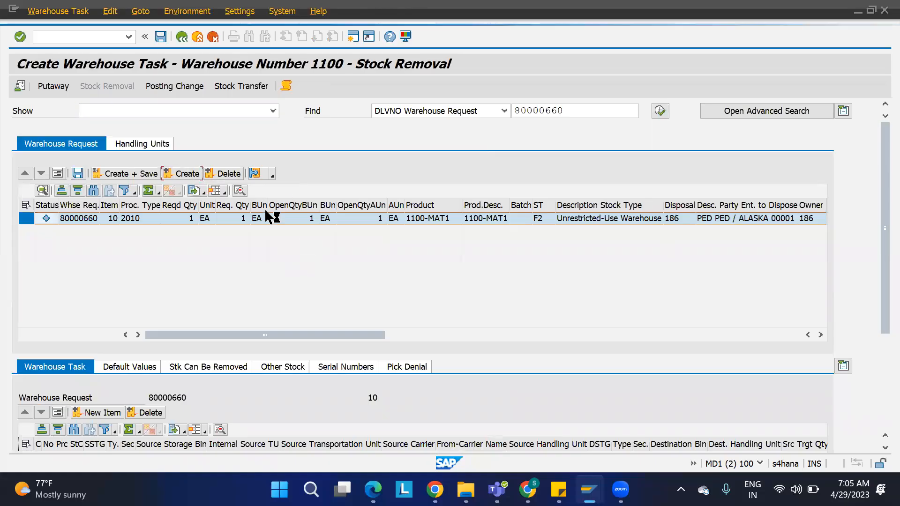
click(286, 86)
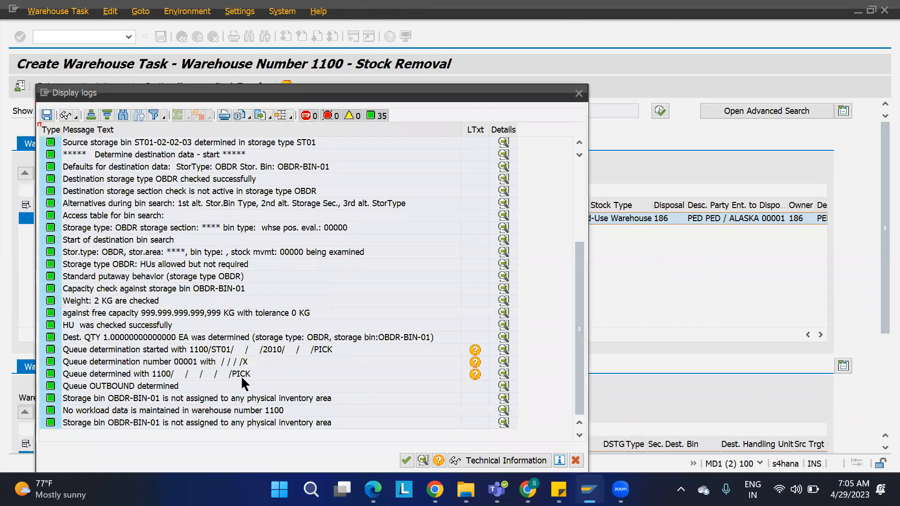
click(578, 94)
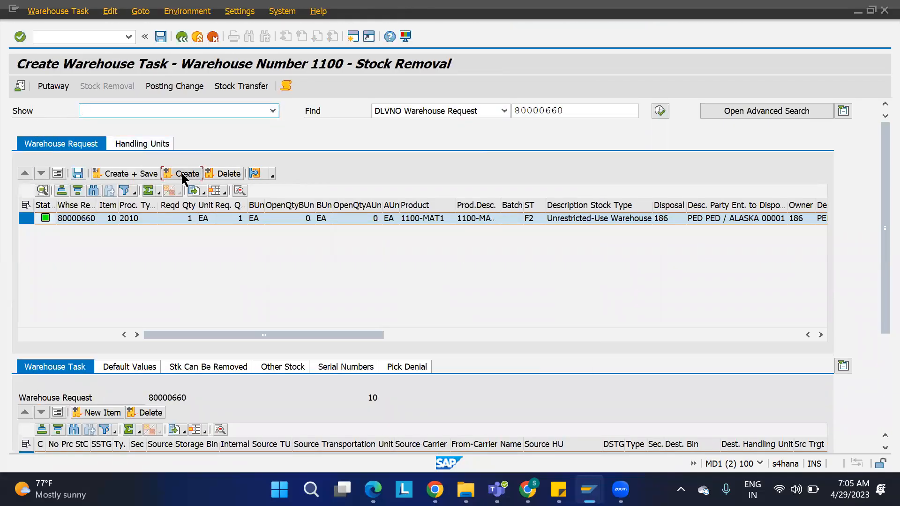
Save the created stock removal warehouse task and open its warehouse order for confirmation
click(146, 176)
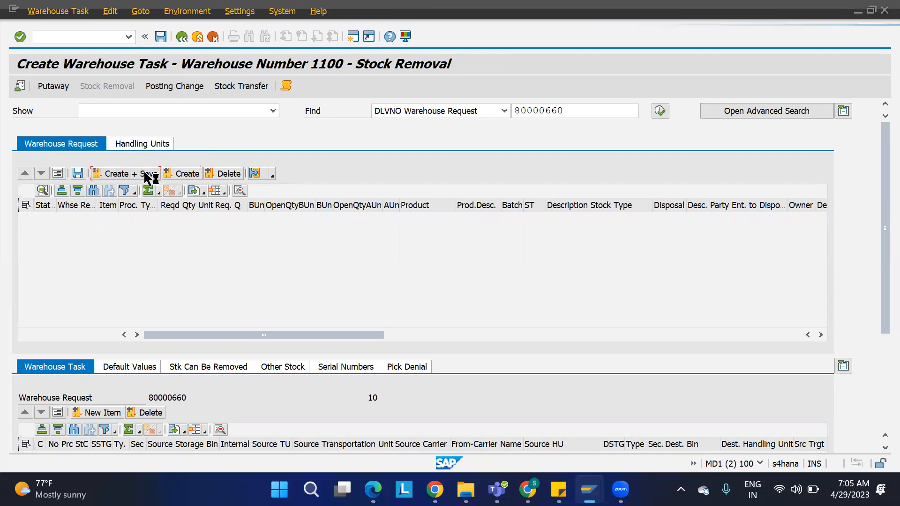
click(57, 12)
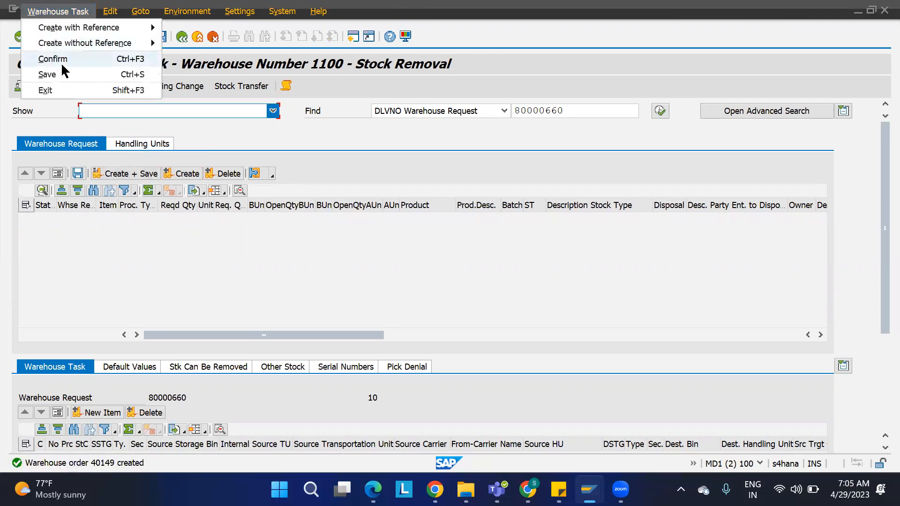
click(62, 63)
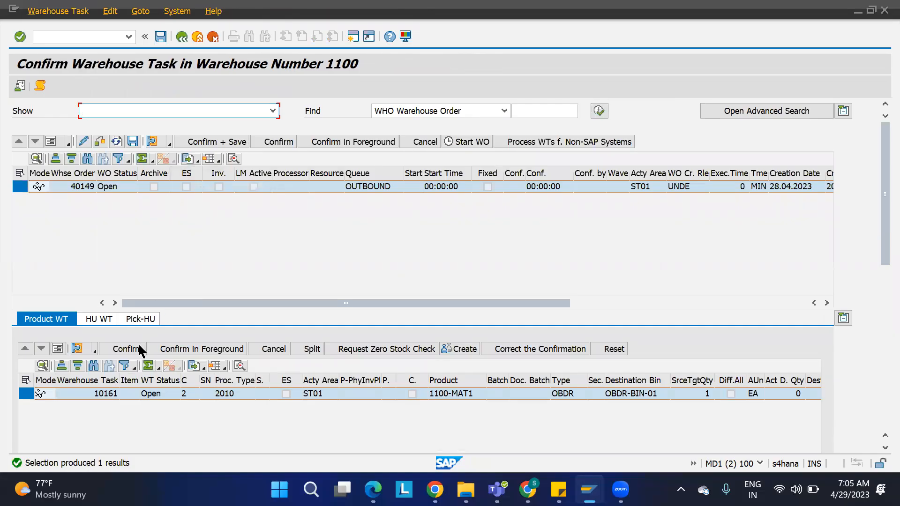
Create a pick handling unit with packaging material 1100-CARTON for the warehouse order and save it
click(140, 321)
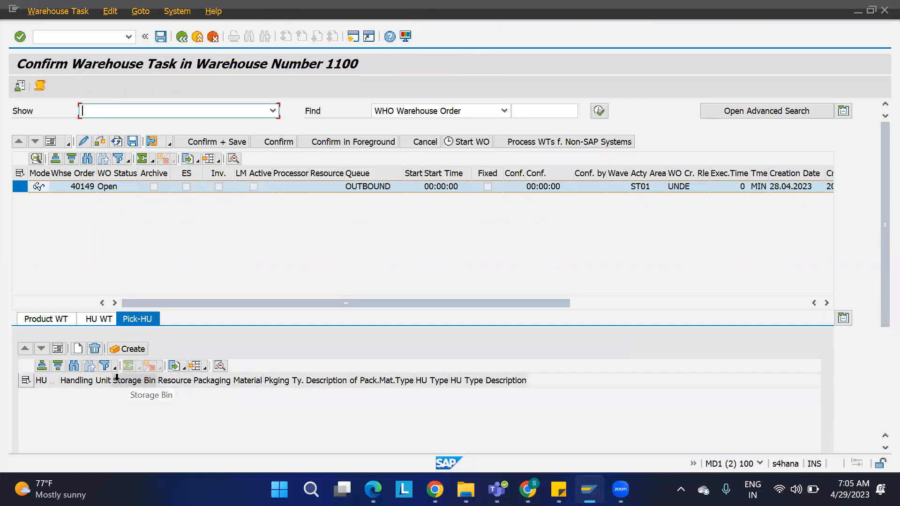
click(78, 349)
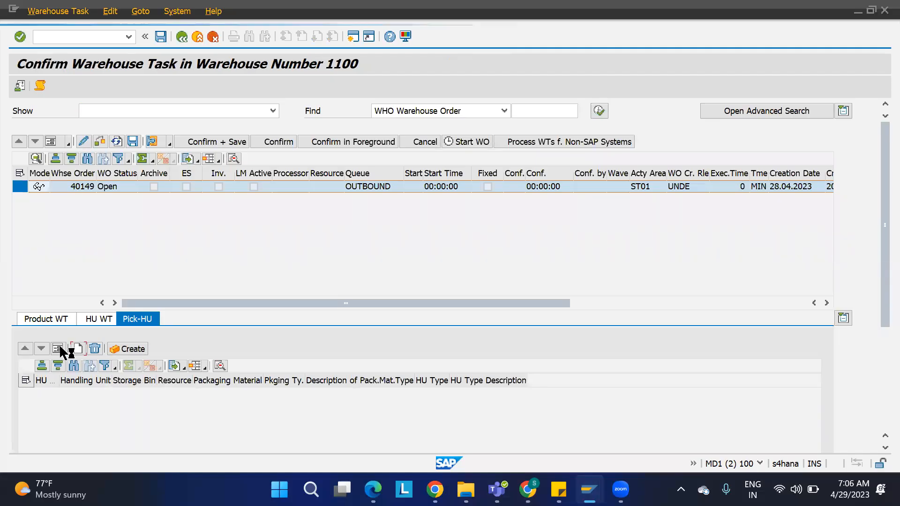
click(58, 349)
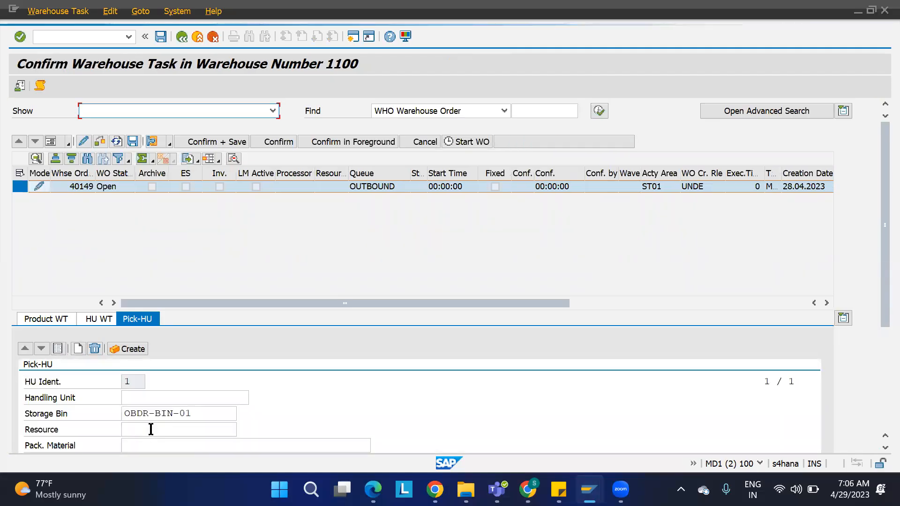
click(148, 442)
text(1)
key(Down)
key(Return)
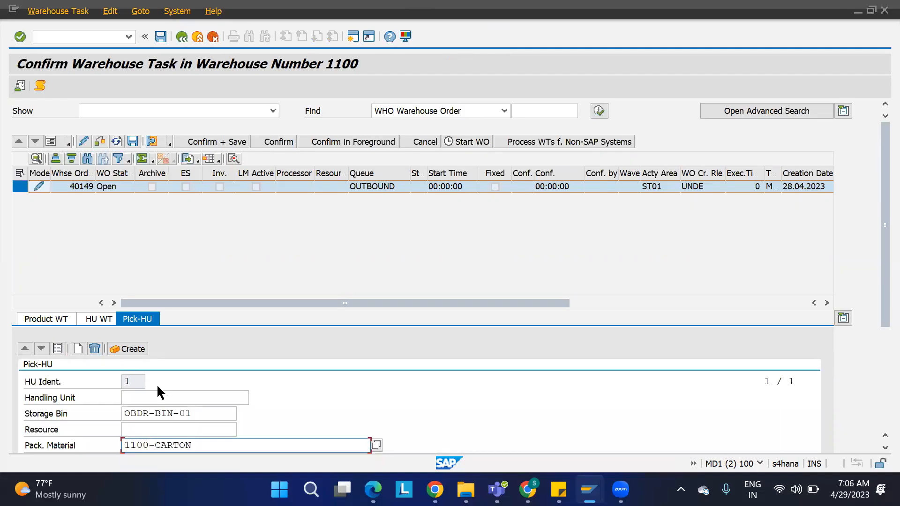
click(133, 349)
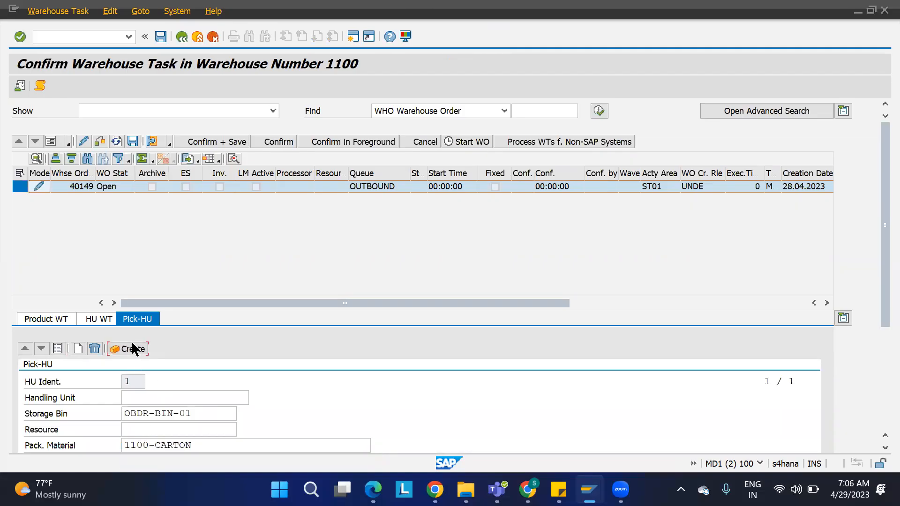
click(133, 142)
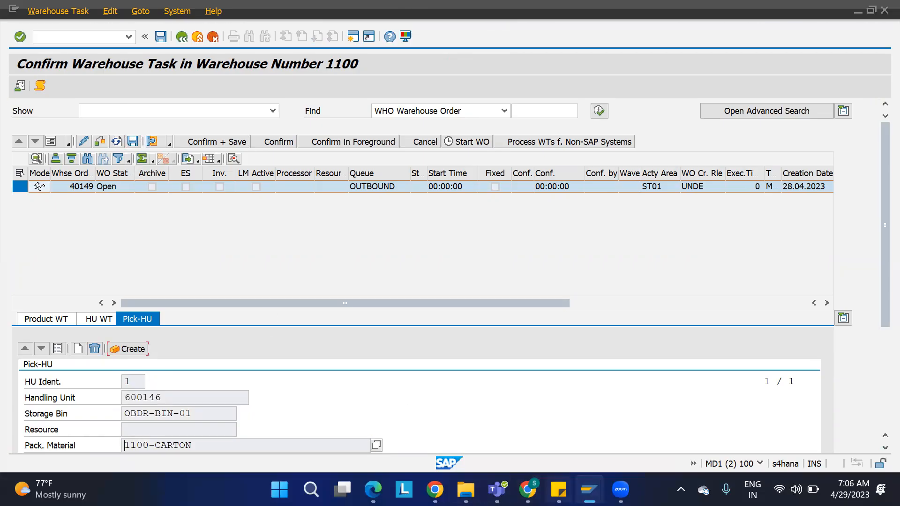
Switch to the Warehouse Management Monitor and list the warehouse tasks of the new outbound delivery order
mouse_move(590, 490)
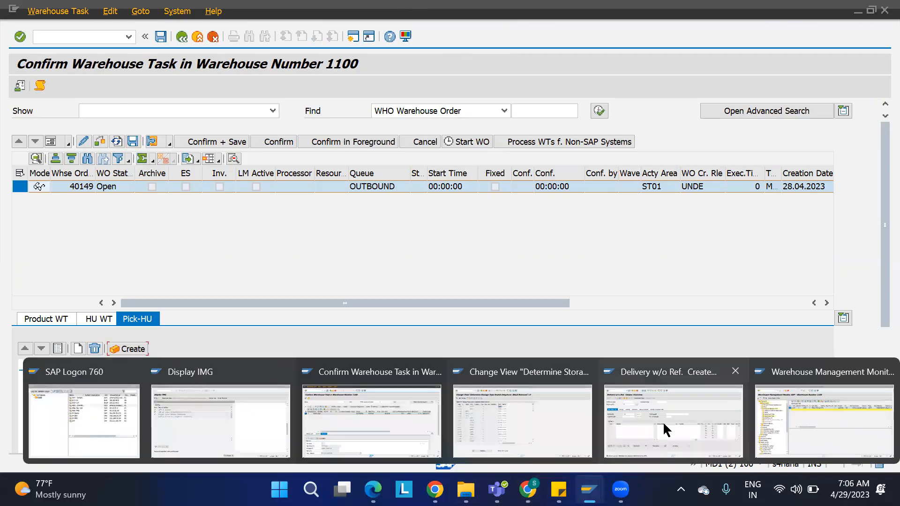
click(778, 407)
double_click(101, 206)
click(344, 131)
key(BackSpace)
key(BackSpace)
text(660)
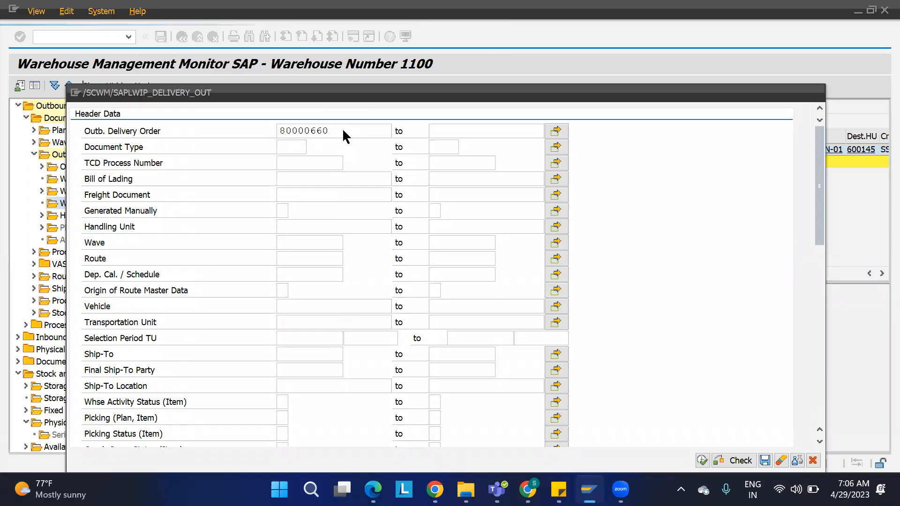
double_click(343, 128)
click(702, 461)
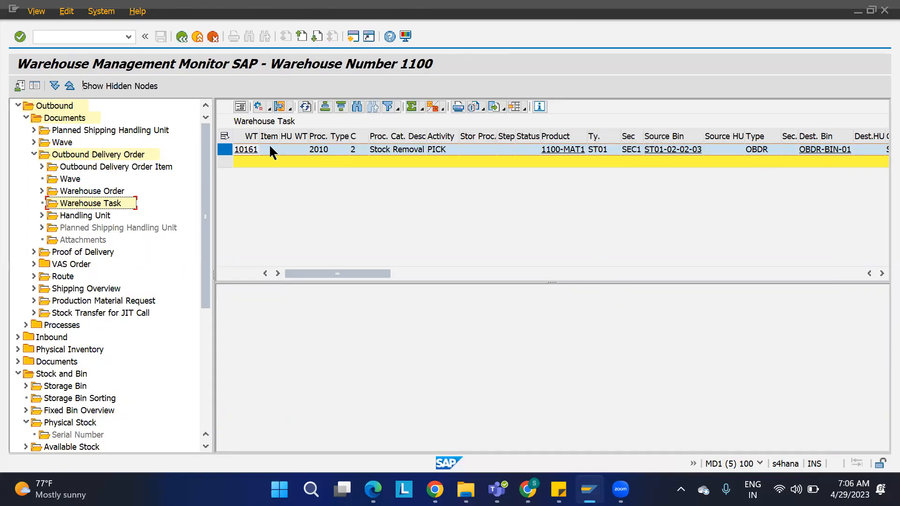
Confirm the listed stock removal warehouse task in the background and close the resulting log
click(222, 147)
click(222, 148)
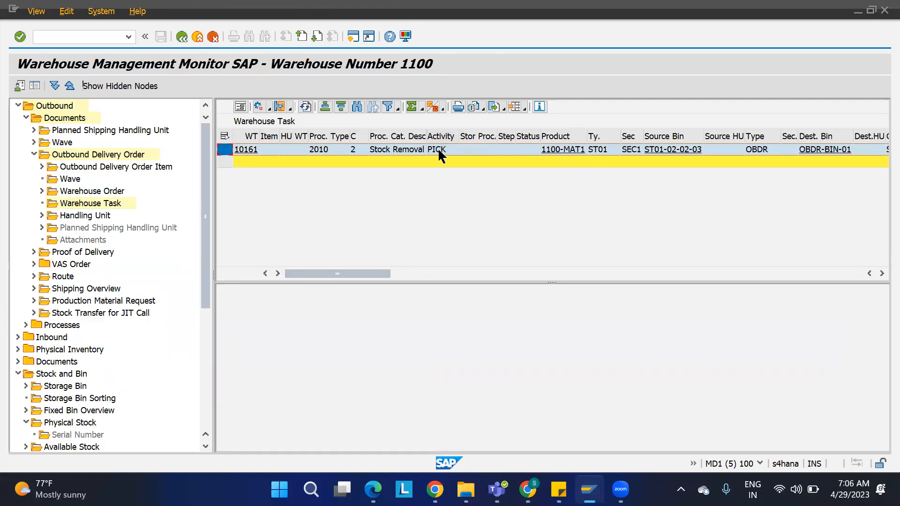
click(291, 109)
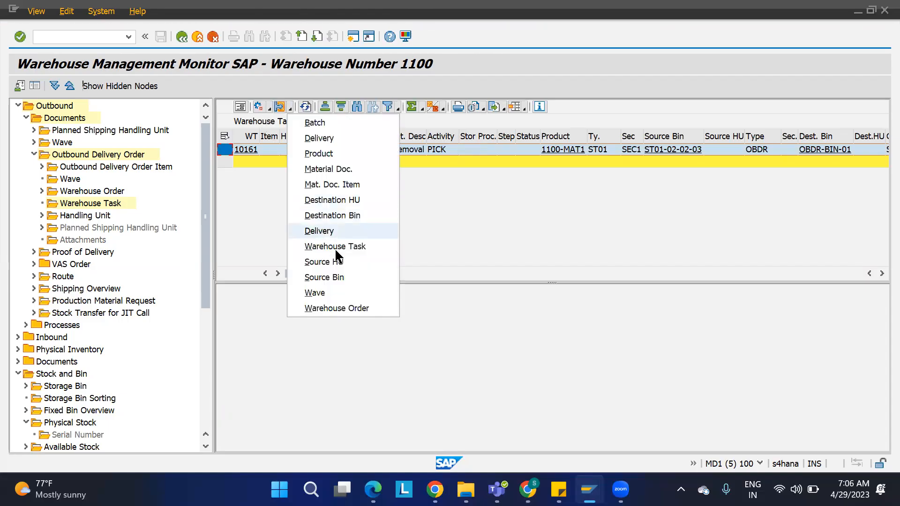
click(269, 108)
click(269, 108)
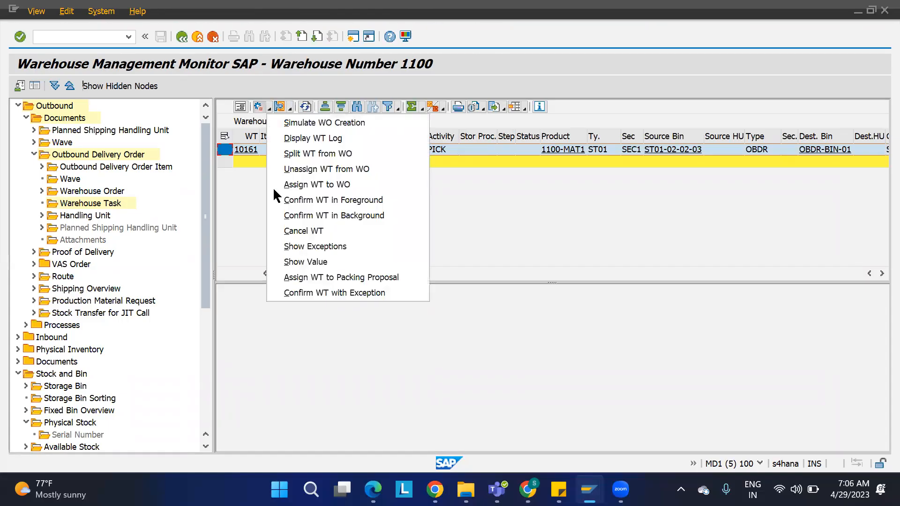
click(322, 216)
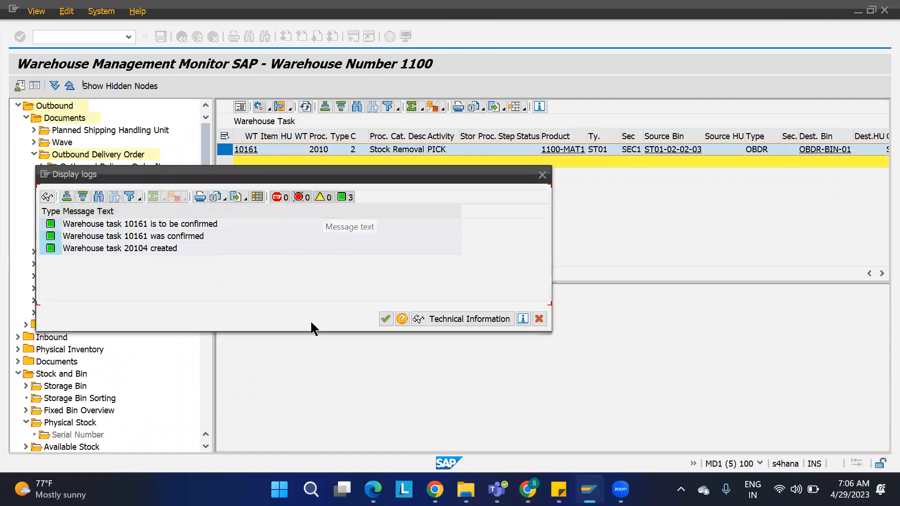
click(386, 318)
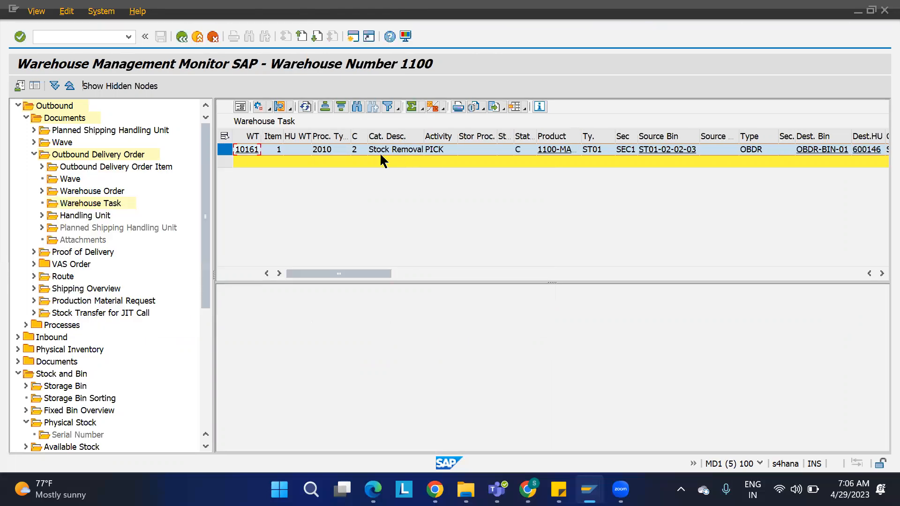
Display the confirmed warehouse task in form view and check the queue assigned to it
click(240, 108)
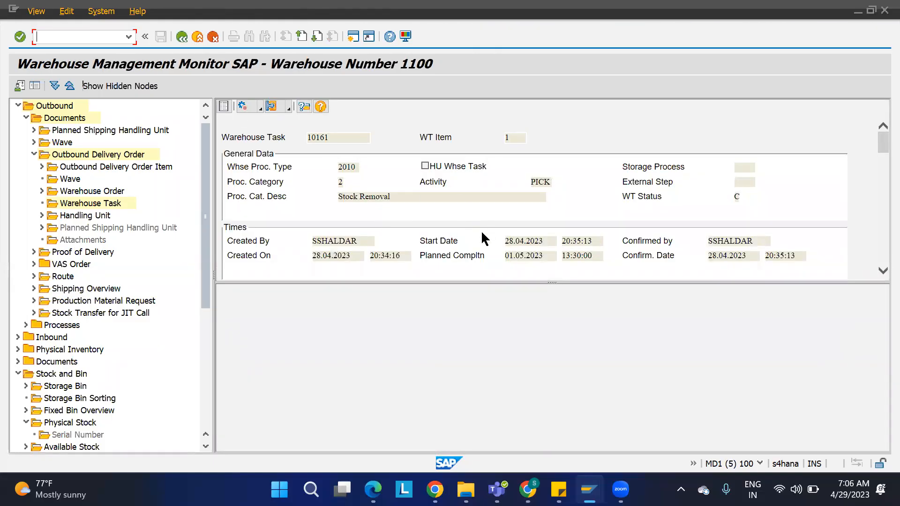
scroll(481, 233, down, 3)
scroll(481, 233, down, 3)
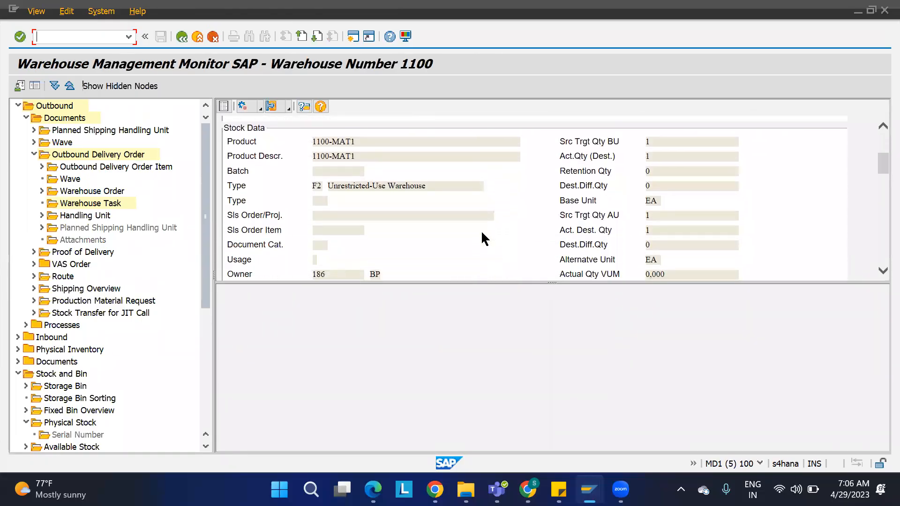
scroll(481, 230, down, 3)
scroll(481, 229, down, 5)
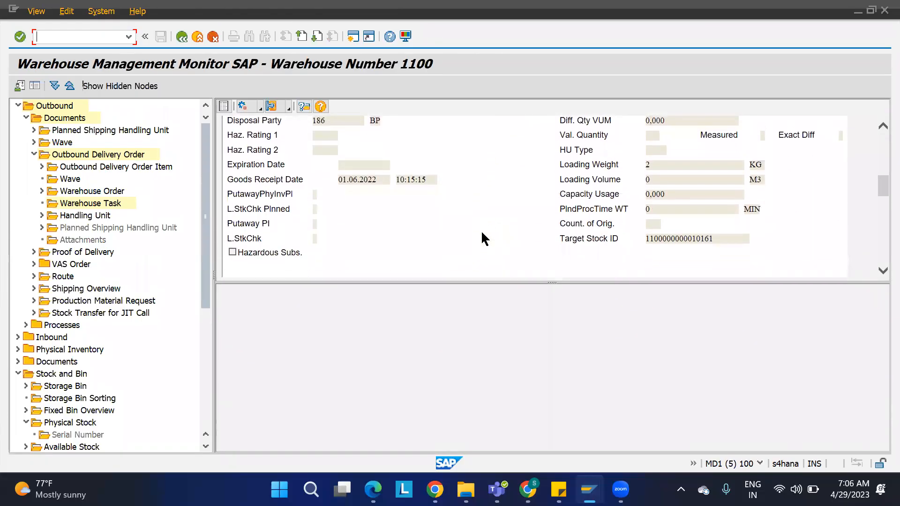
scroll(481, 230, down, 5)
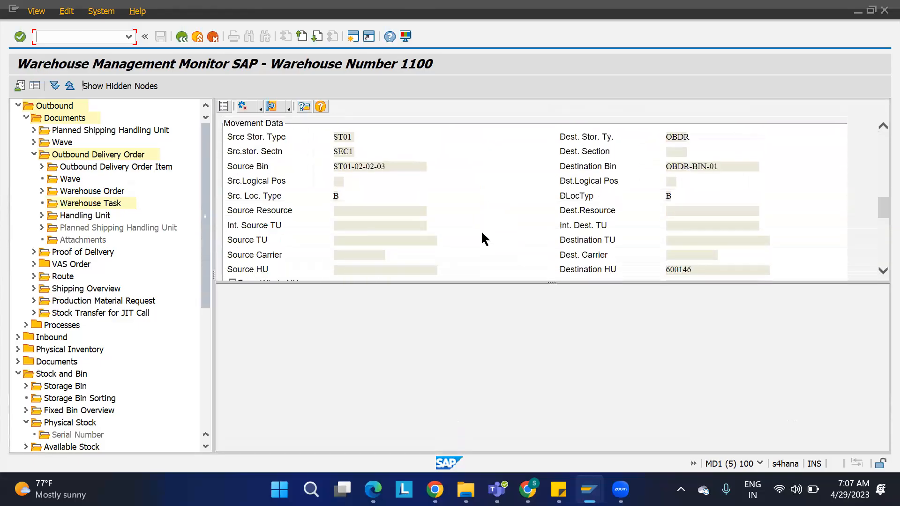
scroll(481, 230, down, 5)
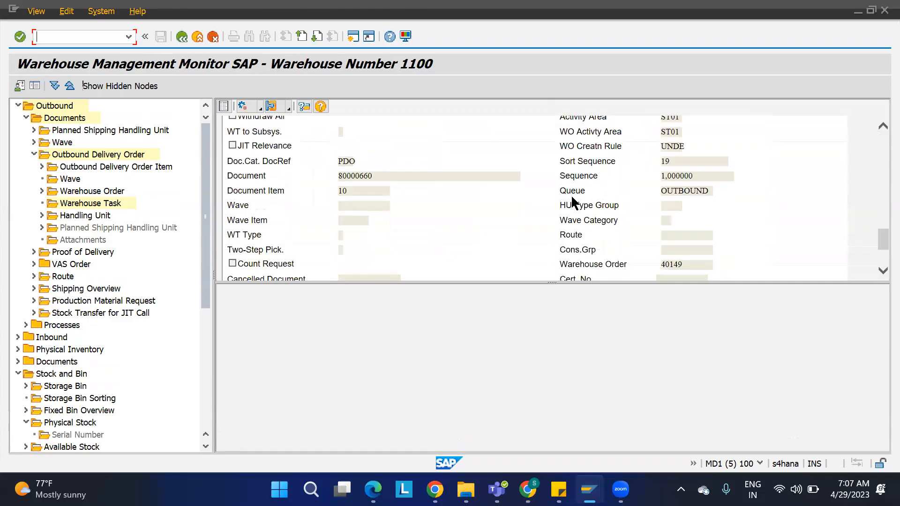
drag(707, 193, 658, 190)
Open a new SAP session alongside the monitor
click(355, 30)
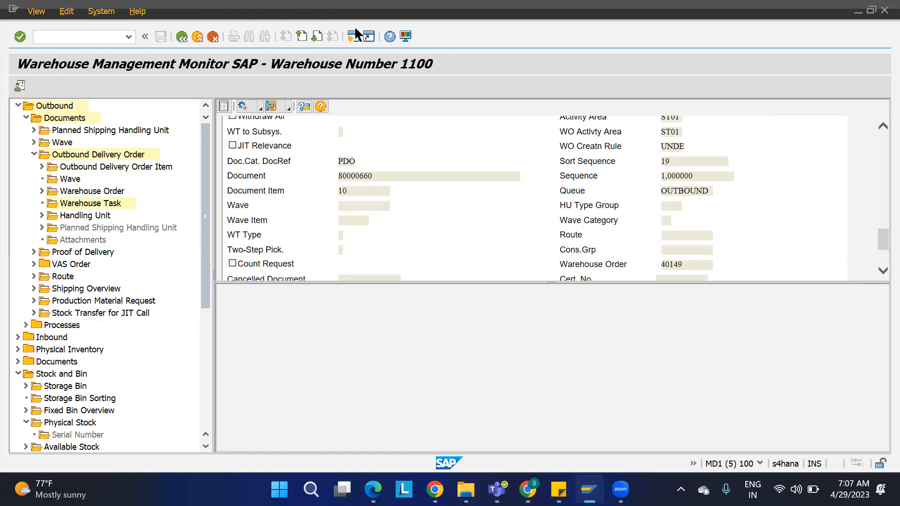